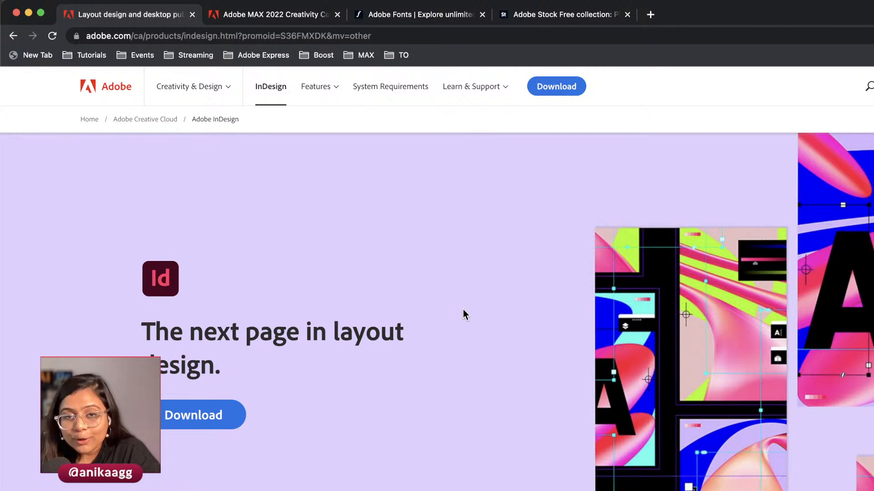
# Look through the InDesign product page down to its introduction and select the page's web address
pyautogui.scroll(-7, 464, 309)
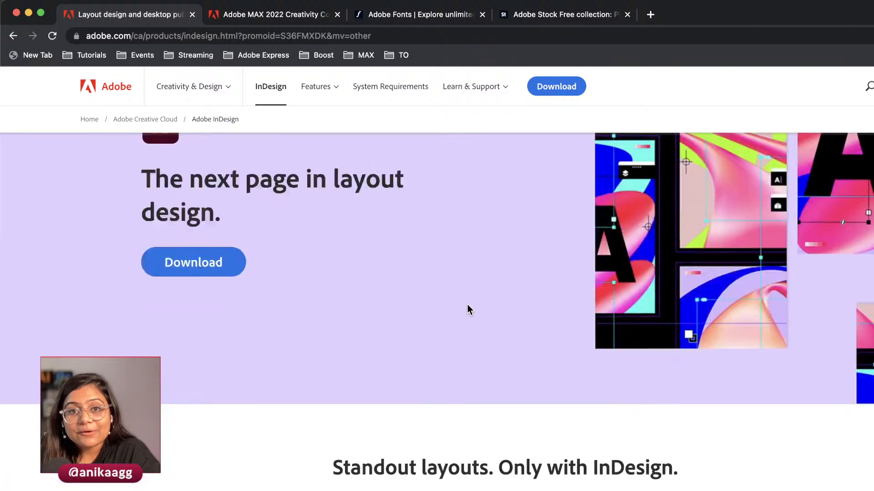
pyautogui.scroll(-12, 468, 305)
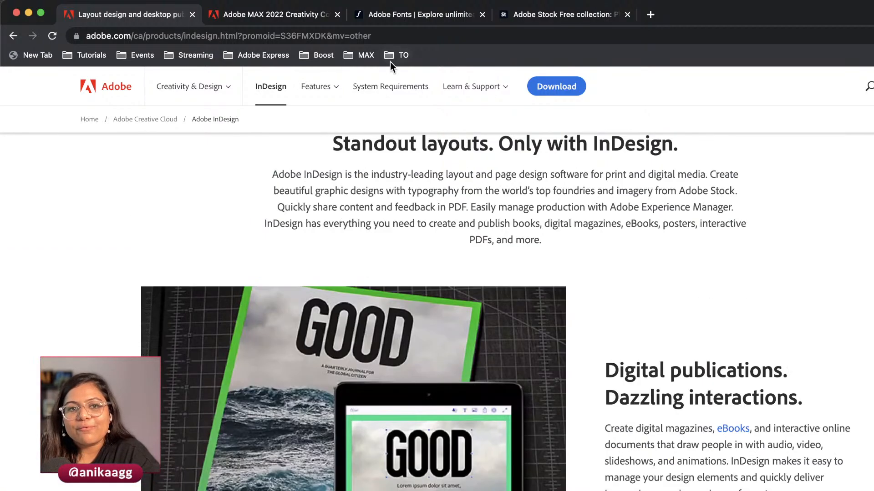
pyautogui.click(390, 36)
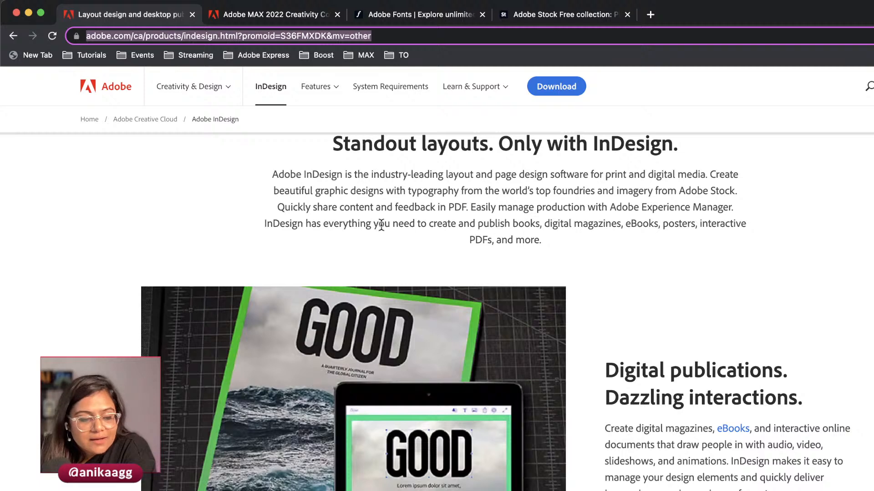
# Open the Speakers page of the Adobe MAX 2022 site and browse from the featured headliners to the All speakers section
pyautogui.click(300, 18)
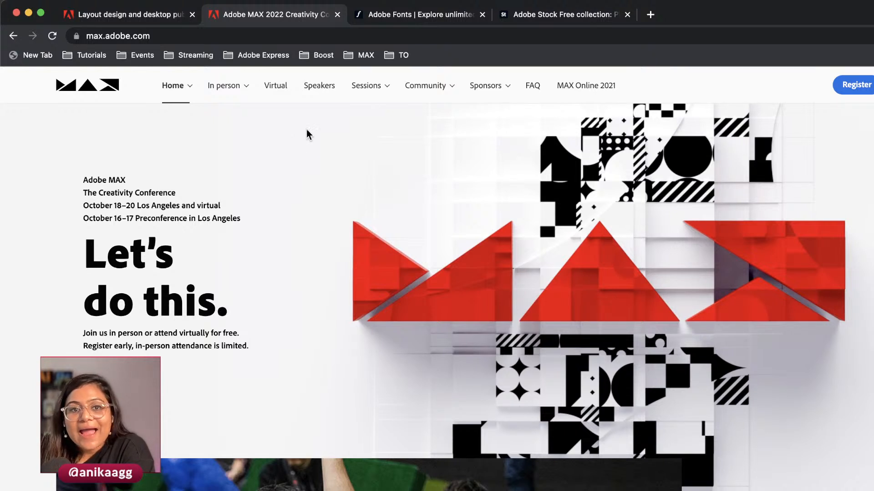
pyautogui.click(334, 91)
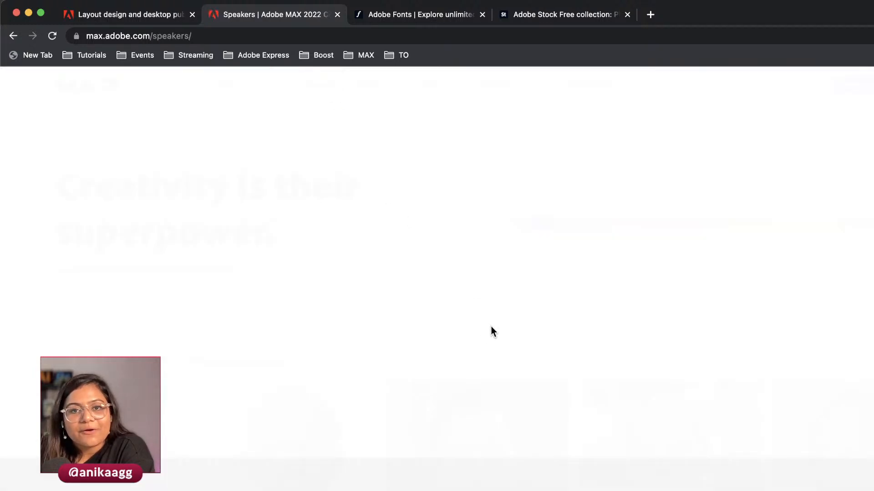
pyautogui.scroll(-5, 492, 323)
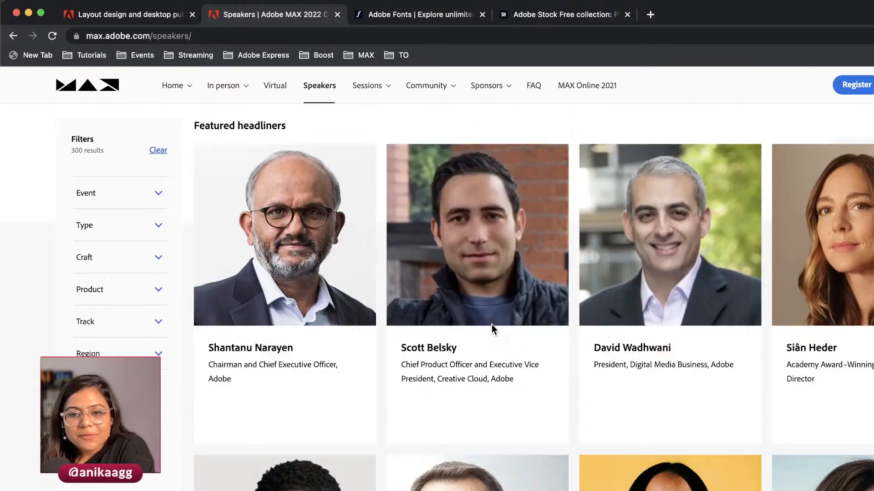
pyautogui.scroll(-5, 492, 324)
pyautogui.scroll(-20, 492, 332)
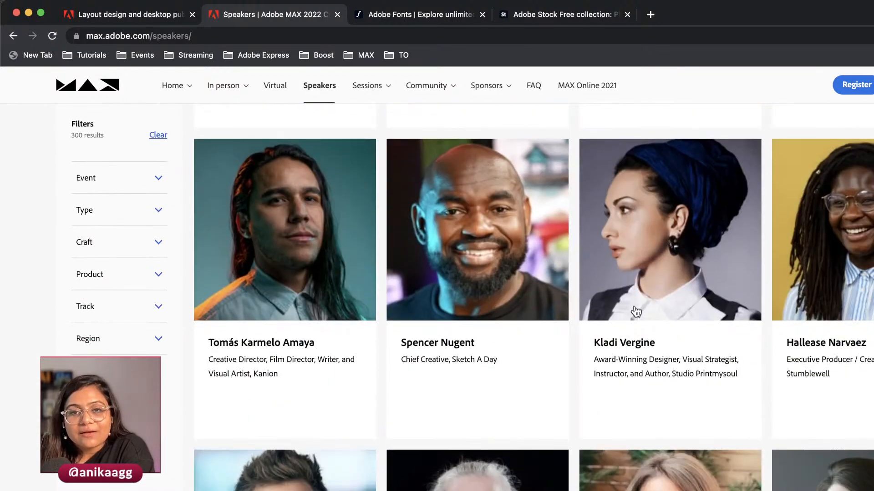
pyautogui.scroll(-10, 636, 312)
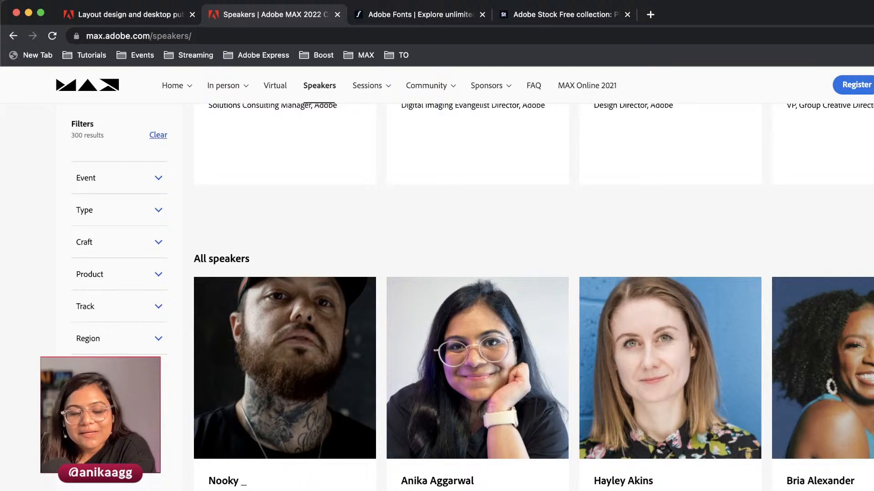
# Switch to Illustrator and examine the cookbook asset icons: the two cups, wallet, stopwatch, place setting and frying pan
pyautogui.press('super+Tab')
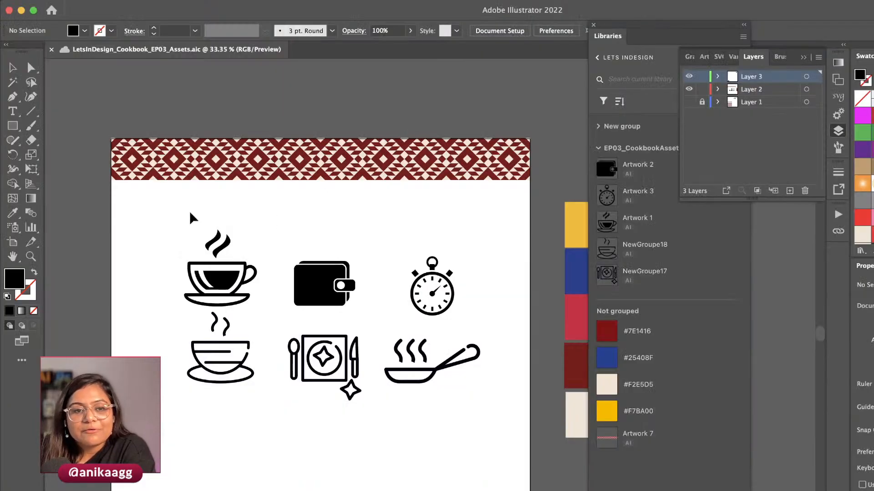
pyautogui.moveTo(173, 218); pyautogui.dragTo(242, 396)
pyautogui.moveTo(284, 237); pyautogui.dragTo(458, 394)
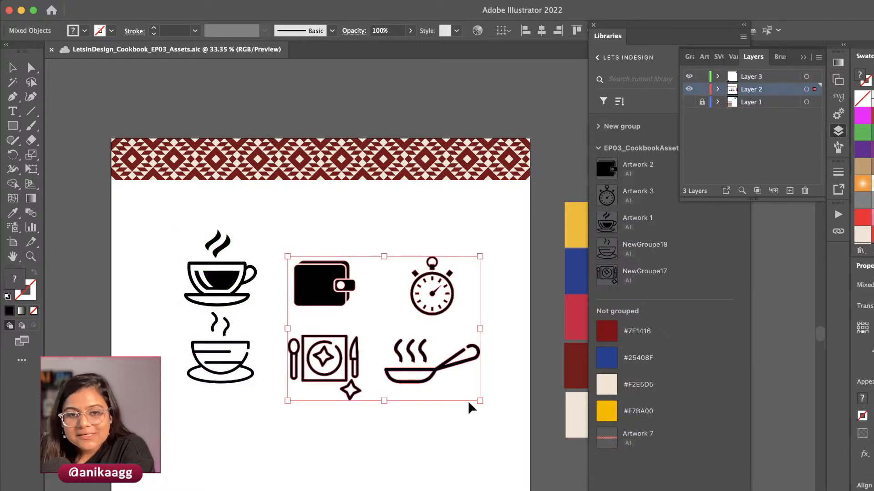
pyautogui.click(374, 337)
pyautogui.scroll(3, 234, 264)
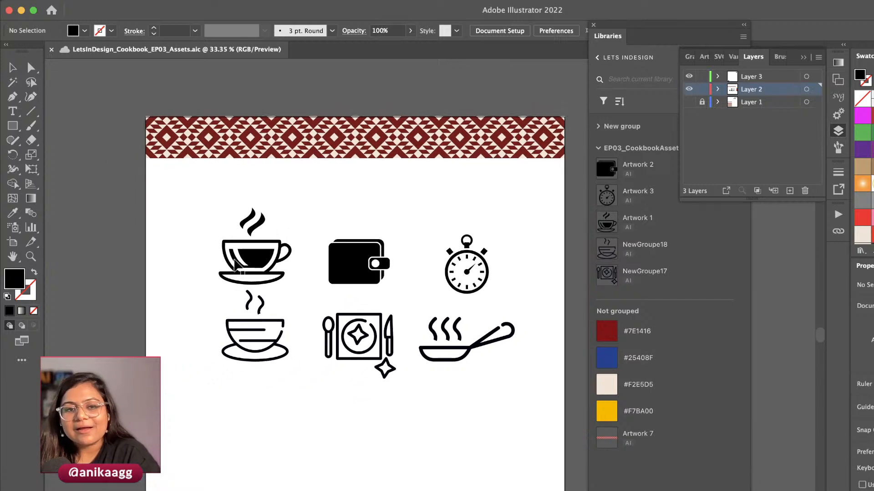
pyautogui.scroll(-1, 236, 266)
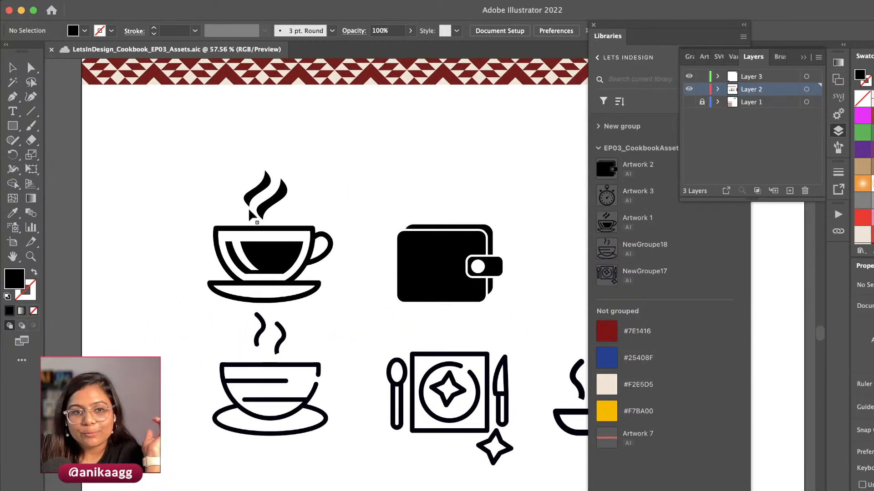
pyautogui.moveTo(223, 168); pyautogui.dragTo(312, 464)
pyautogui.click(316, 464)
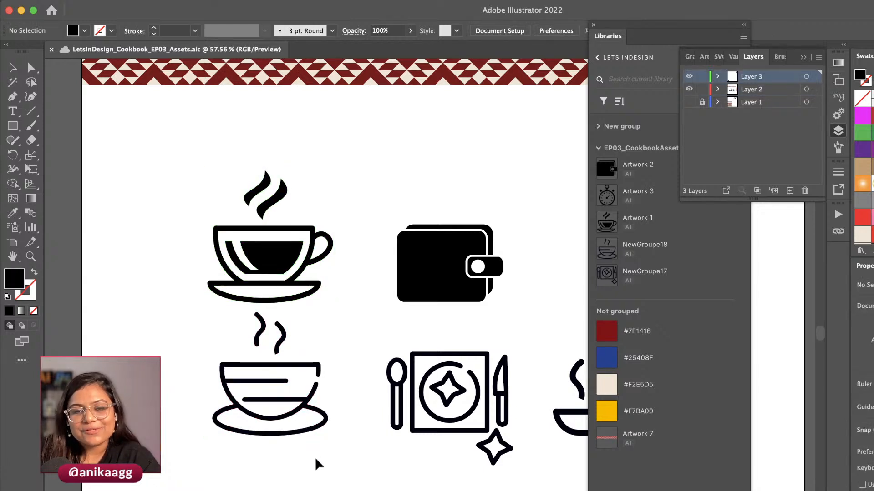
pyautogui.hscroll(4, 319, 463)
pyautogui.moveTo(399, 189); pyautogui.dragTo(353, 470)
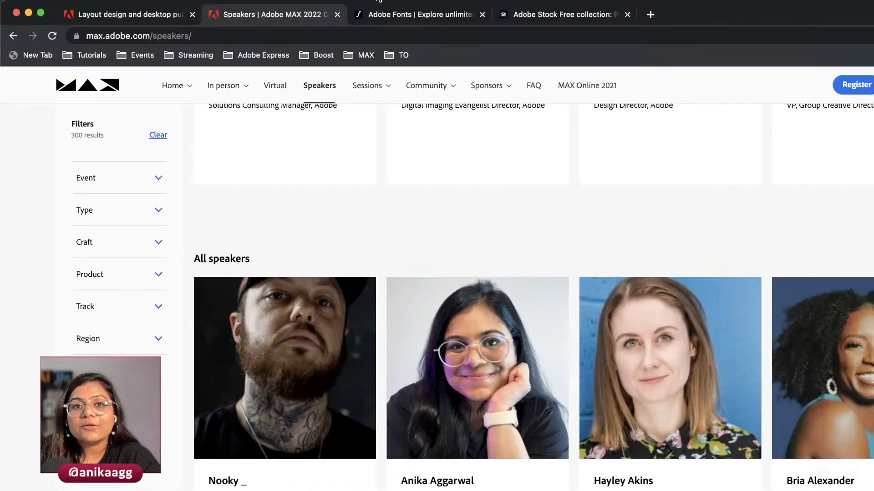
# Switch to the browser and search Adobe Stock's free collection for "cup"
pyautogui.click(518, 21)
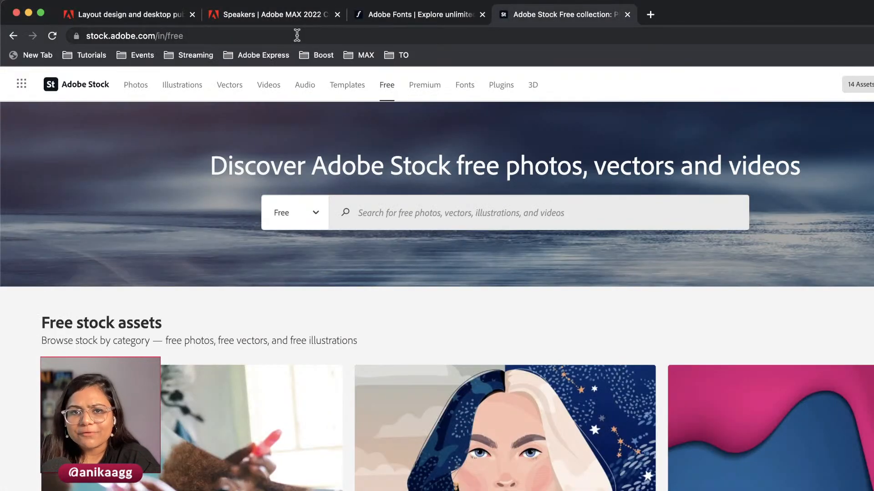
pyautogui.click(412, 209)
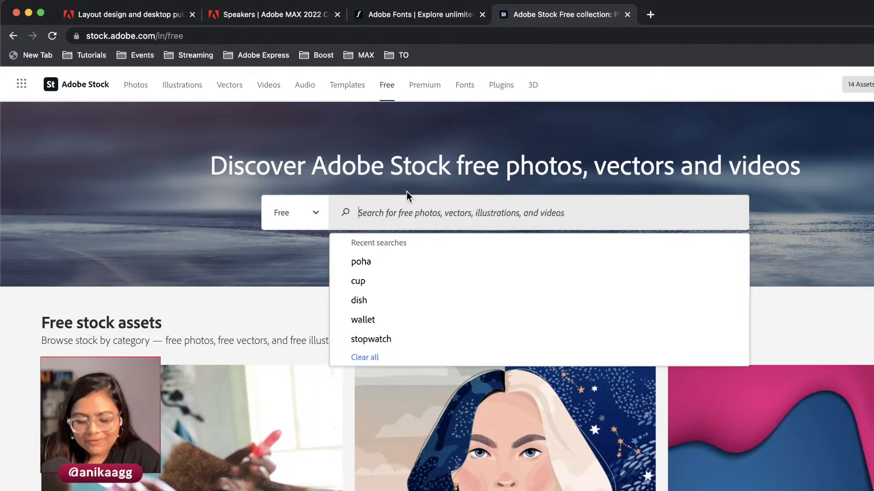
pyautogui.write('cup')
pyautogui.press('Return')
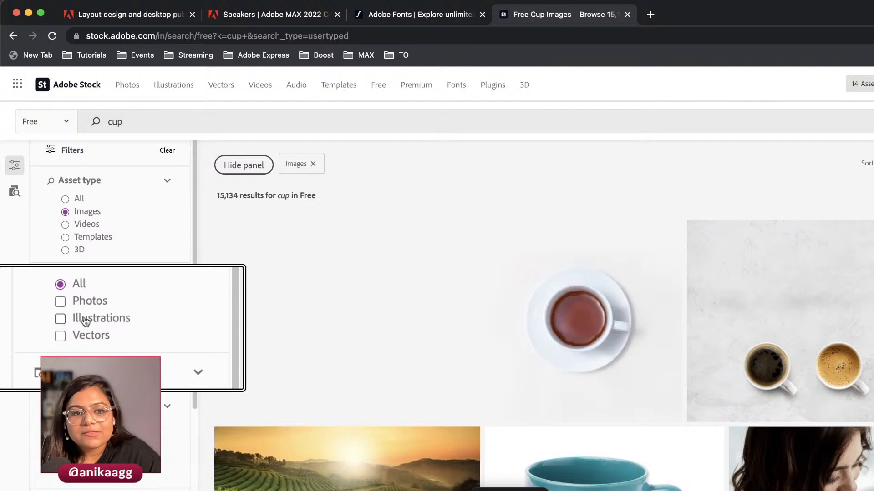
# Limit the cup results to vectors and view the details of the licensed four-cup coffee icon set
pyautogui.click(65, 334)
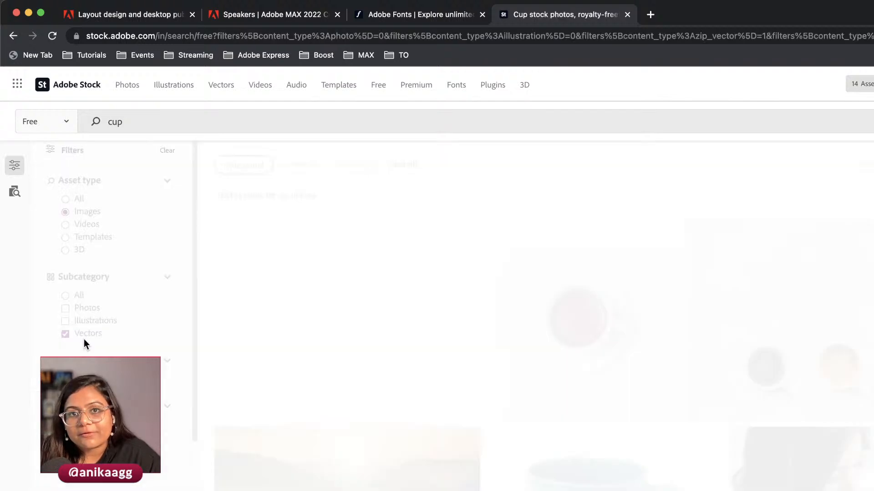
pyautogui.scroll(-10, 654, 465)
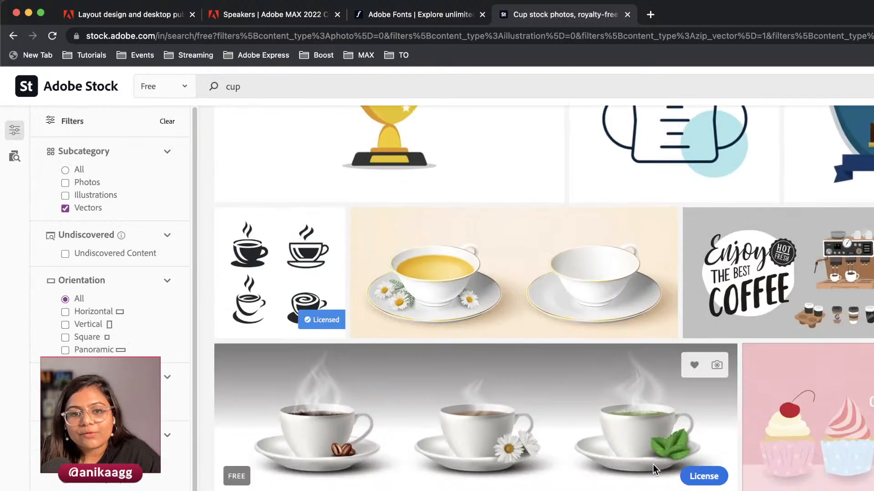
pyautogui.scroll(4, 609, 432)
pyautogui.scroll(-5, 280, 343)
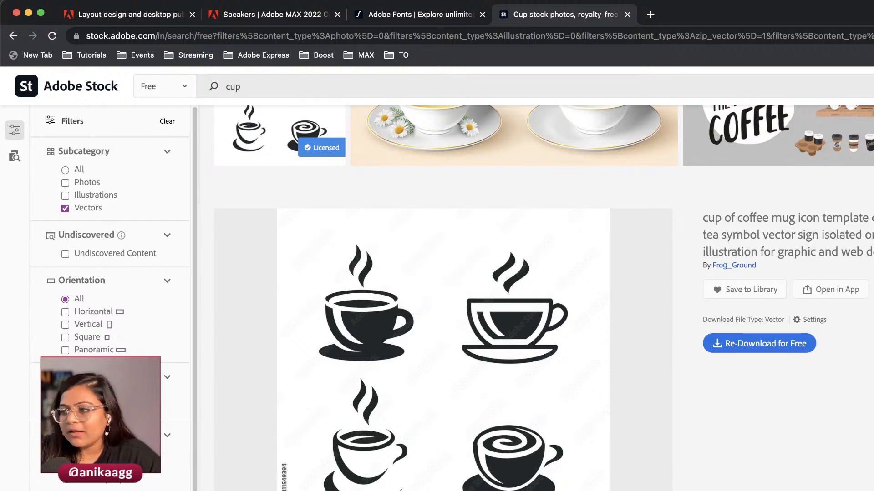
# Close the Adobe Stock browser tab, return to Illustrator and deselect the wallet and place setting icons
pyautogui.press('super+Tab')
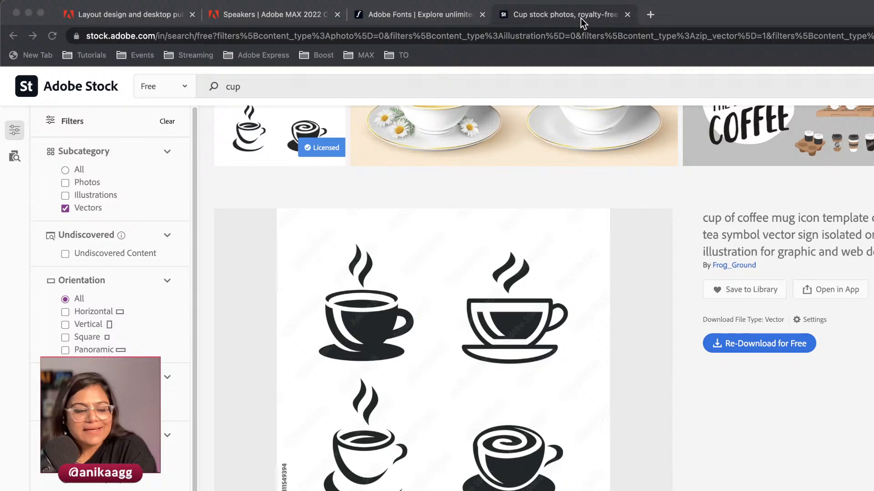
pyautogui.click(628, 15)
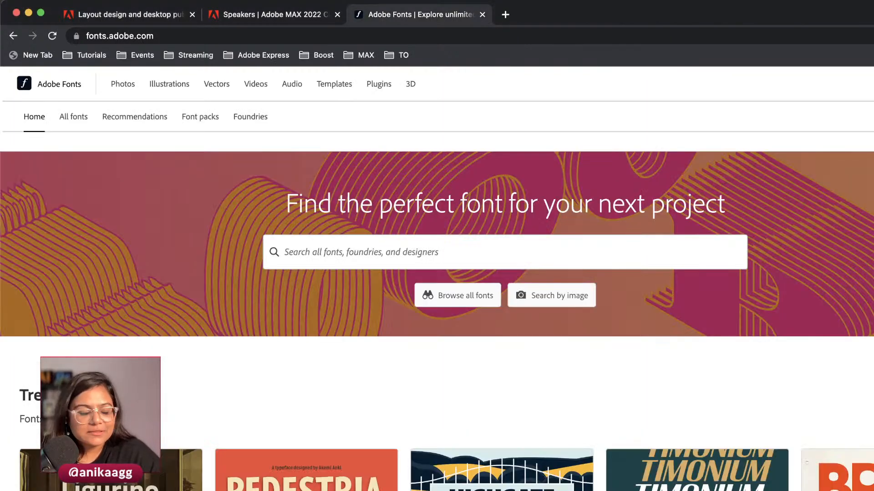
pyautogui.press('super+Tab')
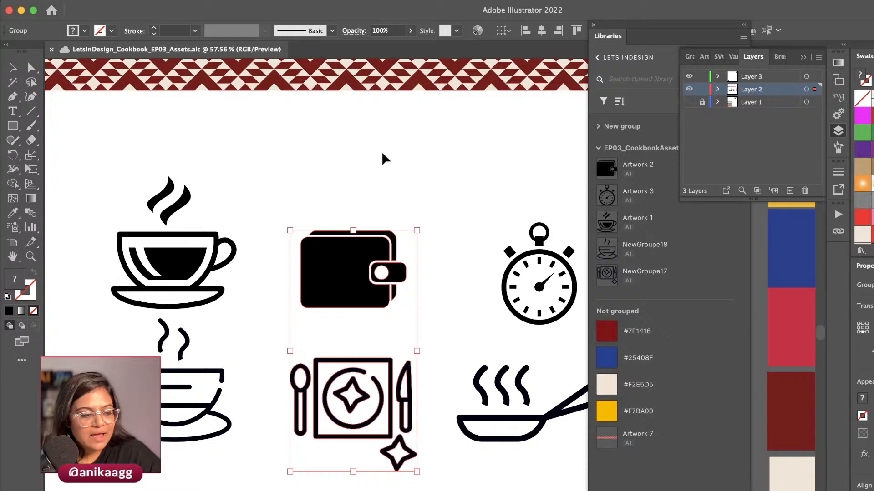
pyautogui.click(415, 187)
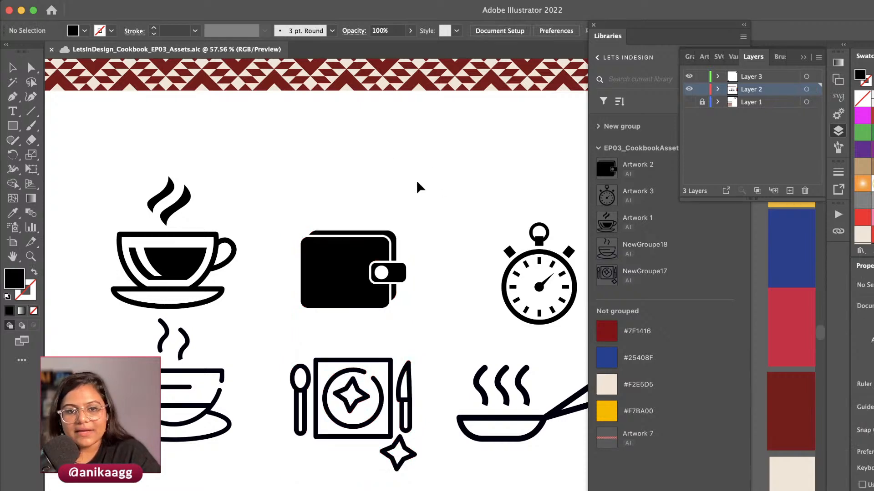
# Move the Libraries panel clear of the artwork and examine the dark red and cream geometric border up close
pyautogui.scroll(-3, 415, 187)
pyautogui.scroll(2, 359, 164)
pyautogui.scroll(6, 318, 146)
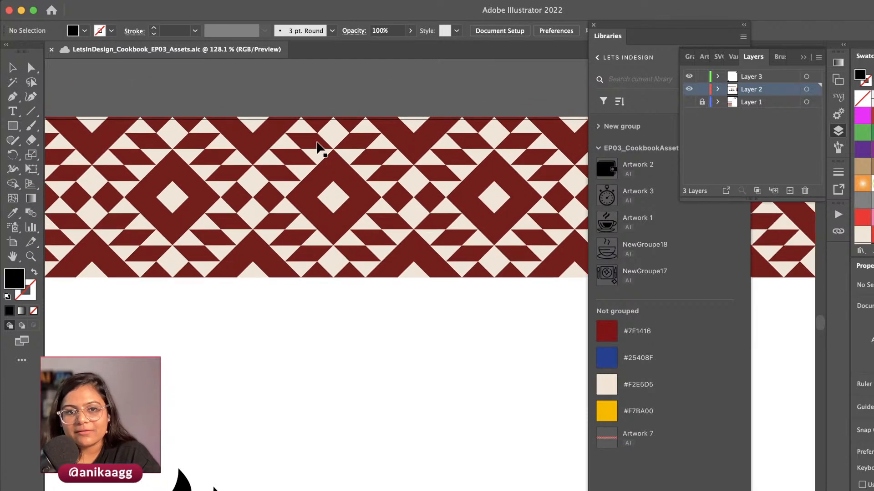
pyautogui.moveTo(639, 43); pyautogui.dragTo(841, 25)
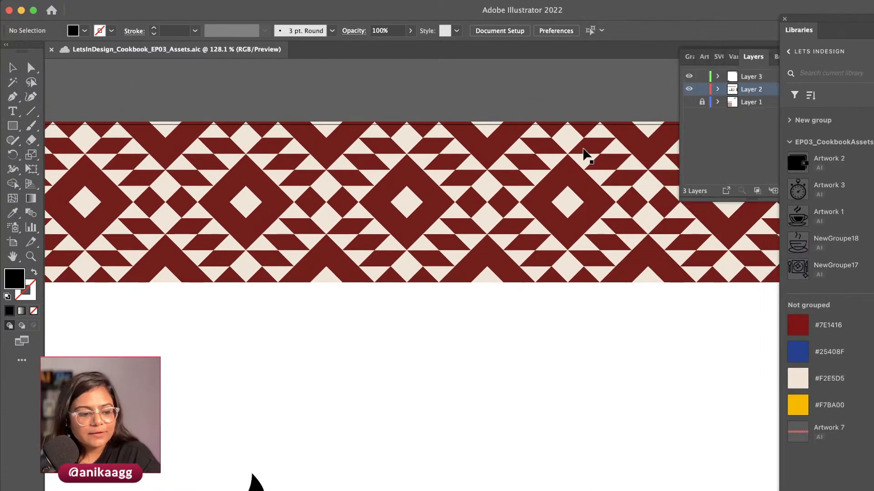
pyautogui.hscroll(-3, 584, 149)
pyautogui.hscroll(-3, 583, 148)
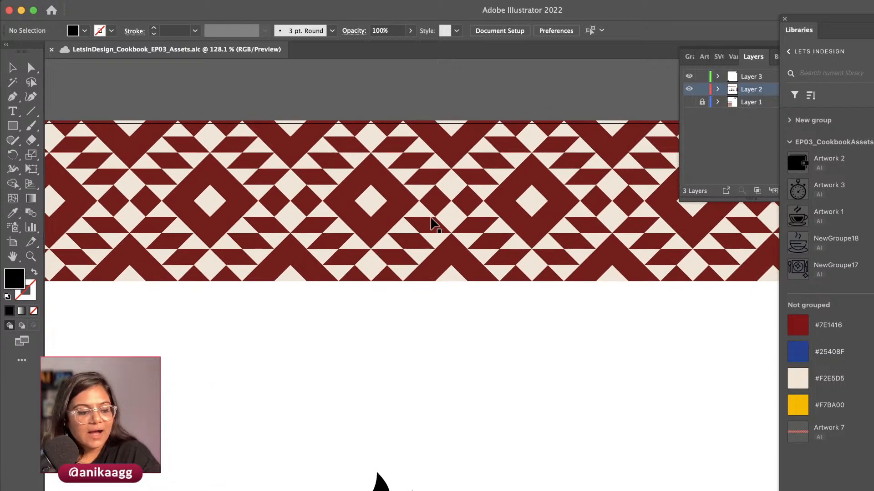
pyautogui.hscroll(-3, 432, 213)
pyautogui.hscroll(-3, 432, 214)
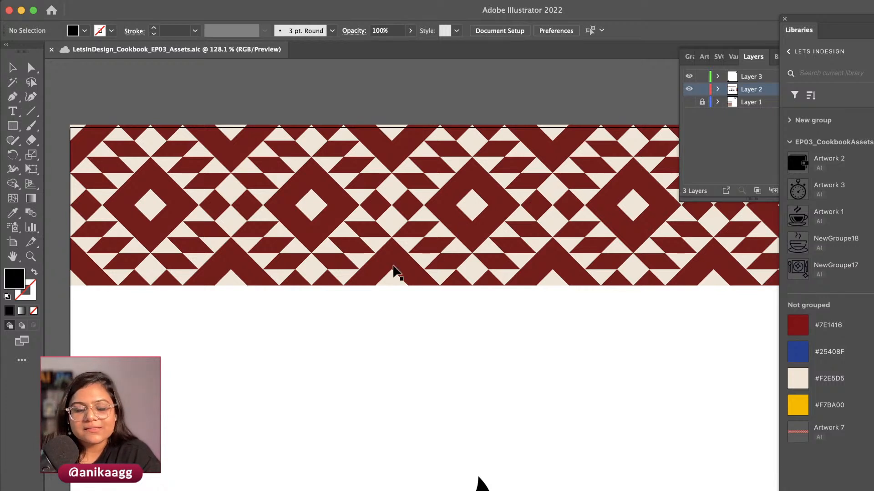
# Open a new Chrome window and load the Adobe Stock free collection page
pyautogui.rightClick(187, 490)
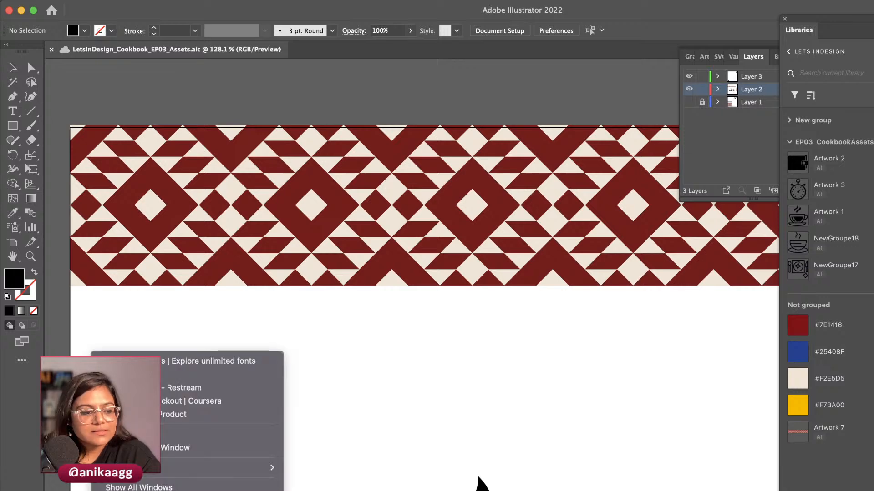
pyautogui.click(182, 448)
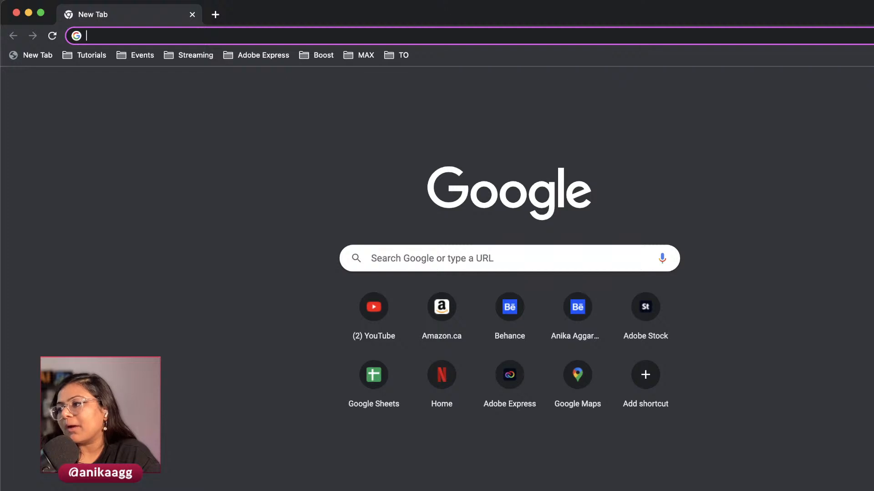
pyautogui.press('super+Tab')
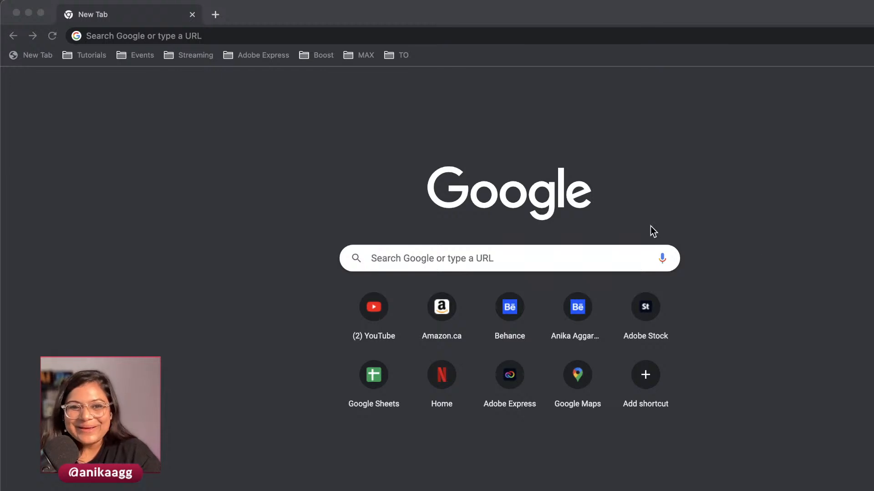
pyautogui.click(322, 35)
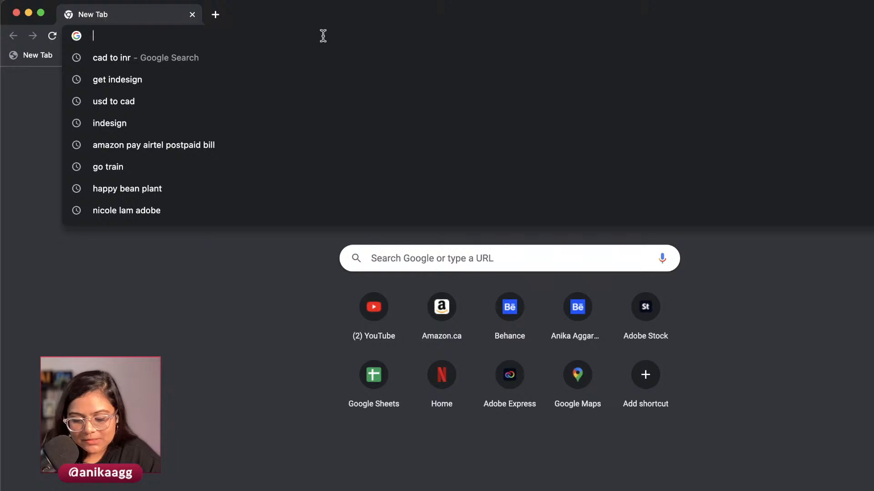
pyautogui.write('stock')
pyautogui.press('Return')
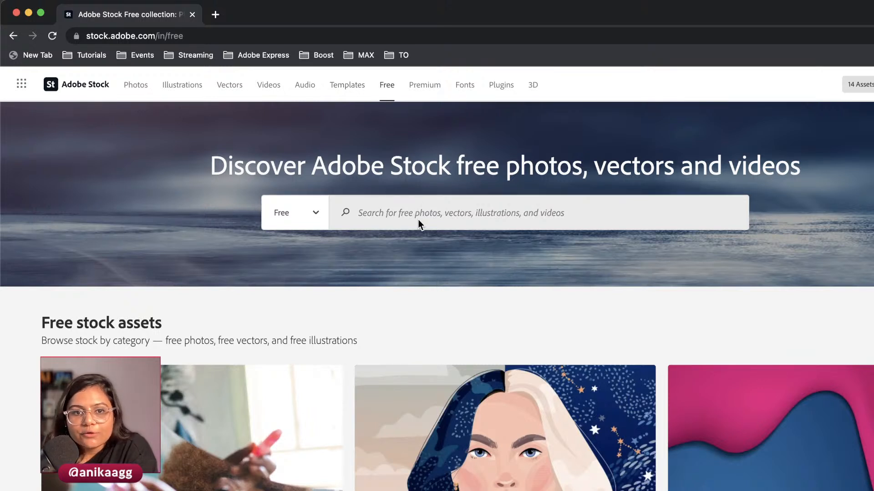
# Repeat the recent search for "cup" in the free collection and limit the results to vectors
pyautogui.click(415, 207)
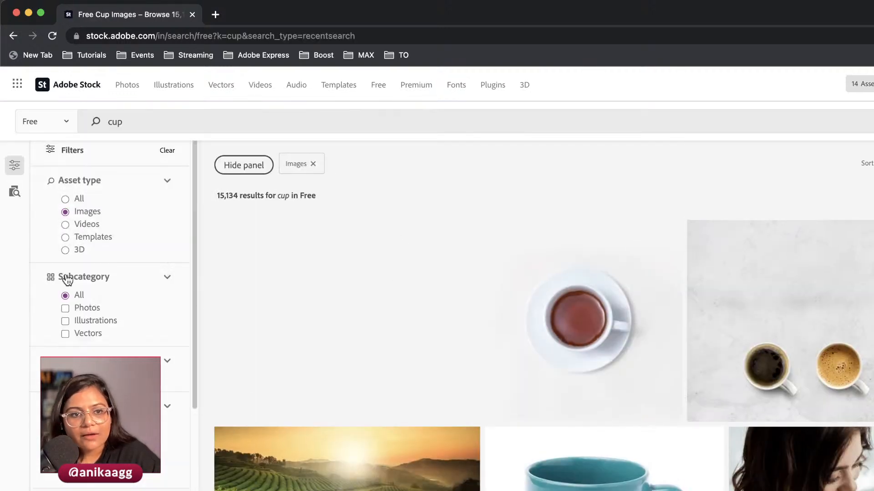
pyautogui.click(66, 334)
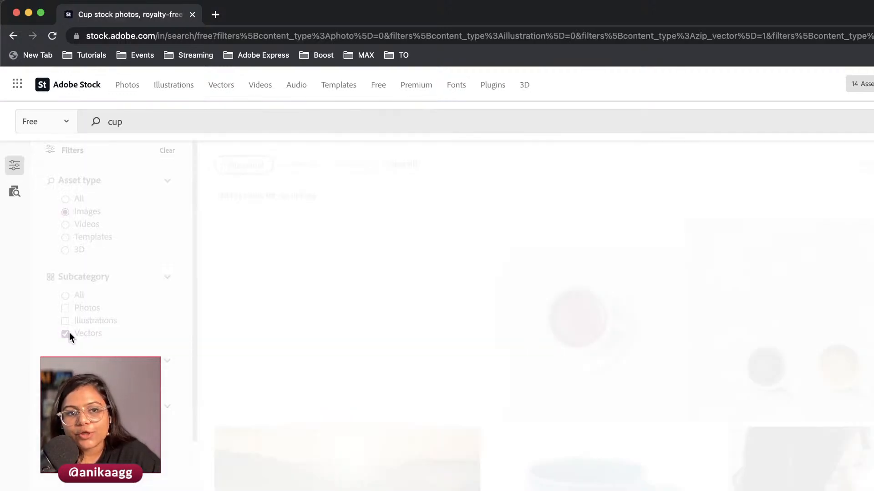
# Find the licensed black coffee cup icon set in the vector results, open its details and examine the artwork
pyautogui.scroll(-5, 394, 461)
pyautogui.scroll(-5, 394, 461)
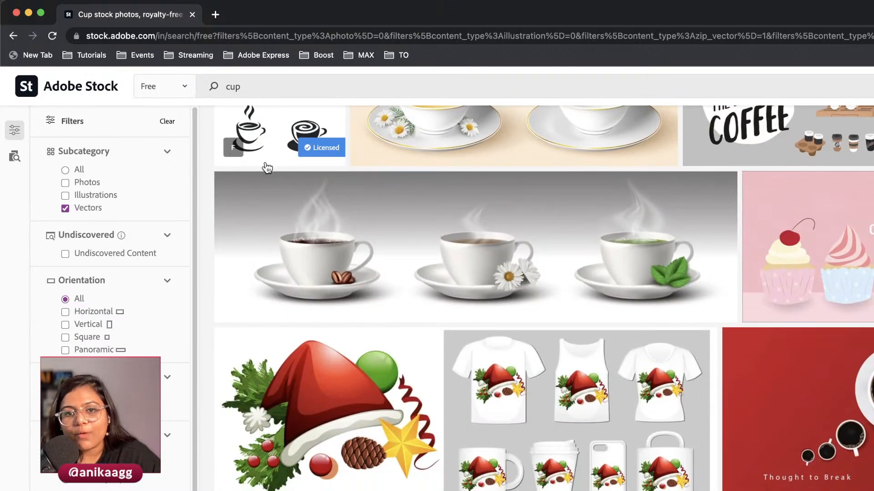
pyautogui.click(264, 163)
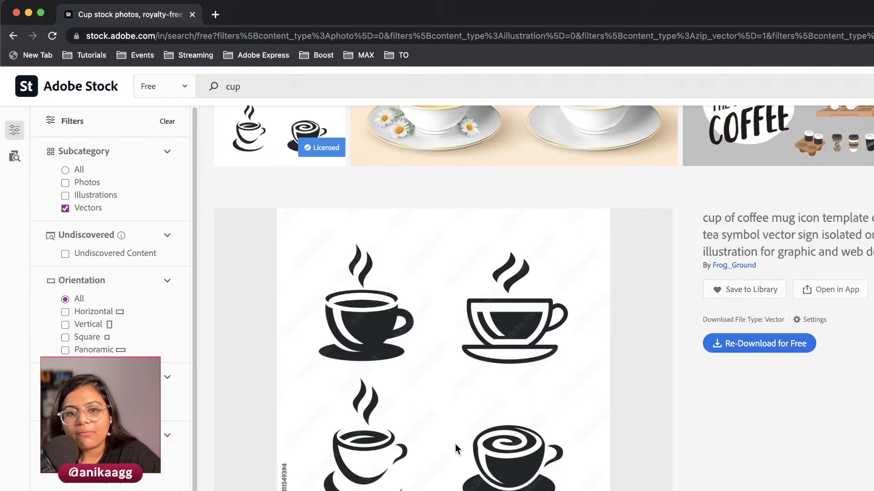
pyautogui.scroll(-1, 454, 449)
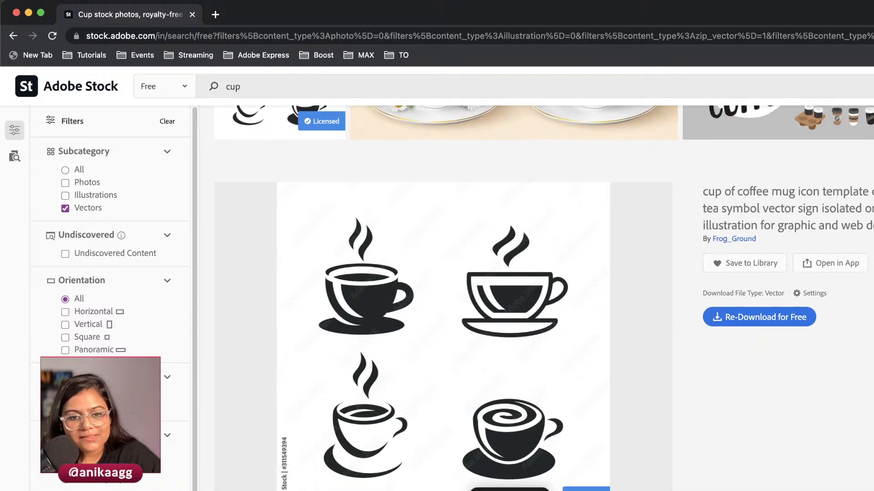
pyautogui.scroll(10, 437, 279)
pyautogui.scroll(-5, 396, 478)
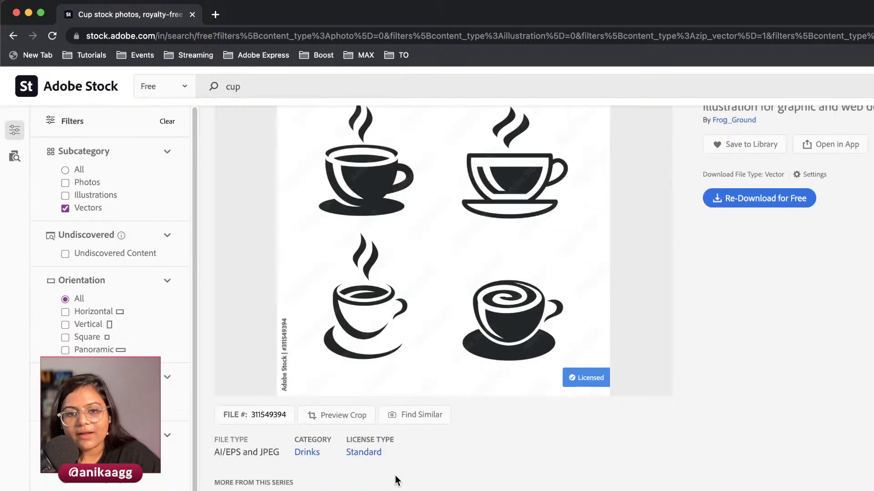
# Open the Standard license information for the cup icon asset and review the license comparison
pyautogui.click(370, 450)
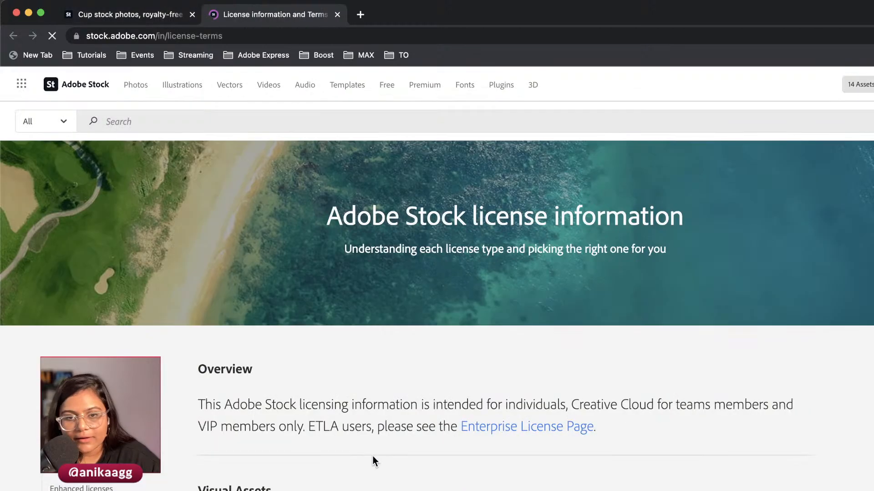
pyautogui.scroll(-4, 354, 312)
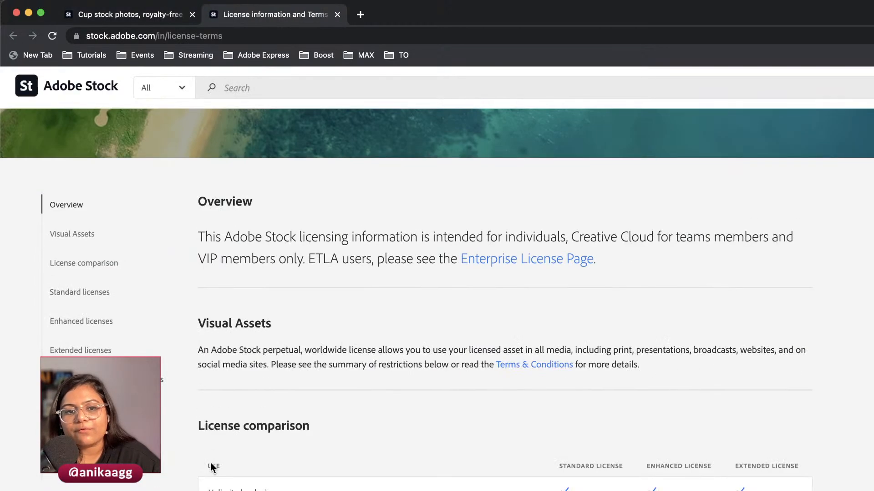
pyautogui.scroll(-1, 212, 468)
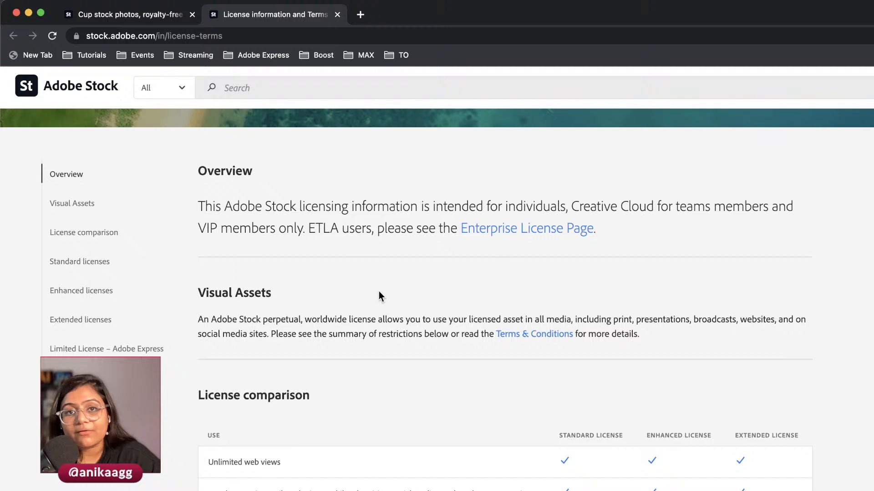
pyautogui.scroll(-6, 382, 296)
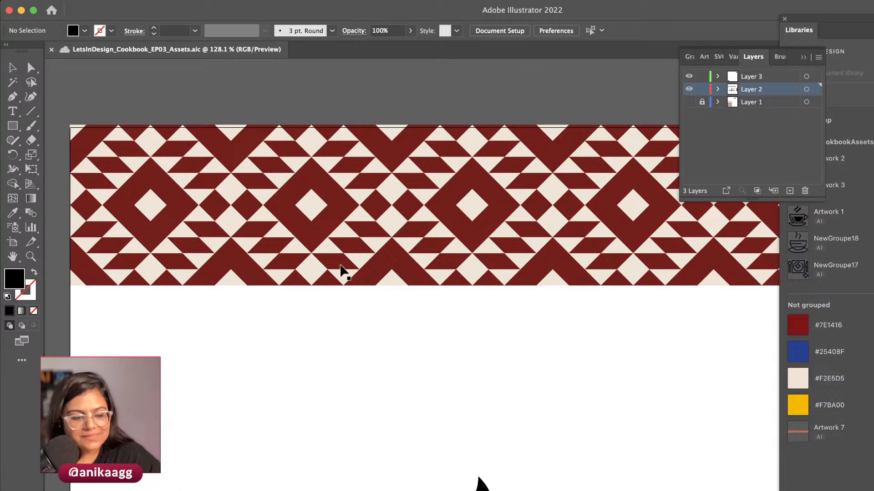
# In Illustrator, select the dark red and cream border's clip group and close the Libraries panel
pyautogui.scroll(-5, 345, 267)
pyautogui.click(502, 231)
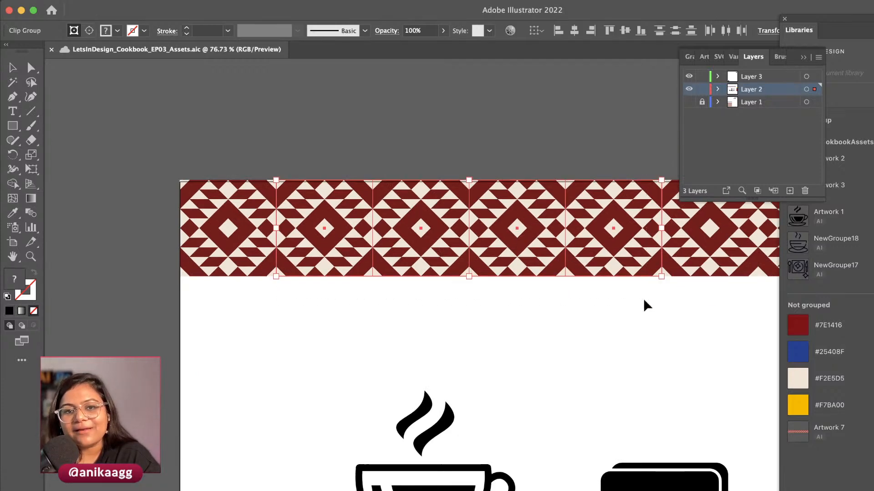
pyautogui.scroll(-3, 646, 305)
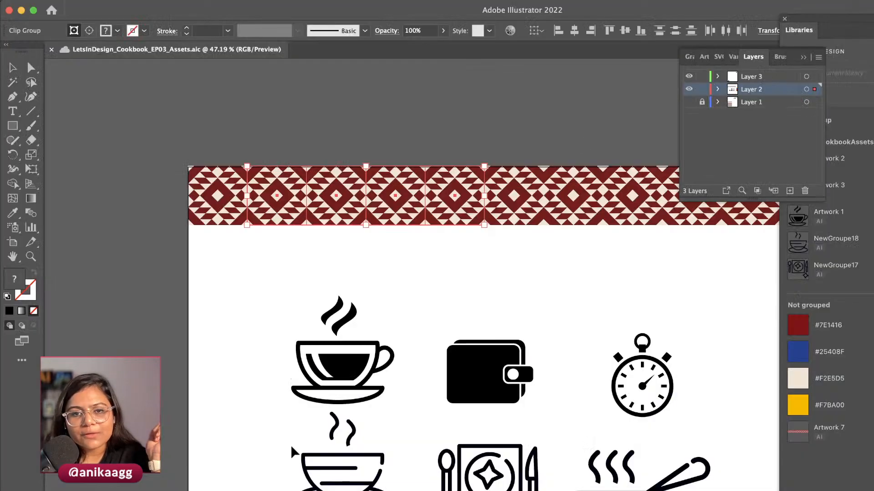
pyautogui.moveTo(856, 28); pyautogui.dragTo(368, 7)
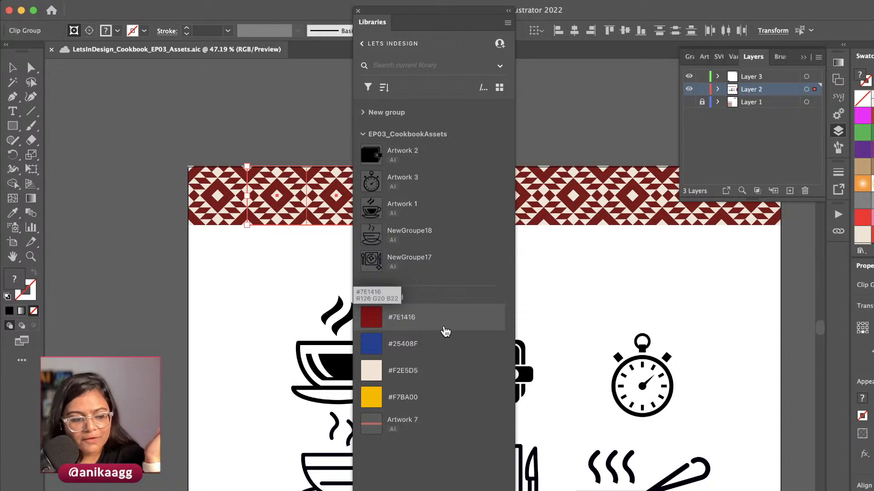
pyautogui.click(358, 10)
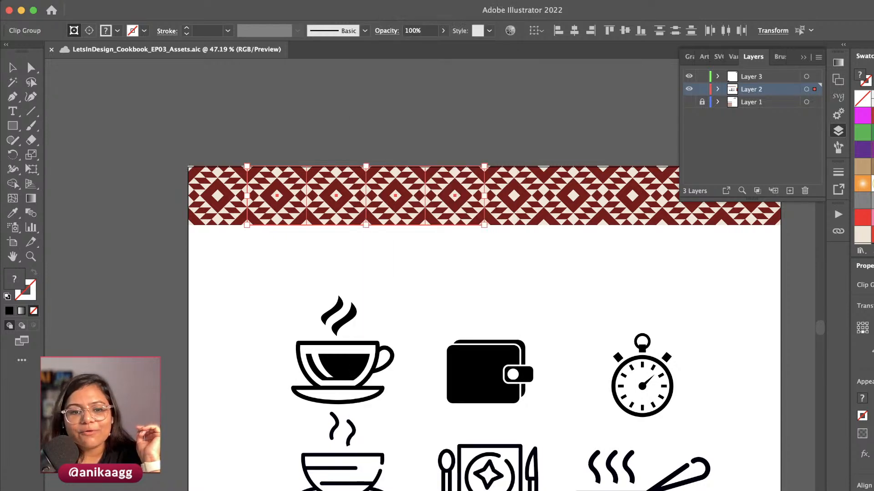
# Close the LetsInDesign_Cookbook_EP03_Assets document and switch to InDesign
pyautogui.click(250, 375)
pyautogui.press('super+w')
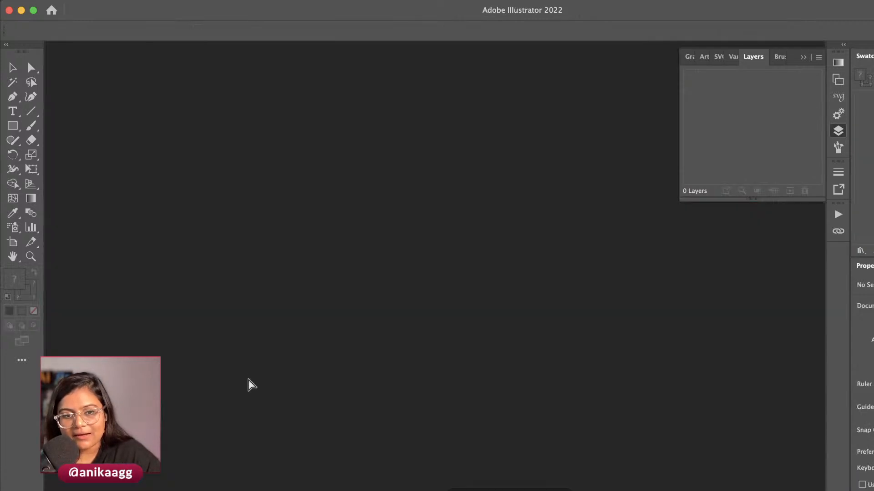
pyautogui.press('super+Tab')
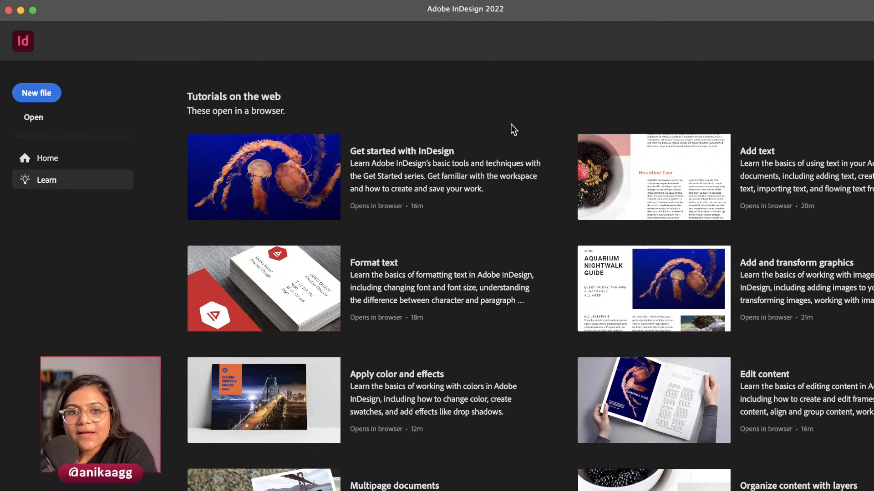
# Browse the list of web tutorials on the Learn page
pyautogui.scroll(-10, 423, 380)
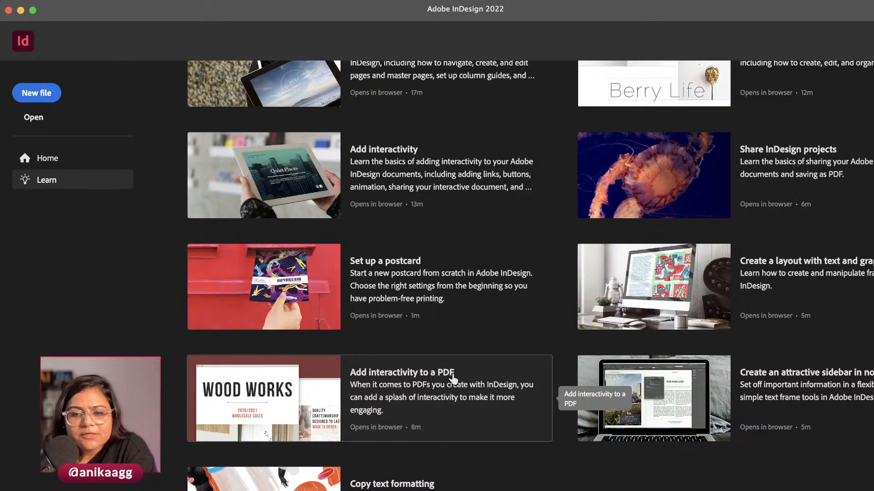
pyautogui.scroll(10, 723, 401)
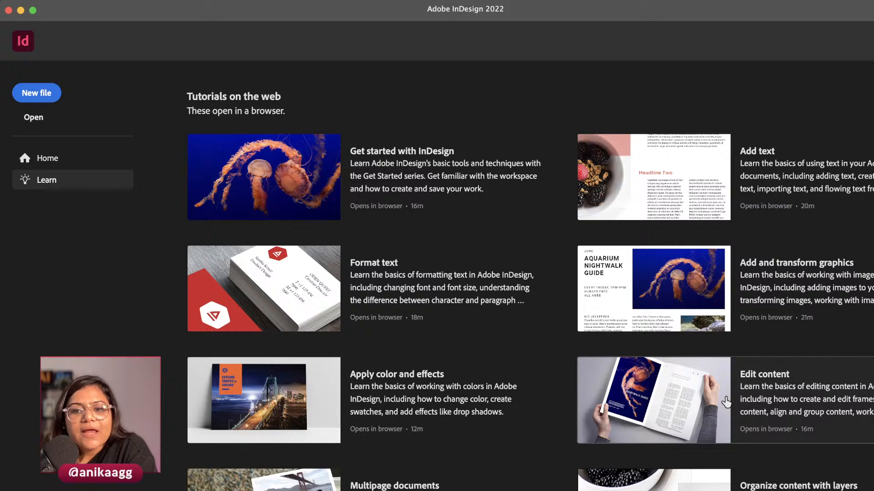
pyautogui.scroll(-9, 726, 402)
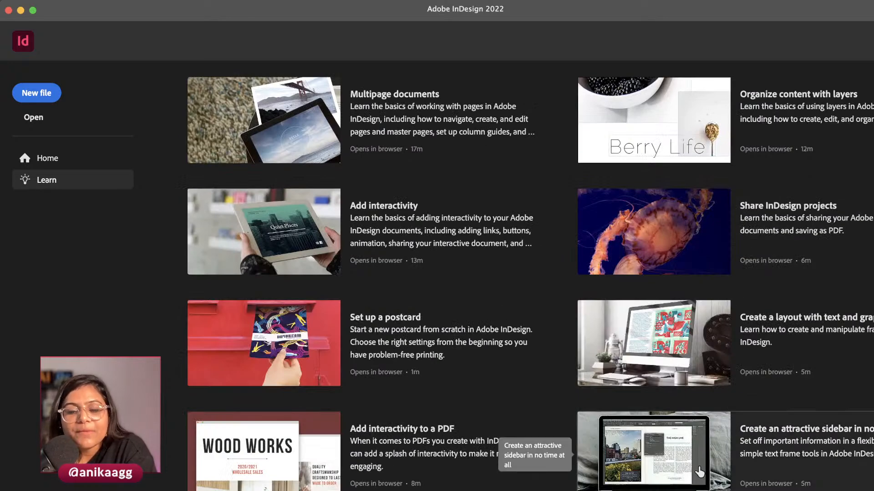
pyautogui.scroll(9, 662, 468)
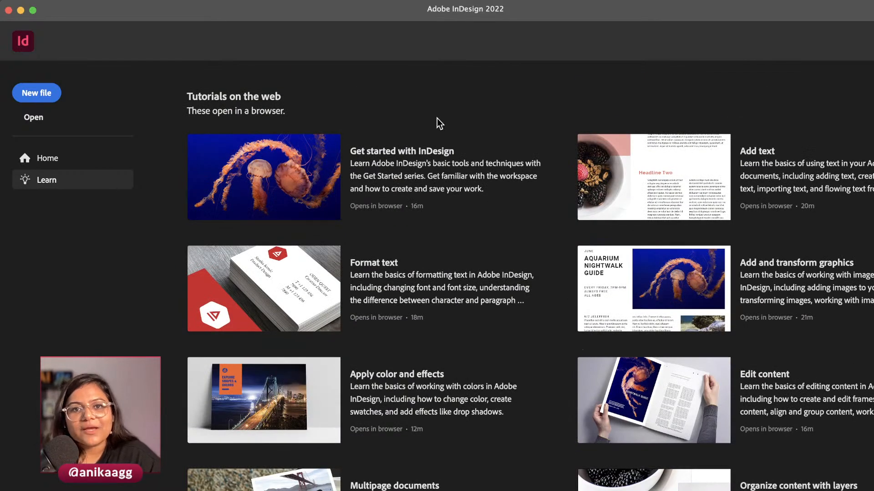
pyautogui.click(40, 95)
pyautogui.moveTo(366, 81); pyautogui.dragTo(351, 44)
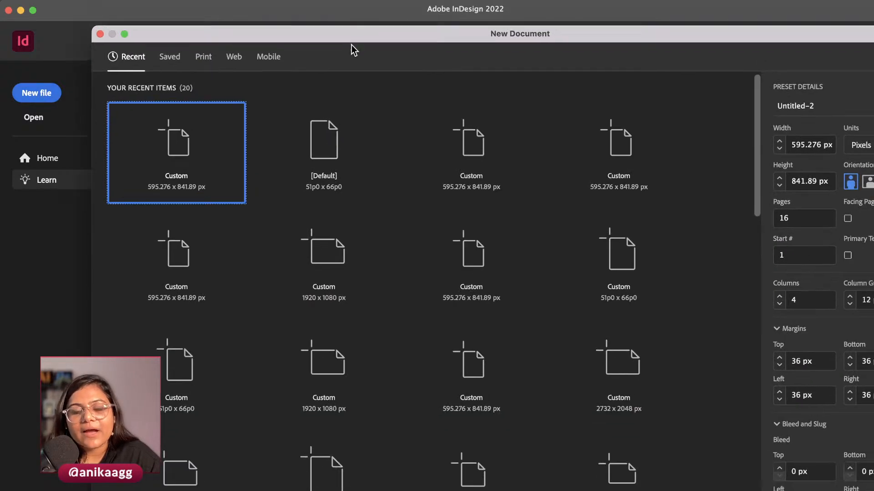
pyautogui.press('Escape')
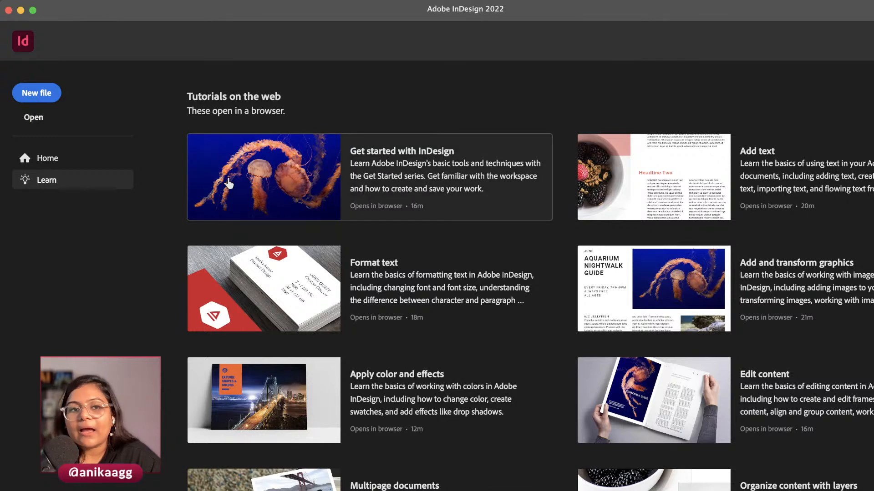
# Start a new file, compare the Print and Web presets, and choose the A4 web preset of 595.276 x 841.89 px
pyautogui.click(59, 95)
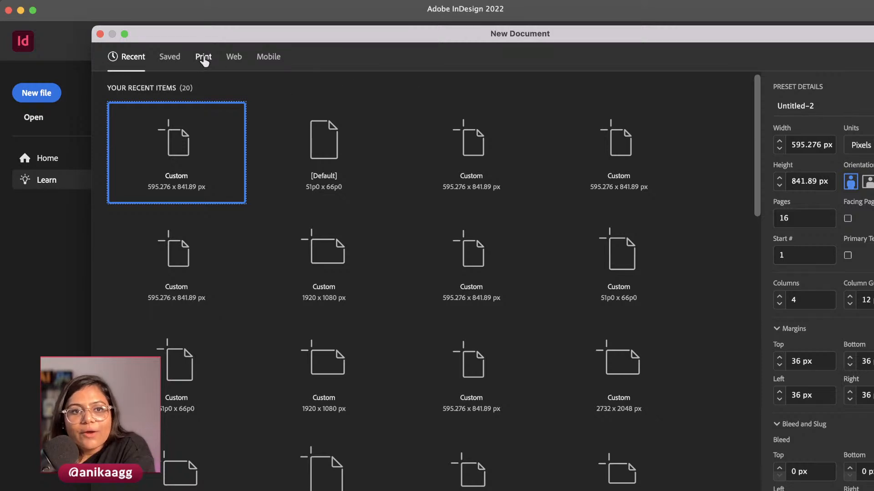
pyautogui.click(203, 57)
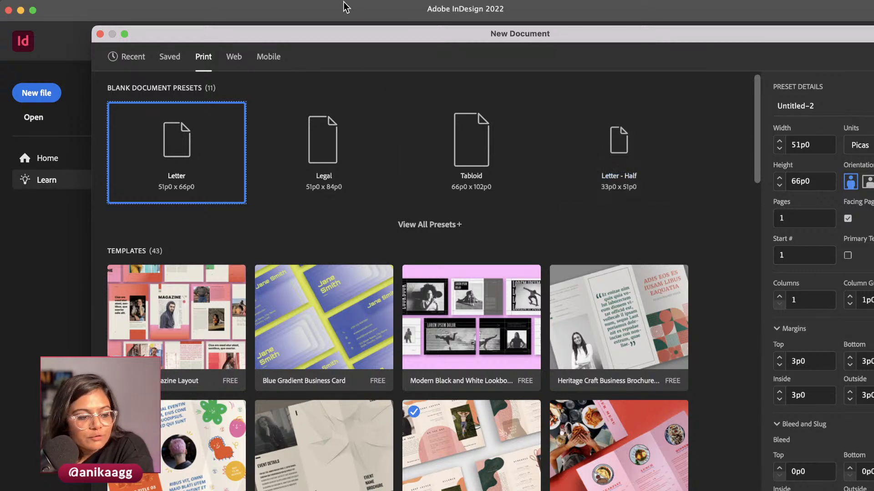
pyautogui.click(234, 57)
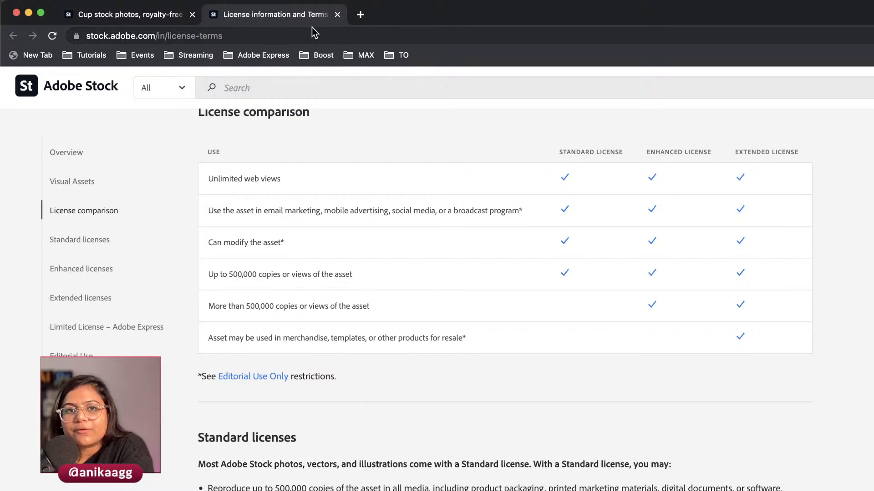
pyautogui.click(28, 13)
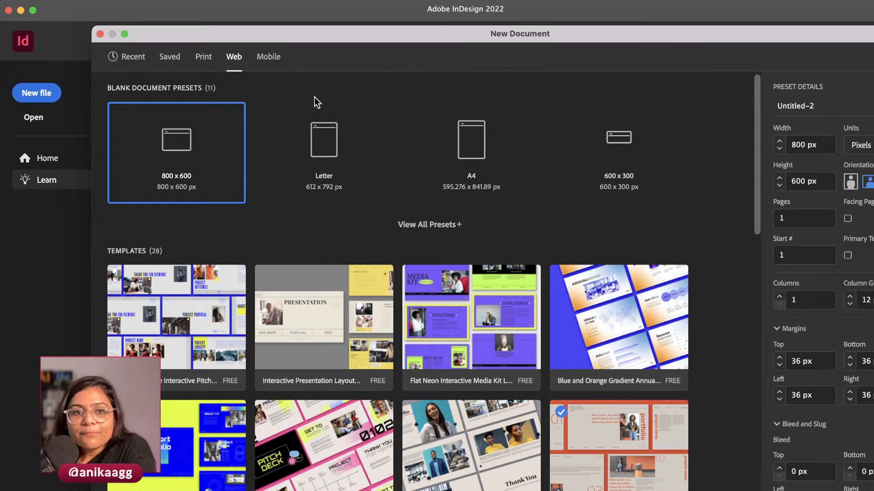
pyautogui.click(471, 132)
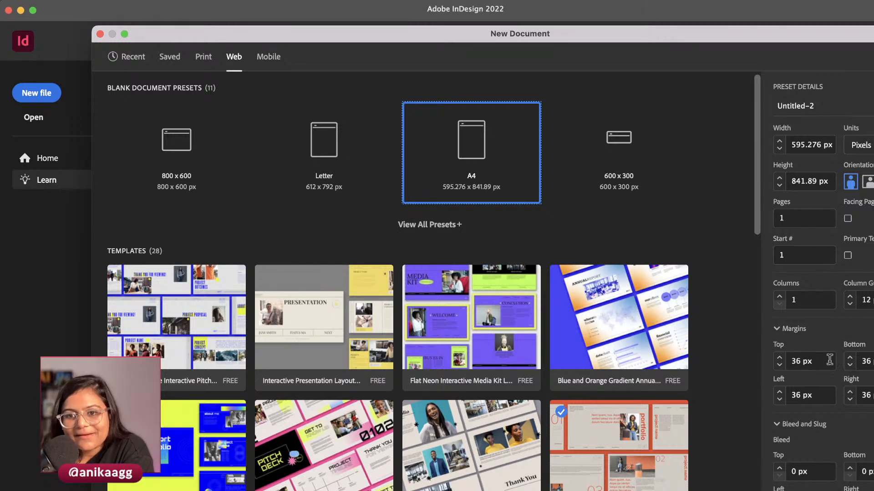
# Turn on facing pages for the new document and set it to 32 pages with 4 columns
pyautogui.click(847, 218)
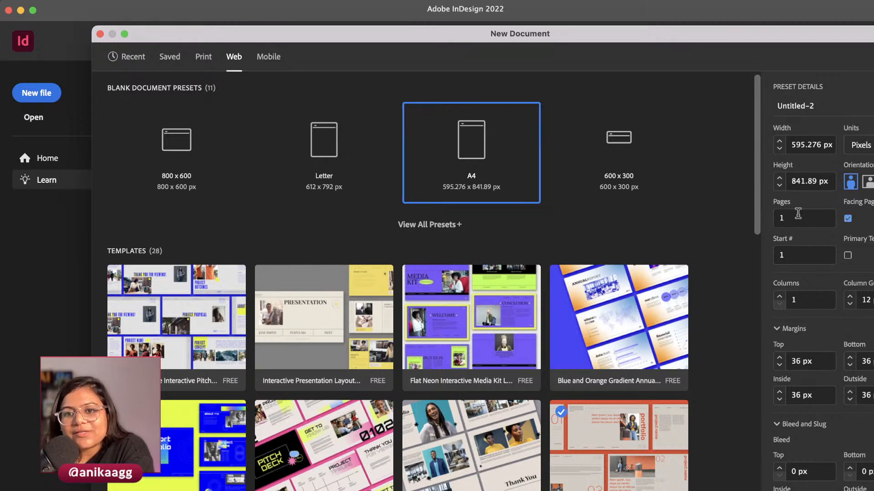
pyautogui.doubleClick(774, 218)
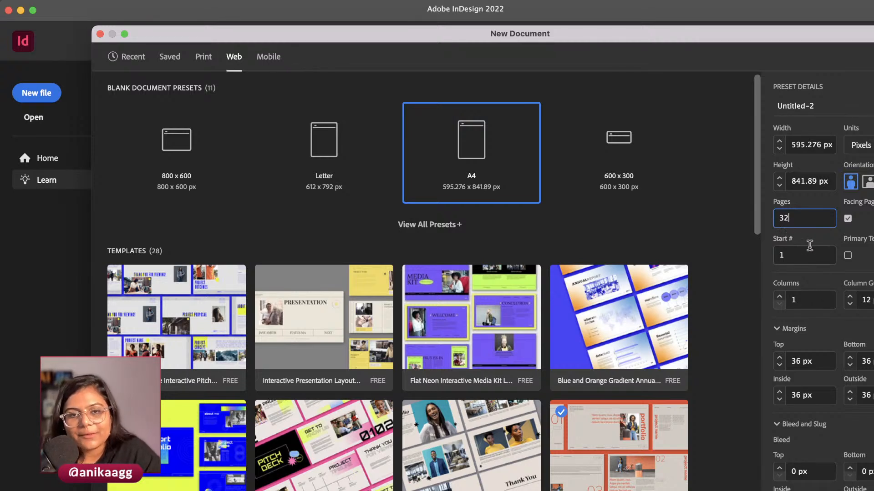
pyautogui.moveTo(656, 43); pyautogui.dragTo(652, 38)
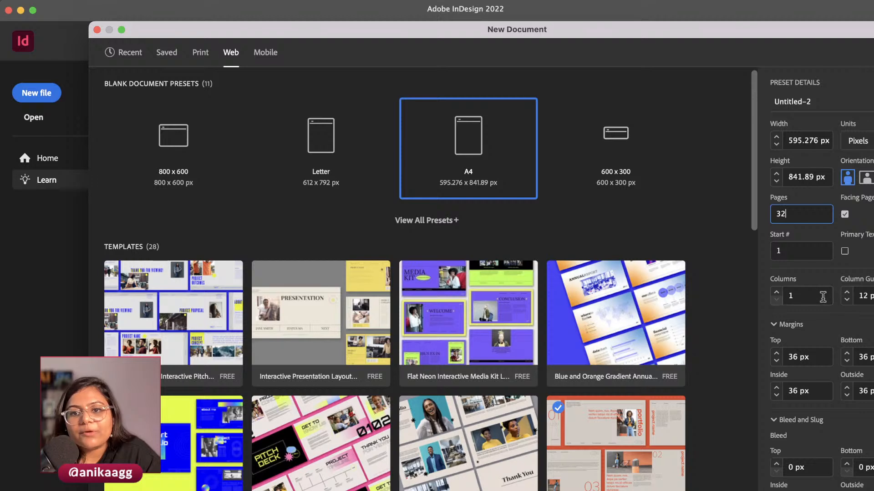
pyautogui.click(793, 295)
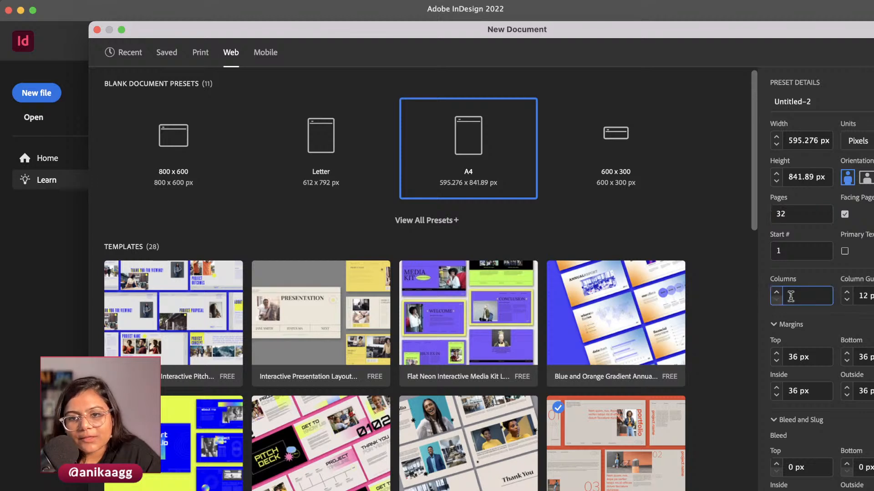
pyautogui.write('4')
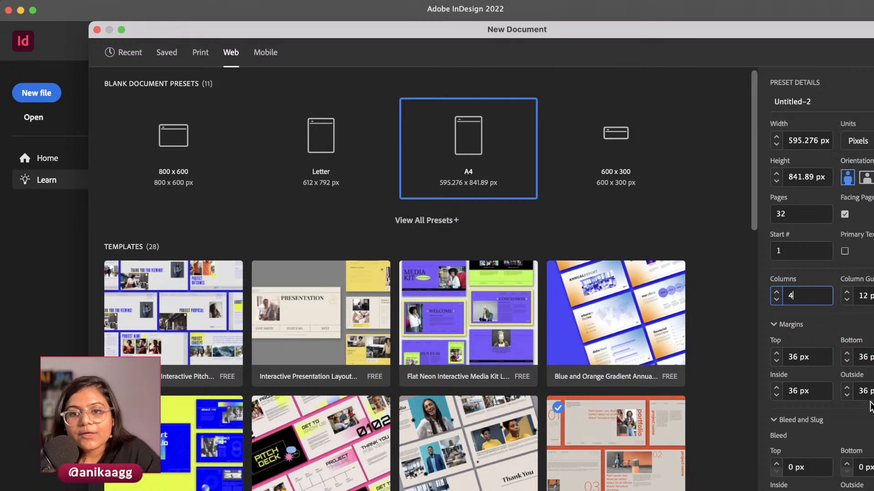
# Unlink the margin settings and set the inside margin to 48 px
pyautogui.scroll(-3, 870, 407)
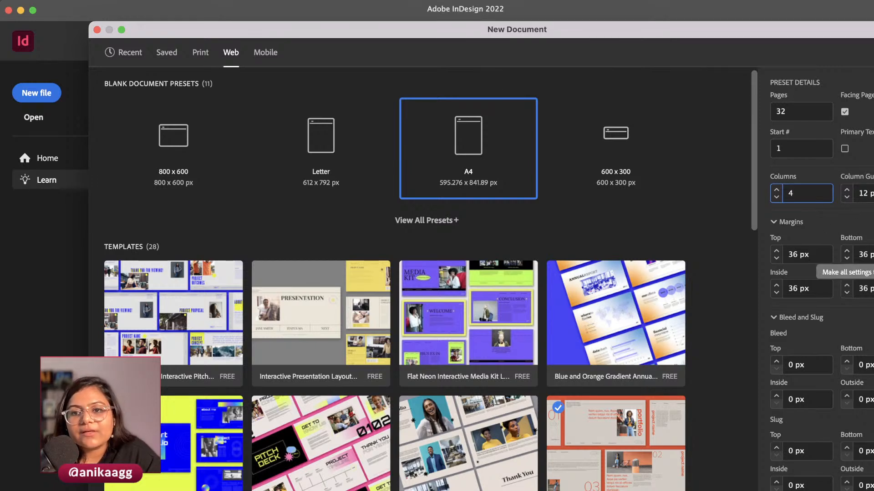
pyautogui.click(873, 271)
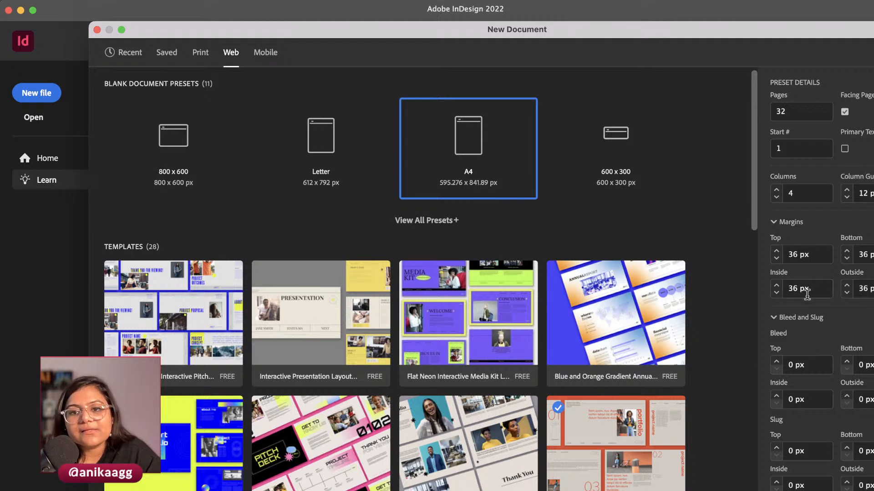
pyautogui.scroll(4, 809, 286)
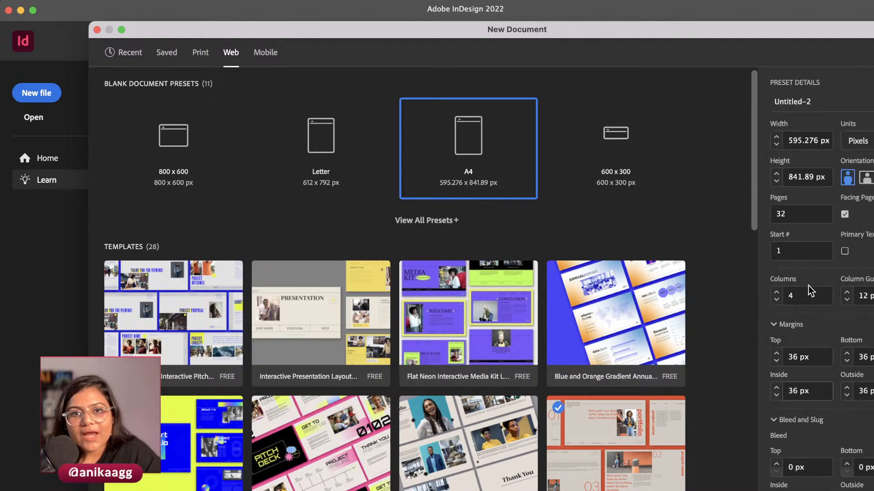
pyautogui.scroll(-3, 819, 318)
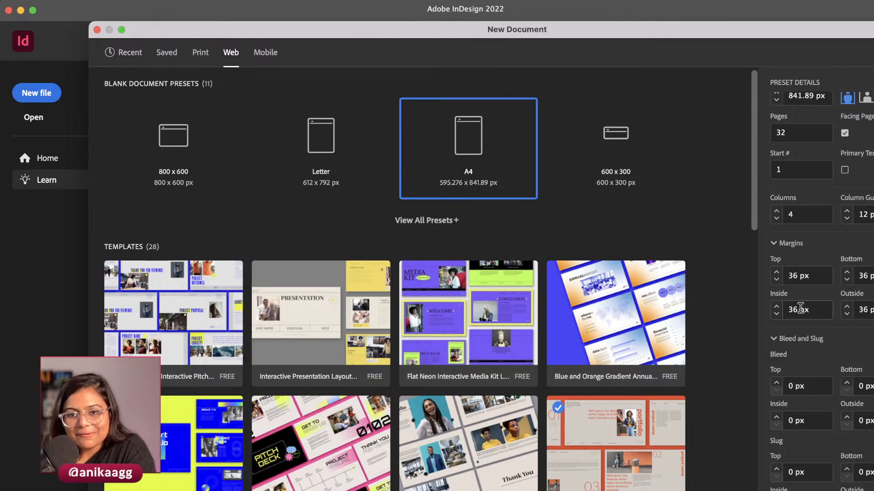
pyautogui.click(777, 308)
pyautogui.click(777, 307)
pyautogui.click(776, 307)
pyautogui.click(776, 307)
pyautogui.click(776, 307)
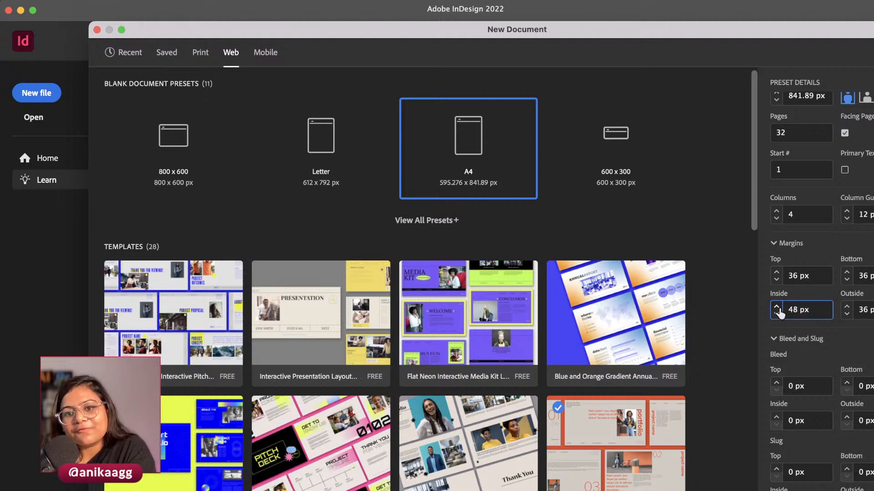
# Set the inside margin to 50 px and create the new document
pyautogui.scroll(-1, 810, 291)
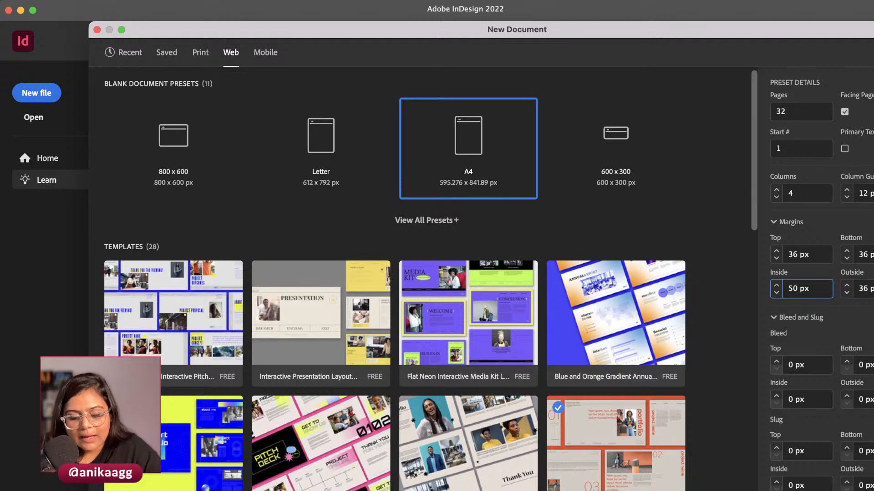
pyautogui.press('Return')
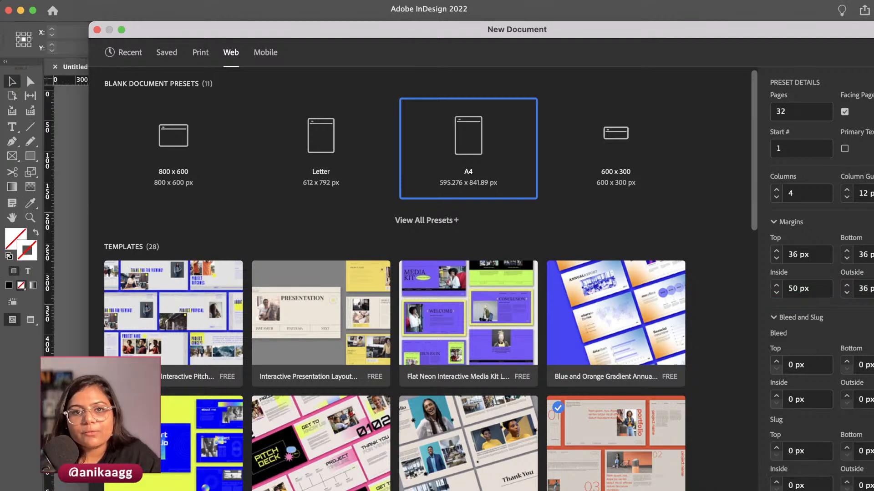
pyautogui.moveTo(805, 33); pyautogui.dragTo(812, 7)
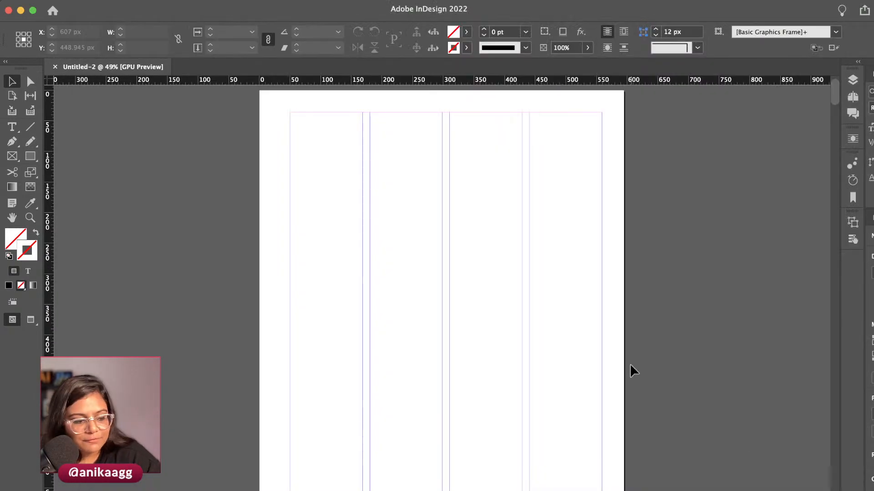
# Switch the workspace to Essentials Classic for the new document
pyautogui.press('h')
pyautogui.moveTo(454, 378); pyautogui.dragTo(490, 240)
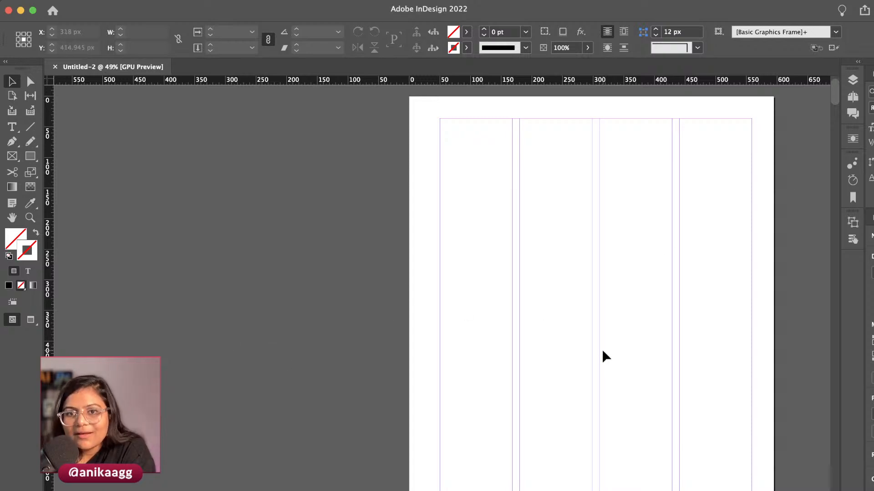
pyautogui.scroll(-1, 609, 347)
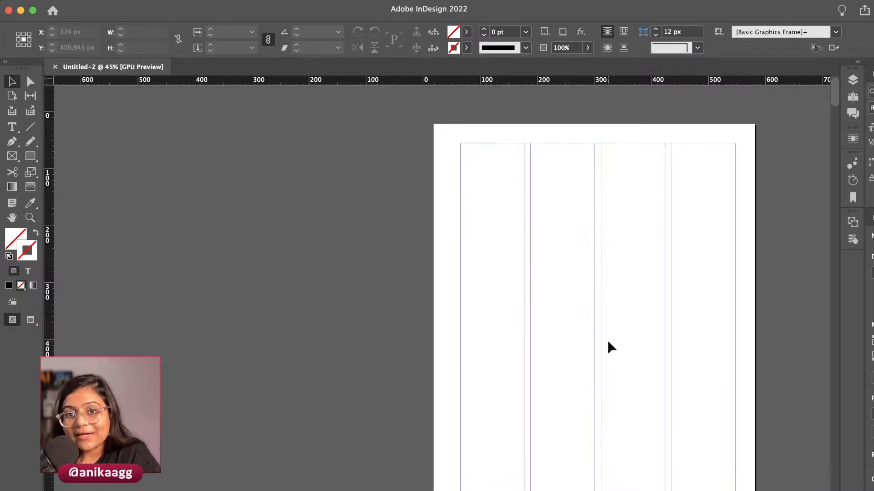
pyautogui.scroll(2, 609, 347)
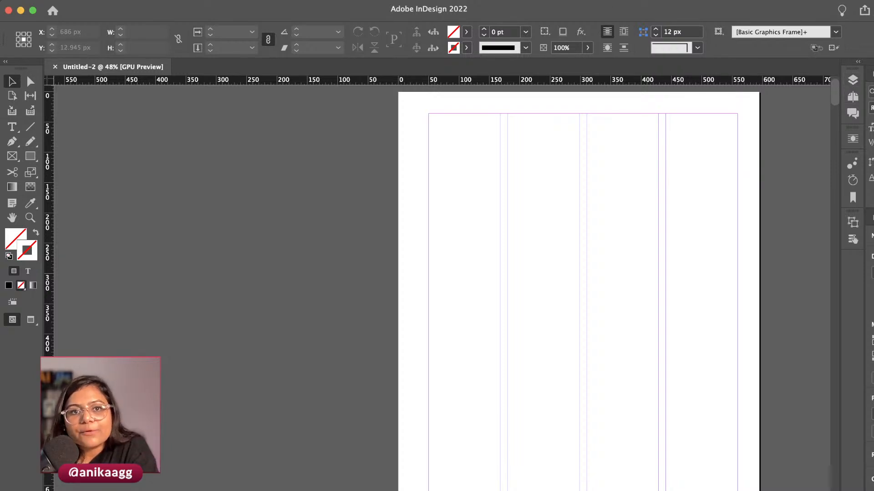
pyautogui.click(339, 1)
pyautogui.moveTo(395, 25)
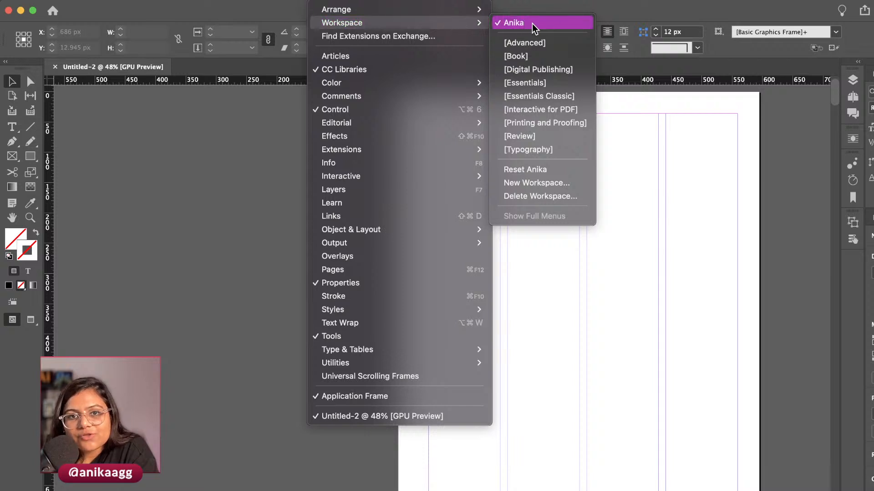
pyautogui.click(577, 96)
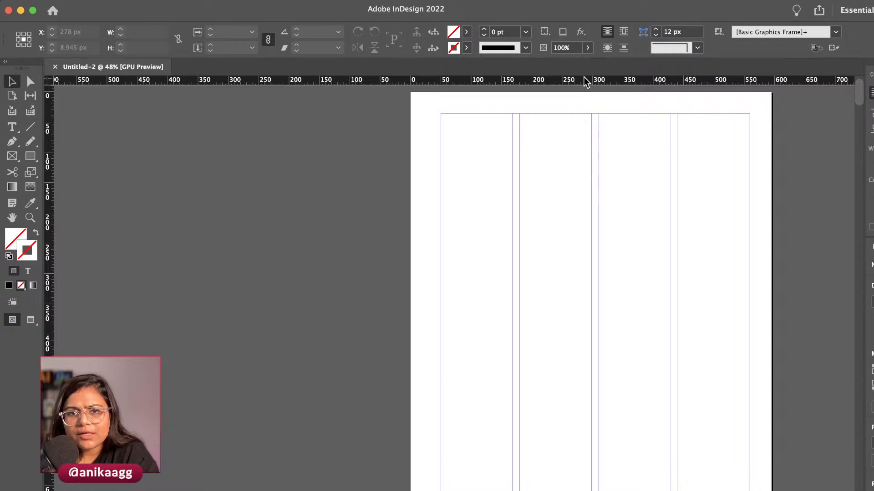
pyautogui.scroll(-10, 545, 365)
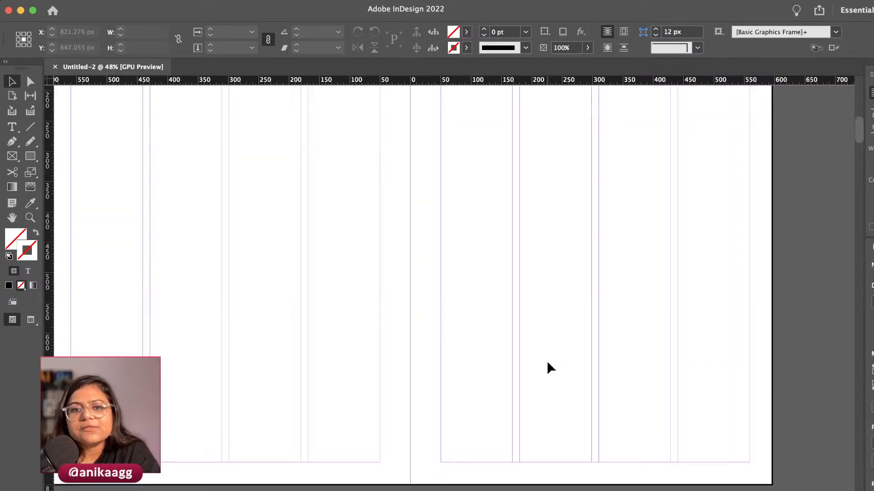
pyautogui.scroll(11, 548, 360)
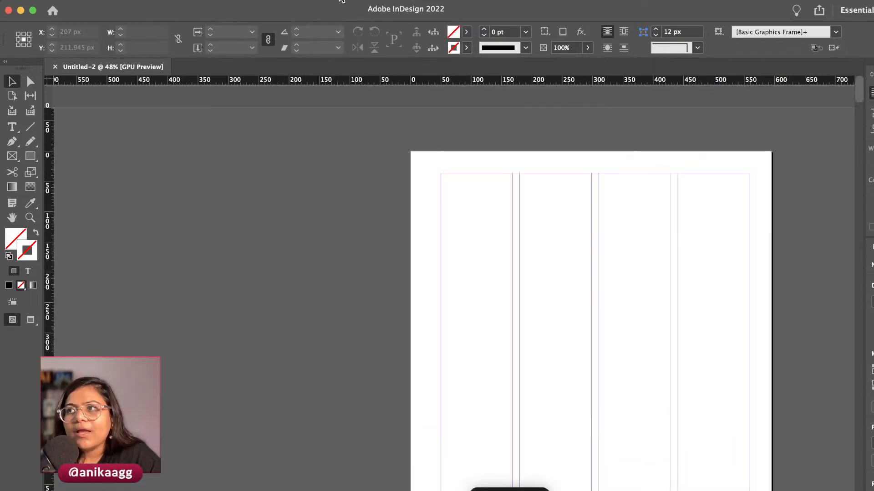
# Try the Book and Digital Publishing workspaces and return to Essentials Classic
pyautogui.click(340, 0)
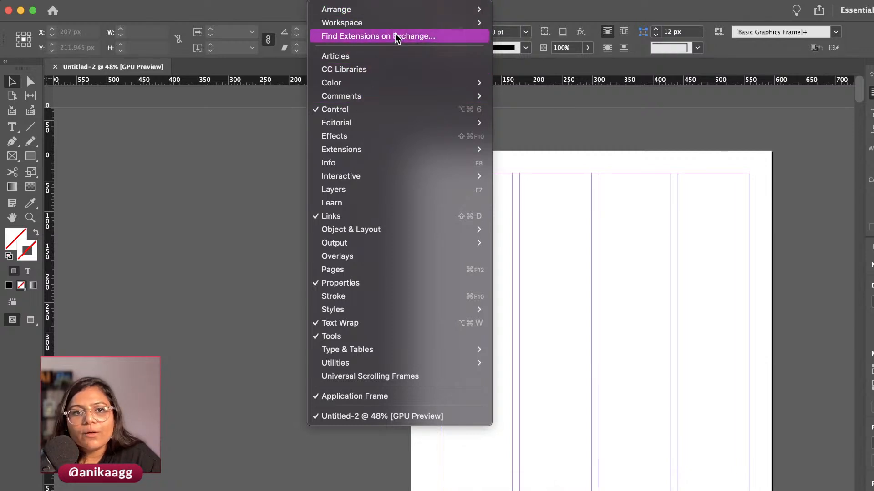
pyautogui.moveTo(409, 23)
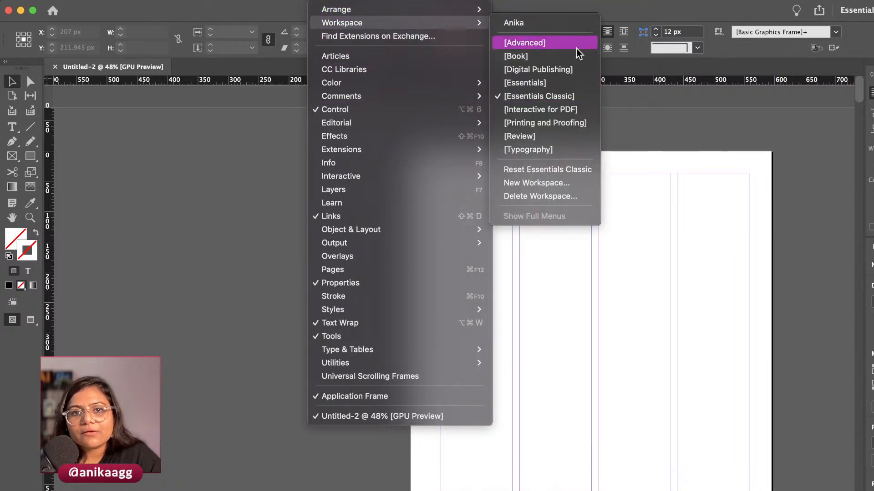
pyautogui.click(552, 58)
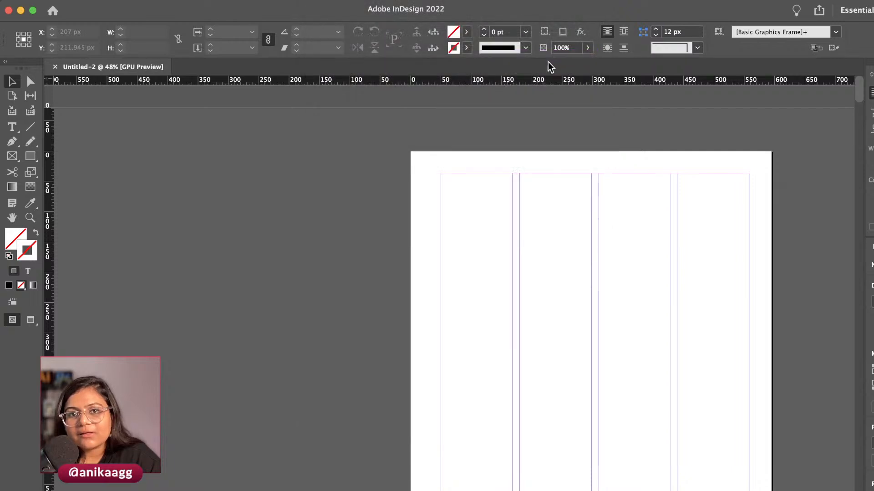
pyautogui.click(340, 1)
pyautogui.moveTo(377, 23)
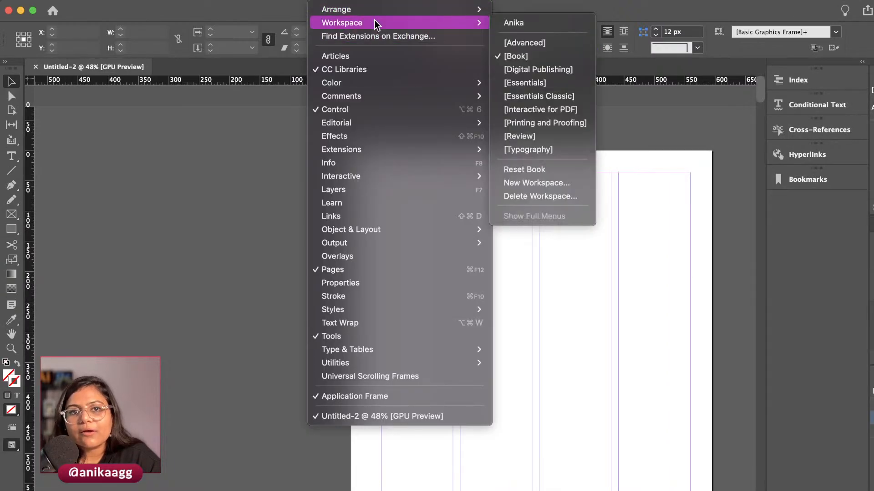
pyautogui.click(559, 74)
pyautogui.click(318, 2)
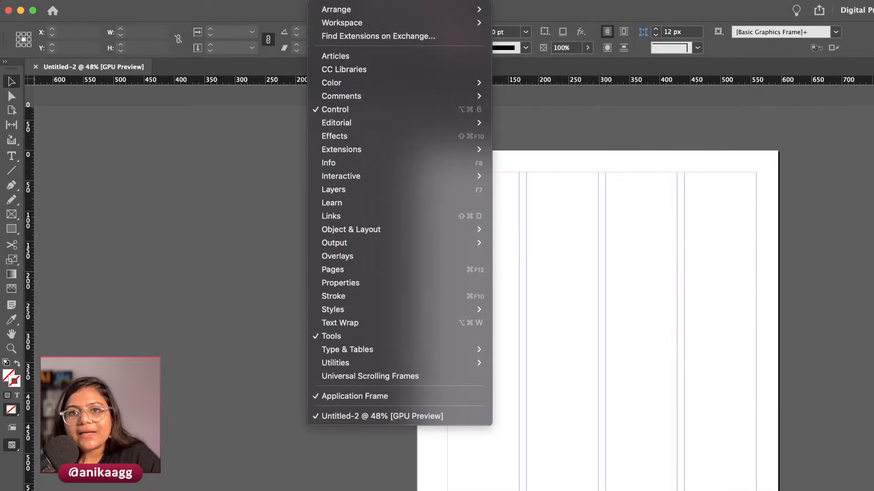
pyautogui.moveTo(368, 28)
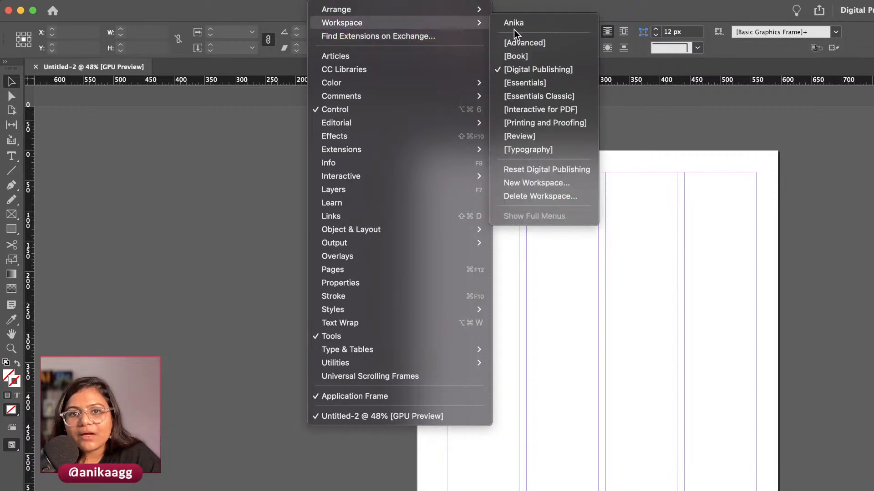
pyautogui.click(531, 95)
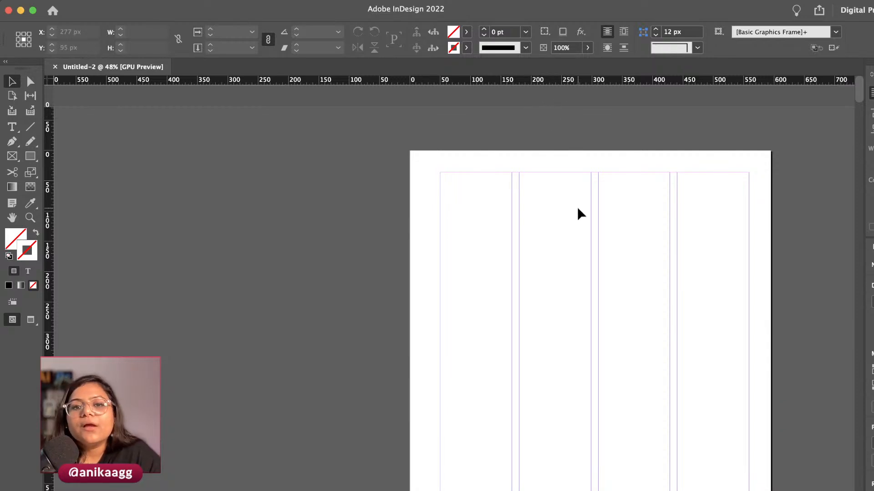
# Preview the Unsplash spices photo in Quick Look at an enlarged size and close the preview
pyautogui.hscroll(1, 554, 234)
pyautogui.scroll(-1, 554, 235)
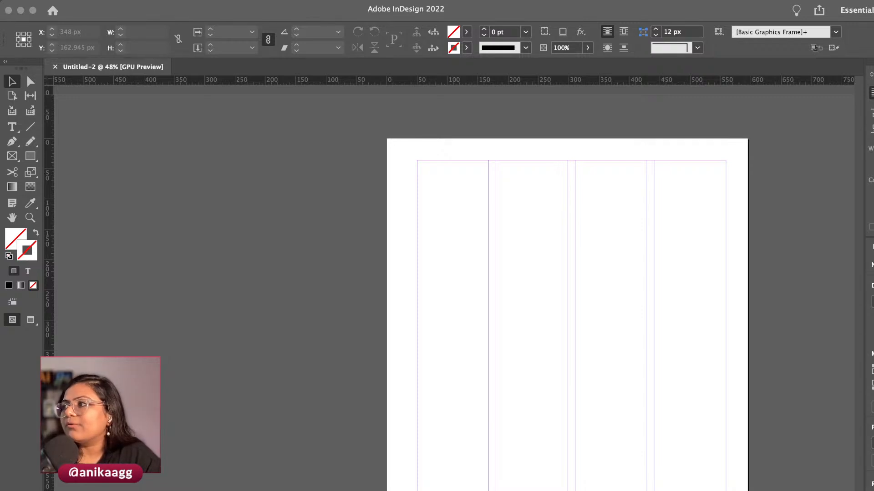
pyautogui.moveTo(873, 155); pyautogui.dragTo(476, 8)
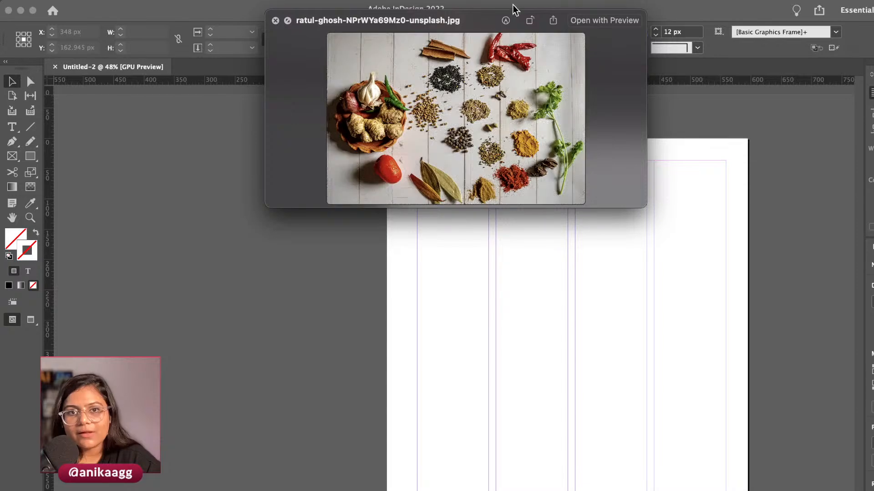
pyautogui.moveTo(492, 13); pyautogui.dragTo(494, 41)
pyautogui.moveTo(652, 233); pyautogui.dragTo(873, 490)
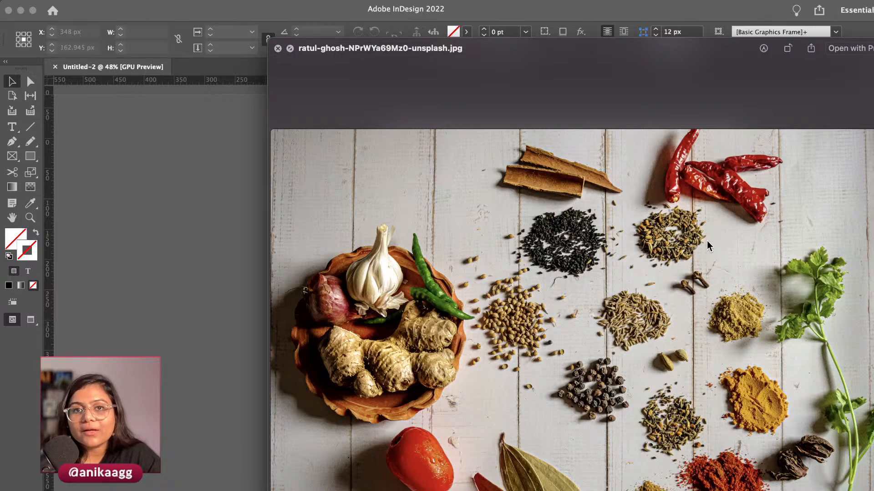
pyautogui.press('space')
pyautogui.click(576, 274)
pyautogui.scroll(-1, 564, 271)
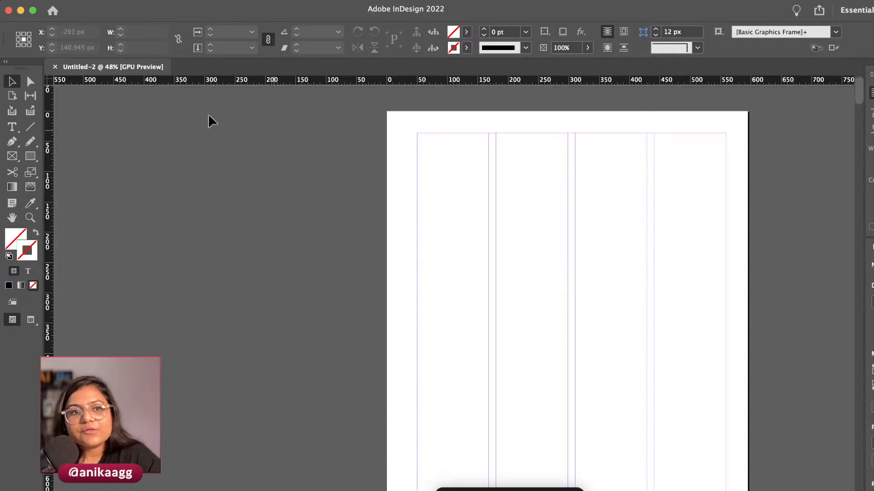
# Draw a rectangle frame about 509 x 706 px between the side margins of the first page, starting at its top margin
pyautogui.click(12, 156)
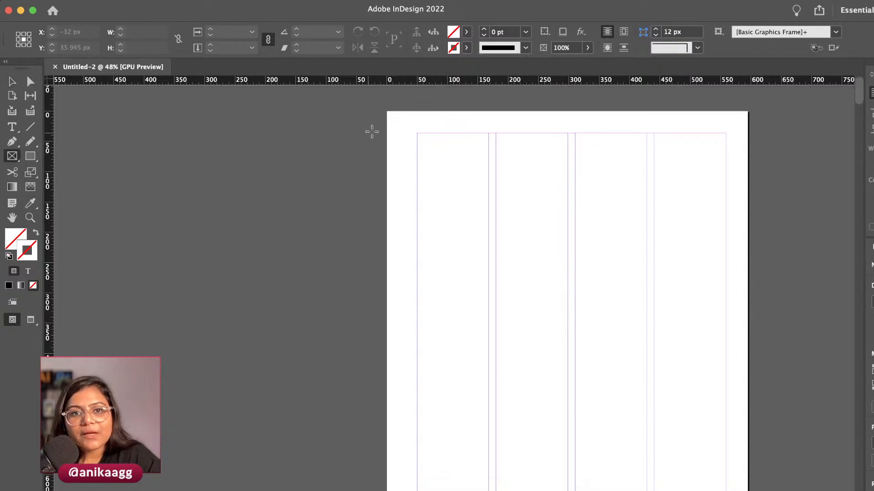
pyautogui.click(12, 157)
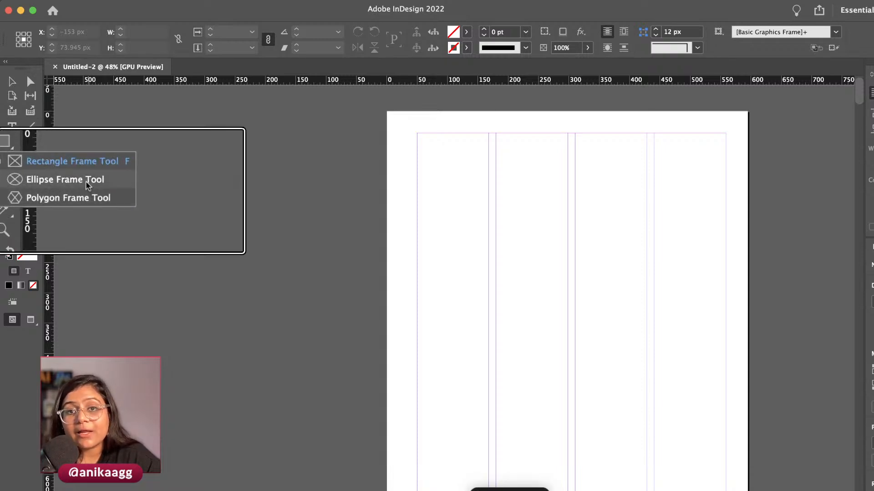
pyautogui.click(76, 168)
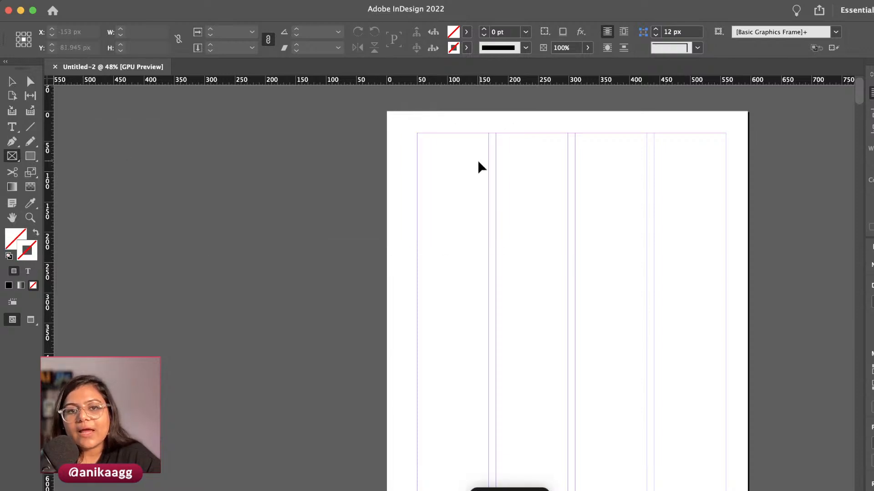
pyautogui.scroll(2, 478, 168)
pyautogui.moveTo(415, 173); pyautogui.dragTo(726, 490)
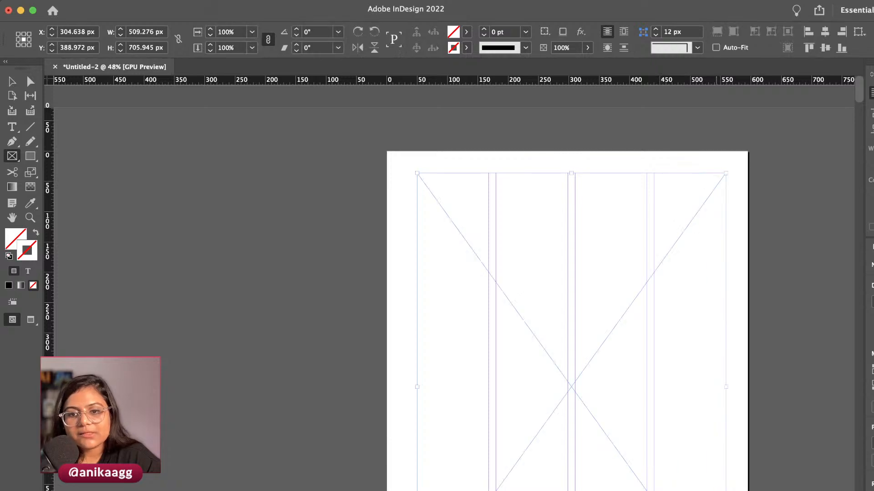
pyautogui.scroll(-7, 569, 287)
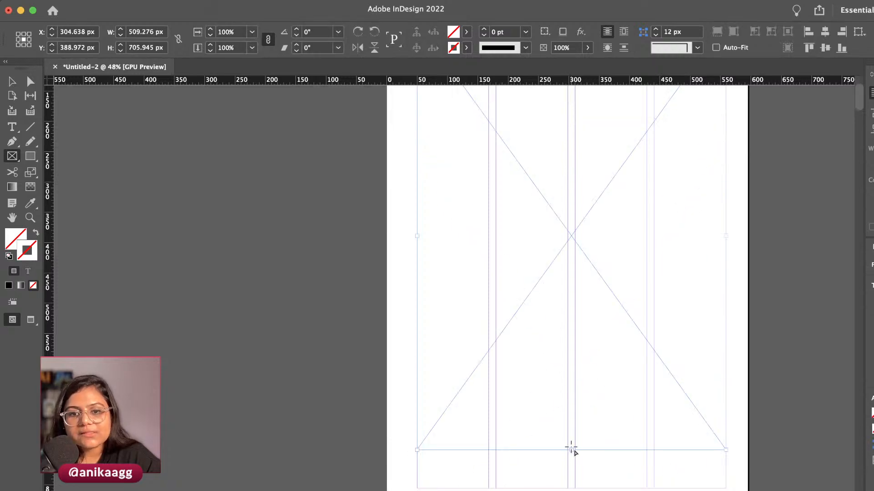
# Extend the frame down to the page's bottom margin, making it 769.89 px high
pyautogui.press('v')
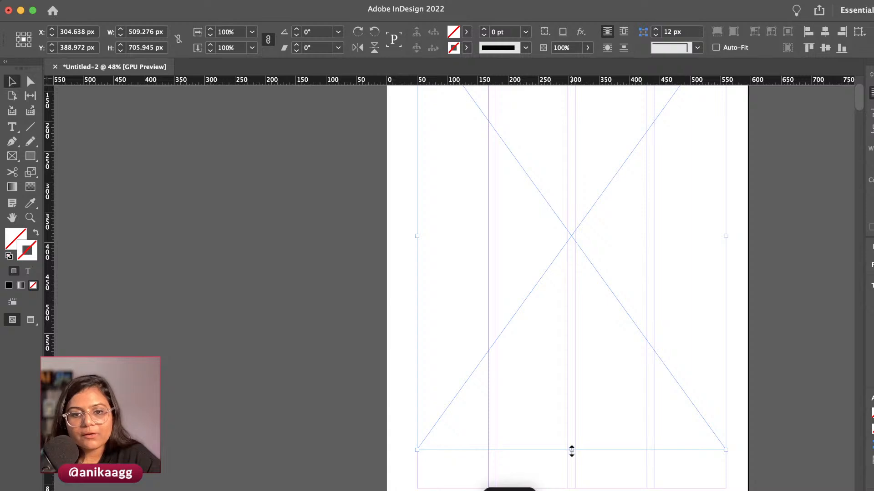
pyautogui.moveTo(571, 450); pyautogui.dragTo(576, 489)
pyautogui.scroll(-2, 587, 490)
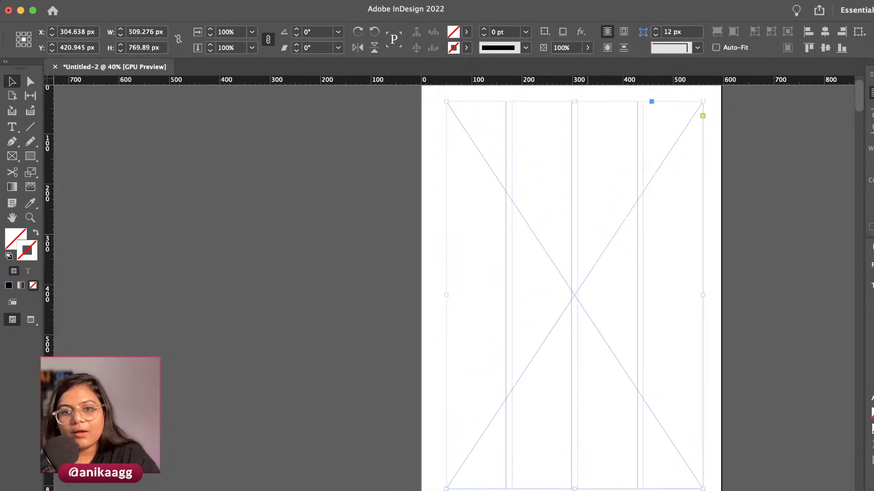
pyautogui.scroll(2, 637, 446)
pyautogui.click(751, 387)
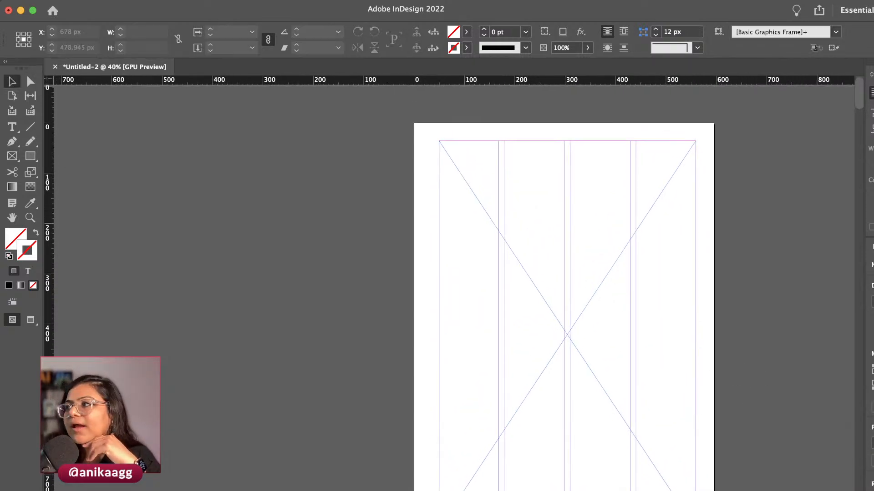
# Place the spices photo in the frame on the first page and fit it to fill the frame proportionally
pyautogui.moveTo(873, 296); pyautogui.dragTo(578, 279)
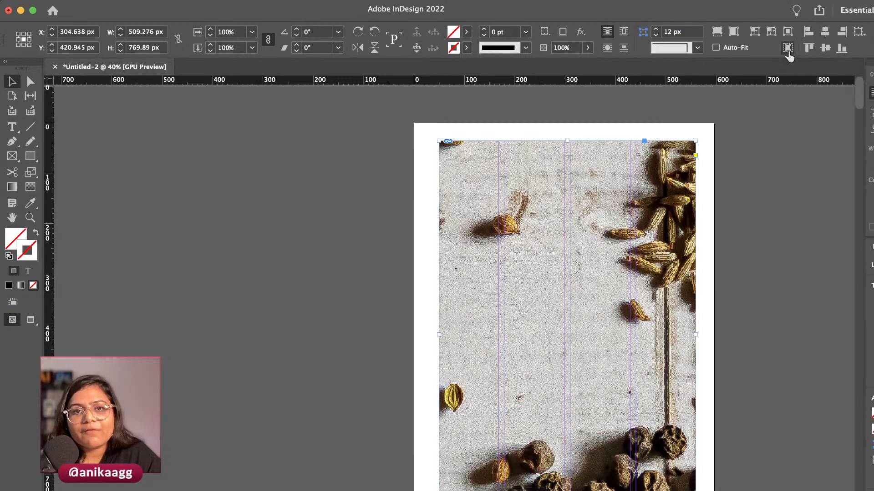
pyautogui.scroll(1, 672, 186)
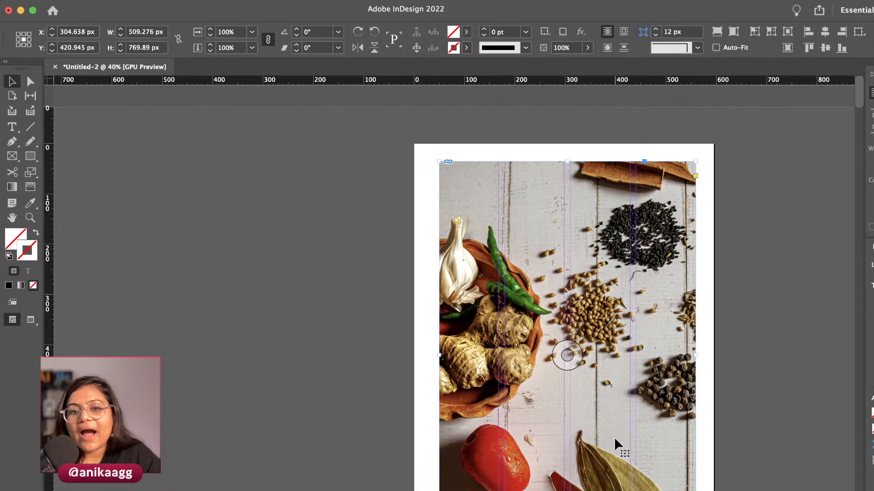
pyautogui.click(362, 400)
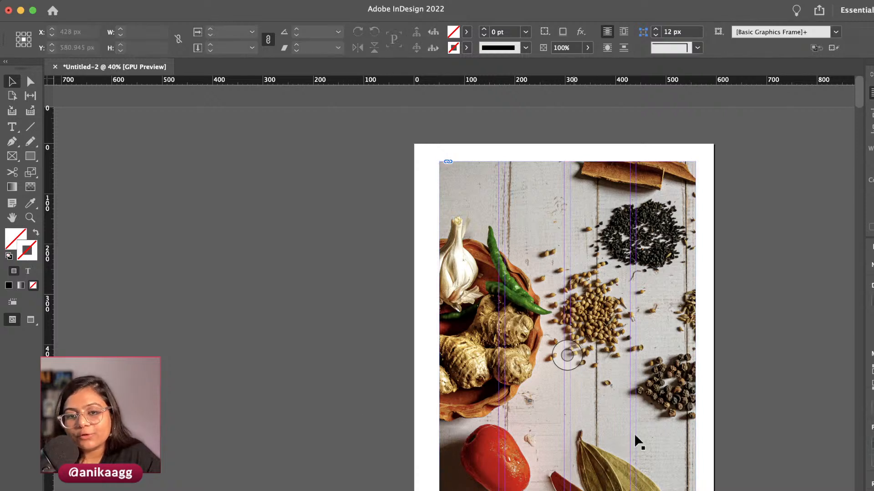
# Shorten the spices photo's frame from its bottom edge to a height of 624 px
pyautogui.click(568, 487)
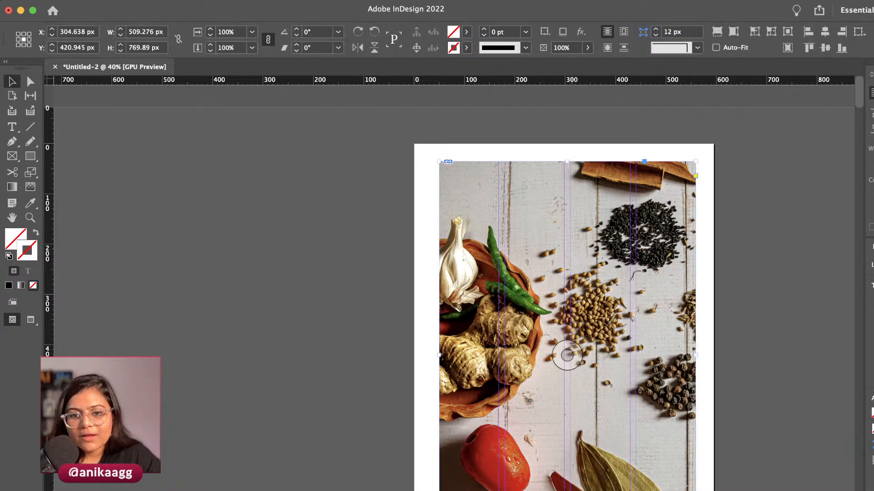
pyautogui.moveTo(569, 490); pyautogui.dragTo(566, 476)
pyautogui.press('super+d')
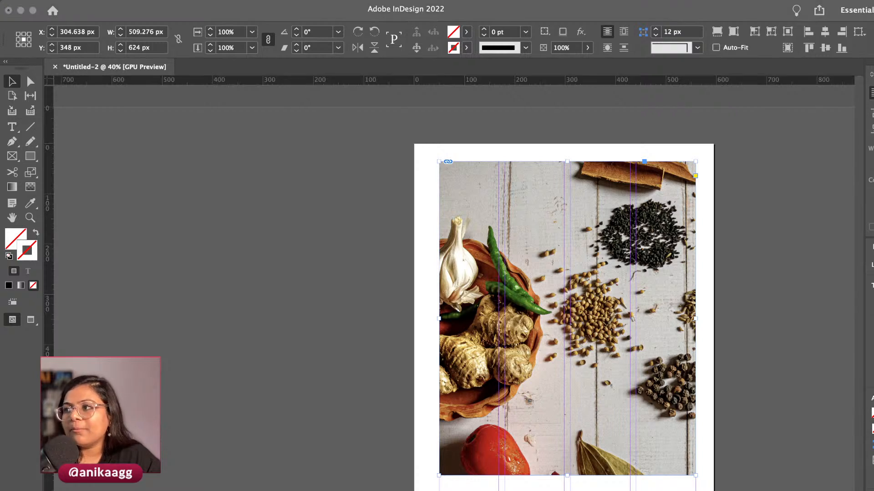
pyautogui.click(346, 389)
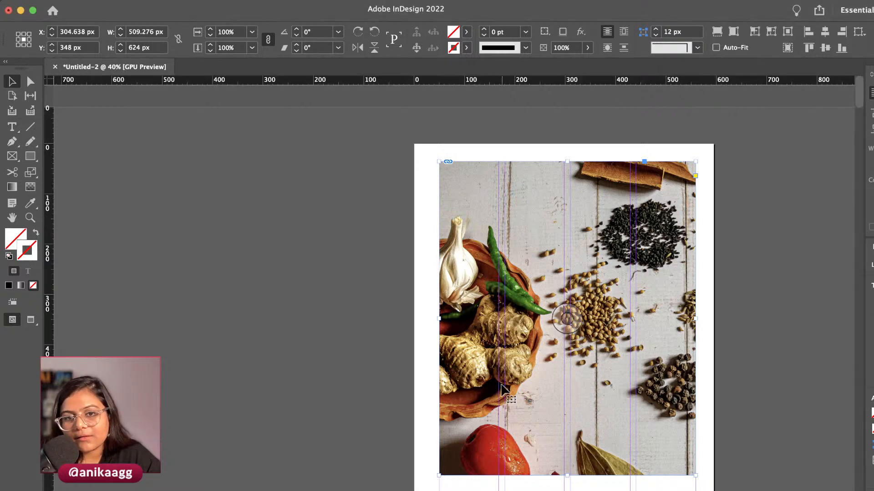
# Widen the spices photo's frame to the full page width and extend its bottom edge, making it 595.276 x 640.945 px
pyautogui.moveTo(439, 319); pyautogui.dragTo(414, 320)
pyautogui.moveTo(697, 320); pyautogui.dragTo(714, 320)
pyautogui.moveTo(570, 474); pyautogui.dragTo(572, 484)
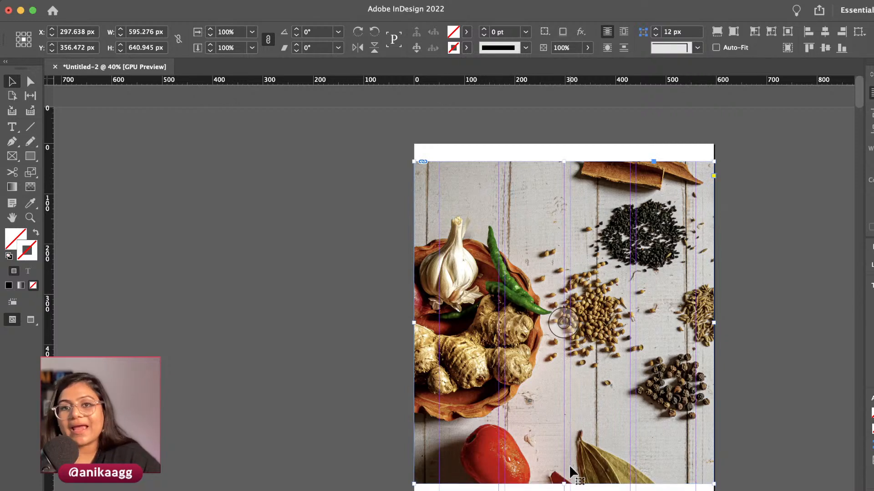
# Try lowering the photo frame's top edge to a height of 634 px, and return it to the page's top margin
pyautogui.moveTo(565, 162); pyautogui.dragTo(565, 166)
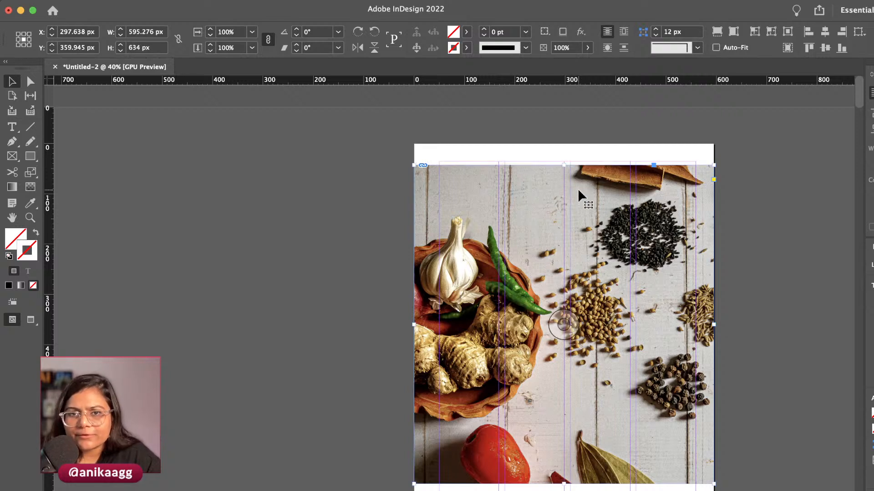
pyautogui.click(389, 236)
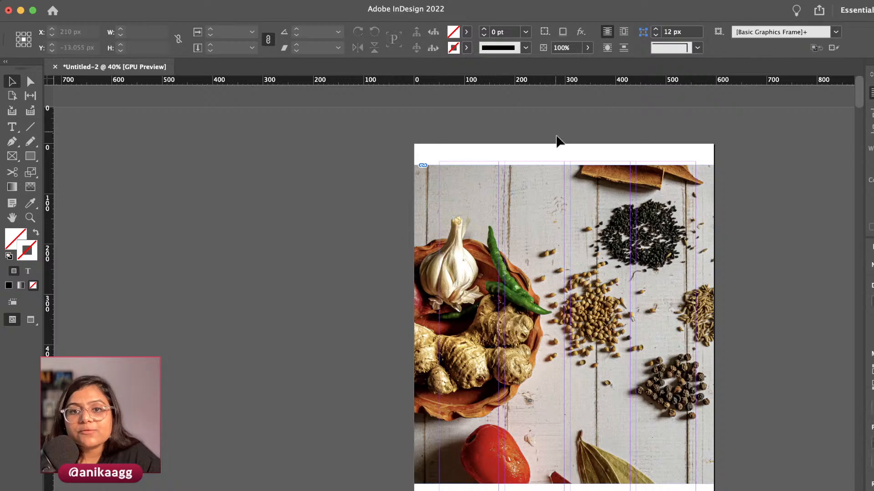
pyautogui.scroll(6, 559, 142)
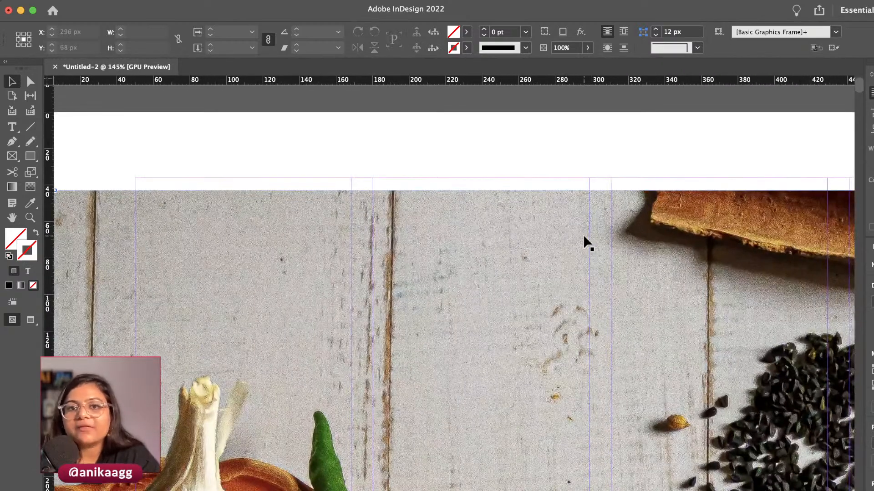
pyautogui.moveTo(589, 191); pyautogui.dragTo(587, 178)
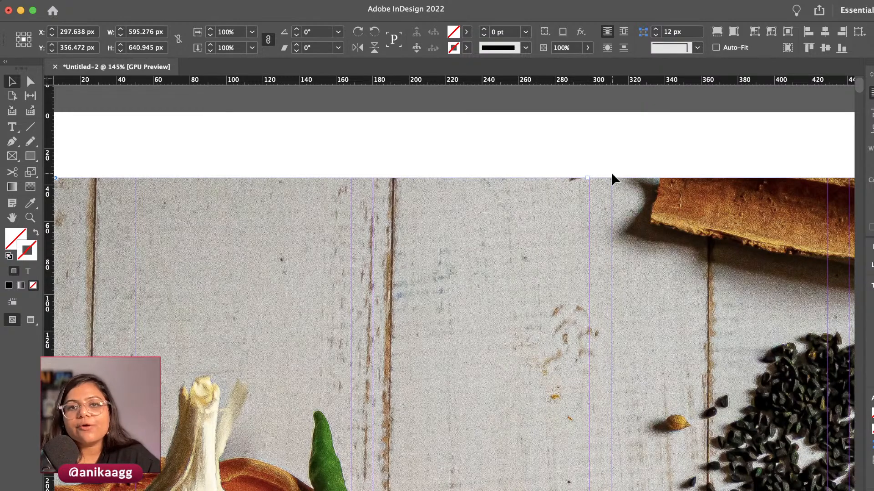
pyautogui.scroll(-6, 612, 171)
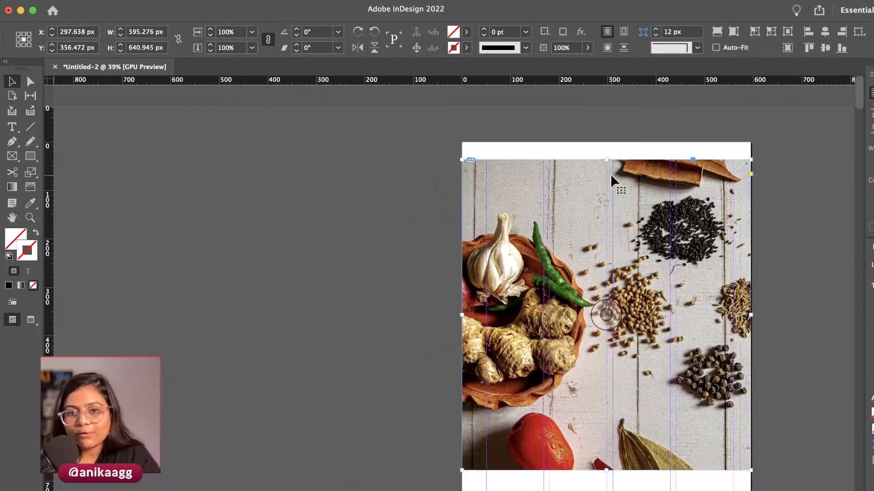
pyautogui.click(815, 234)
# Show the CC Libraries panel, enlarge it and place it beside the page
pyautogui.scroll(1, 787, 225)
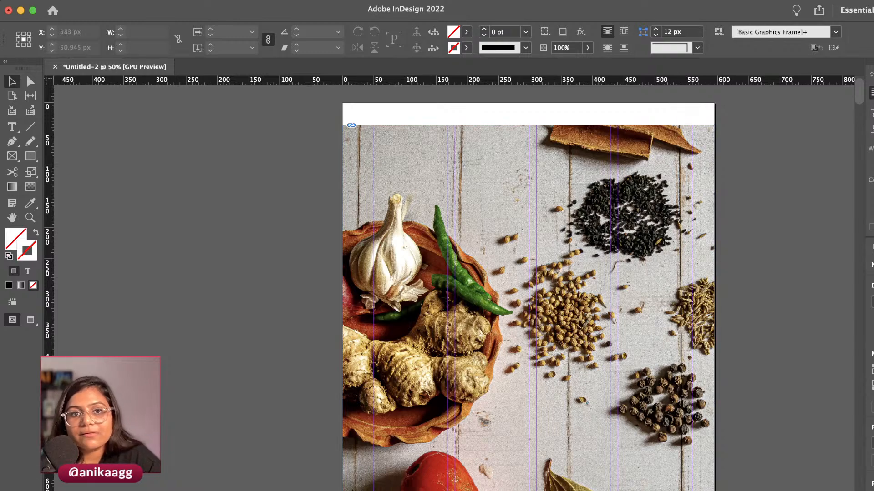
pyautogui.click(325, 1)
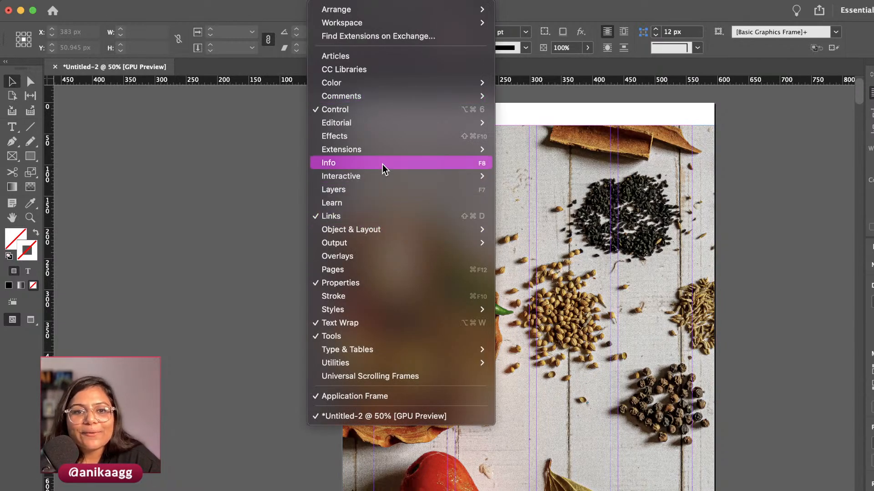
pyautogui.click(378, 71)
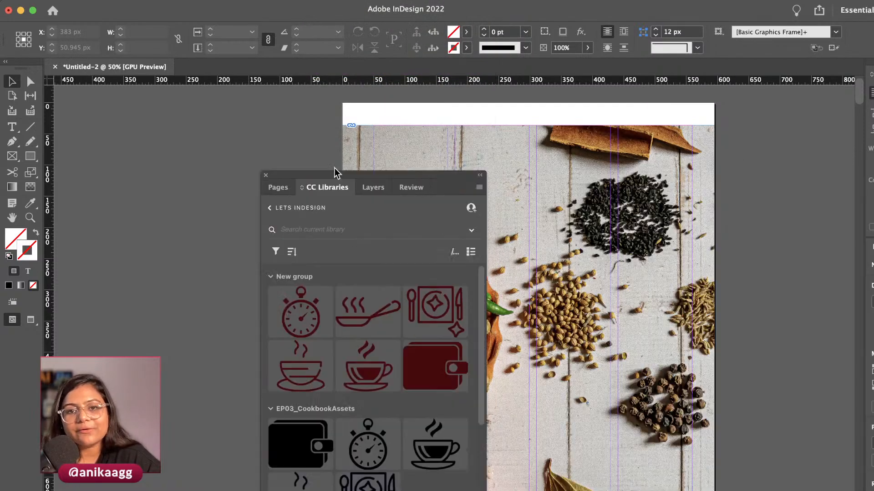
pyautogui.moveTo(334, 167); pyautogui.dragTo(241, 86)
pyautogui.moveTo(202, 463); pyautogui.dragTo(202, 489)
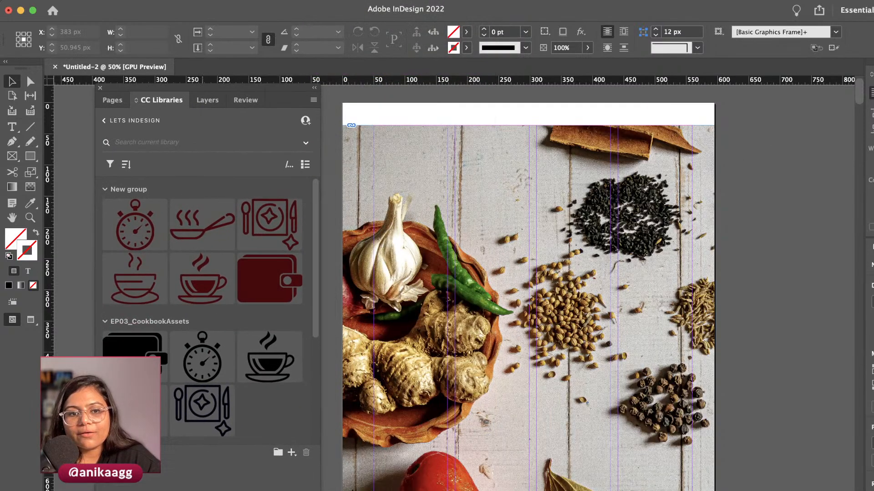
pyautogui.moveTo(233, 350)
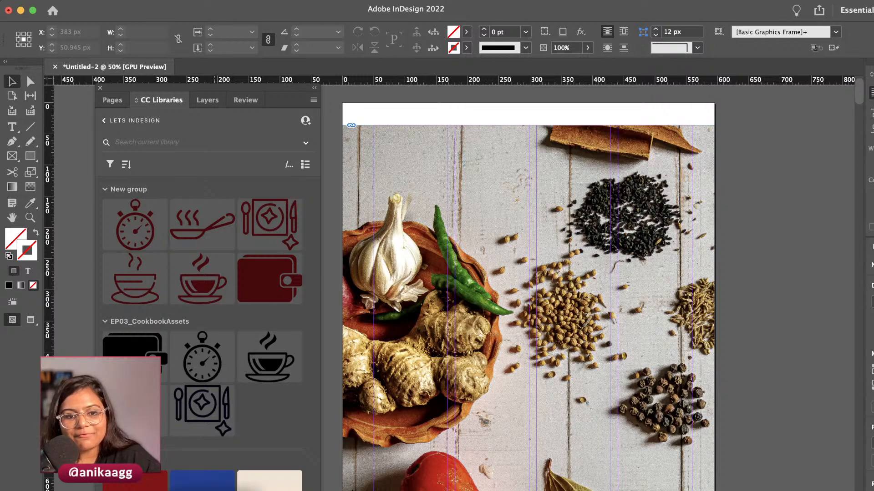
pyautogui.moveTo(231, 88); pyautogui.dragTo(157, 83)
# Place the red-and-cream geometric pattern from the library across the full width of the page's top edge
pyautogui.moveTo(137, 455); pyautogui.dragTo(342, 104)
pyautogui.moveTo(434, 126); pyautogui.dragTo(713, 137)
pyautogui.click(735, 171)
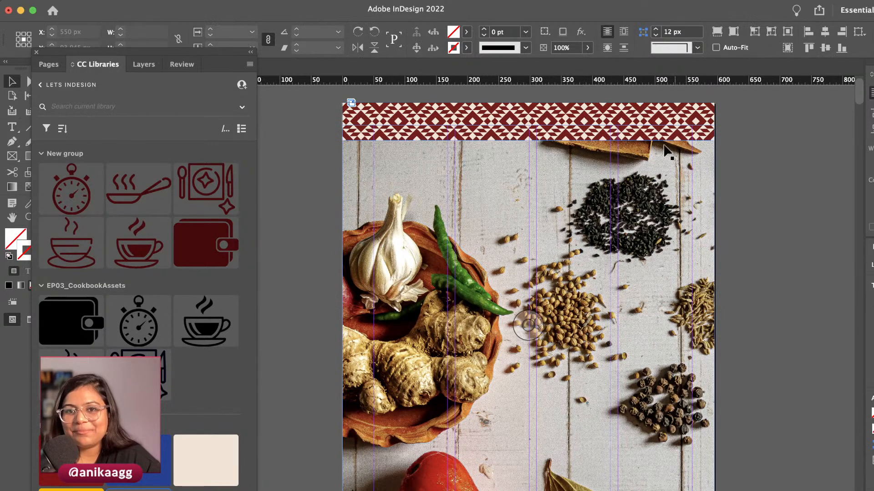
# Shorten the pattern strip from its bottom edge to a height of 36 px, ending at the photo's top edge
pyautogui.click(628, 119)
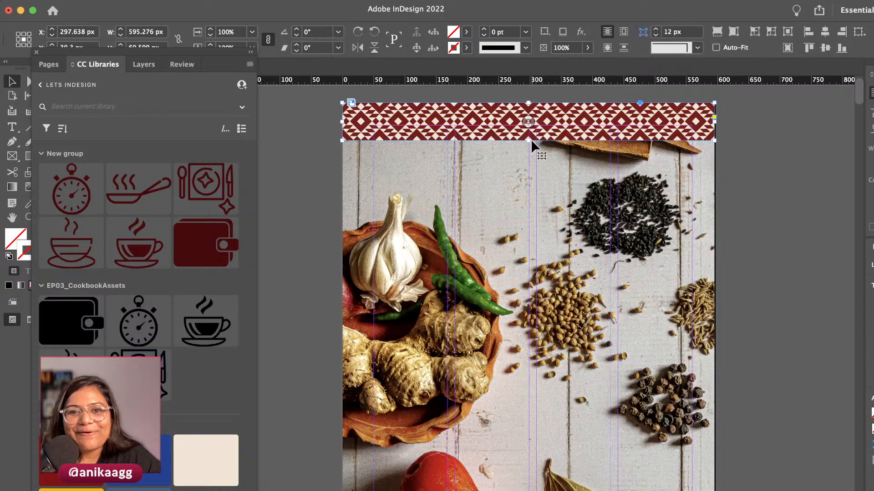
pyautogui.moveTo(529, 141); pyautogui.dragTo(537, 126)
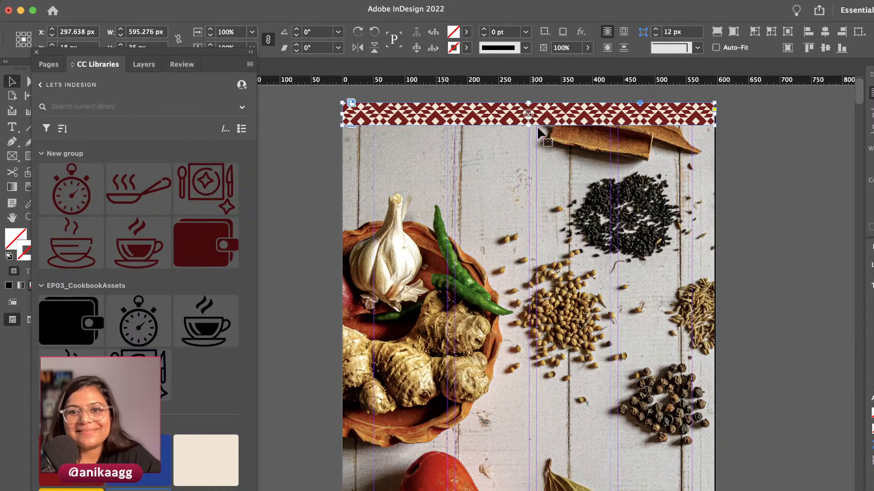
pyautogui.click(734, 167)
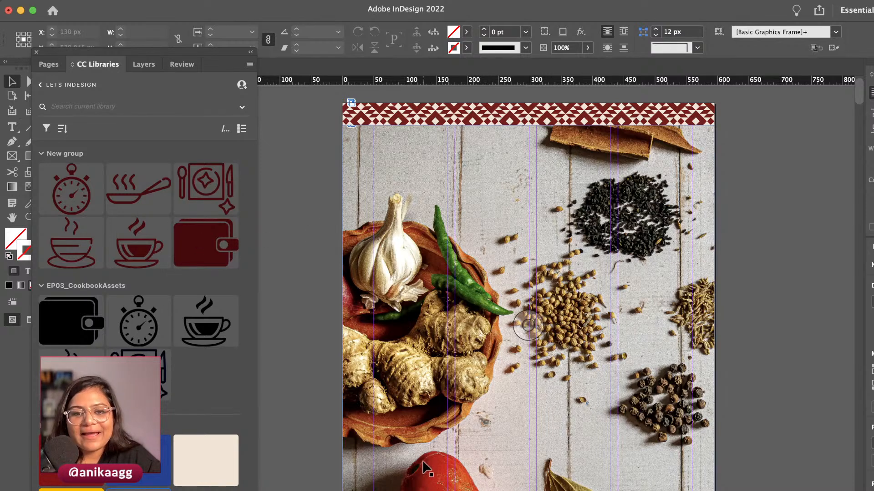
# Draw a rectangle 595.276 px wide below the spices photo, from the photo's bottom edge to the bottom of the page
pyautogui.scroll(-1, 421, 469)
pyautogui.scroll(-3, 423, 471)
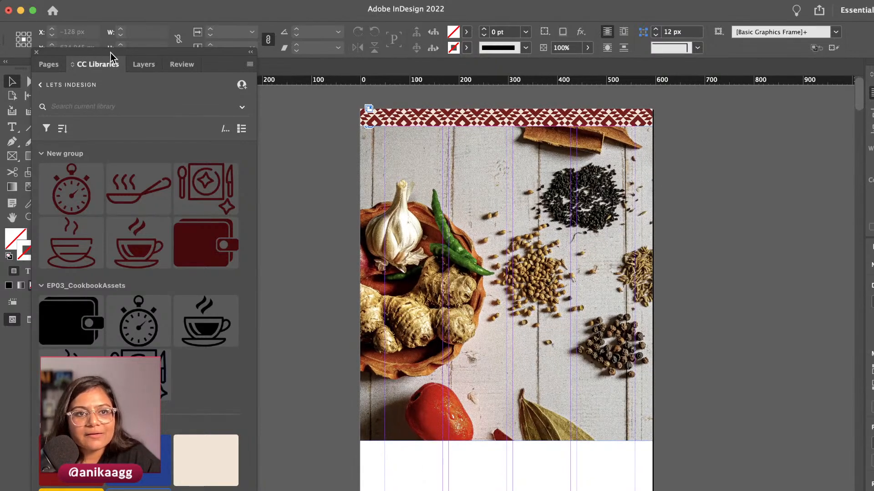
pyautogui.moveTo(111, 53); pyautogui.dragTo(162, 48)
pyautogui.click(32, 156)
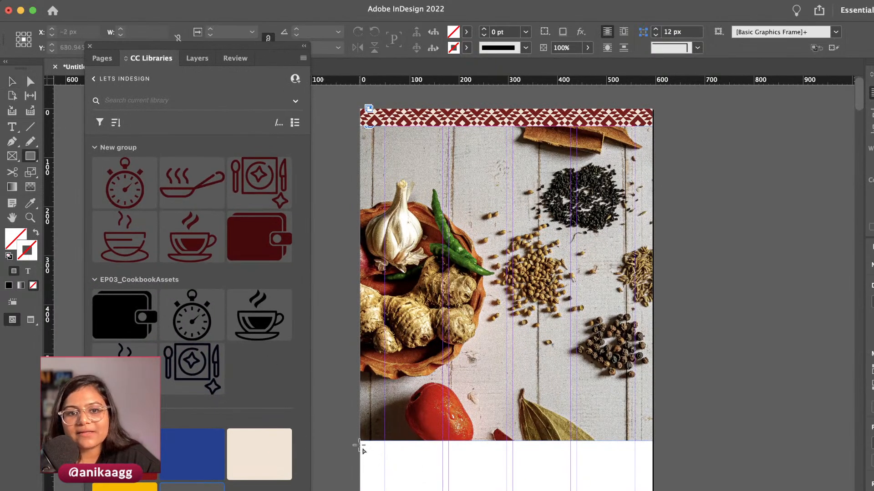
pyautogui.moveTo(359, 441); pyautogui.dragTo(652, 490)
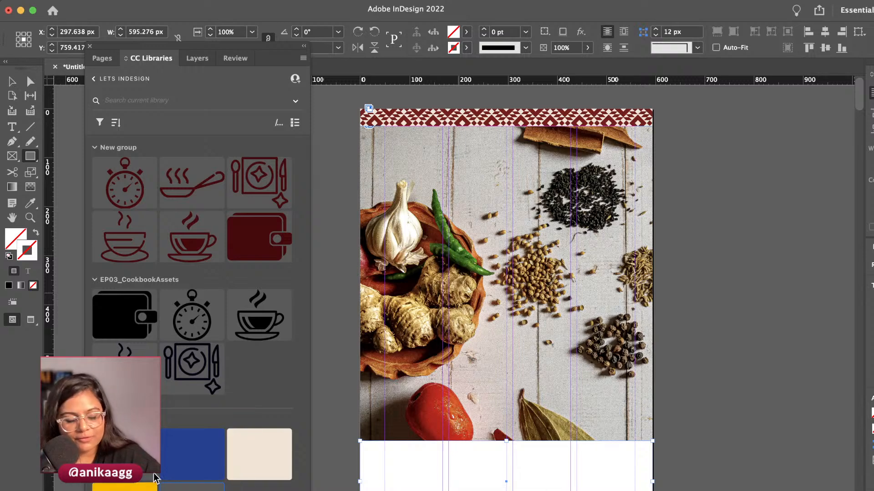
# Fill the new bottom rectangle with the library's dark red colour and leave it without a stroke
pyautogui.click(132, 458)
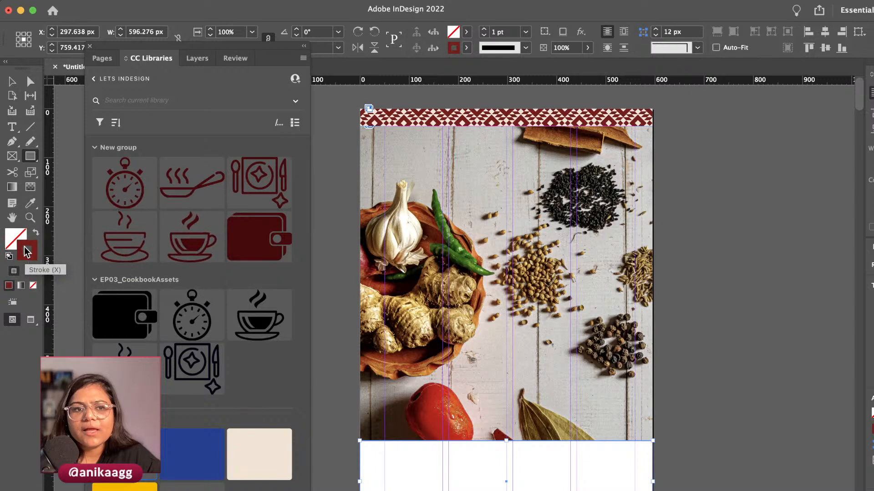
pyautogui.click(35, 233)
pyautogui.press('v')
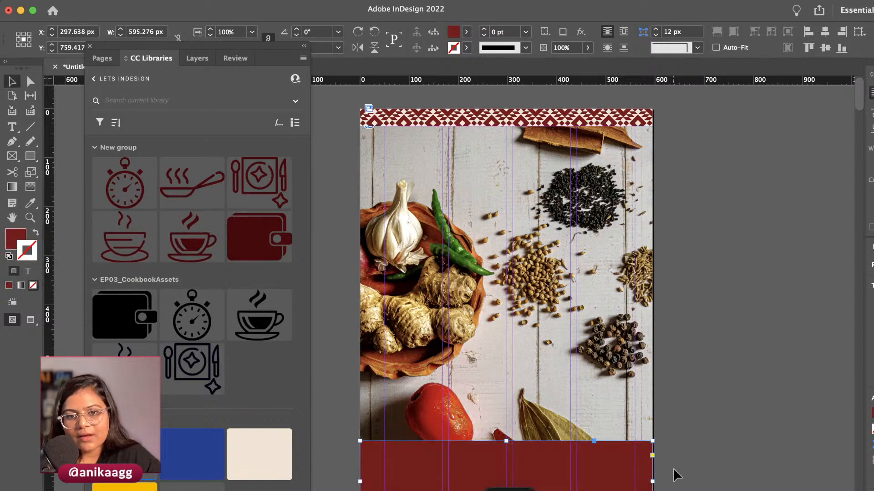
pyautogui.click(667, 460)
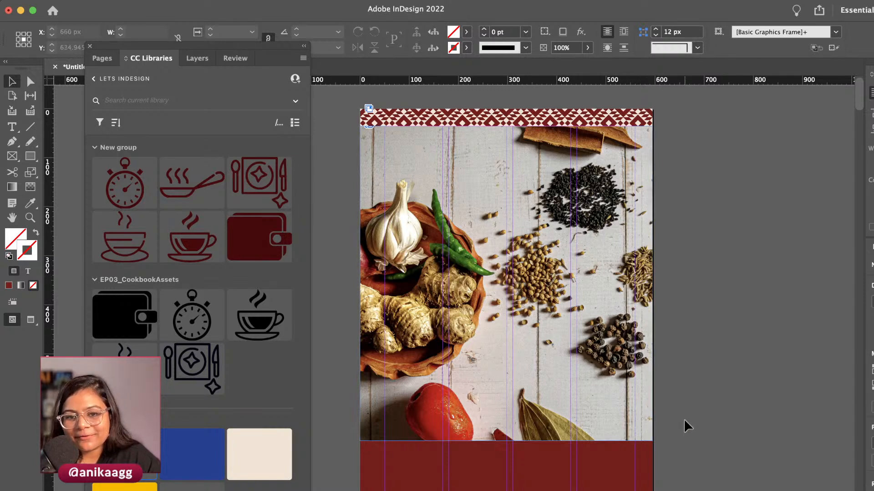
# Raise the top edge of the red rectangle so it overlaps the bottom of the spices photo
pyautogui.click(523, 464)
pyautogui.moveTo(506, 442); pyautogui.dragTo(503, 425)
pyautogui.click(694, 436)
pyautogui.click(547, 480)
pyautogui.click(689, 434)
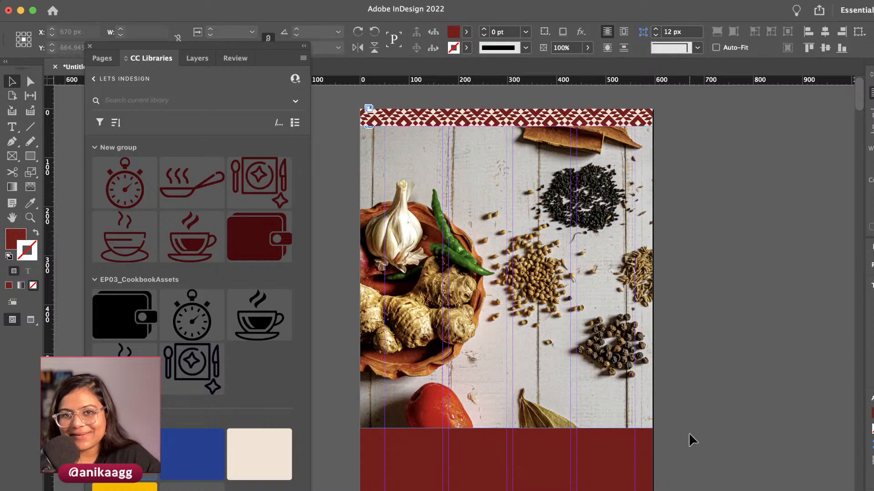
pyautogui.click(518, 444)
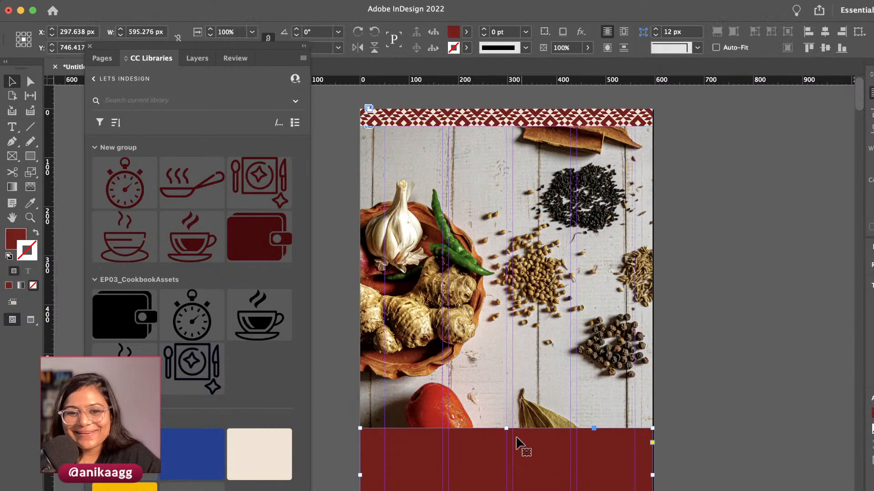
pyautogui.moveTo(506, 428); pyautogui.dragTo(506, 423)
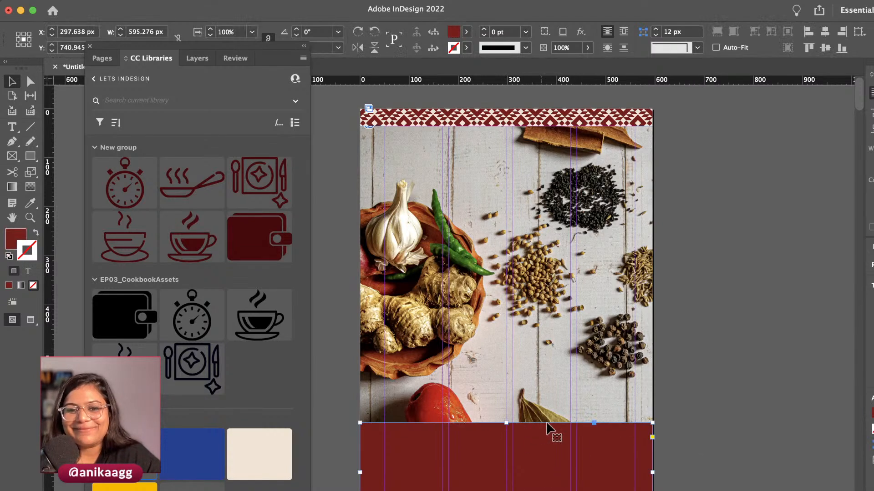
pyautogui.click(746, 415)
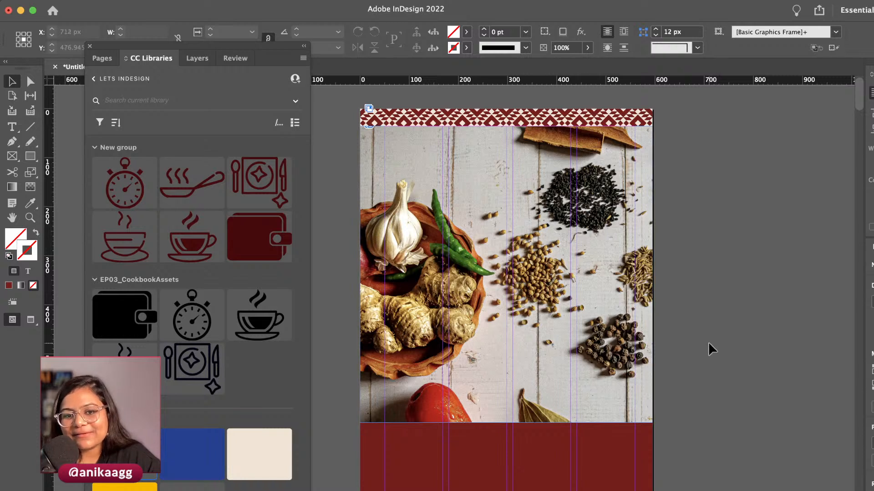
# Draw a full-width rectangle over the spices photo, from the pattern strip down to the red rectangle's top edge
pyautogui.click(609, 359)
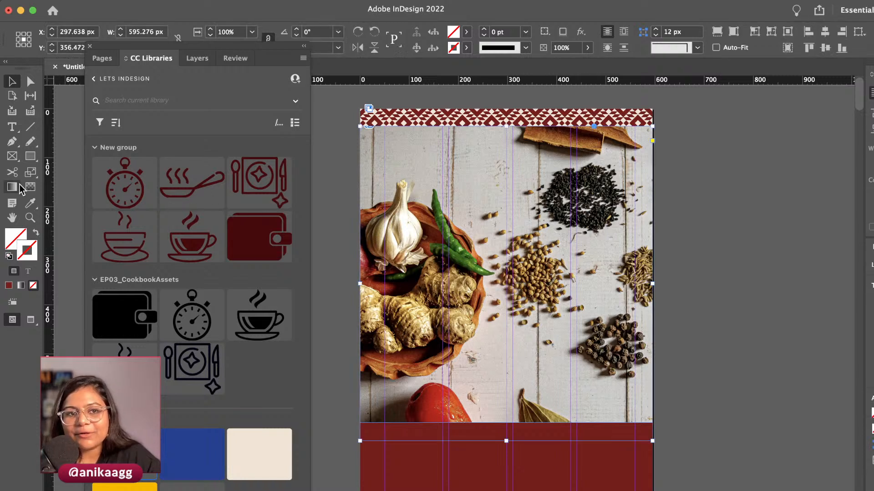
pyautogui.click(32, 156)
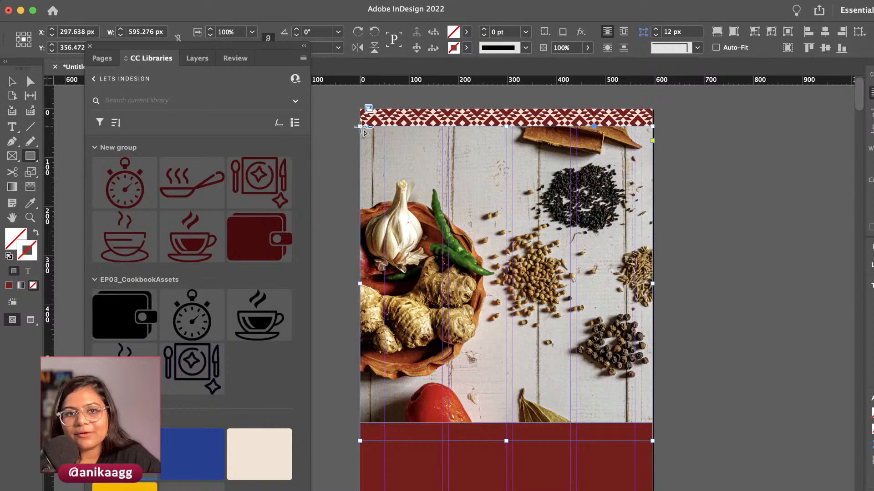
pyautogui.moveTo(360, 126); pyautogui.dragTo(652, 423)
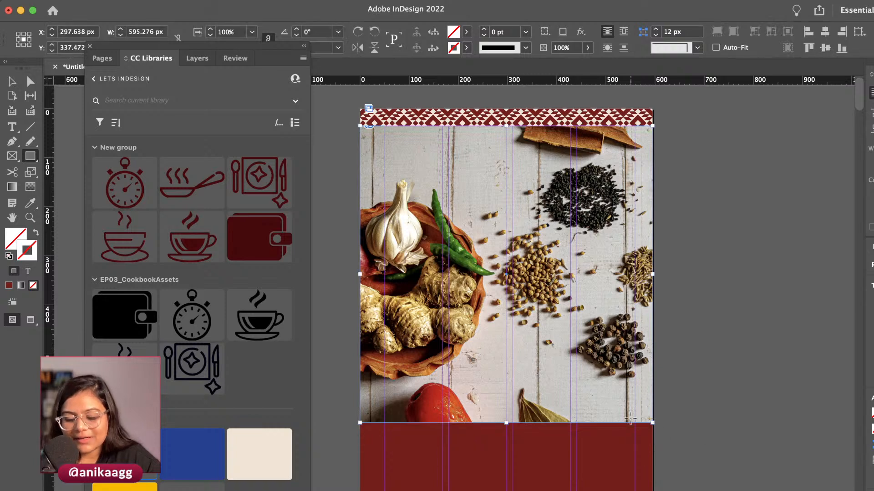
# Copy the bottom rectangle's dark red fill to the rectangle over the photo with the Eyedropper tool
pyautogui.press('i')
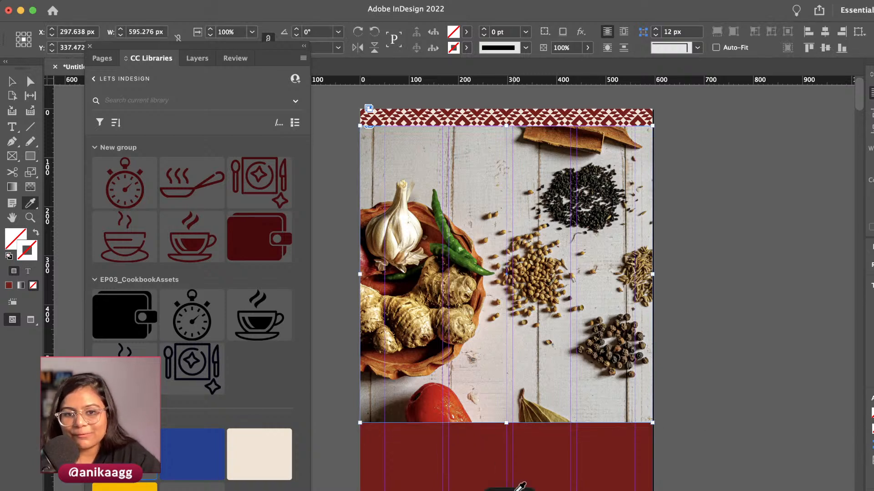
pyautogui.click(522, 463)
pyautogui.press('v')
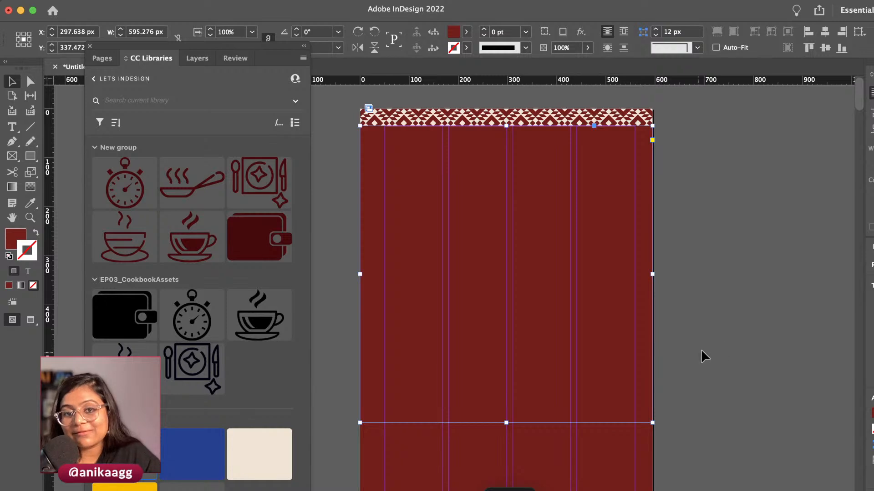
pyautogui.click(703, 348)
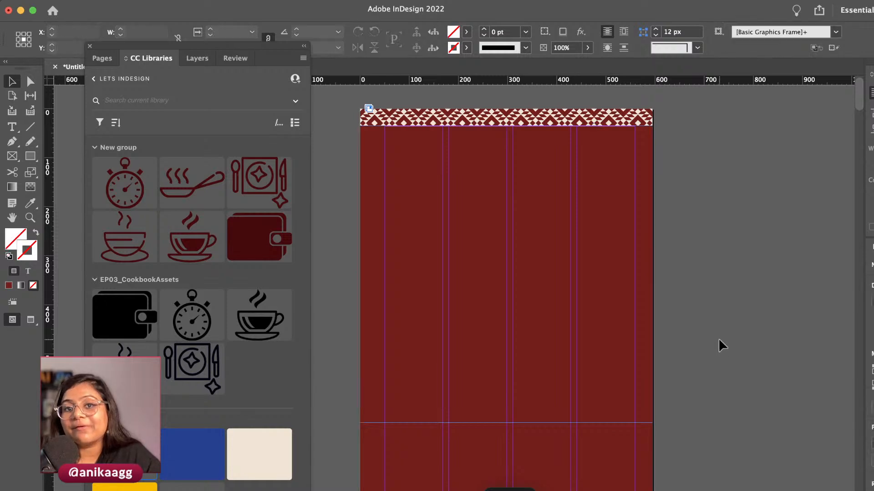
# Apply a linear Gradient Feather at 90° to the red rectangle covering the spices photo
pyautogui.click(618, 318)
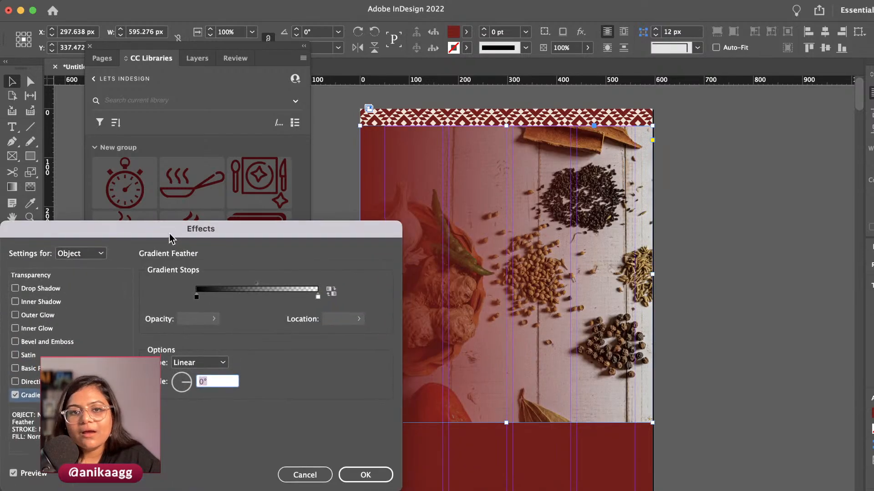
pyautogui.moveTo(173, 233); pyautogui.dragTo(277, 126)
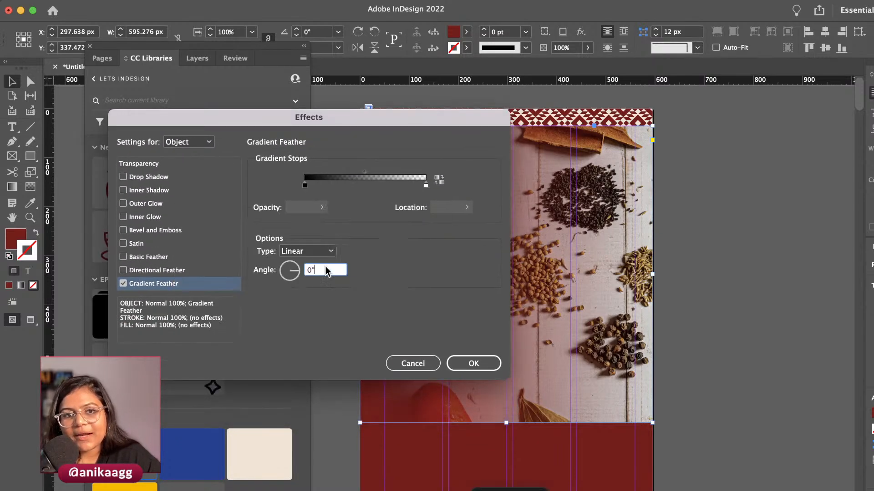
pyautogui.write('90')
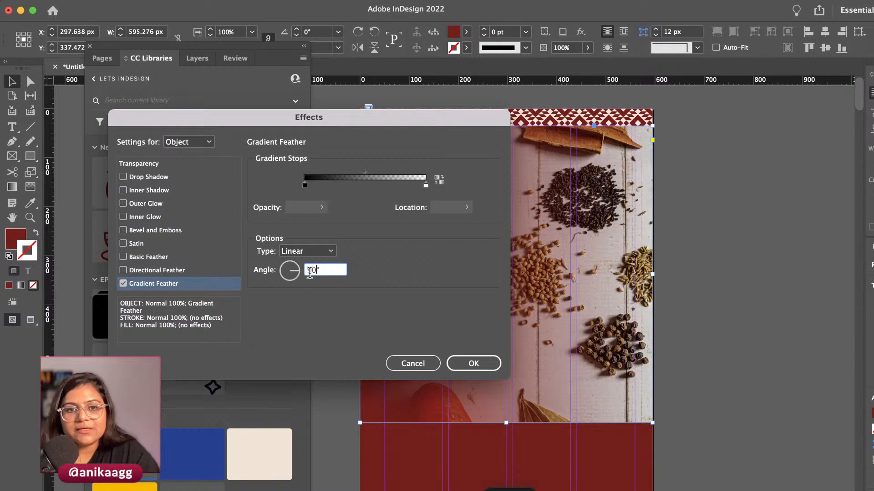
pyautogui.press('Tab')
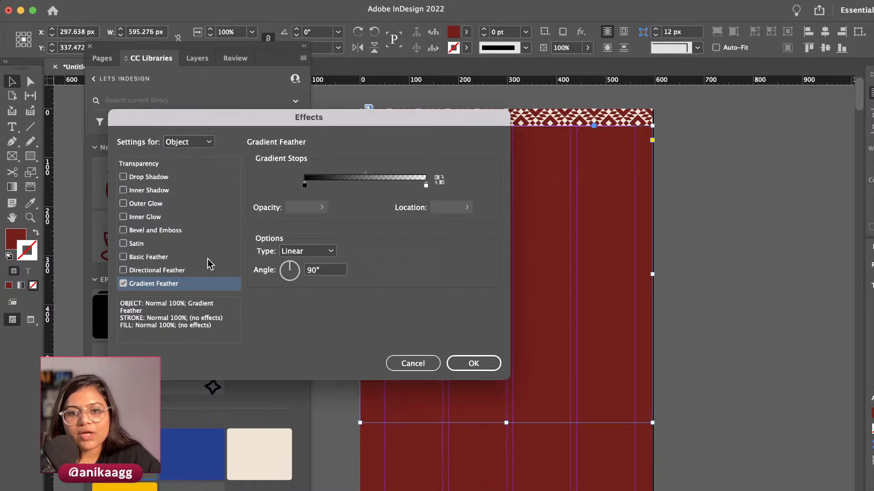
pyautogui.moveTo(268, 119); pyautogui.dragTo(213, 150)
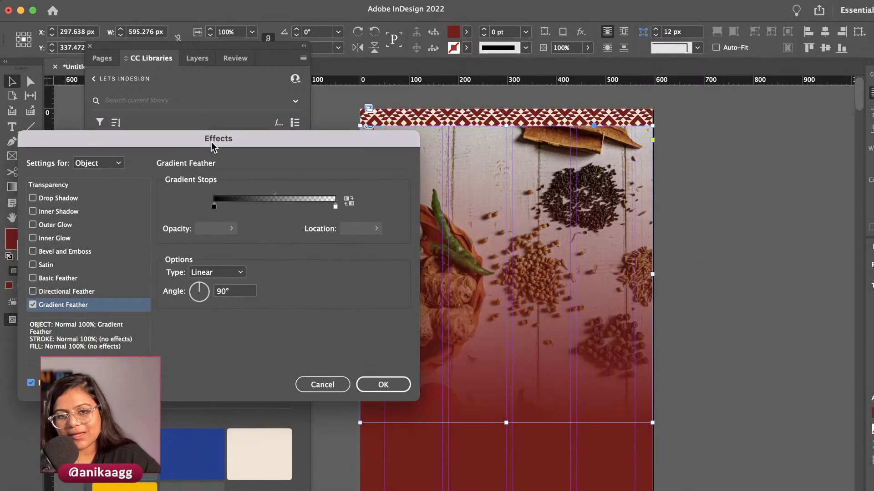
pyautogui.click(384, 387)
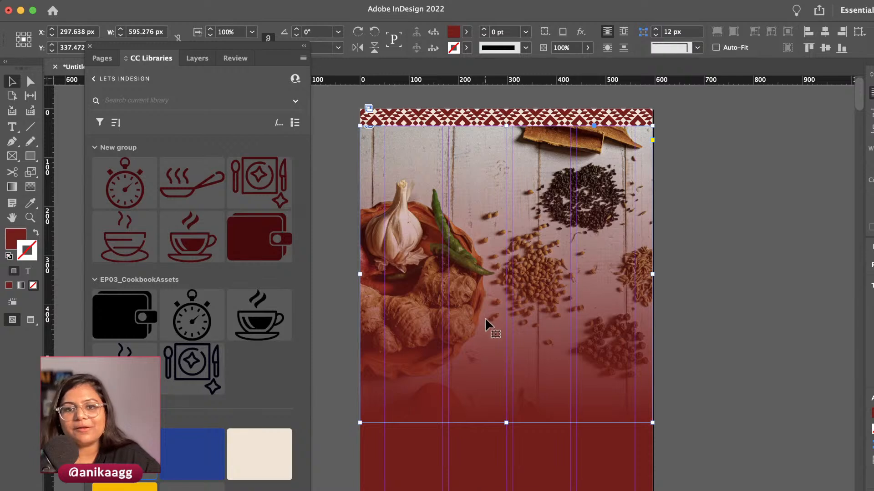
pyautogui.moveTo(484, 319); pyautogui.dragTo(510, 351)
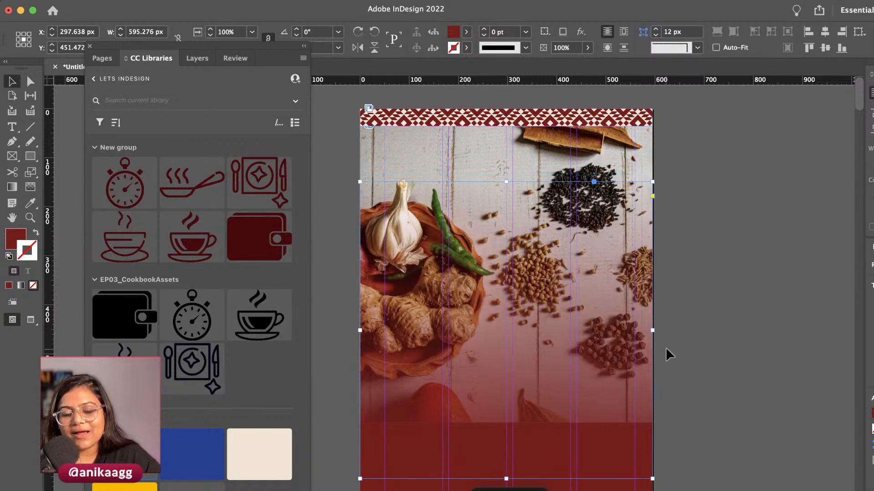
pyautogui.press('super+z')
pyautogui.press('super+z')
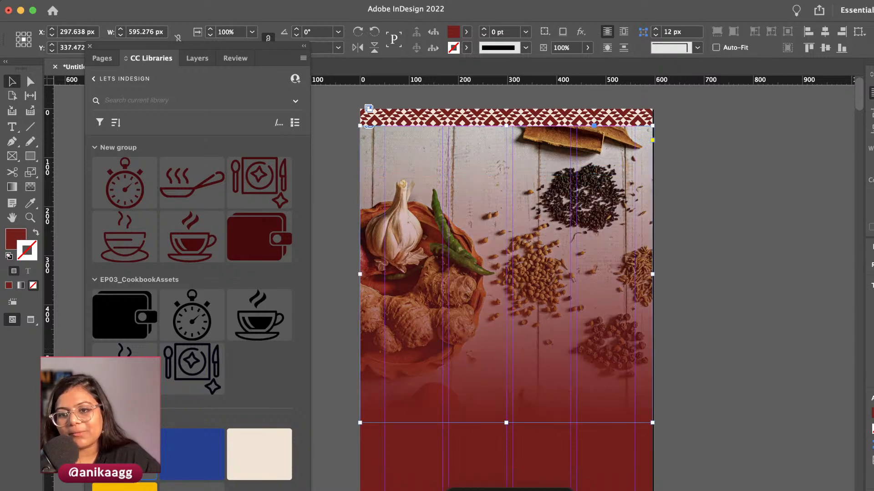
# Lower the gradient overlay's opacity to 45% and check the page without guides in preview mode
pyautogui.press('super+z')
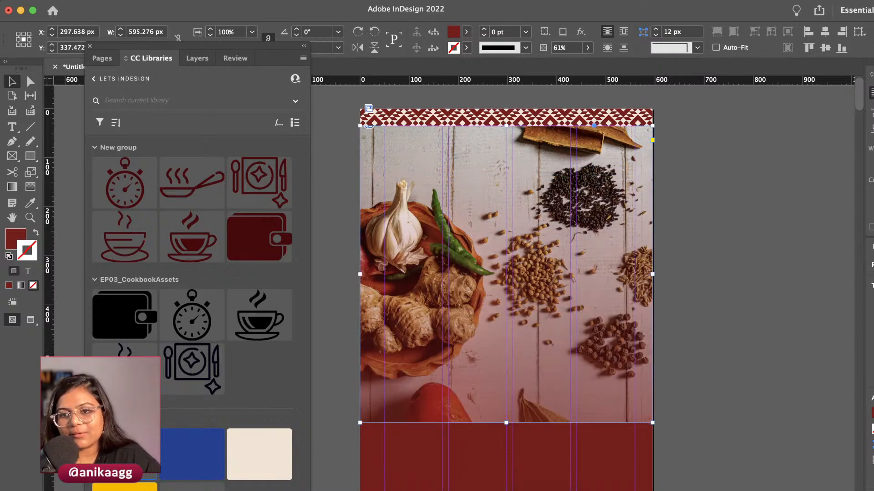
pyautogui.click(711, 293)
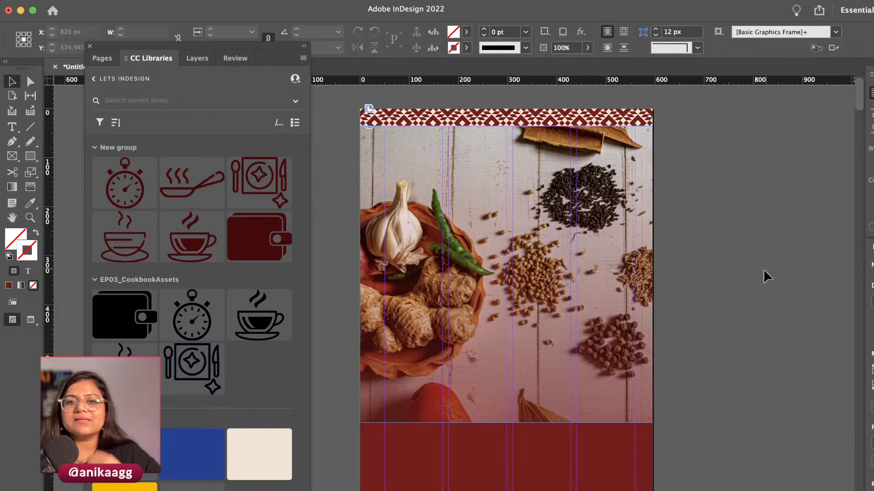
pyautogui.click(552, 381)
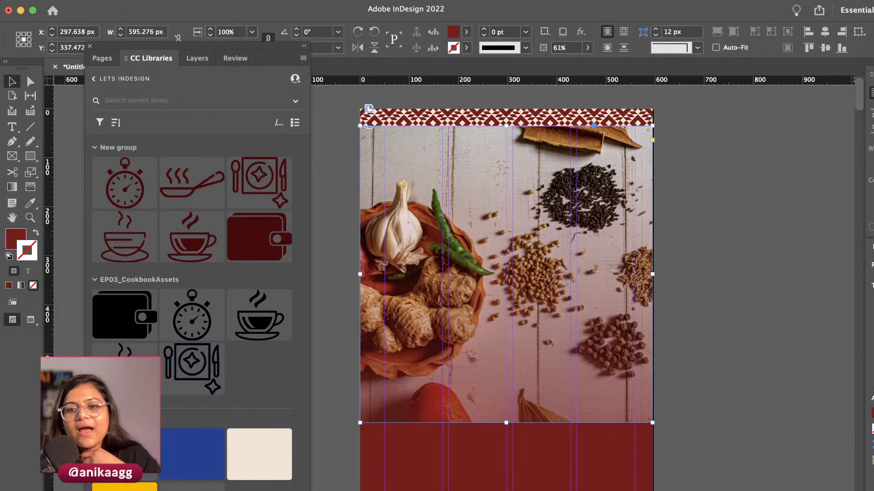
pyautogui.moveTo(574, 59); pyautogui.dragTo(564, 59)
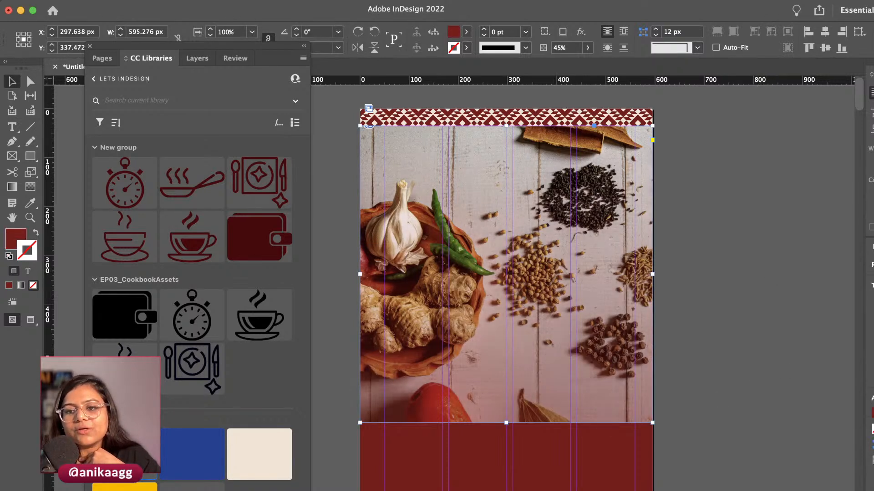
pyautogui.click(744, 374)
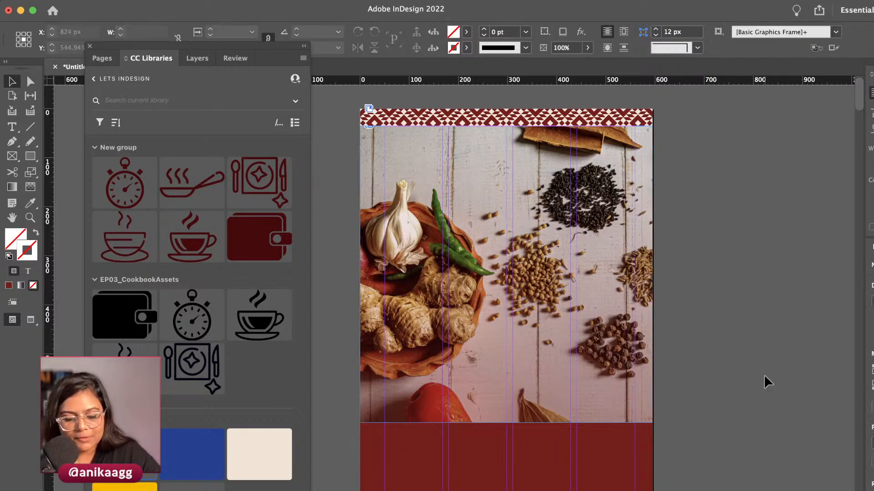
pyautogui.press('w')
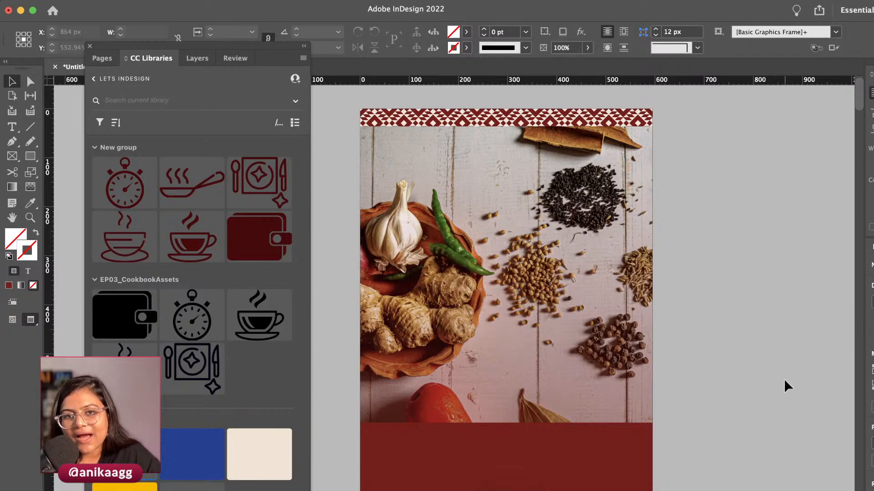
pyautogui.press('w')
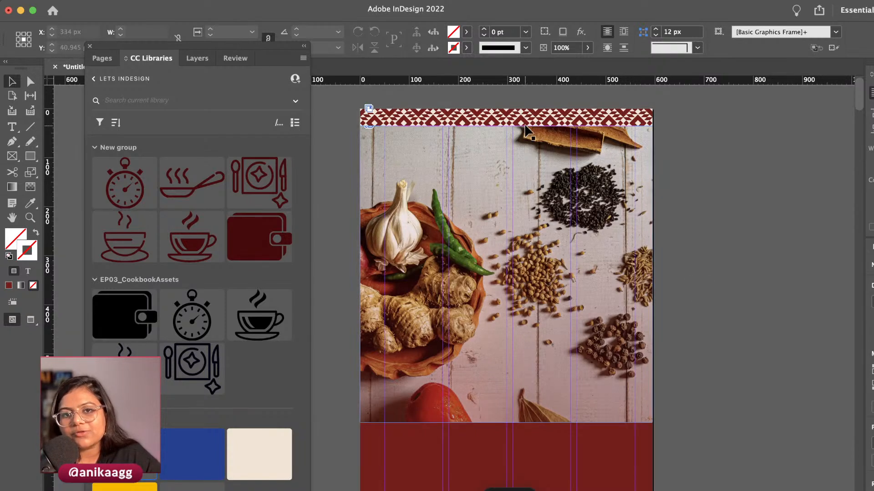
pyautogui.click(528, 257)
pyautogui.moveTo(528, 257); pyautogui.dragTo(529, 490)
pyautogui.press('super+z')
pyautogui.click(730, 417)
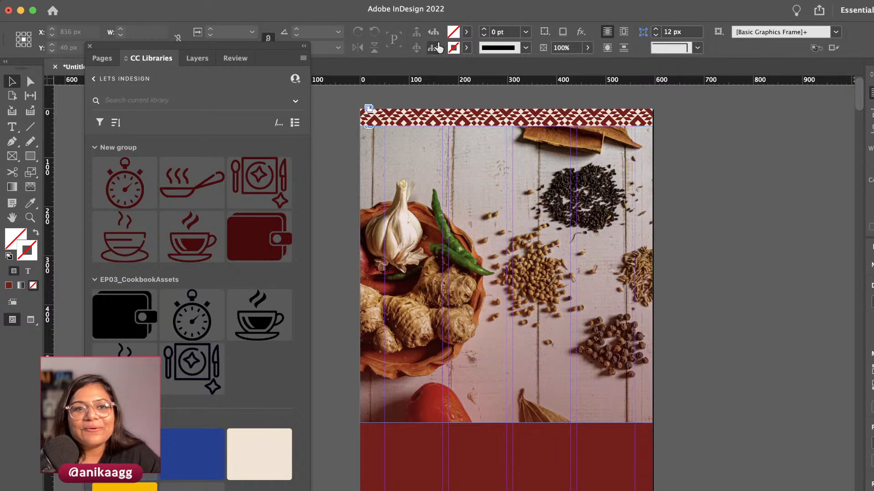
# Rearrange the workspace so Pages, Layers and Review are docked together and CC Libraries floats separately beside the tools
pyautogui.moveTo(245, 46); pyautogui.dragTo(216, 54)
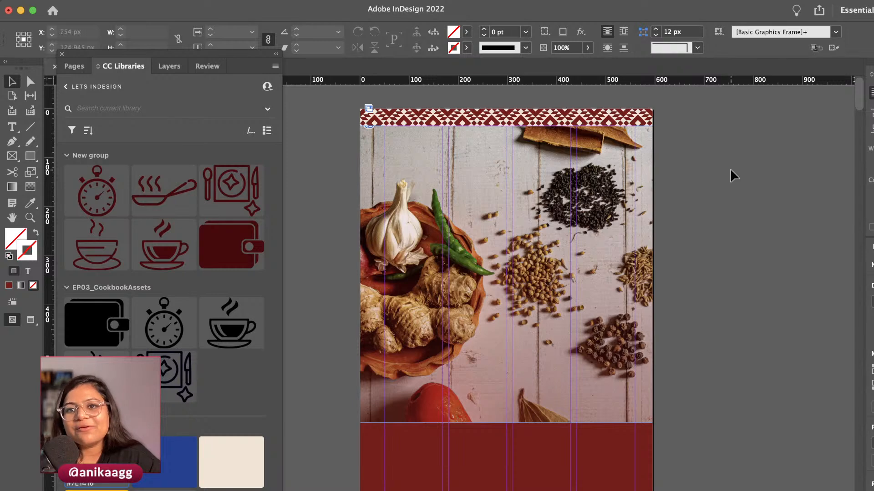
pyautogui.click(864, 13)
pyautogui.click(861, 158)
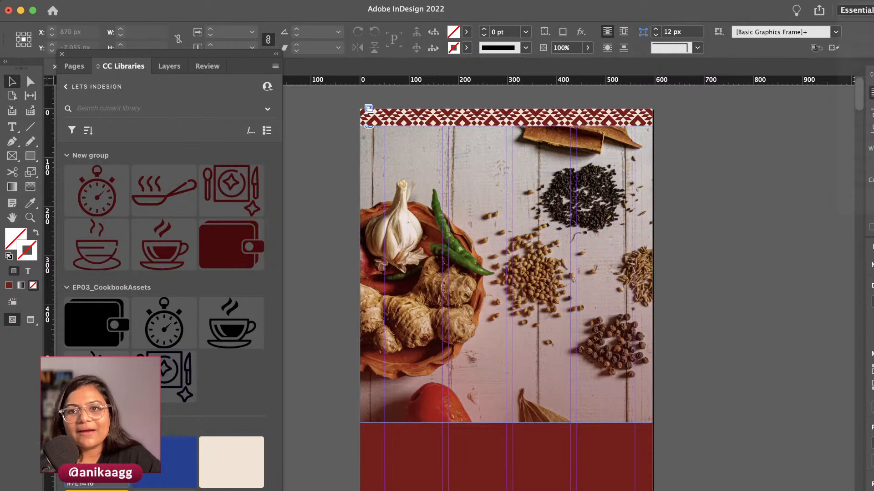
pyautogui.click(854, 97)
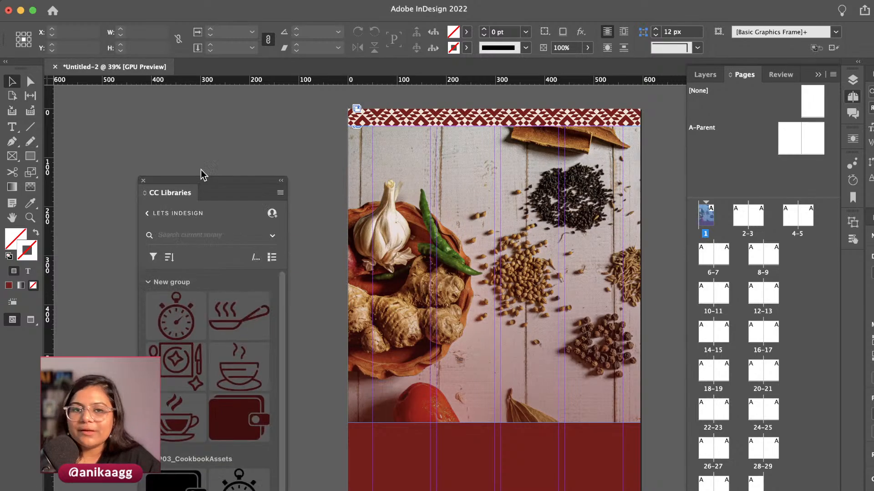
pyautogui.moveTo(200, 171); pyautogui.dragTo(93, 44)
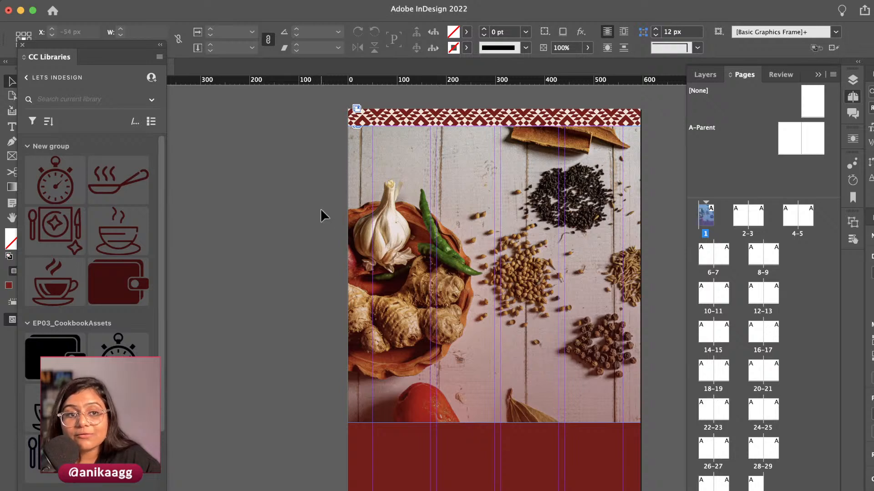
pyautogui.click(5, 61)
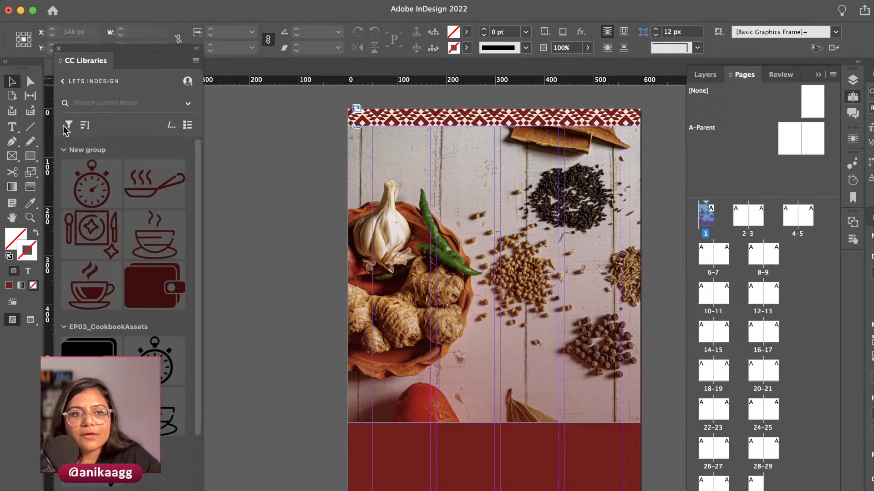
# Add a text frame reading "made in india" in the red band, hide the open panels, and fit the frame to its text
pyautogui.click(12, 126)
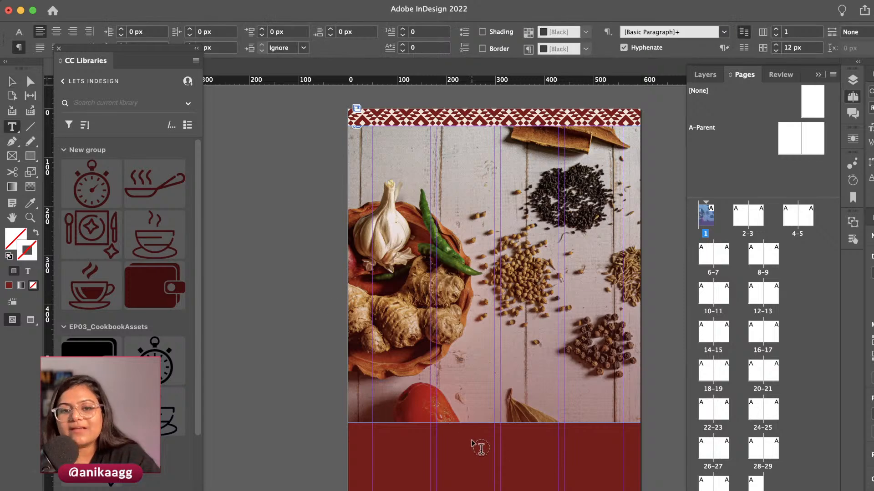
pyautogui.press('super+equal')
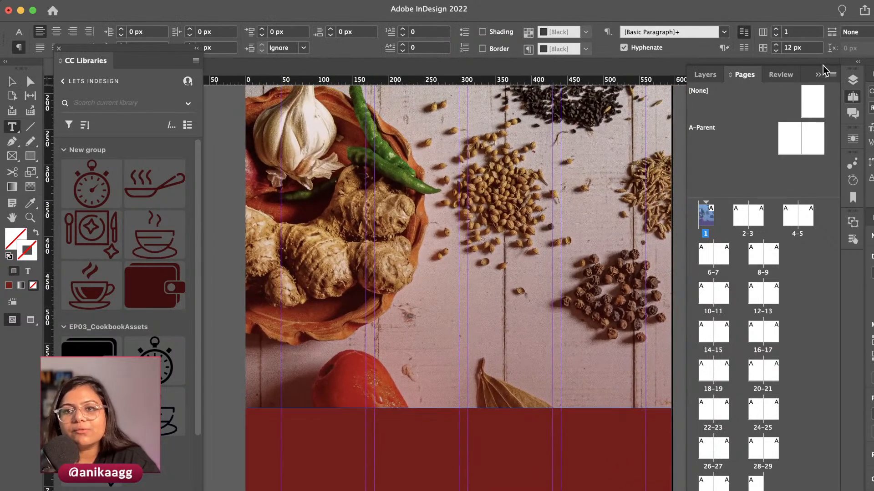
pyautogui.click(817, 74)
pyautogui.click(59, 48)
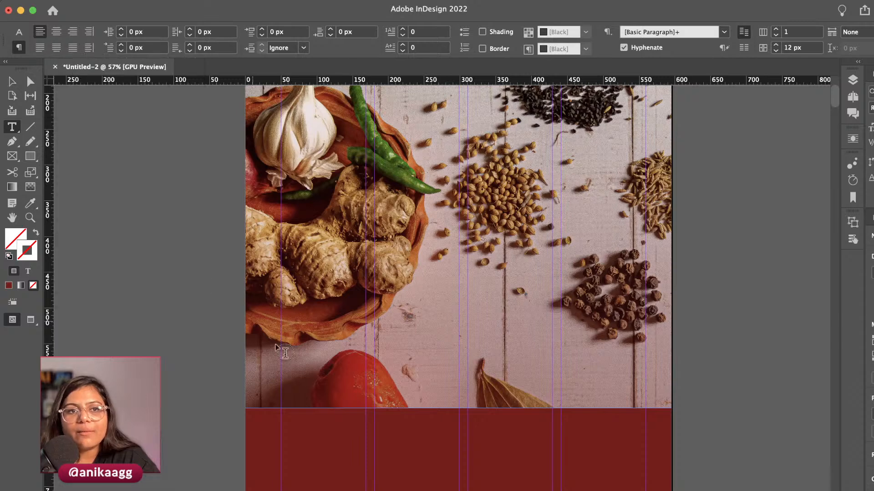
pyautogui.moveTo(323, 445); pyautogui.dragTo(602, 483)
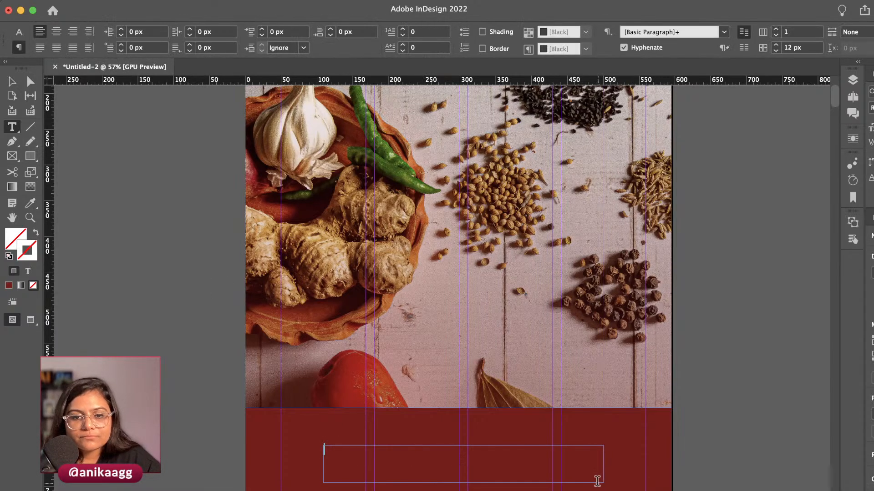
pyautogui.write('made in india')
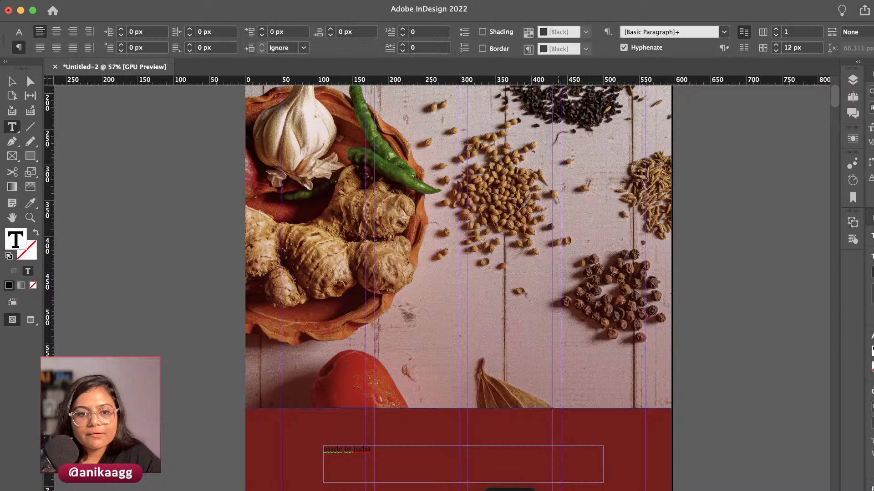
pyautogui.press('Escape')
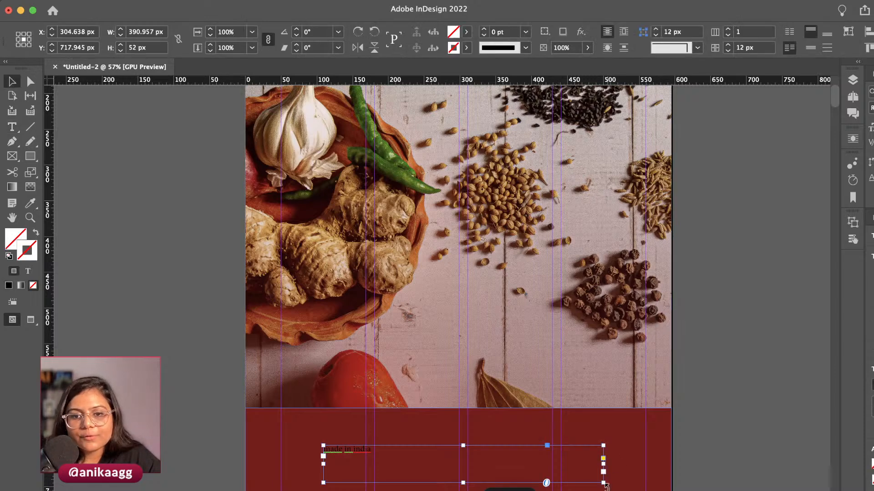
pyautogui.doubleClick(603, 481)
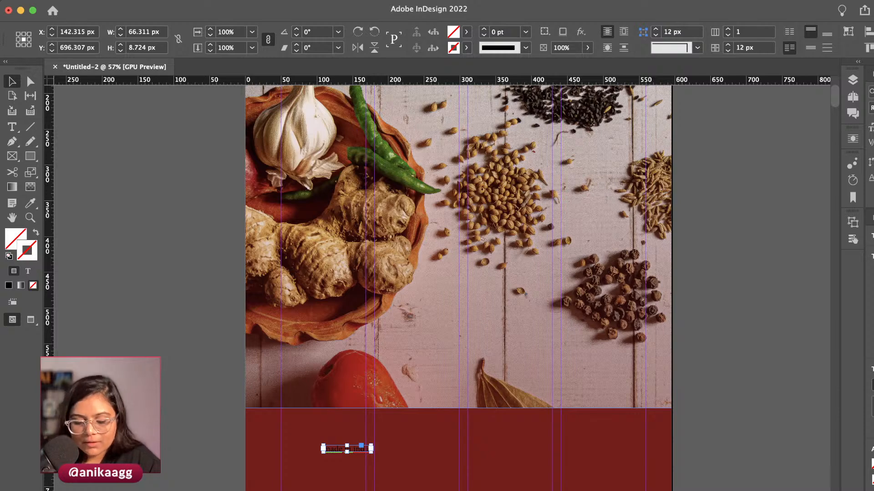
# Set the font of the "made in india" text to Dashiell Fine Black
pyautogui.write('f')
pyautogui.press('BackSpace')
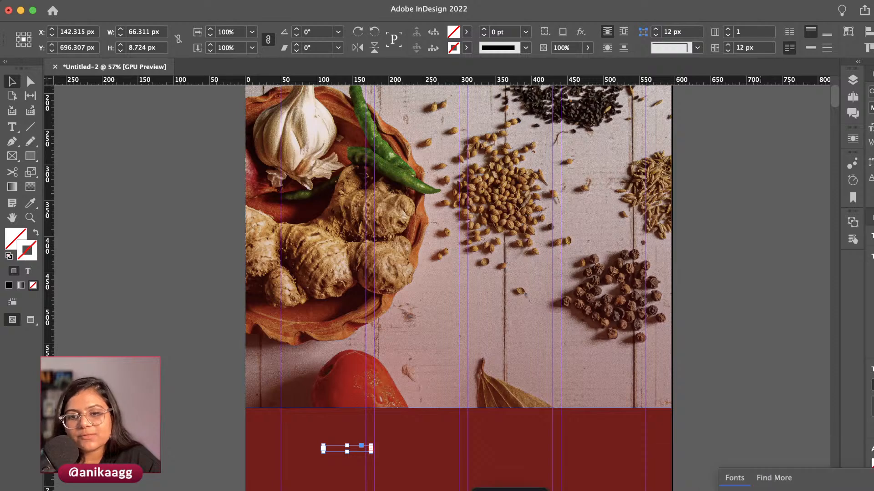
pyautogui.click(760, 490)
pyautogui.click(733, 288)
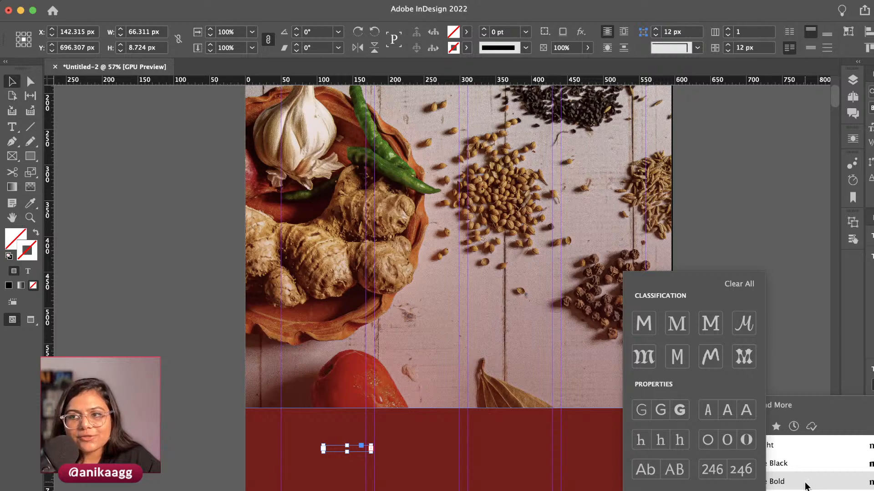
pyautogui.click(802, 465)
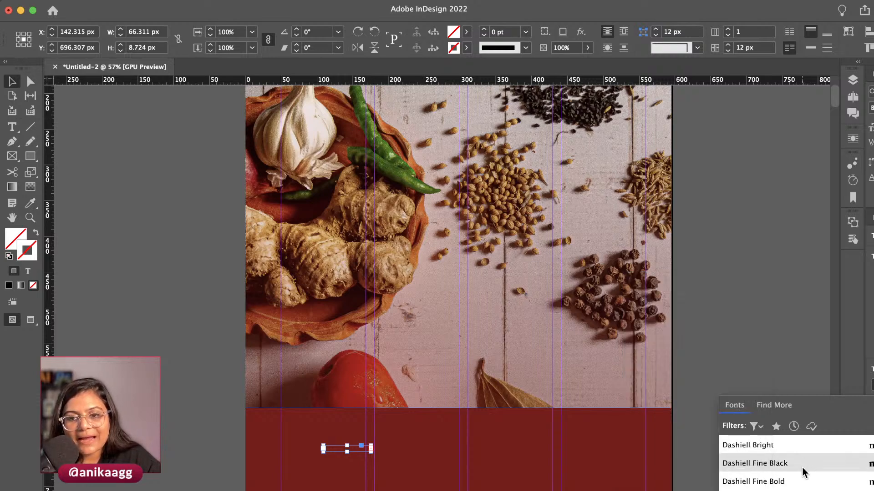
pyautogui.click(780, 464)
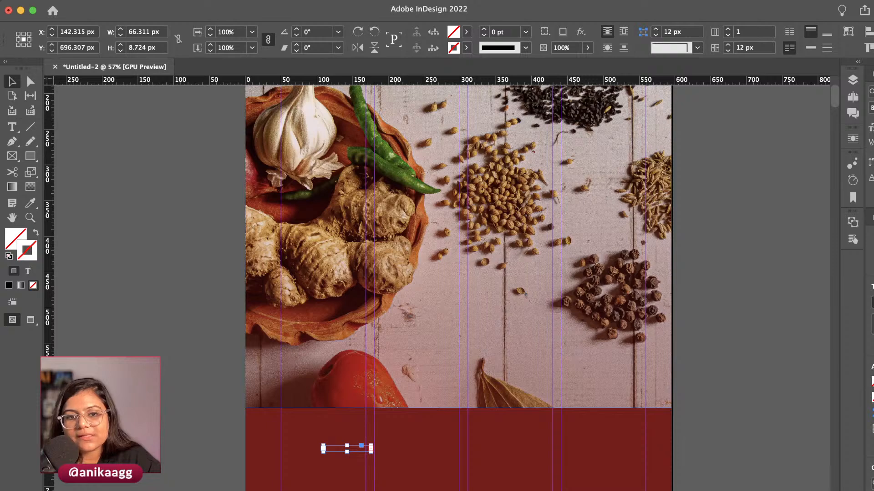
# Enlarge the "made in india" frame together with its text to about 249 by 58 px, keeping its upper-left corner fixed
pyautogui.moveTo(373, 450); pyautogui.dragTo(440, 480)
pyautogui.press('super+z')
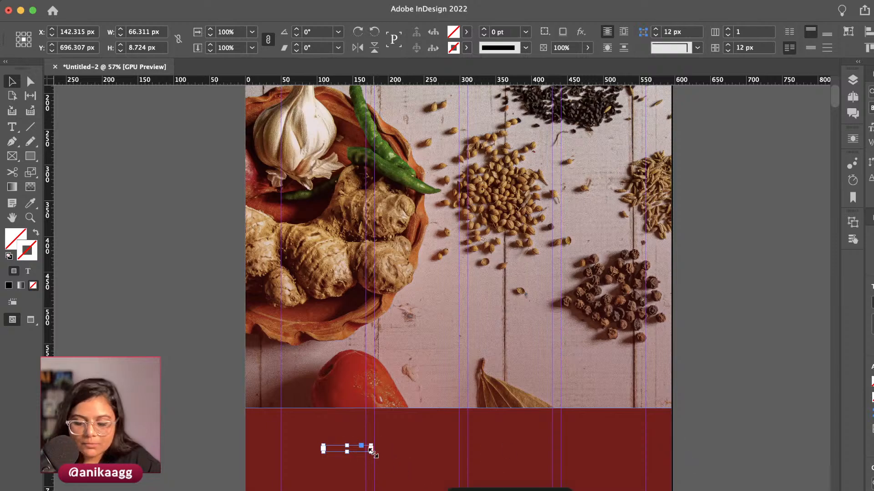
pyautogui.press('super+equal')
pyautogui.press('super+equal')
pyautogui.press('super+equal')
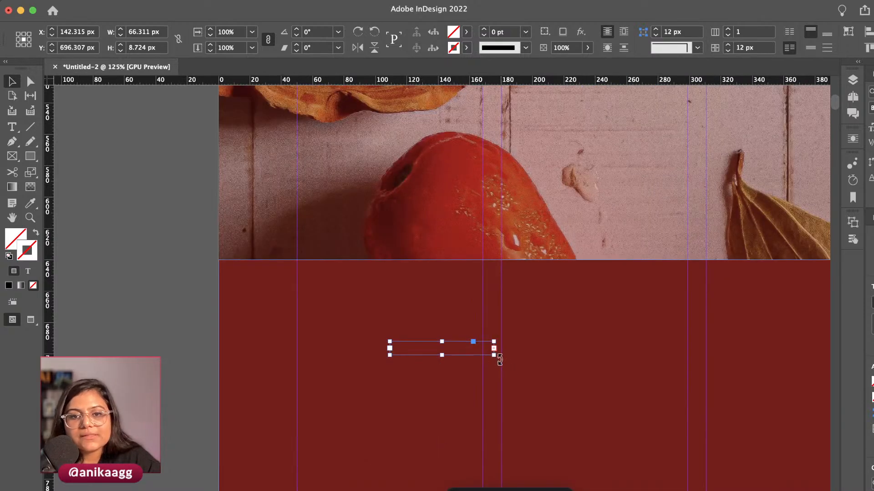
pyautogui.moveTo(494, 355); pyautogui.dragTo(780, 429)
pyautogui.keyDown('alt'); pyautogui.scroll(-3, 743, 426); pyautogui.keyUp('alt')
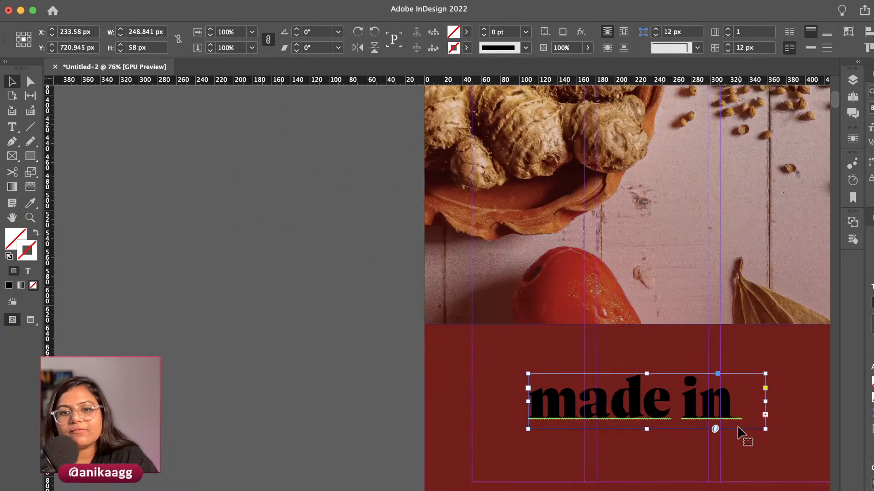
# Widen the "made in india" text frame to about 397 by 64 px so the whole title fits on one line
pyautogui.hscroll(10, 739, 435)
pyautogui.scroll(2, 740, 435)
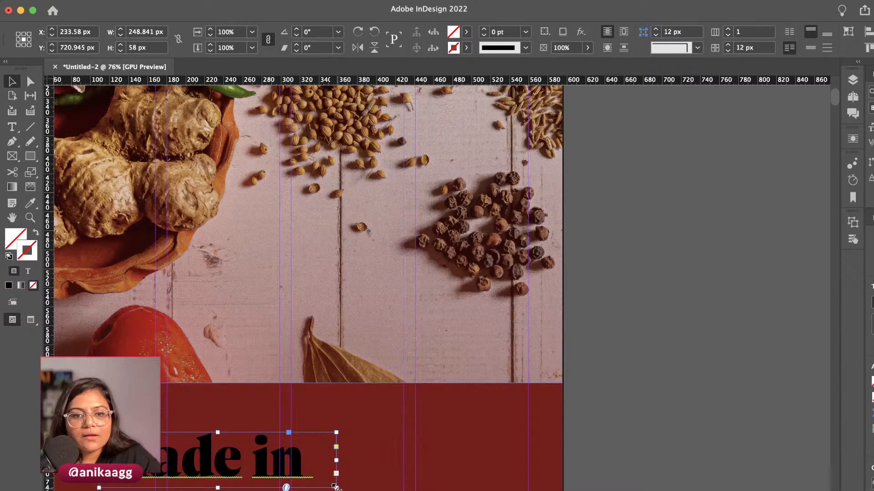
pyautogui.moveTo(335, 487); pyautogui.dragTo(460, 484)
pyautogui.keyDown('alt'); pyautogui.scroll(-2, 396, 481); pyautogui.keyUp('alt')
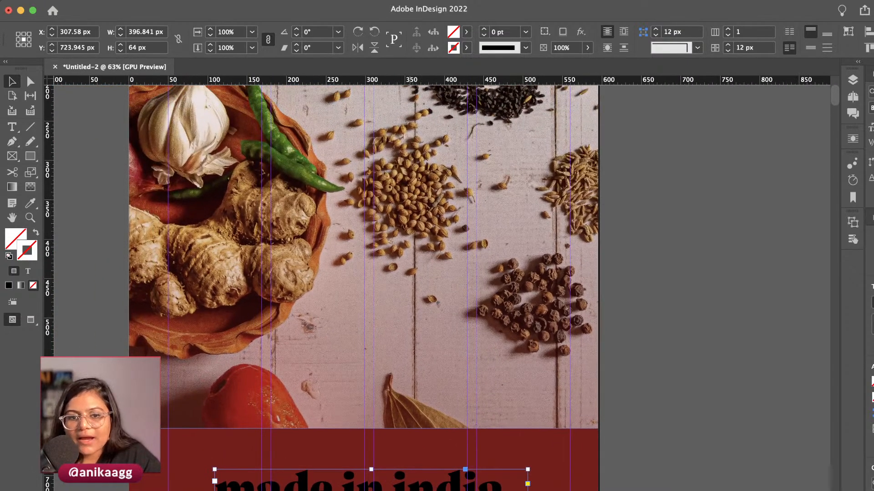
# Set the fill color of all the "made in india" title text to [Paper]
pyautogui.doubleClick(409, 483)
pyautogui.doubleClick(408, 483)
pyautogui.press('super+a')
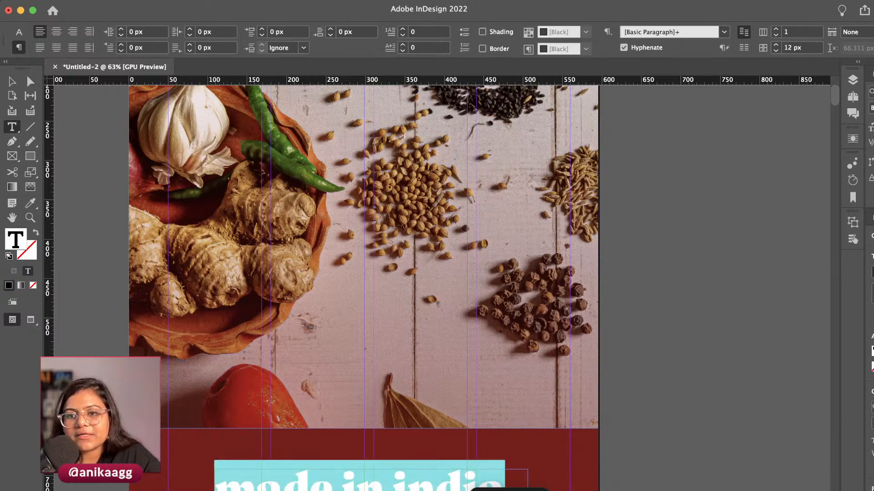
pyautogui.click(872, 352)
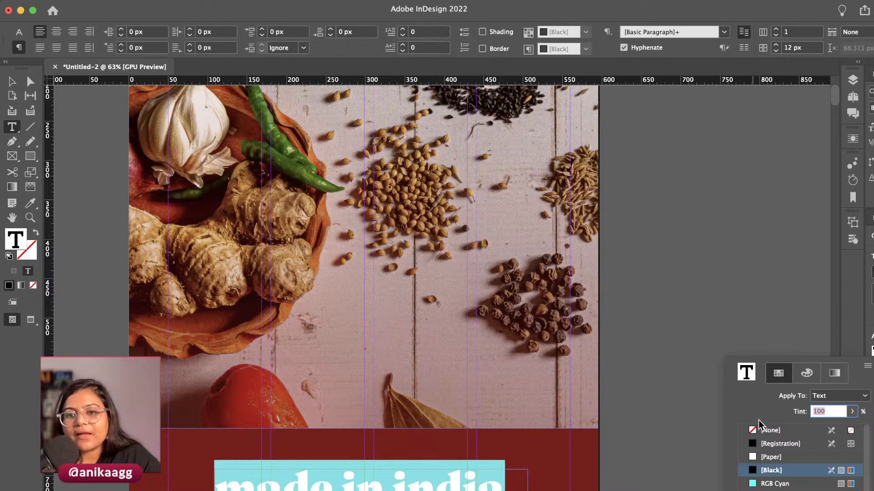
pyautogui.click(769, 460)
pyautogui.click(653, 453)
pyautogui.press('Escape')
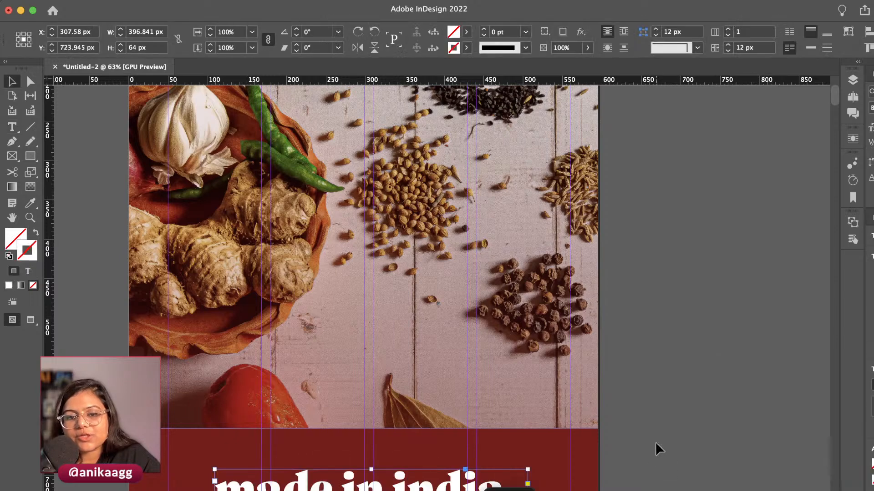
pyautogui.click(655, 443)
# Narrow the "made in india" frame to about 378 px wide and move it slightly up within the red band
pyautogui.scroll(-1, 637, 465)
pyautogui.hscroll(-1, 624, 465)
pyautogui.scroll(-1, 624, 465)
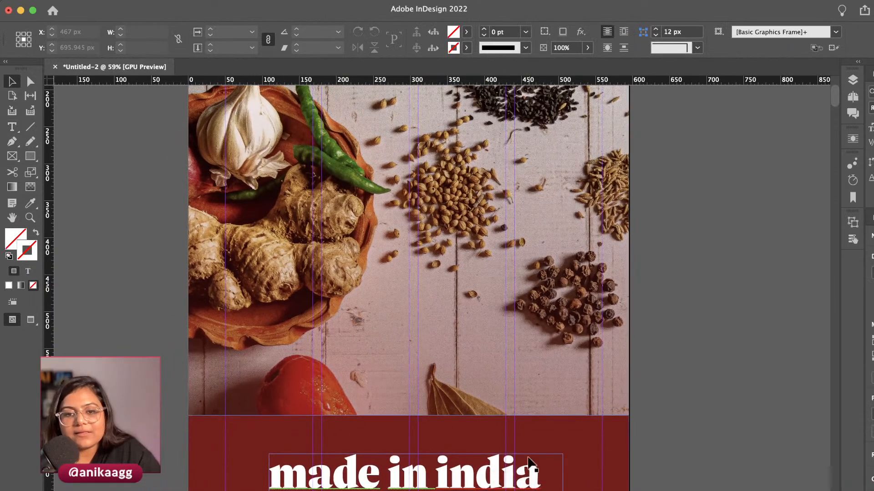
pyautogui.click(543, 474)
pyautogui.moveTo(563, 477); pyautogui.dragTo(549, 476)
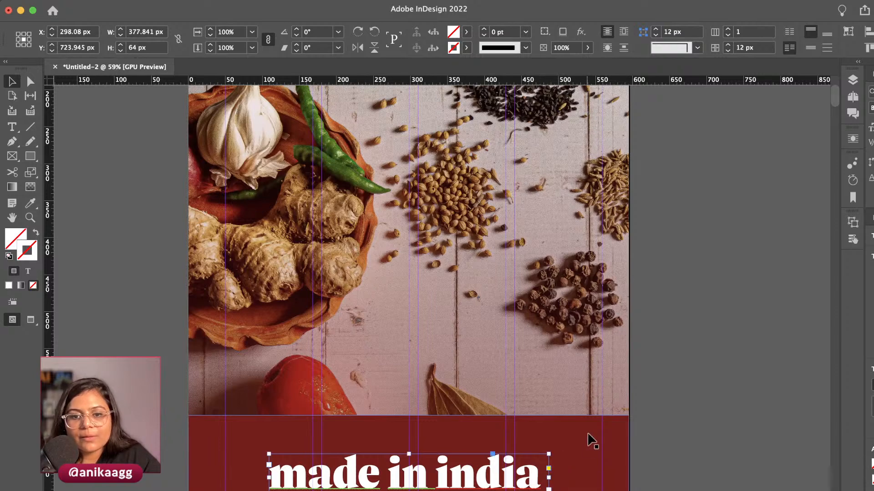
pyautogui.press('Escape')
pyautogui.moveTo(397, 477); pyautogui.dragTo(398, 465)
pyautogui.click(733, 449)
# Preview the cover without guides and frame edges, inspect it up to the patterned border, and return to normal view
pyautogui.press('w')
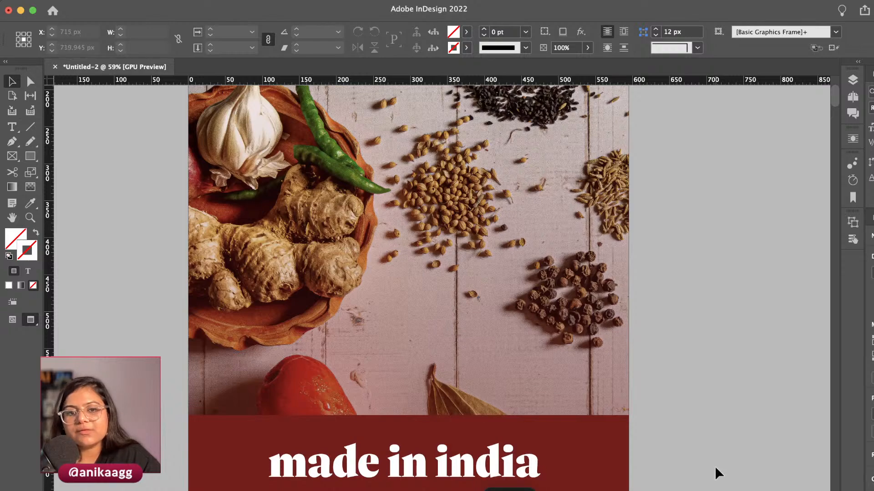
pyautogui.scroll(5, 714, 465)
pyautogui.scroll(-2, 713, 462)
pyautogui.scroll(-3, 712, 462)
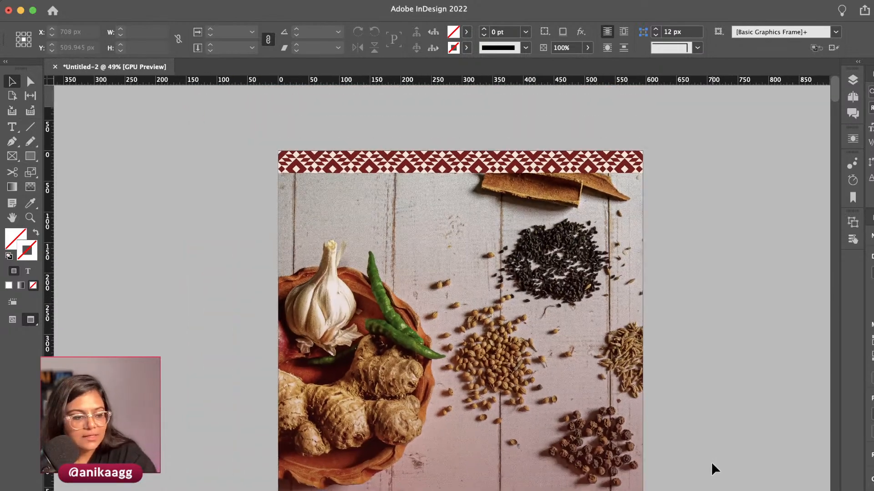
pyautogui.scroll(-2, 710, 462)
pyautogui.press('w')
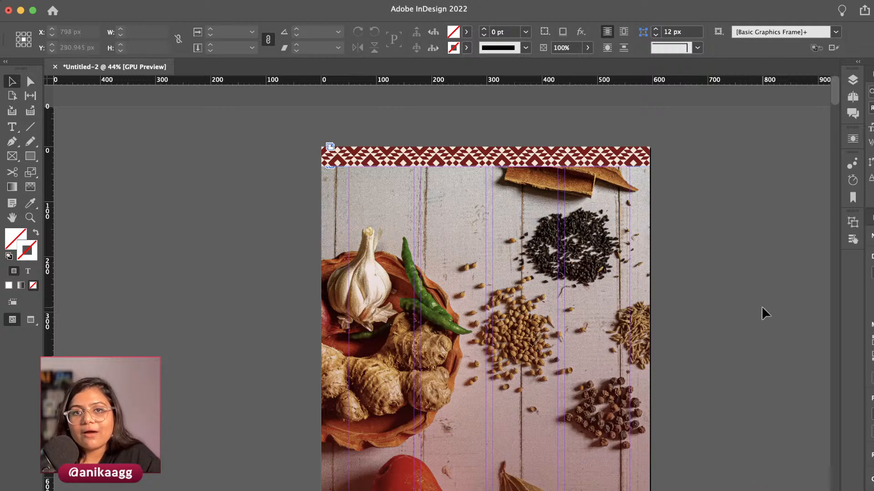
# Create a new two-page A4 parent spread with prefix B and name Parent, based on no other parent
pyautogui.click(852, 80)
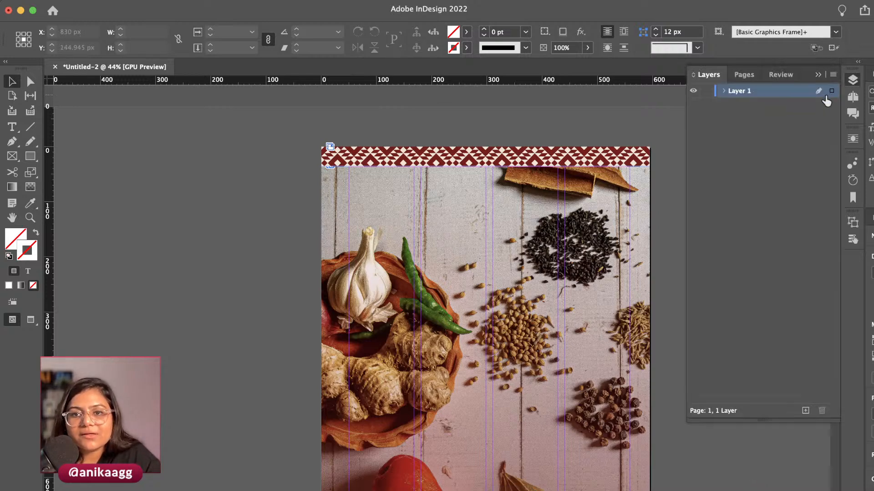
pyautogui.click(744, 76)
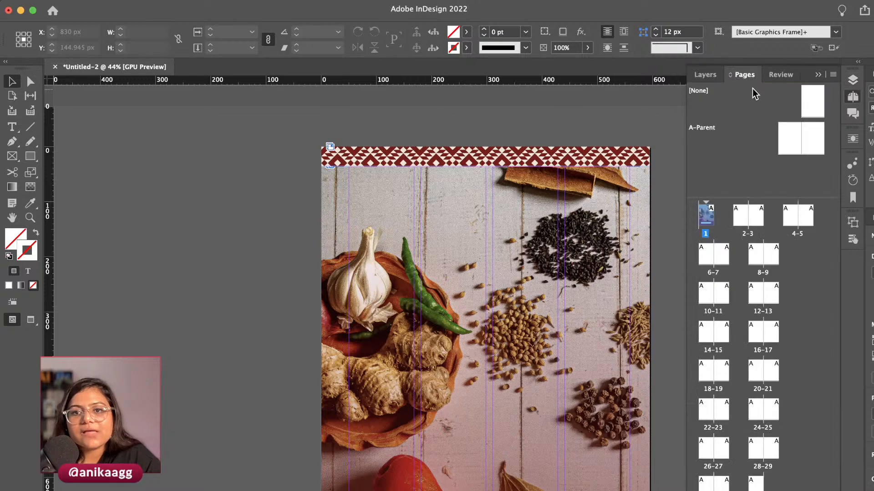
pyautogui.rightClick(791, 152)
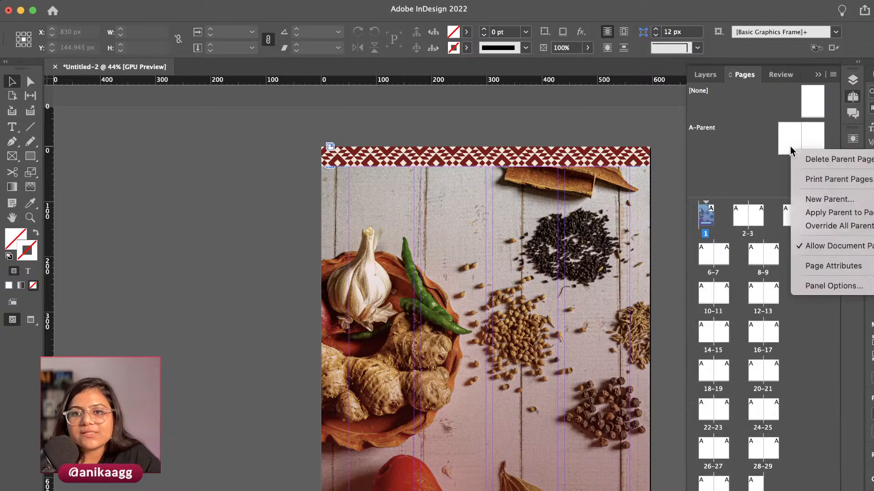
pyautogui.click(838, 197)
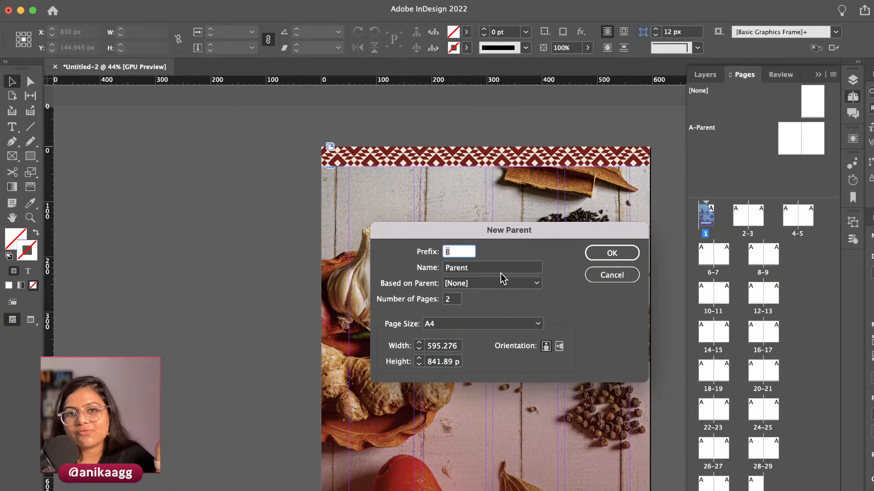
pyautogui.click(610, 255)
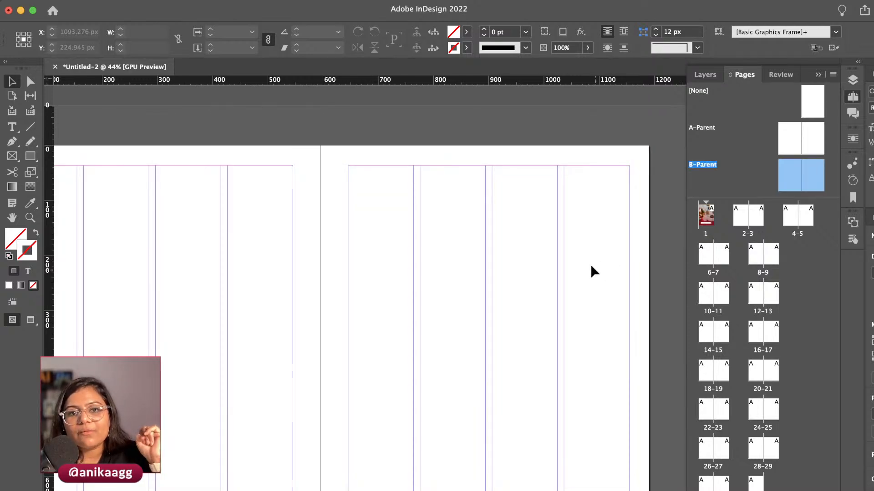
pyautogui.scroll(-2, 586, 254)
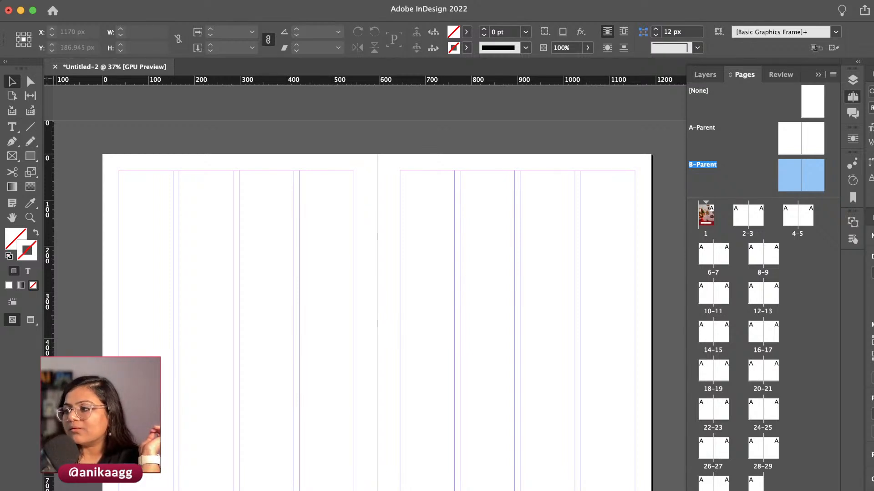
# Draw a rectangular placeholder frame of about 509 by 770 px filling the margins of the B-Parent spread's right page
pyautogui.press('super+F12')
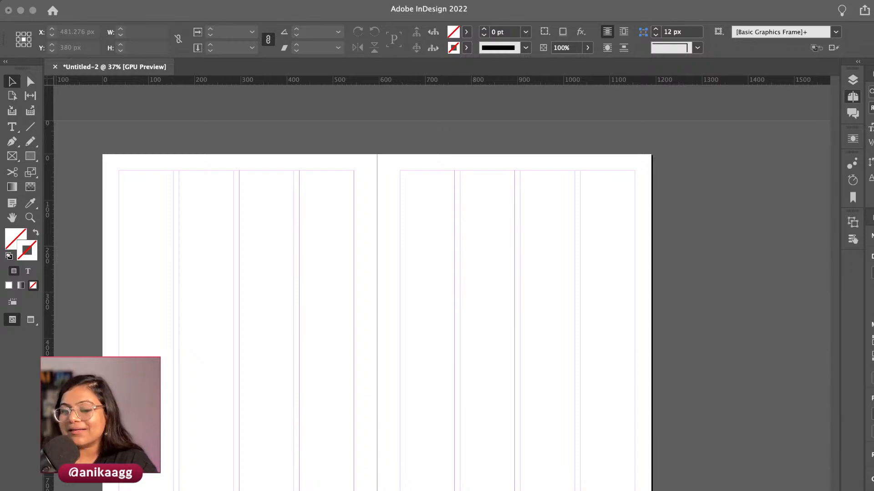
pyautogui.click(461, 288)
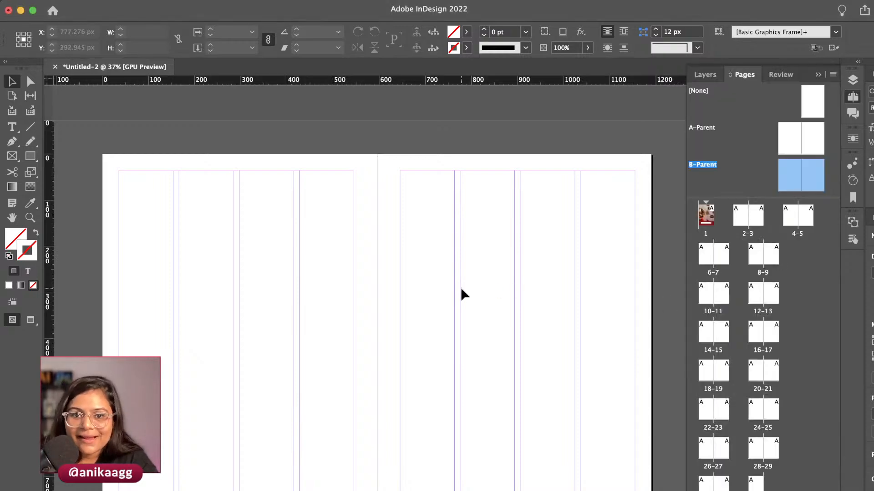
pyautogui.hscroll(-1, 460, 287)
pyautogui.click(13, 156)
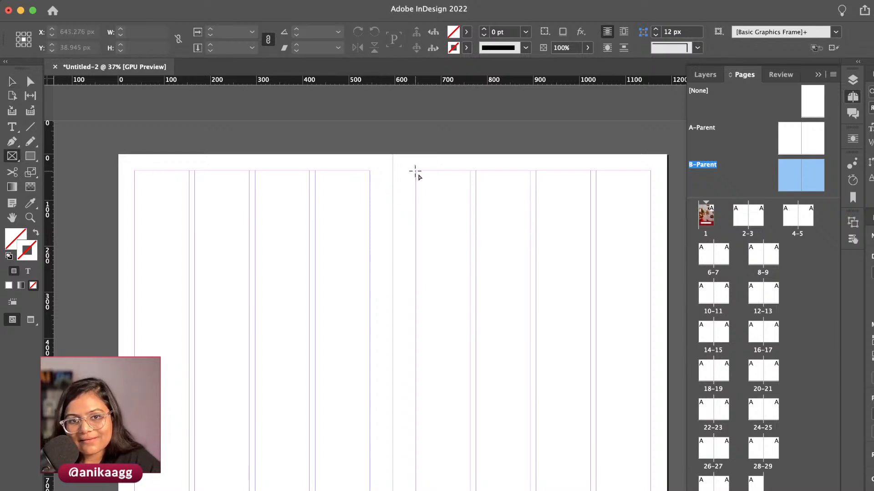
pyautogui.moveTo(415, 172); pyautogui.dragTo(650, 490)
pyautogui.press('v')
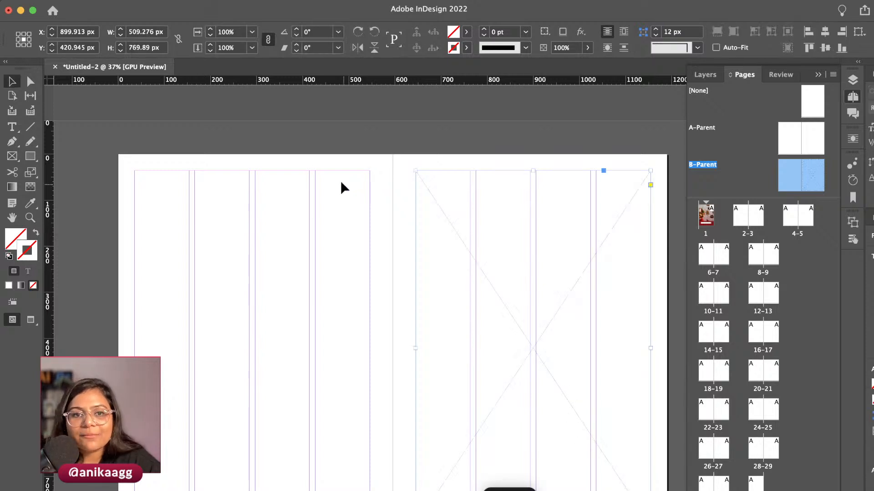
# Add a text frame of about 380 by 73 px reading "Recipe Name" near the top of the B-Parent spread's left page
pyautogui.hscroll(-2, 270, 185)
pyautogui.scroll(3, 258, 229)
pyautogui.hscroll(-2, 270, 238)
pyautogui.scroll(-1, 269, 238)
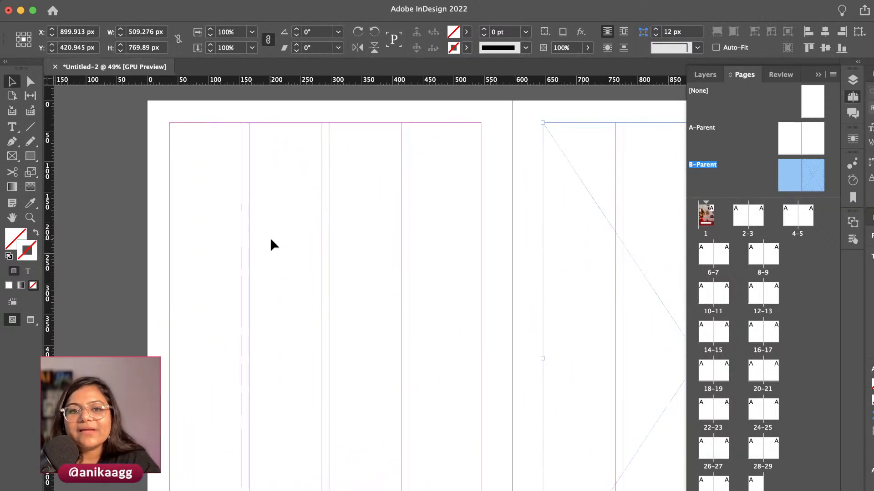
pyautogui.scroll(2, 168, 182)
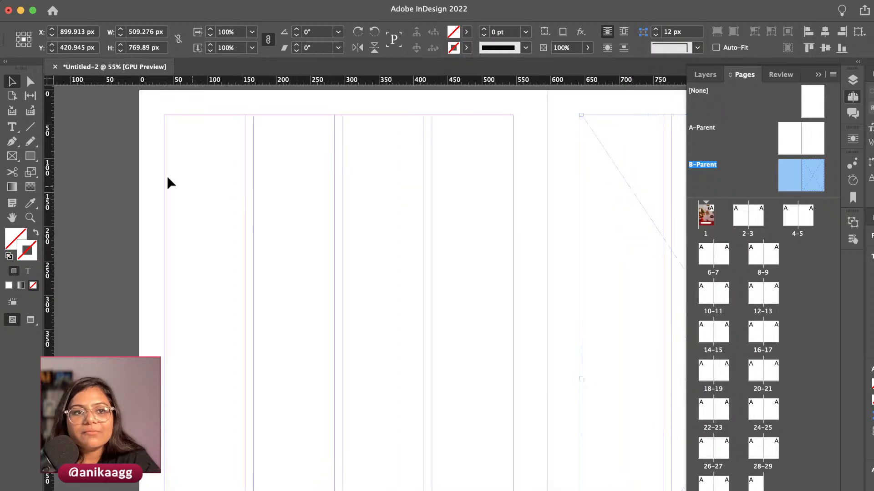
pyautogui.click(18, 129)
pyautogui.moveTo(204, 192); pyautogui.dragTo(474, 243)
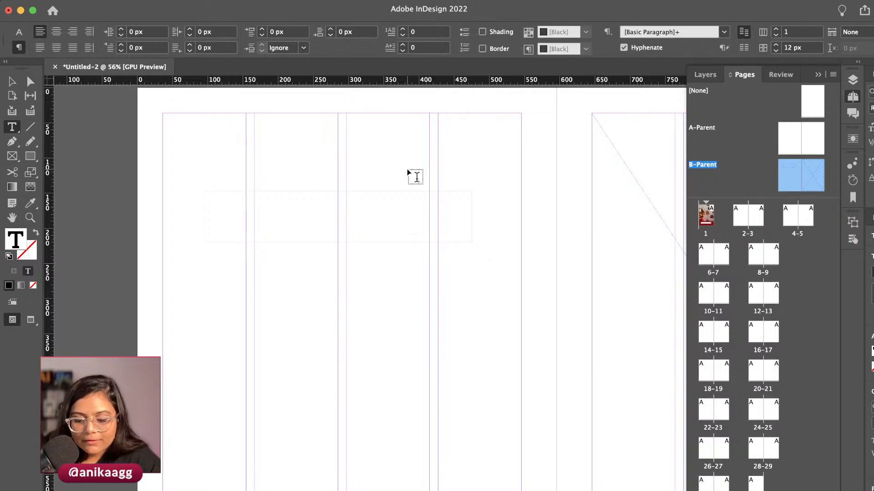
pyautogui.write('Recipe Name')
pyautogui.press('Escape')
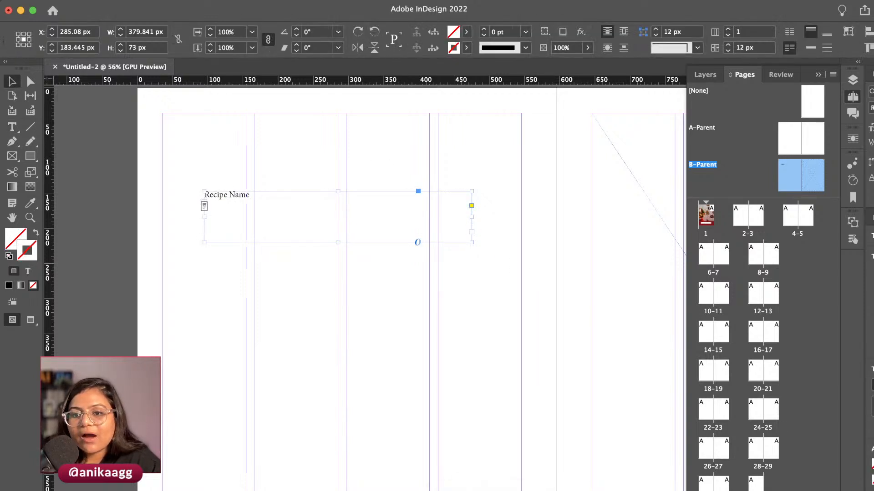
# Format the "Recipe Name" text as Dashiell Fine Black at 72 pt and widen its frame to about 450 px
pyautogui.click(871, 386)
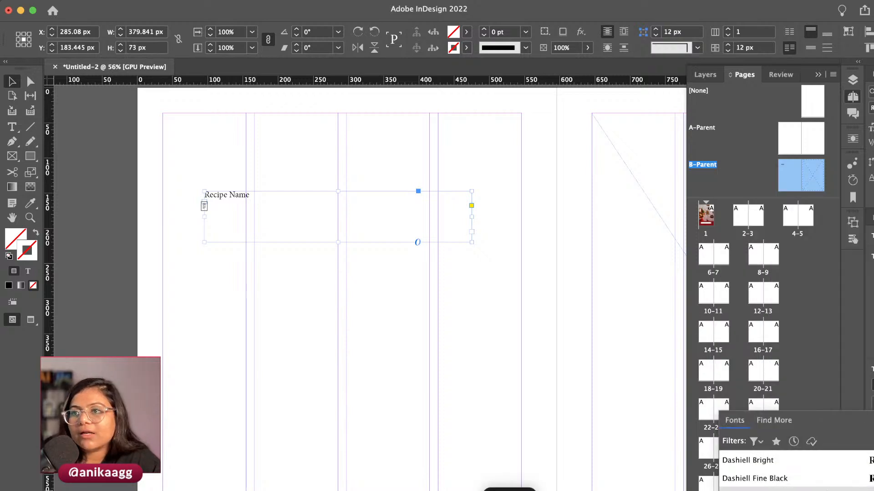
pyautogui.click(787, 482)
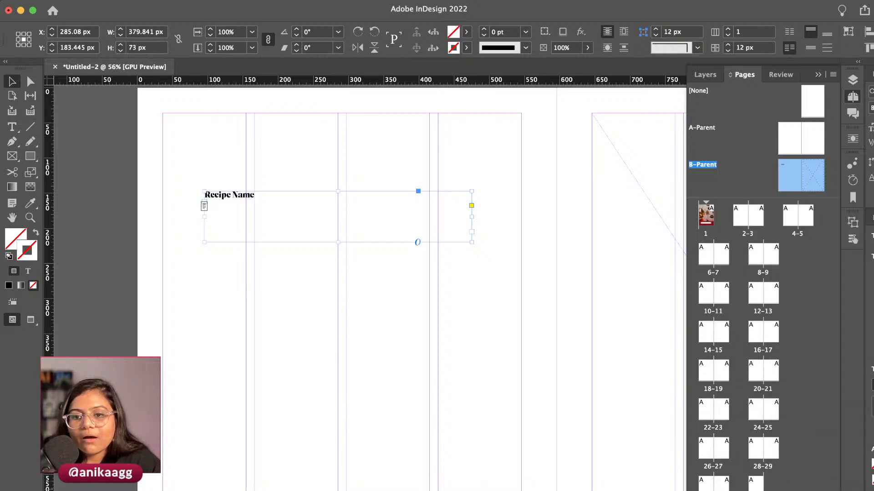
pyautogui.press('Return')
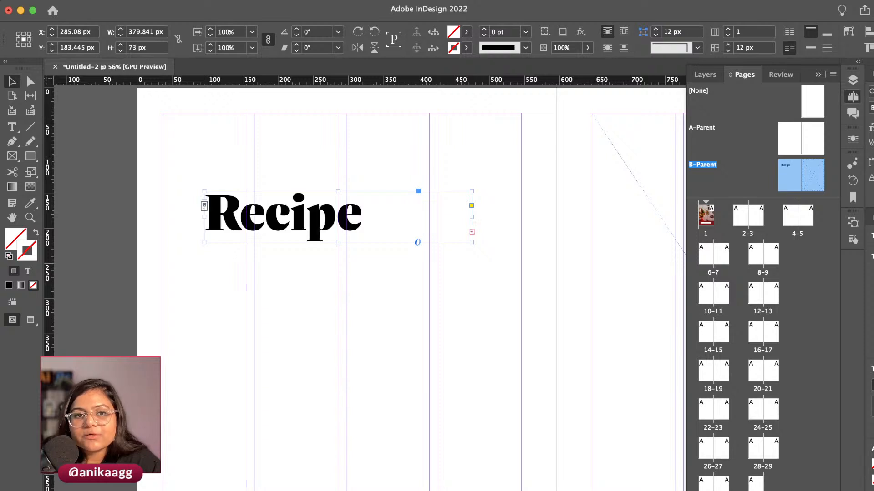
pyautogui.moveTo(471, 216); pyautogui.dragTo(517, 217)
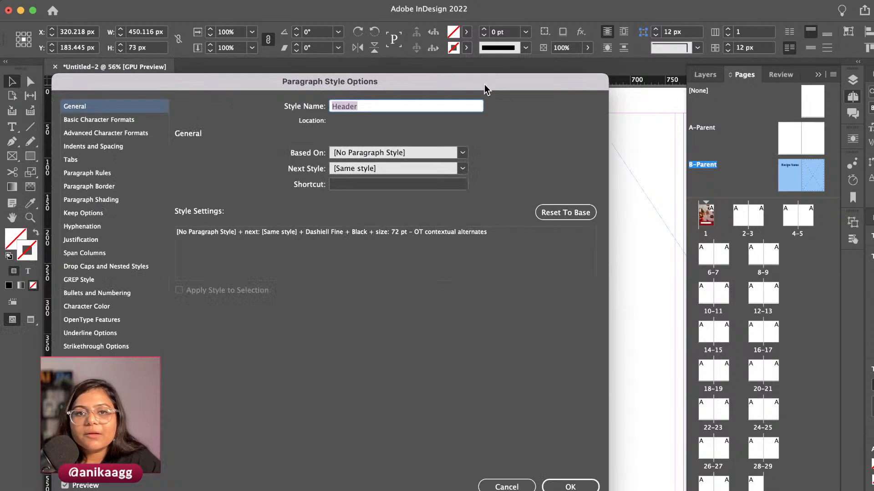
# In the Header paragraph style, turn off hyphenation and set the character color to #7E1416
pyautogui.moveTo(485, 86); pyautogui.dragTo(662, 121)
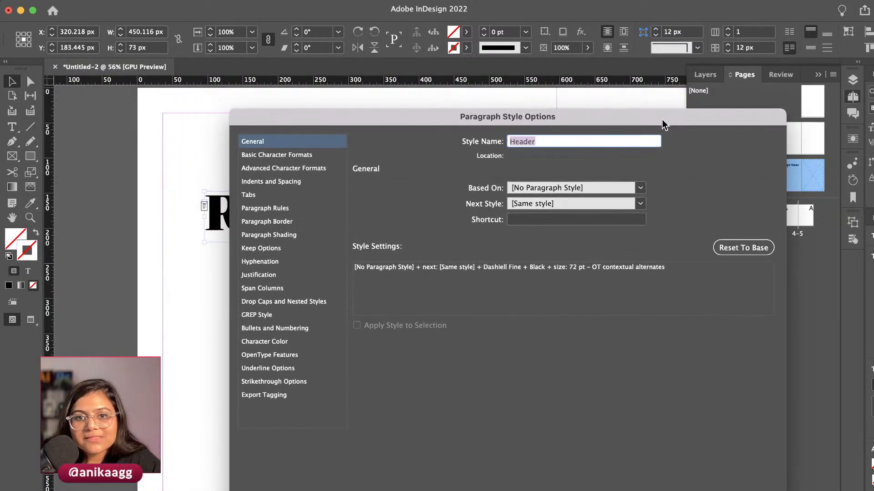
pyautogui.click(302, 155)
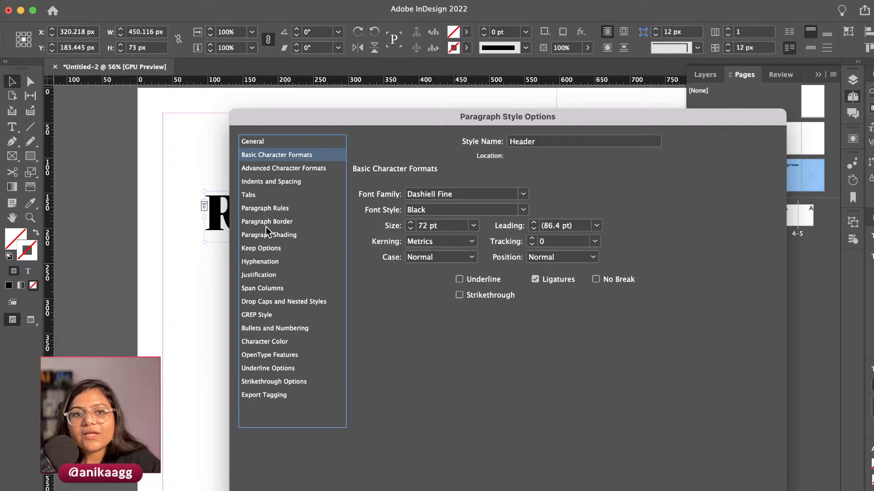
pyautogui.click(275, 262)
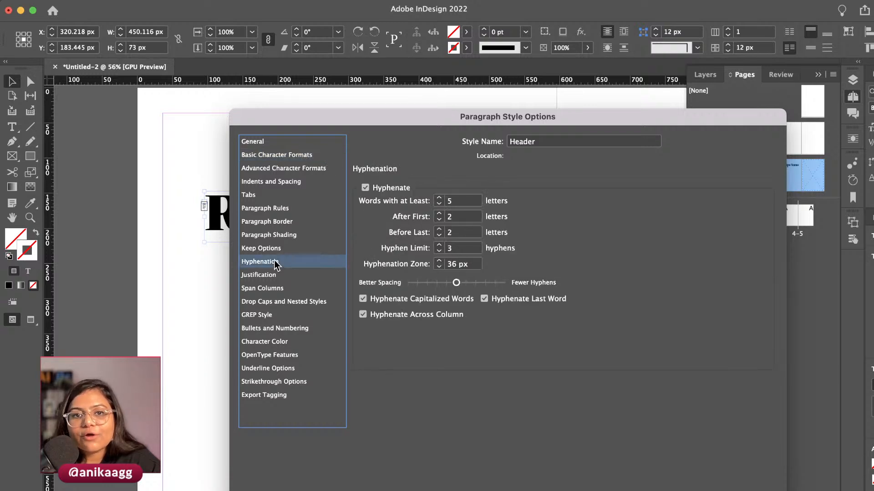
pyautogui.click(364, 188)
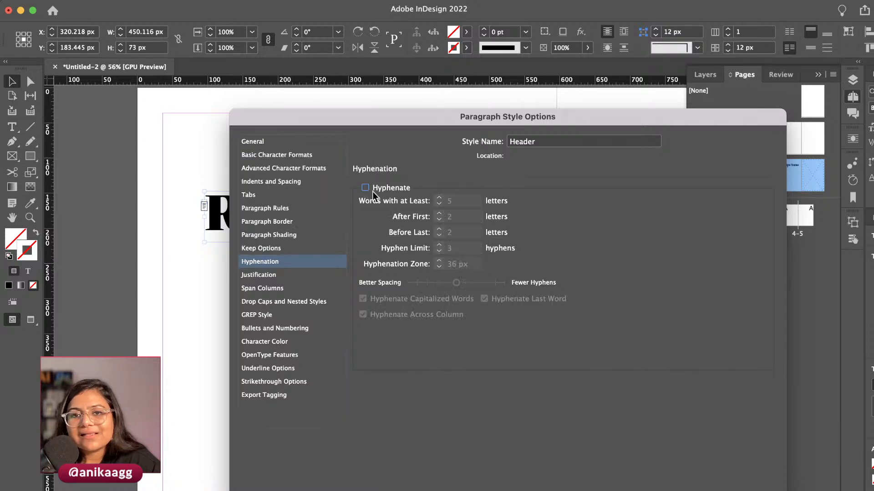
pyautogui.click(288, 342)
pyautogui.scroll(-1, 473, 223)
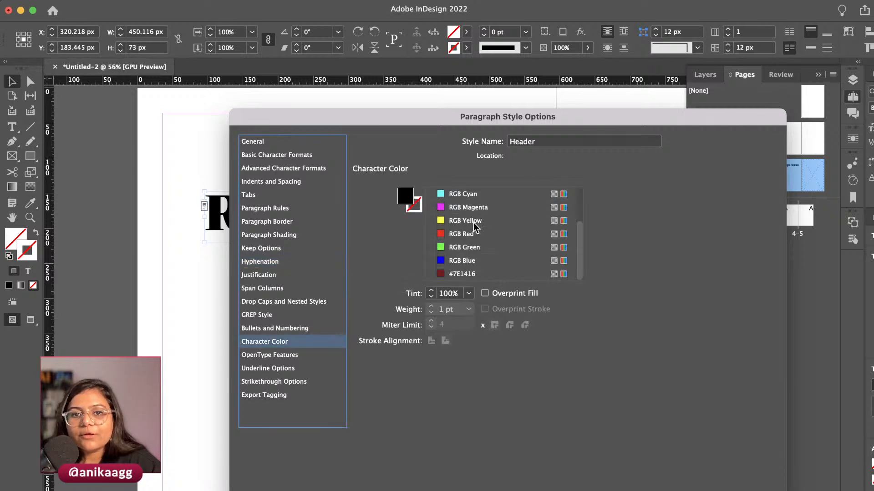
pyautogui.click(476, 275)
pyautogui.click(753, 489)
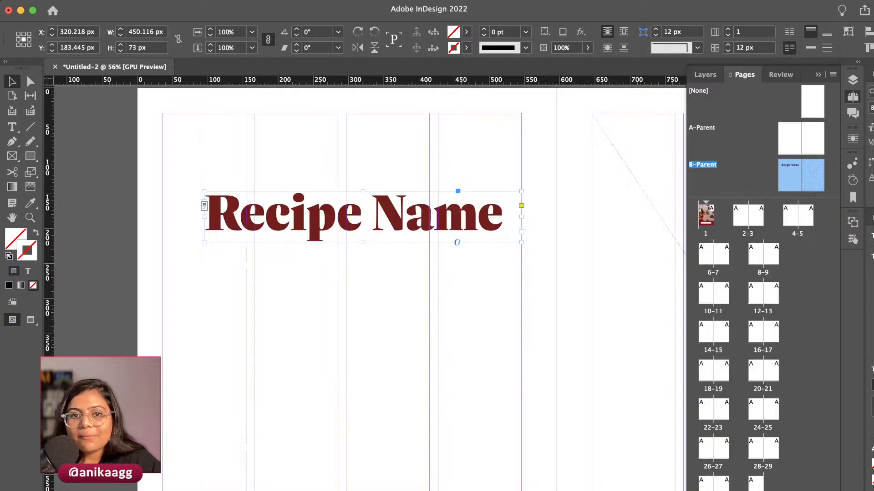
# Move the "Recipe Name" text frame slightly left and up on the B-Parent spread's left page
pyautogui.moveTo(404, 228); pyautogui.dragTo(387, 222)
pyautogui.click(388, 258)
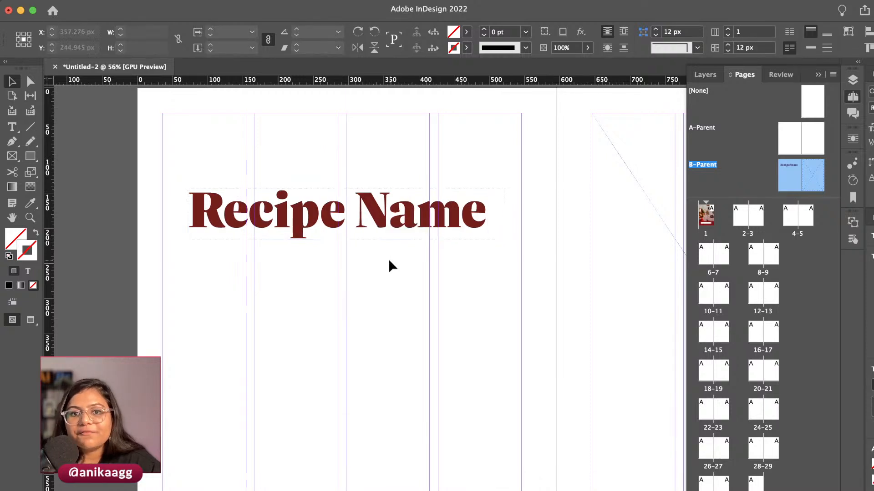
# Set the Header paragraph style's font size to 65 pt
pyautogui.scroll(-3, 390, 253)
pyautogui.scroll(1, 390, 245)
pyautogui.click(394, 238)
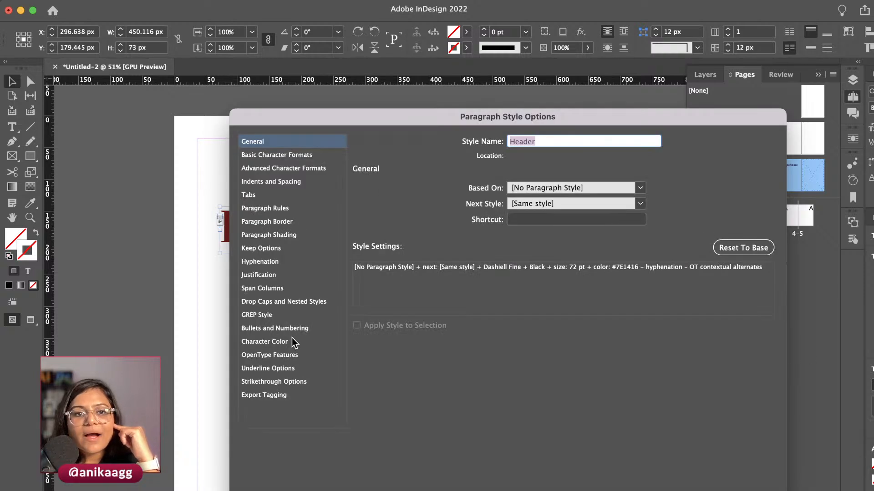
pyautogui.click(292, 342)
pyautogui.click(265, 157)
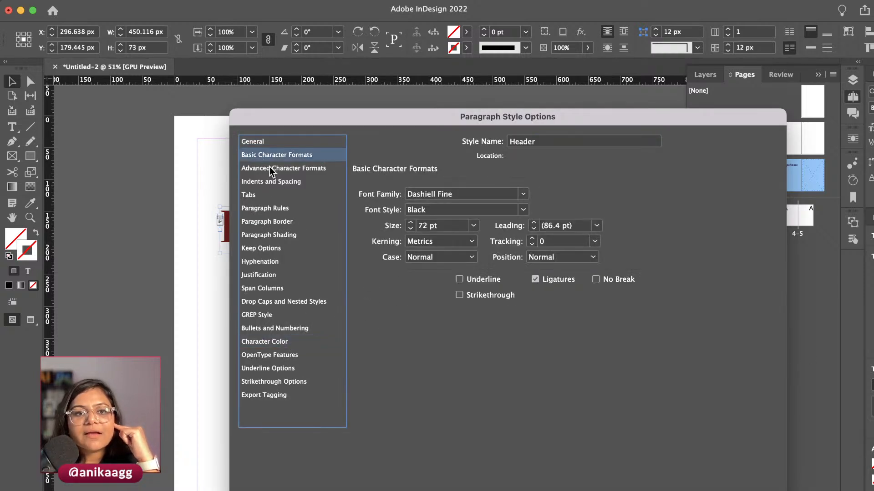
pyautogui.moveTo(432, 226); pyautogui.dragTo(417, 228)
pyautogui.write('65')
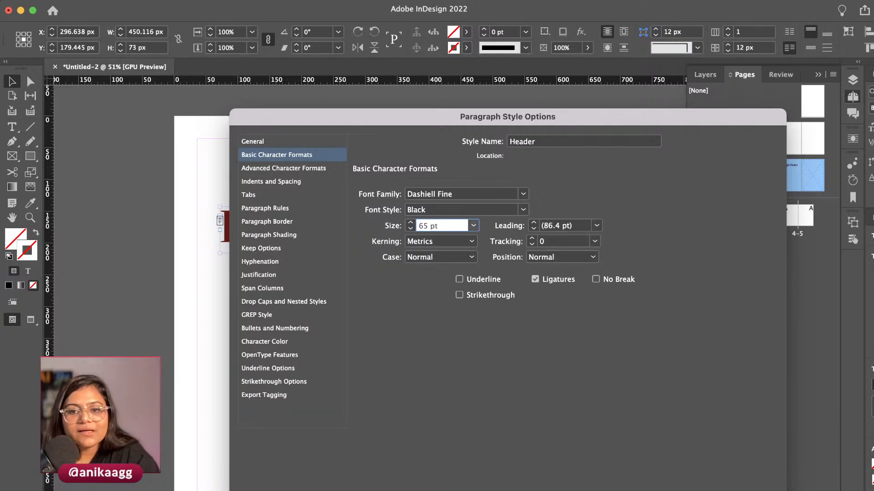
pyautogui.click(746, 490)
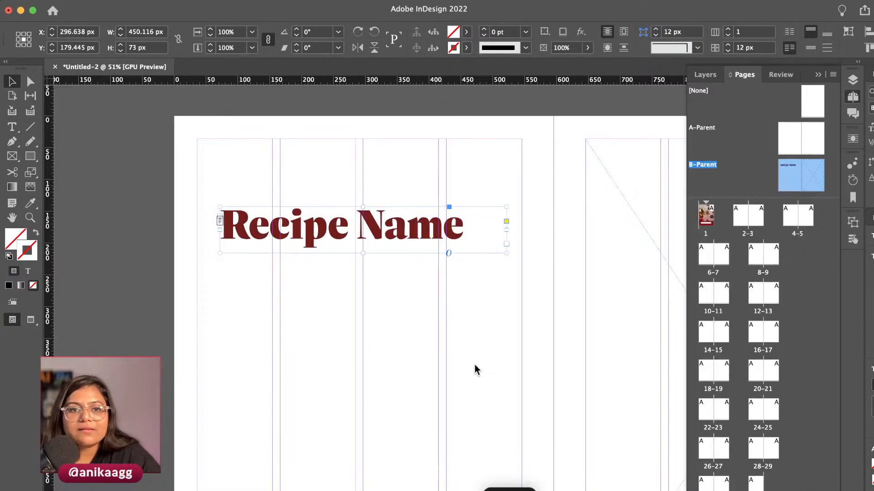
# Fit the "Recipe Name" frame to its text, about 383 by 50 px, and shift it slightly right
pyautogui.doubleClick(507, 252)
pyautogui.moveTo(397, 240); pyautogui.dragTo(415, 234)
pyautogui.click(404, 295)
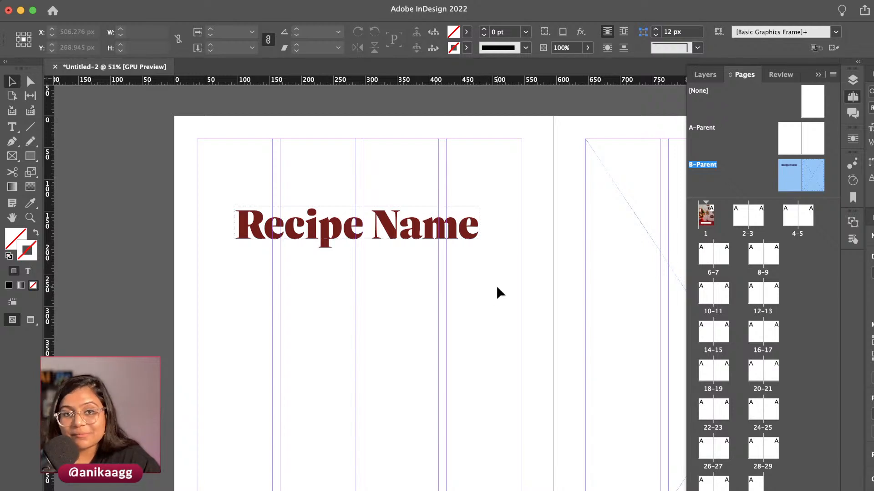
# Duplicate the "Recipe Name" frame directly below itself and replace the copy's text with "tagline" in a lighter weight
pyautogui.click(355, 235)
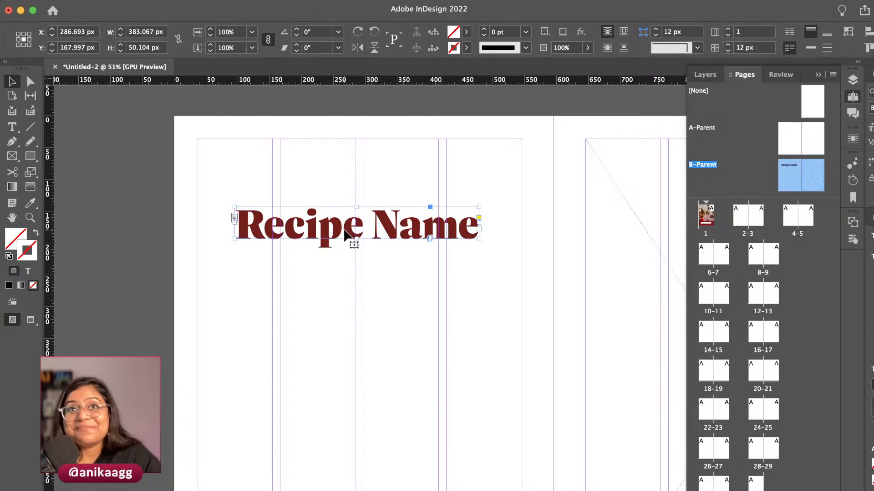
pyautogui.moveTo(345, 235); pyautogui.dragTo(351, 277)
pyautogui.doubleClick(348, 265)
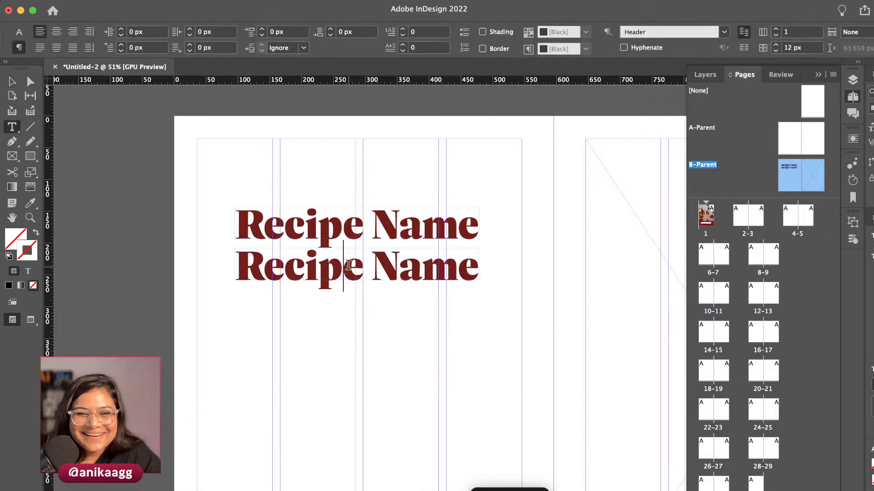
pyautogui.press('super+a')
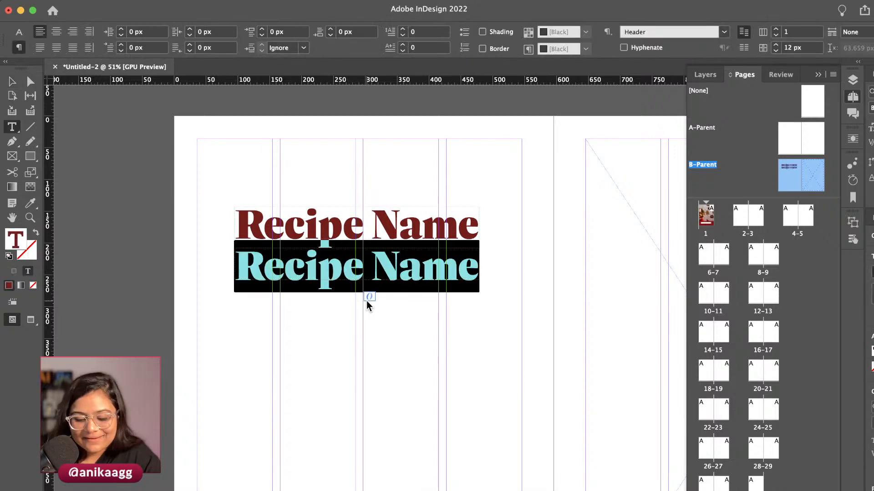
pyautogui.write('tagline')
pyautogui.press('Escape')
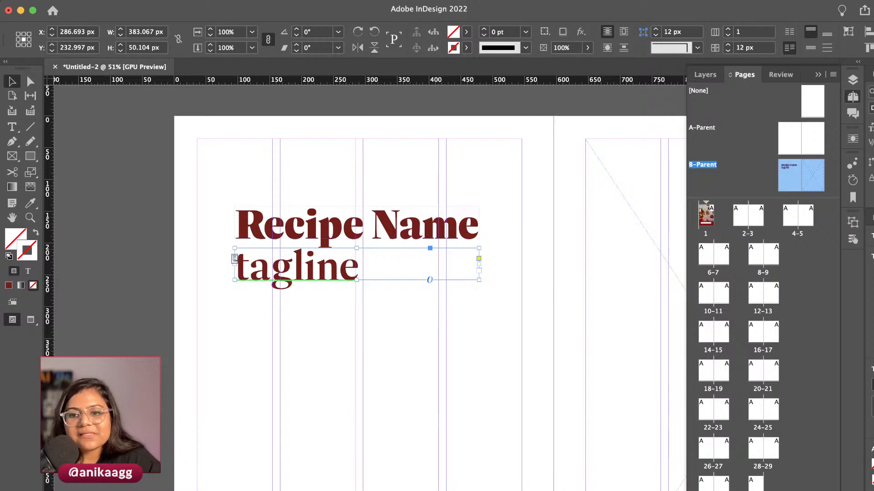
# Reduce the "tagline" text size and resize its frame to about 383 by 25 px, matching the recipe title's width
pyautogui.press('Return')
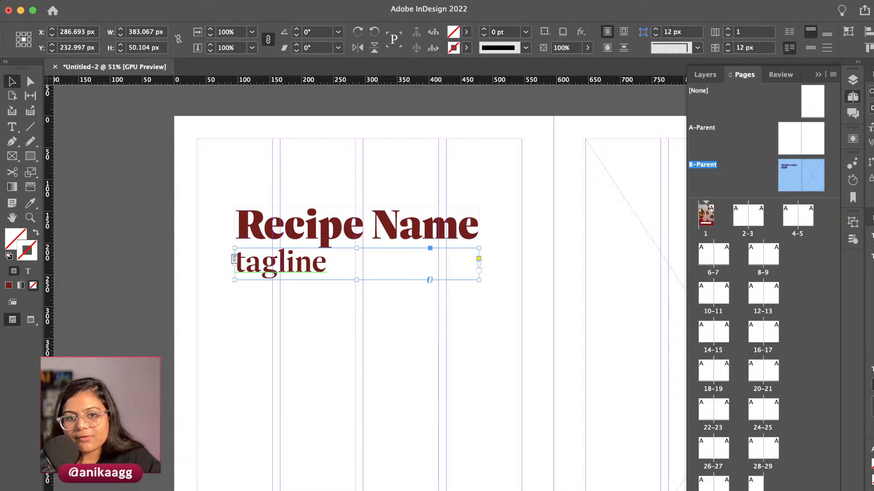
pyautogui.press('Return')
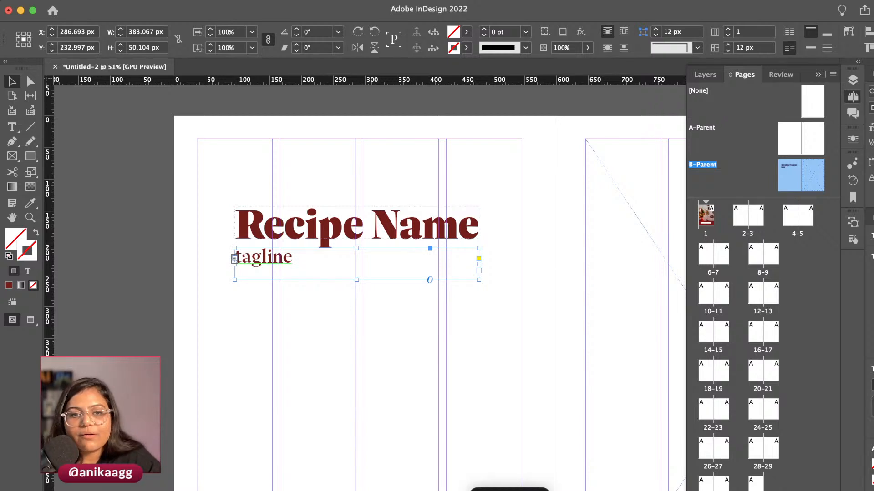
pyautogui.doubleClick(478, 280)
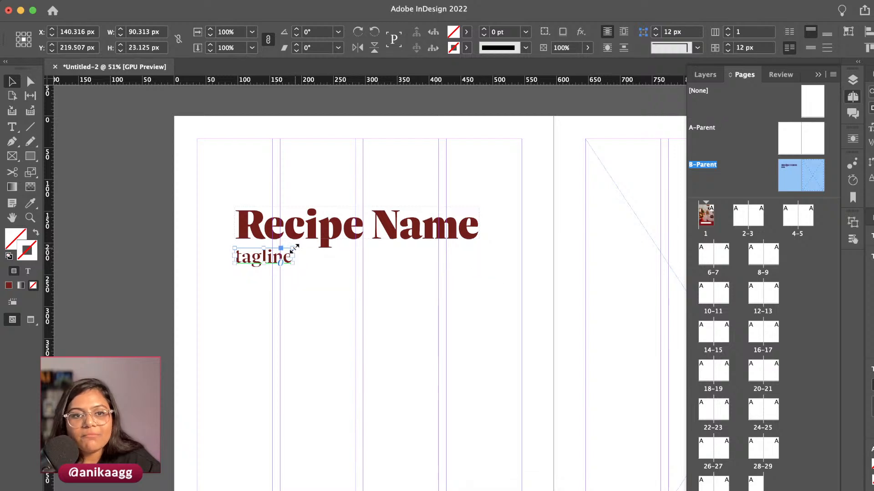
pyautogui.moveTo(292, 262); pyautogui.dragTo(479, 264)
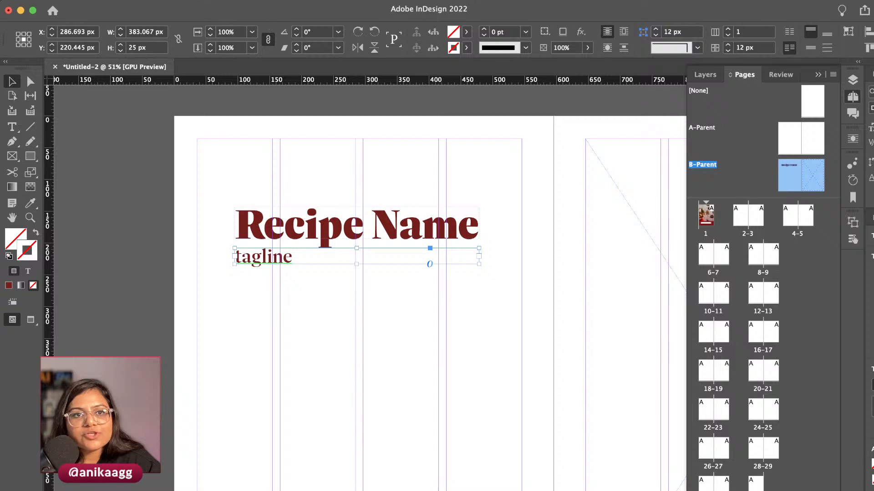
# Fill the tagline frame with placeholder text and move the frame slightly down from the recipe title
pyautogui.click(167, 1)
pyautogui.click(279, 416)
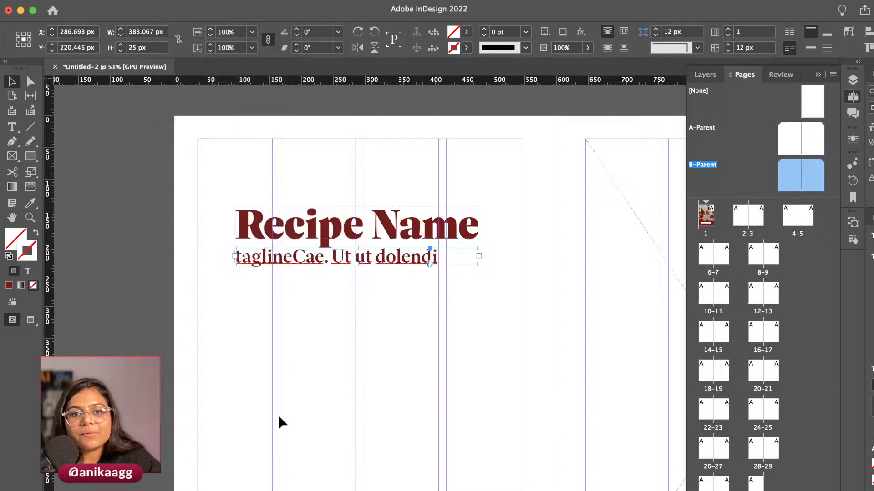
pyautogui.click(403, 381)
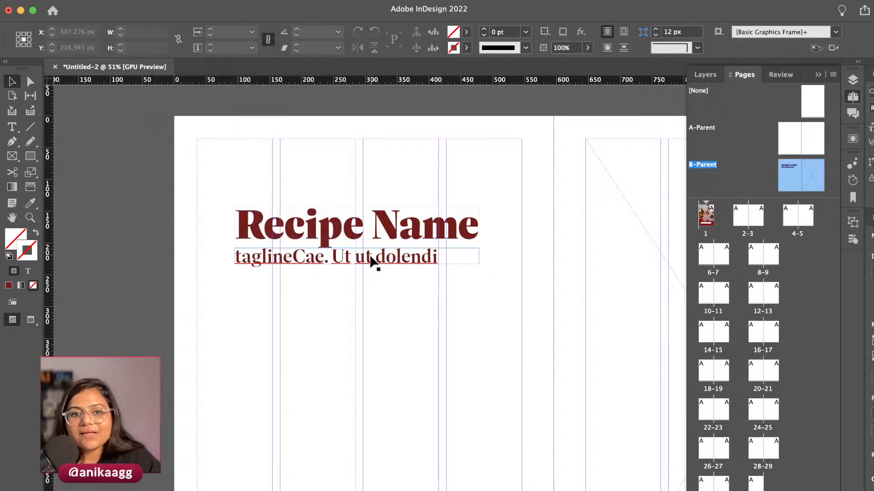
pyautogui.moveTo(372, 255); pyautogui.dragTo(371, 261)
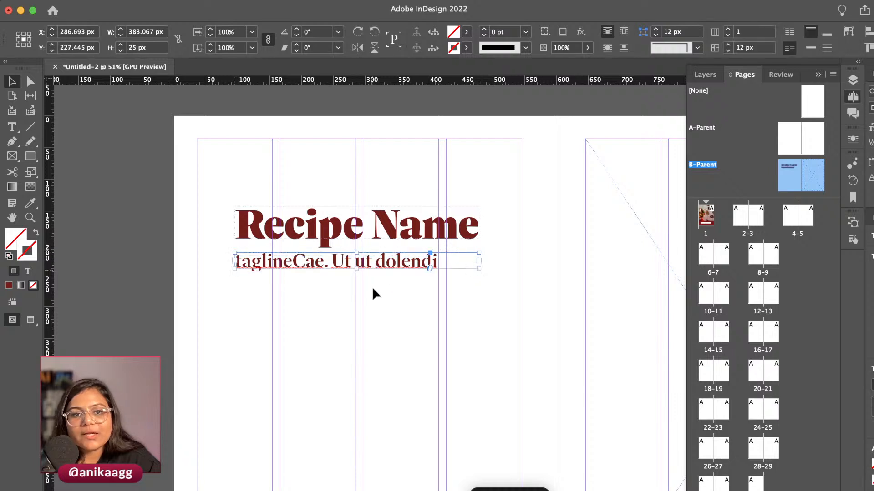
pyautogui.click(382, 313)
pyautogui.click(348, 264)
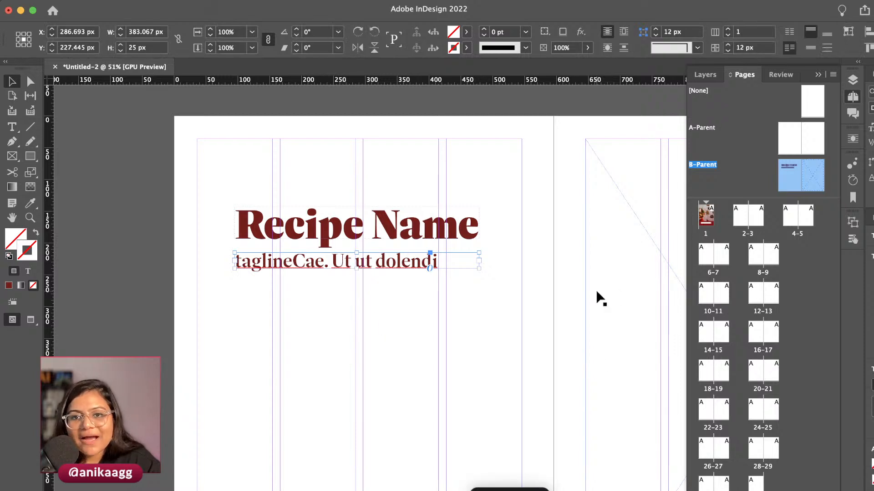
# Place the stopwatch and plate-with-cutlery icons from the LETS INDESIGN library side by side below the tagline
pyautogui.click(584, 351)
pyautogui.click(338, 1)
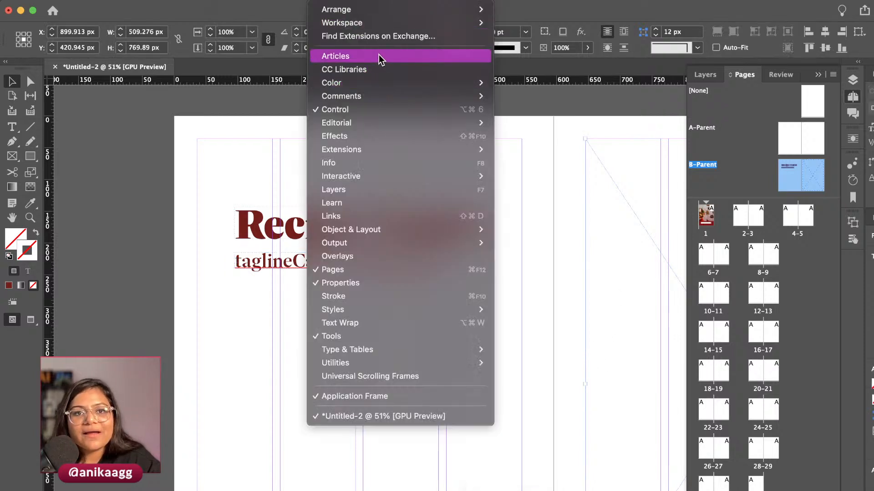
pyautogui.click(377, 70)
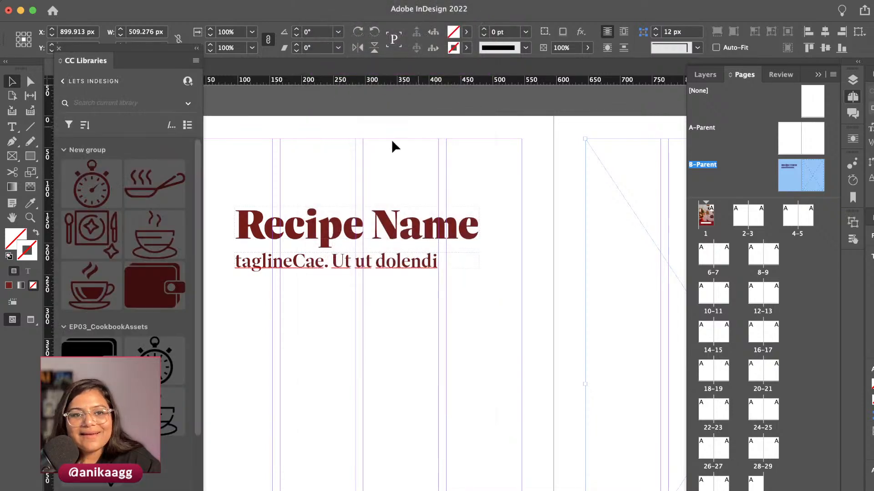
pyautogui.moveTo(143, 49); pyautogui.dragTo(164, 45)
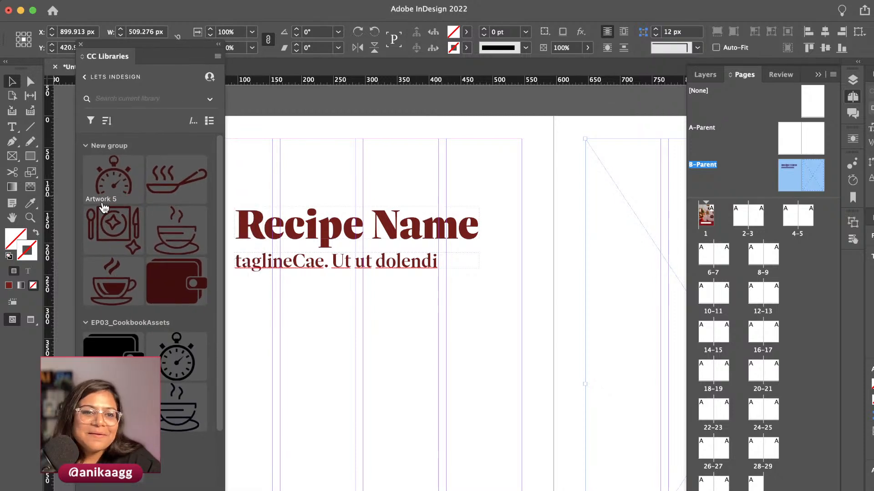
pyautogui.moveTo(110, 186); pyautogui.dragTo(299, 344)
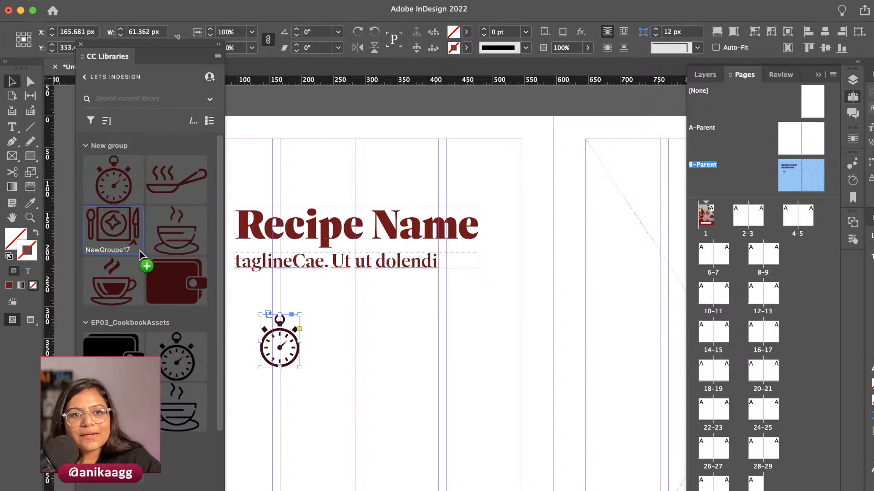
pyautogui.moveTo(140, 251); pyautogui.dragTo(394, 370)
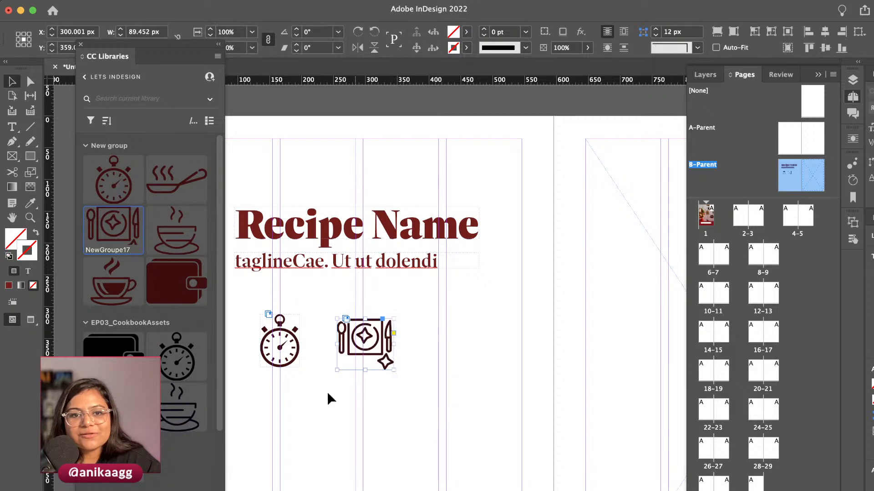
pyautogui.click(331, 445)
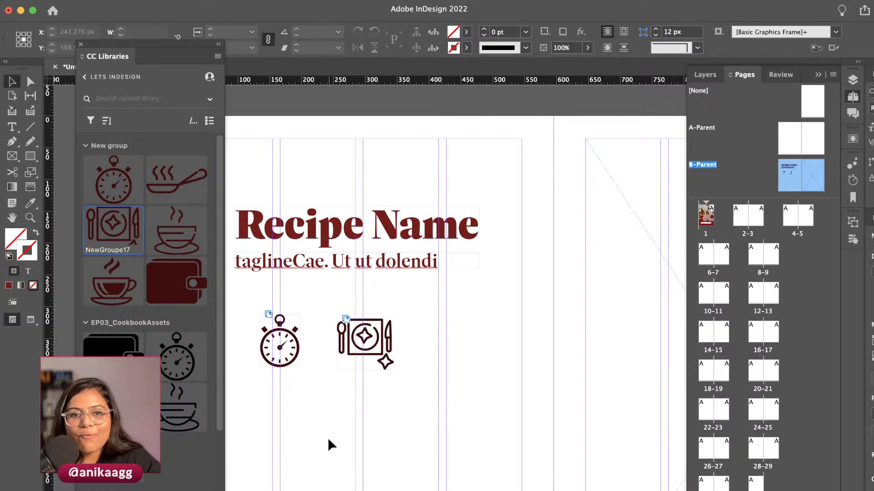
# Replace the plate-with-cutlery icon with the steaming cup icon, Artwork 6, beside the stopwatch
pyautogui.click(383, 342)
pyautogui.press('BackSpace')
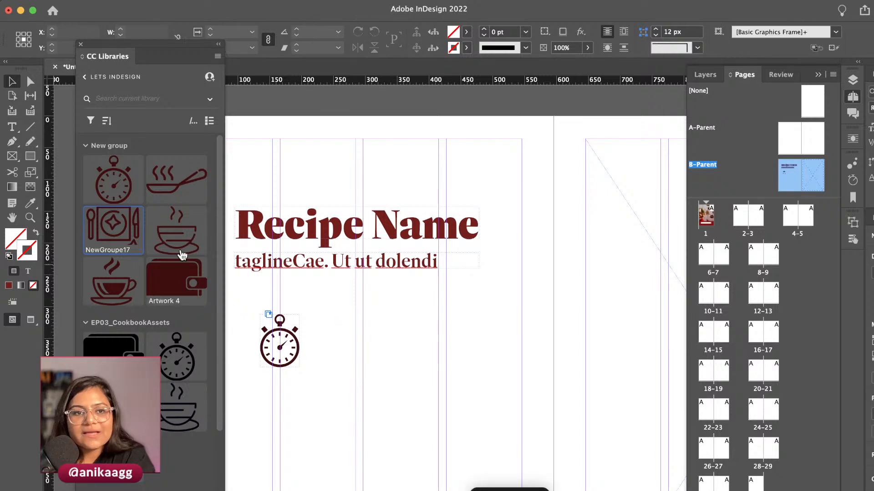
pyautogui.moveTo(88, 293); pyautogui.dragTo(391, 361)
# Undo all the library icon placements on the B-Parent spread and close CC Libraries
pyautogui.press('super+z')
pyautogui.press('super+z')
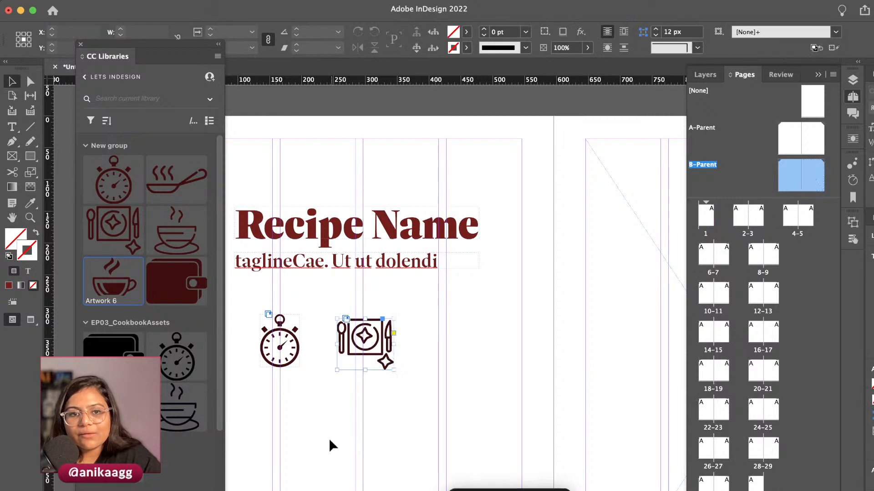
pyautogui.press('super+z')
pyautogui.press('super+z')
pyautogui.press('super+z')
pyautogui.press('super+z')
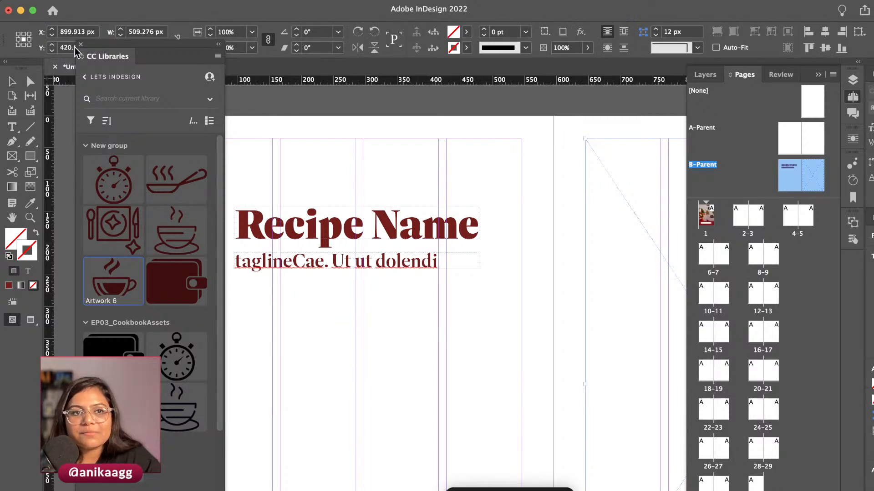
pyautogui.click(80, 44)
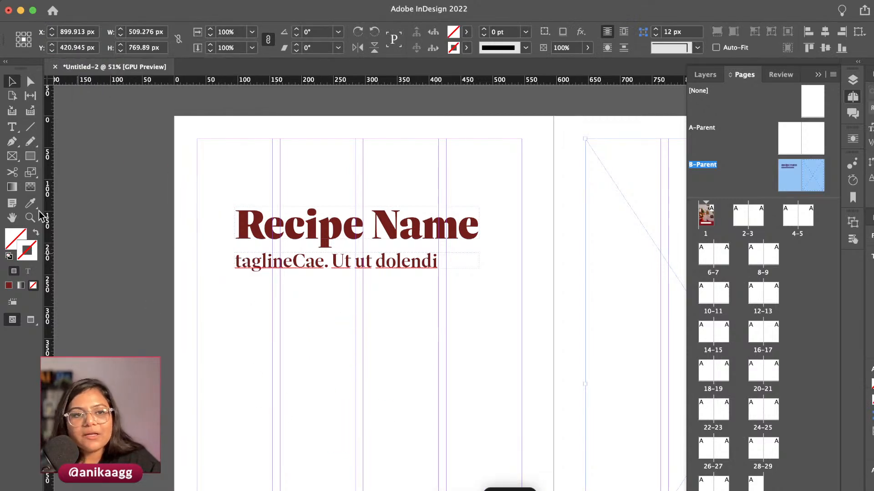
# Draw a square placeholder graphic frame of about 71 by 71 px below the tagline, starting at the text's left edge
pyautogui.click(12, 156)
pyautogui.moveTo(235, 319); pyautogui.dragTo(282, 367)
pyautogui.press('v')
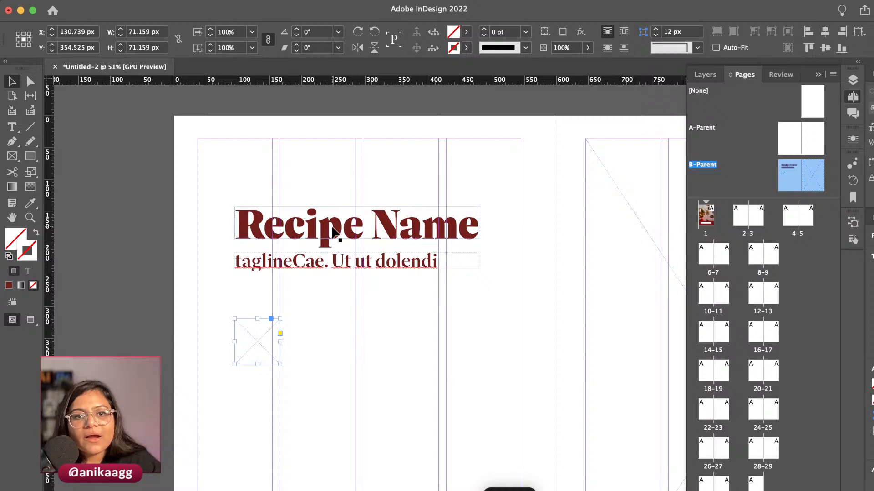
# Shift the "Recipe Name" and tagline text frames slightly right
pyautogui.moveTo(336, 232); pyautogui.dragTo(340, 235)
pyautogui.moveTo(339, 267); pyautogui.dragTo(339, 266)
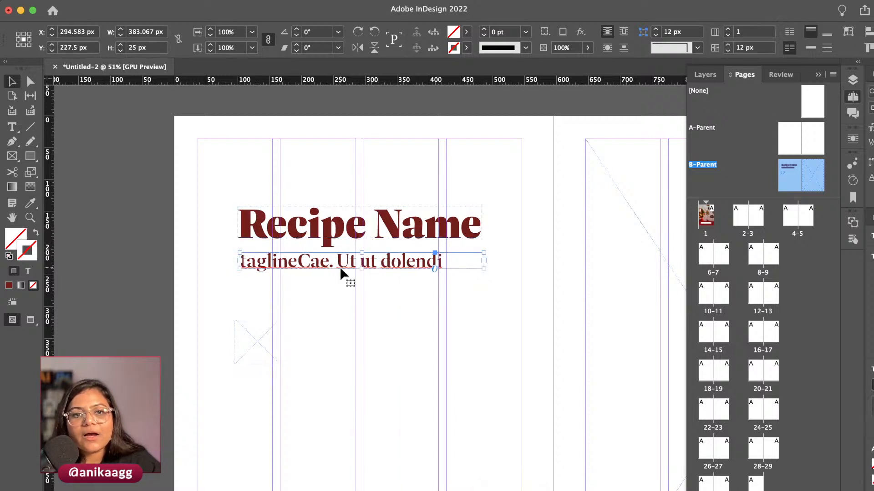
pyautogui.click(342, 301)
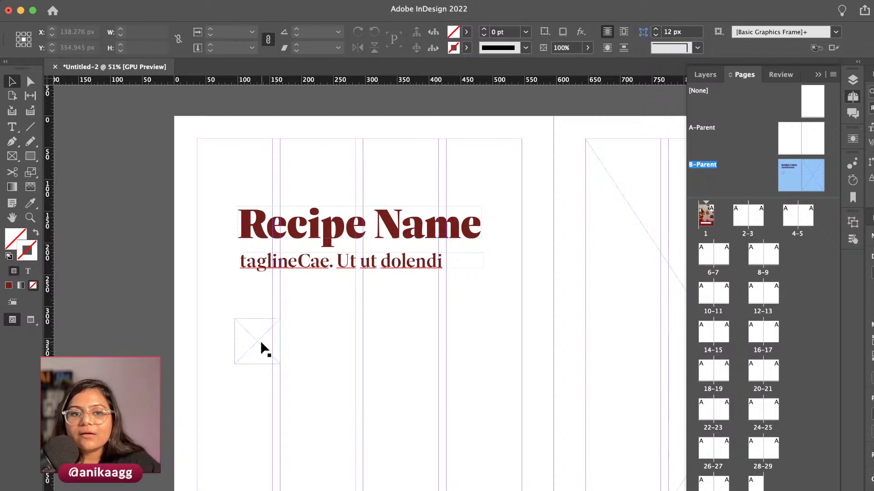
# Duplicate the square placeholder frame to the right to make a row of three frames
pyautogui.moveTo(259, 342); pyautogui.dragTo(399, 351)
pyautogui.keyDown('shift'); pyautogui.click(323, 348); pyautogui.keyUp('shift')
pyautogui.click(304, 412)
# Select all three placeholder frames and move the row about 30 px right
pyautogui.keyDown('shift'); pyautogui.click(331, 357); pyautogui.keyUp('shift')
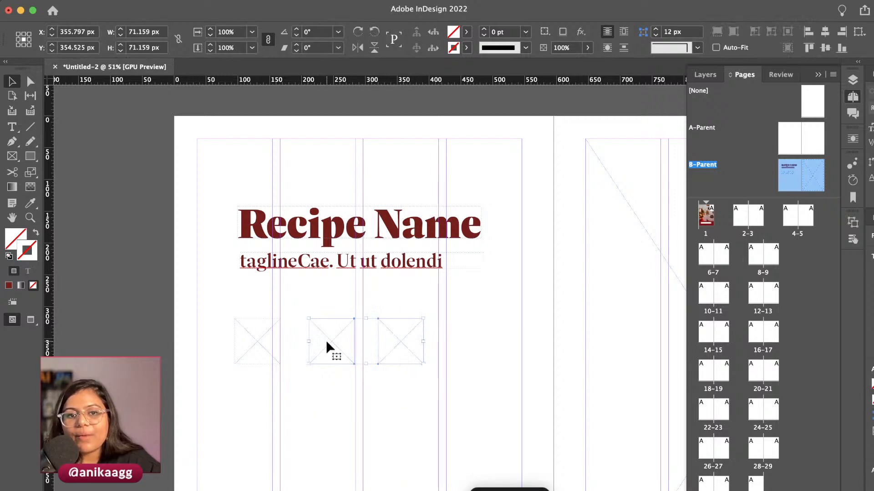
pyautogui.keyDown('shift'); pyautogui.click(267, 341); pyautogui.keyUp('shift')
pyautogui.moveTo(262, 342); pyautogui.dragTo(283, 345)
pyautogui.click(298, 403)
# Make the leftmost placeholder the key object of the three selected frames and move the row about 12 px right and 2 px up
pyautogui.click(286, 343)
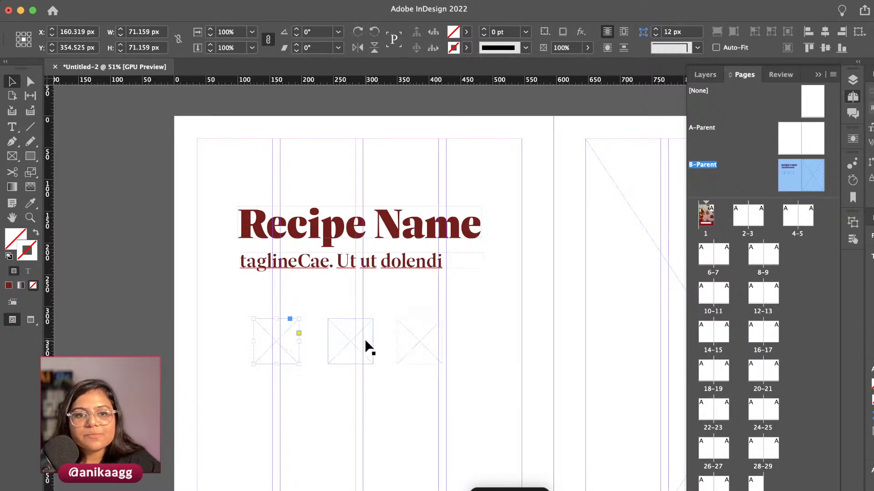
pyautogui.keyDown('shift'); pyautogui.click(421, 345); pyautogui.keyUp('shift')
pyautogui.keyDown('shift'); pyautogui.click(364, 349); pyautogui.keyUp('shift')
pyautogui.click(292, 342)
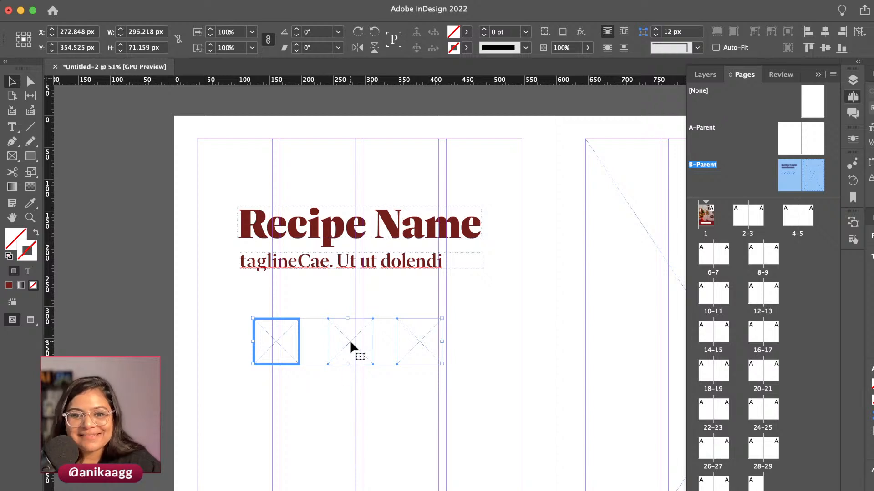
pyautogui.moveTo(350, 343); pyautogui.dragTo(358, 347)
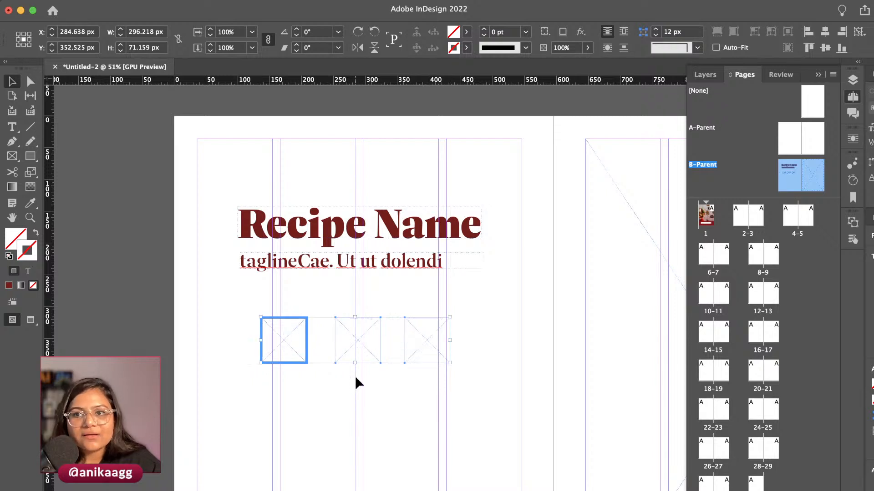
pyautogui.click(390, 398)
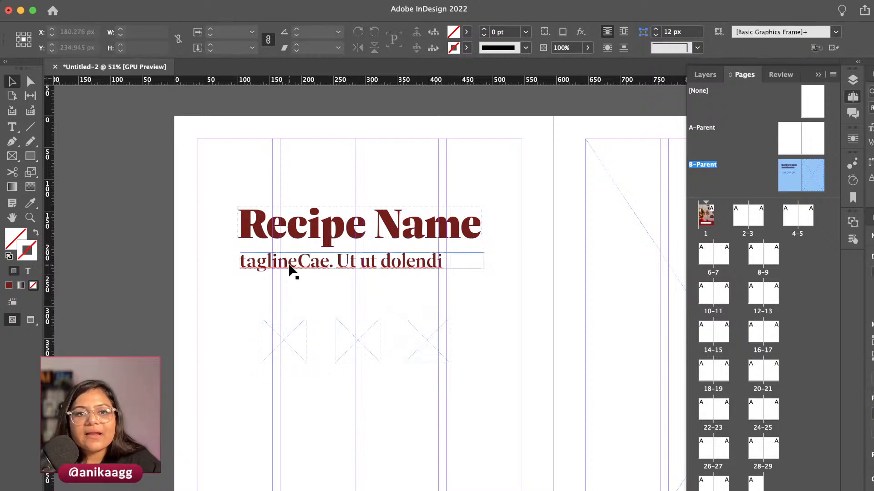
# Duplicate the tagline frame below the placeholder row, make its text smaller and lighter, and fit the frame to the text
pyautogui.moveTo(291, 268); pyautogui.dragTo(299, 407)
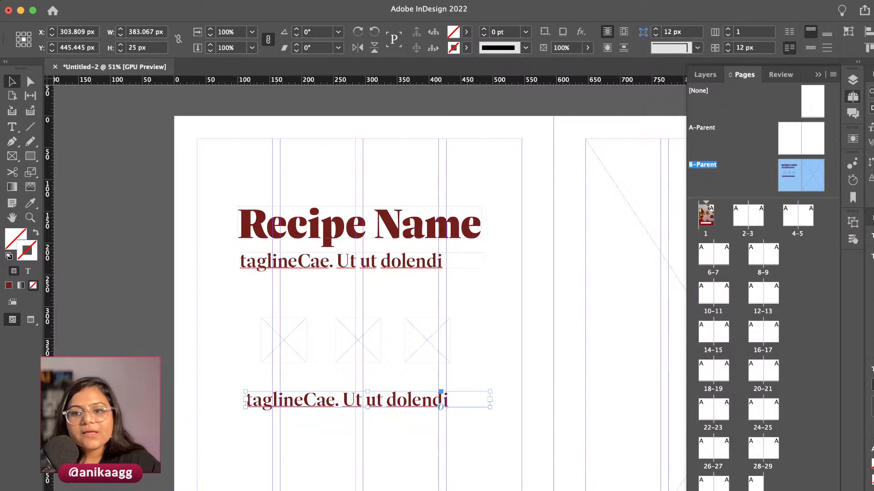
pyautogui.press('Return')
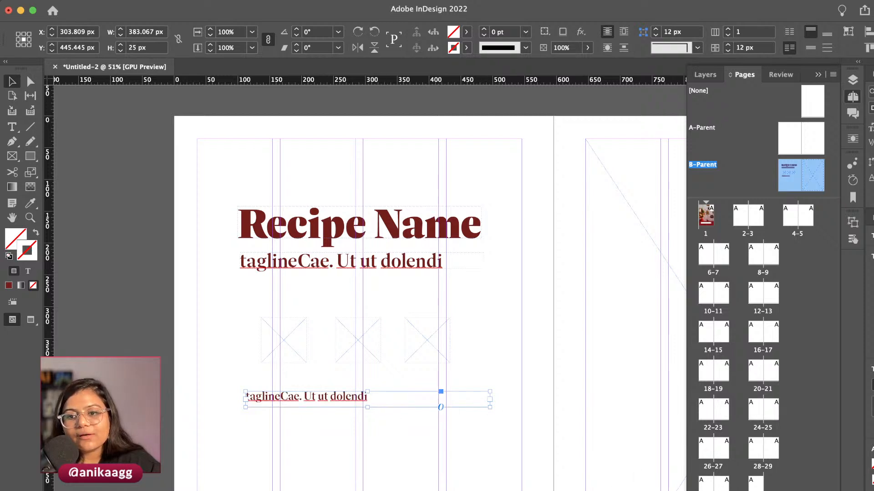
pyautogui.press('Return')
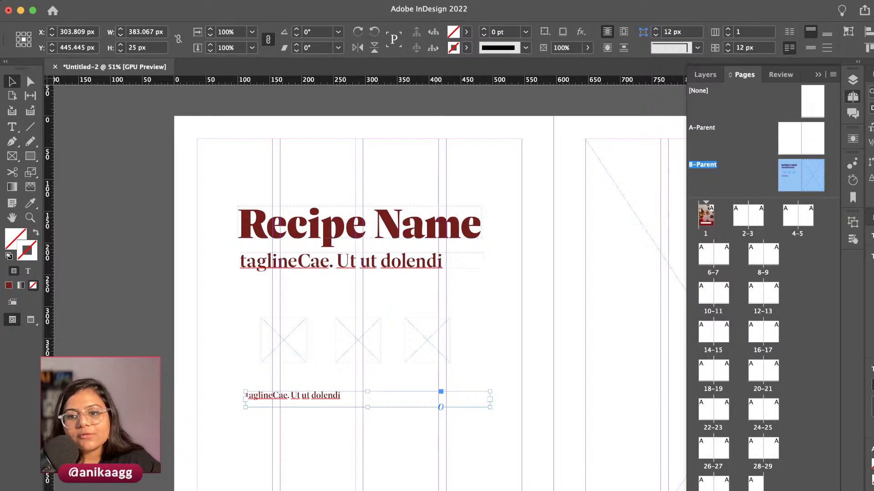
pyautogui.press('Return')
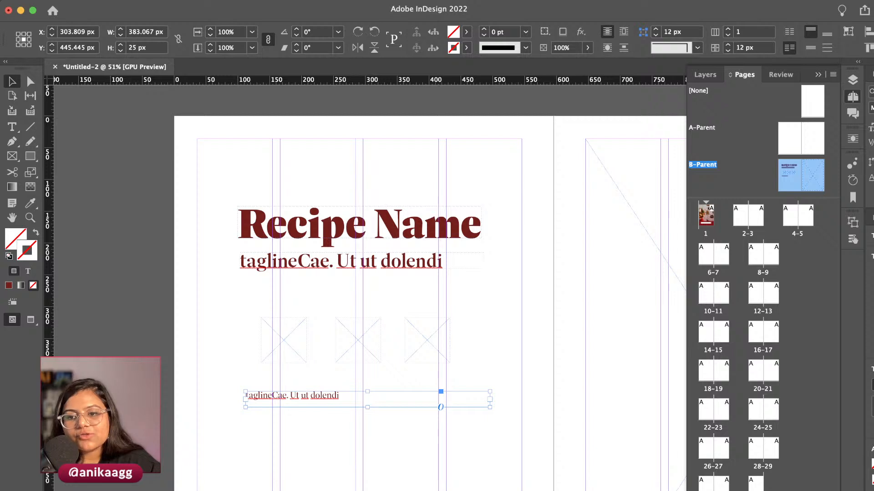
pyautogui.click(873, 91)
pyautogui.click(872, 489)
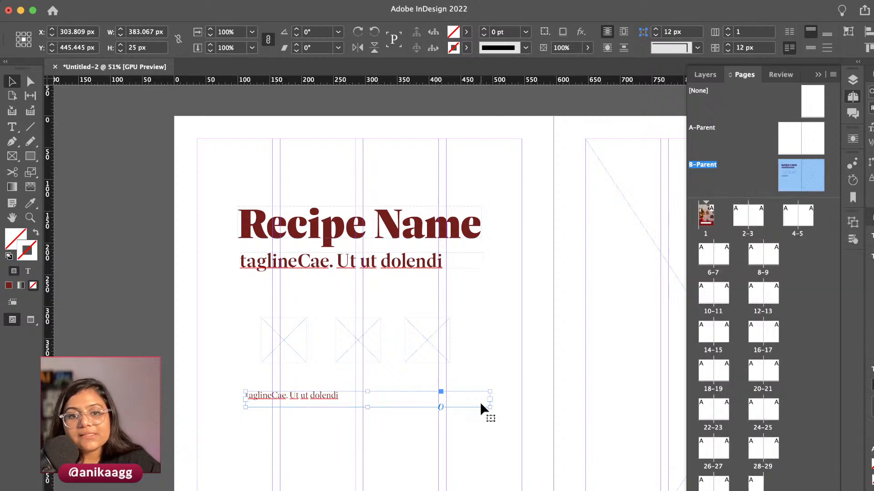
pyautogui.click(490, 412)
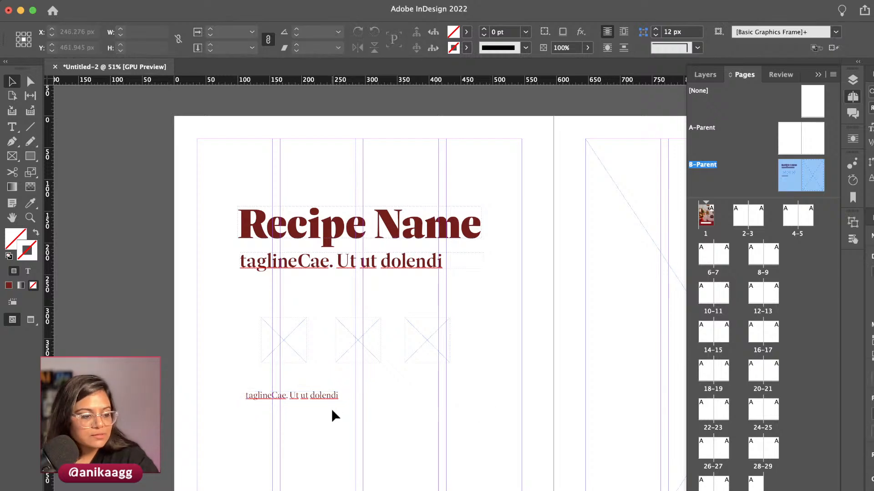
# Move the small caption up closer to the placeholders, narrow it to about 93 px, and place a copy beneath each of the three placeholders
pyautogui.scroll(3, 332, 409)
pyautogui.scroll(-4, 330, 408)
pyautogui.hscroll(-2, 337, 406)
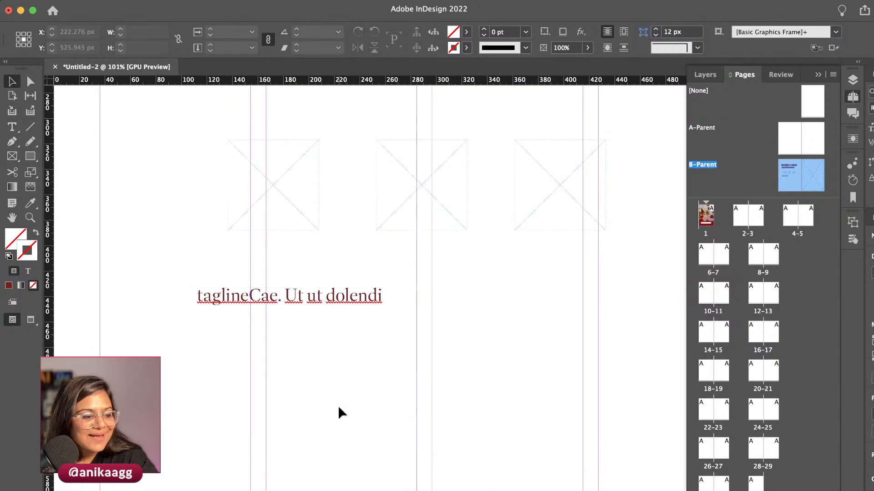
pyautogui.scroll(-1, 304, 331)
pyautogui.scroll(4, 300, 329)
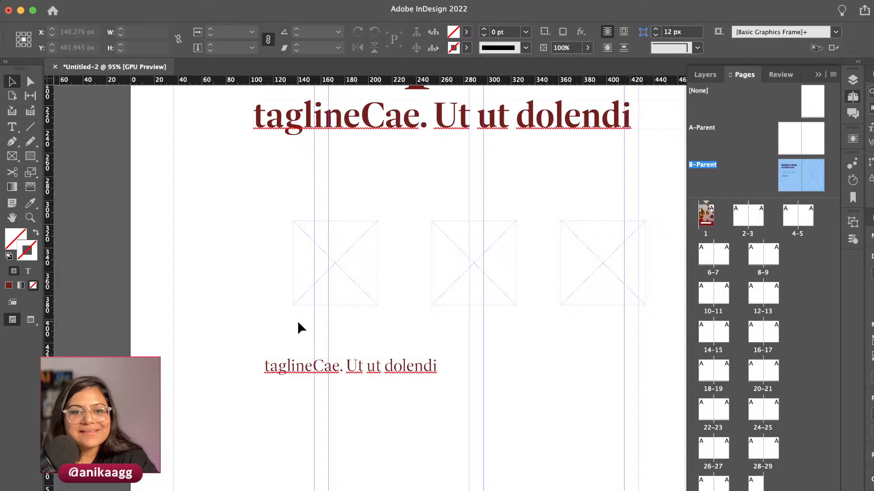
pyautogui.rightClick(351, 365)
pyautogui.click(332, 372)
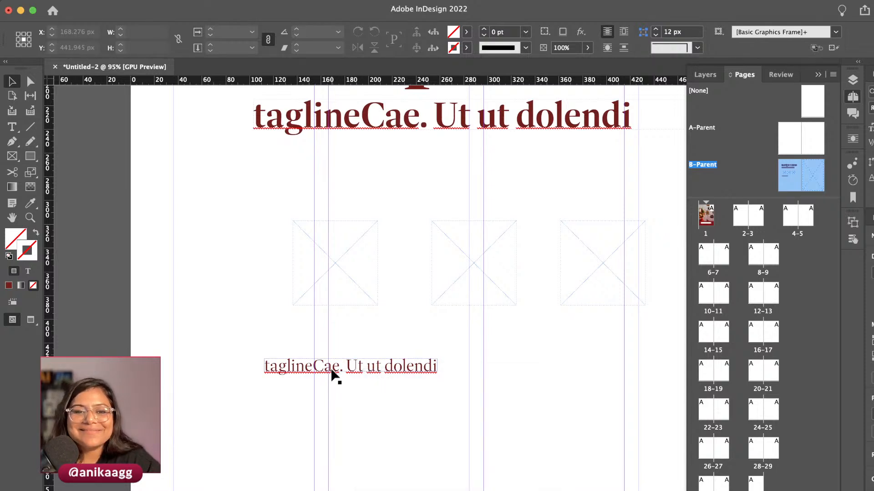
pyautogui.moveTo(335, 376); pyautogui.dragTo(339, 353)
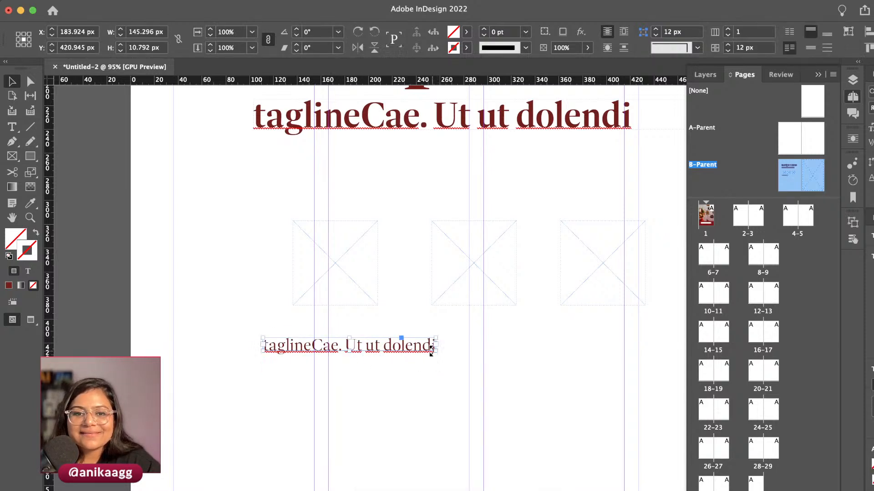
pyautogui.moveTo(435, 351); pyautogui.dragTo(601, 357)
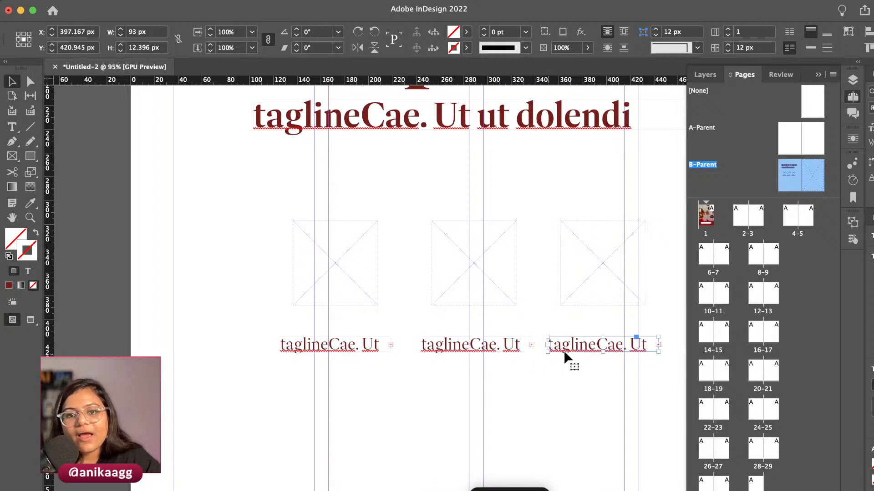
# Select all three captions and reduce their font size slightly
pyautogui.keyDown('shift'); pyautogui.click(472, 347); pyautogui.keyUp('shift')
pyautogui.keyDown('shift'); pyautogui.click(364, 349); pyautogui.keyUp('shift')
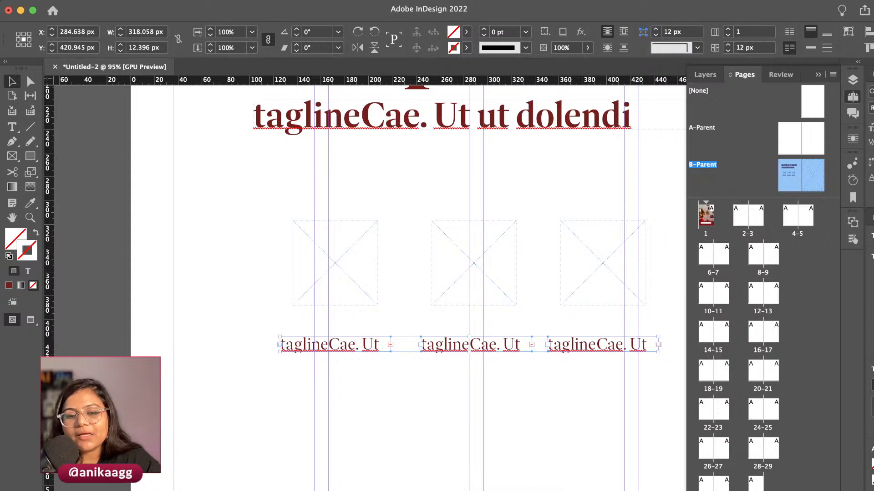
pyautogui.press('super+shift+comma')
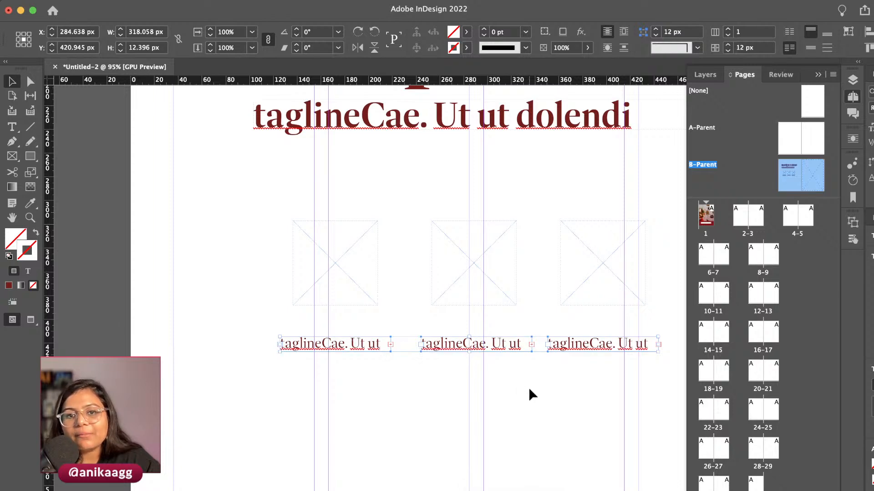
# Space the three placeholder-and-caption pairs farther apart, then shift the whole row slightly left to centre it under the tagline
pyautogui.scroll(-5, 528, 370)
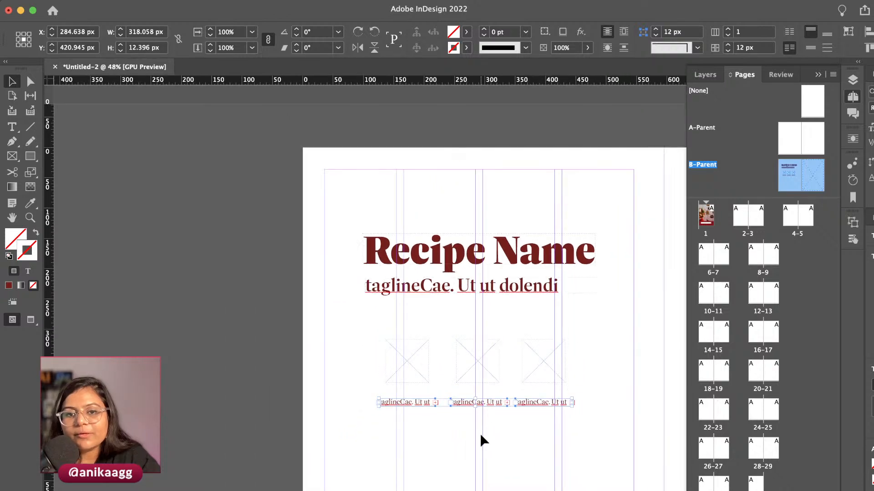
pyautogui.click(480, 433)
pyautogui.moveTo(460, 338); pyautogui.dragTo(552, 401)
pyautogui.moveTo(547, 324); pyautogui.dragTo(585, 411)
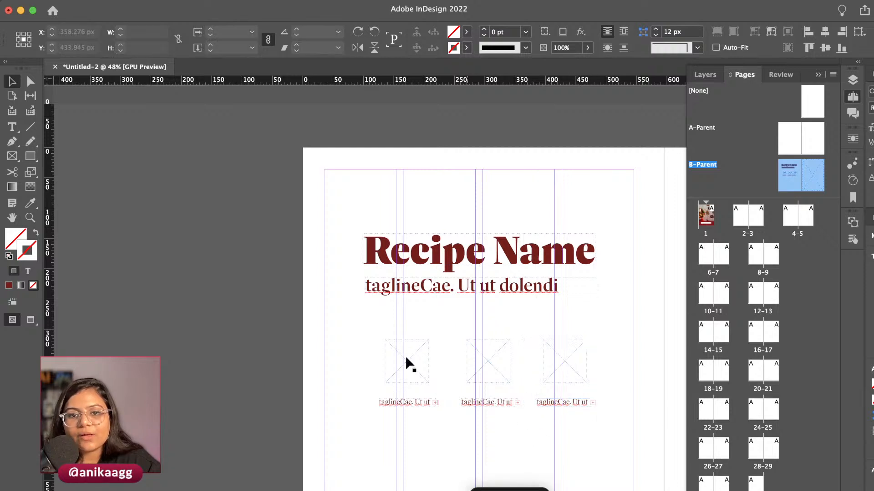
pyautogui.moveTo(354, 335); pyautogui.dragTo(578, 413)
pyautogui.moveTo(549, 377); pyautogui.dragTo(542, 381)
pyautogui.click(505, 444)
# Select the title, tagline, placeholders and captions together and move them down about 33 px
pyautogui.scroll(-4, 437, 350)
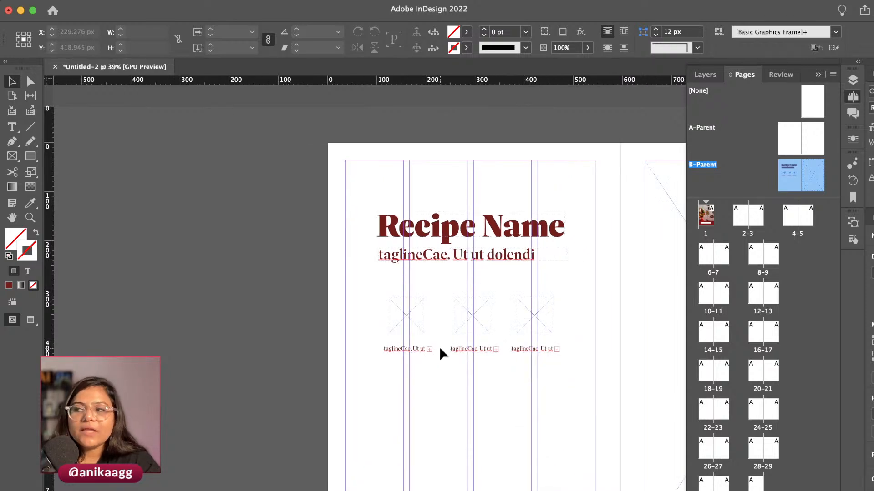
pyautogui.moveTo(308, 228); pyautogui.dragTo(470, 353)
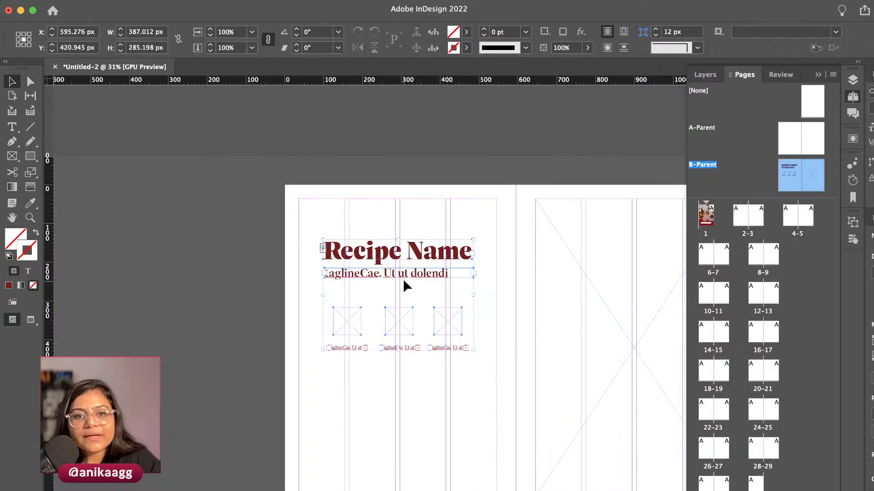
pyautogui.moveTo(403, 279); pyautogui.dragTo(405, 287)
pyautogui.click(408, 405)
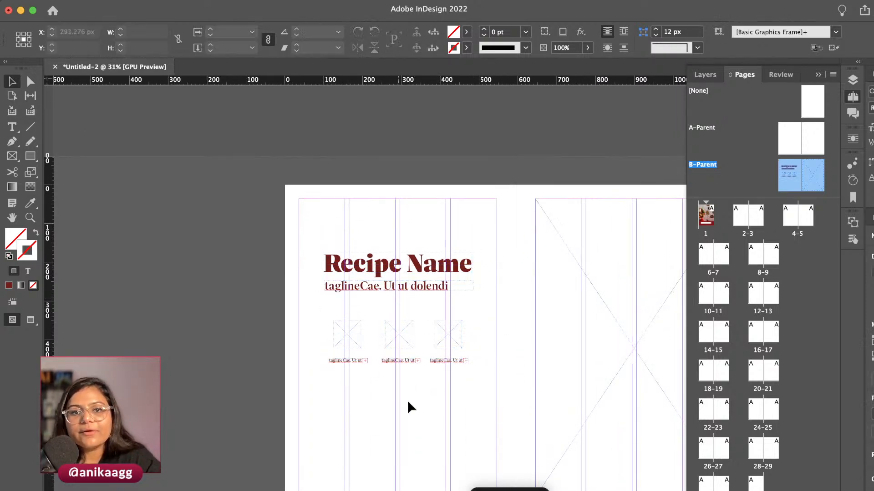
# Place a duplicate of the "Recipe Name" title frame above the original title
pyautogui.scroll(5, 433, 287)
pyautogui.scroll(1, 469, 267)
pyautogui.moveTo(464, 284); pyautogui.dragTo(455, 215)
# Replace all the text in the duplicated title frame with "01"
pyautogui.doubleClick(456, 210)
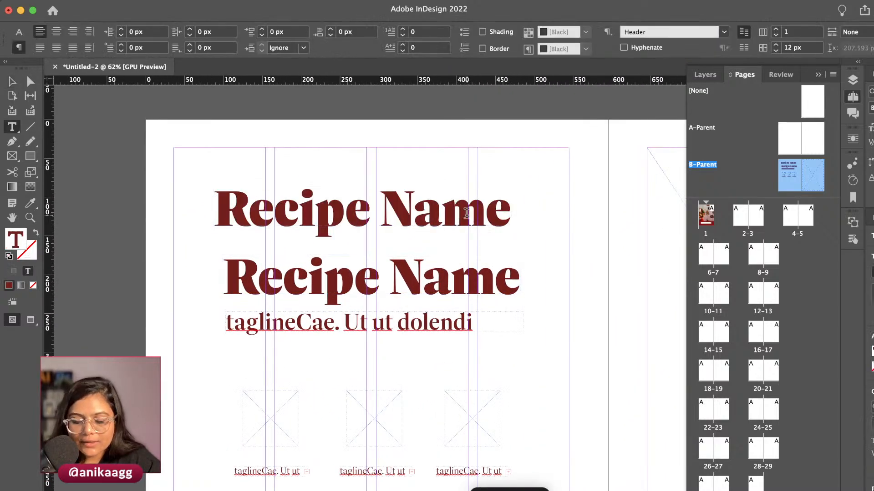
pyautogui.doubleClick(457, 208)
pyautogui.press('BackSpace')
pyautogui.press('Escape')
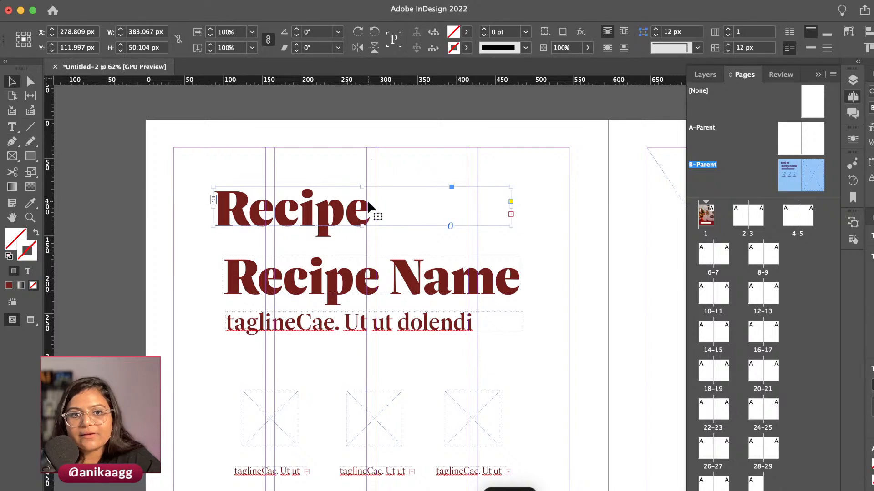
pyautogui.tripleClick(370, 199)
pyautogui.write('01')
pyautogui.press('Escape')
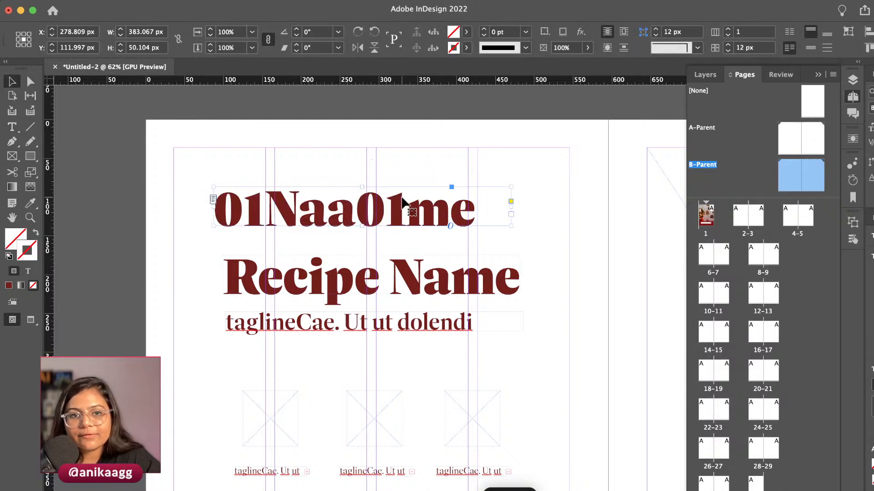
pyautogui.doubleClick(409, 207)
pyautogui.hotkey('ctrl', 'a')
pyautogui.write('01')
pyautogui.press('Escape')
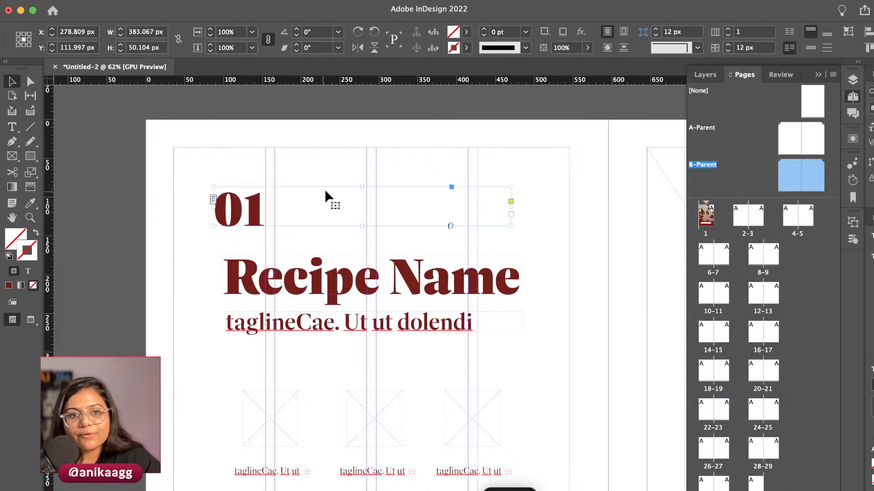
# Fit the "01" frame to its text and move it above the title, aligned with the title's right edge
pyautogui.doubleClick(508, 224)
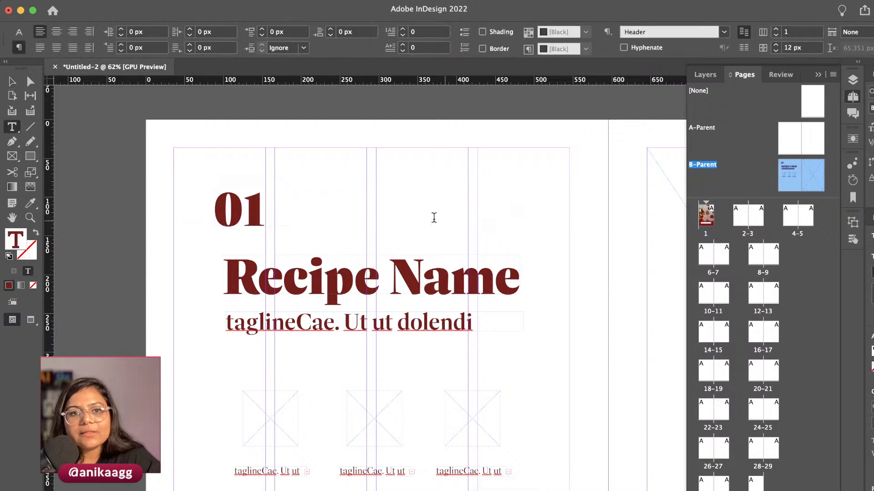
pyautogui.press('Escape')
pyautogui.moveTo(512, 224); pyautogui.dragTo(491, 213)
pyautogui.moveTo(504, 207); pyautogui.dragTo(511, 212)
pyautogui.press('super+minus')
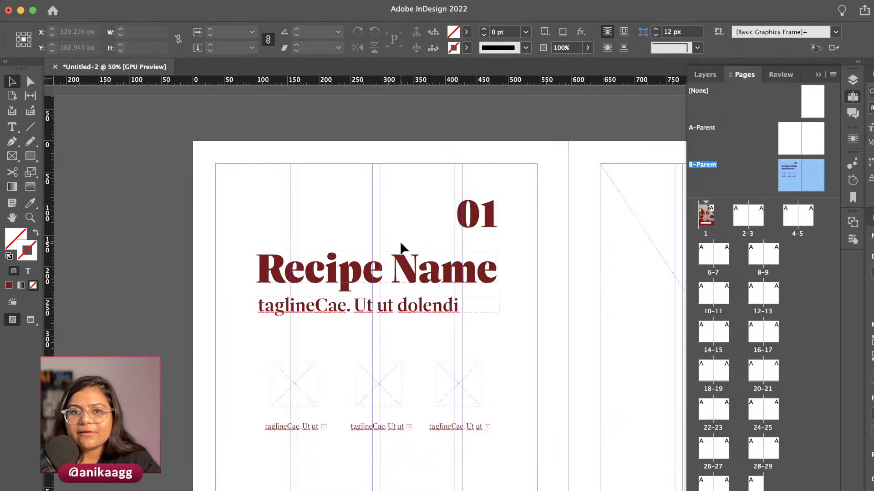
# Draw a horizontal line about 203 px long beside the "01", vertically centred on the number
pyautogui.scroll(2, 249, 189)
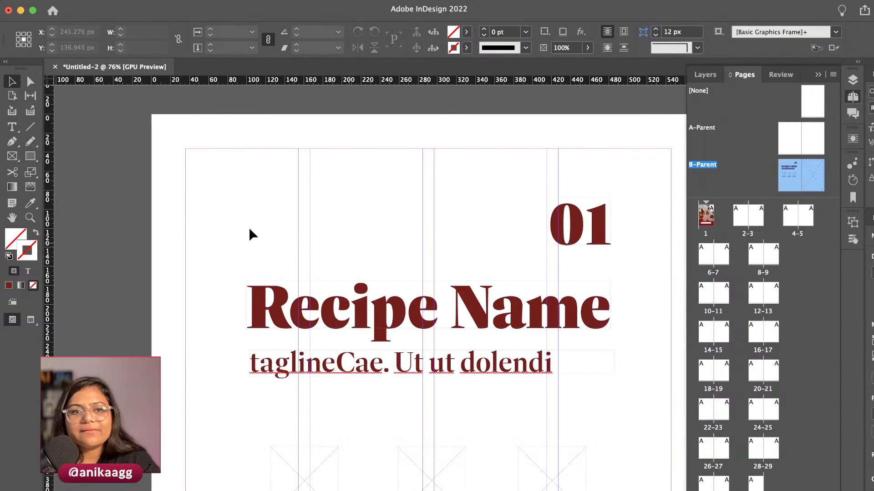
pyautogui.click(31, 129)
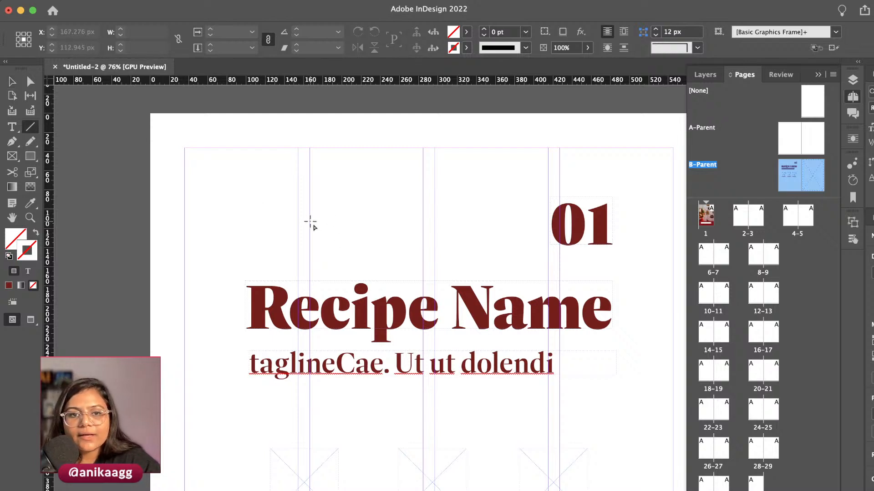
pyautogui.moveTo(310, 222); pyautogui.dragTo(505, 227)
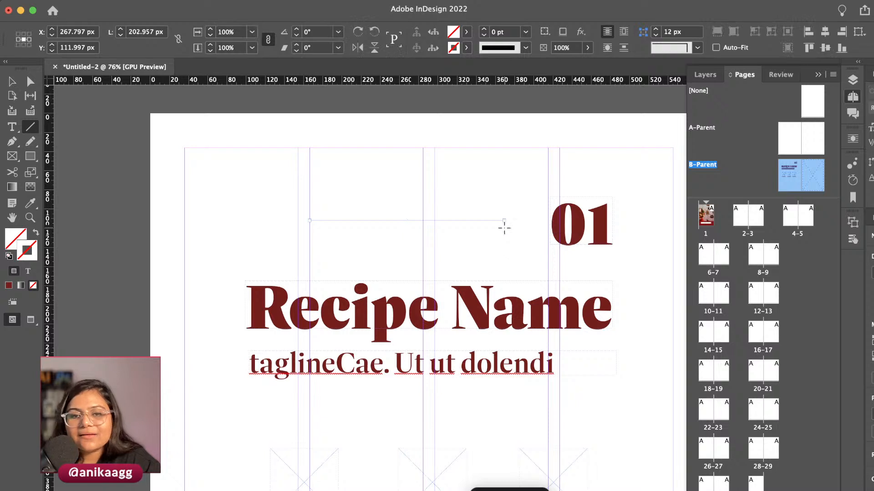
pyautogui.press('v')
pyautogui.moveTo(447, 195); pyautogui.dragTo(413, 236)
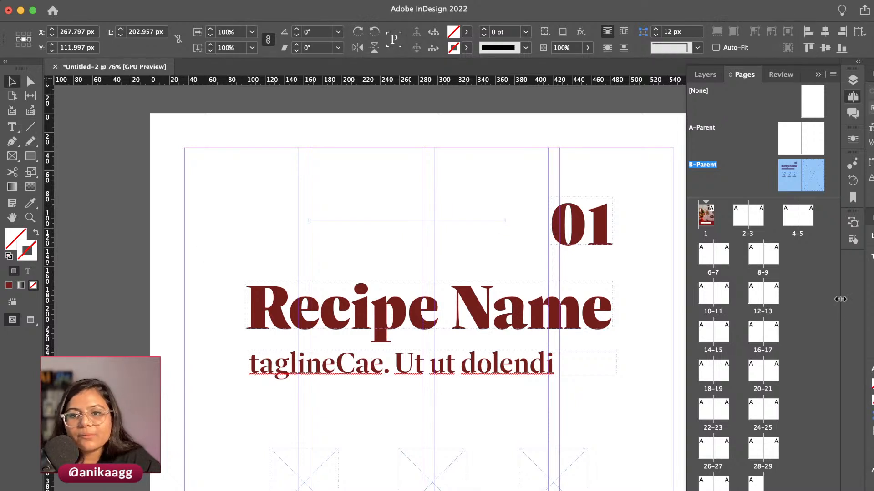
# Give the horizontal line a 1 pt dark red stroke from the swatches
pyautogui.press('F5')
pyautogui.scroll(-2, 794, 486)
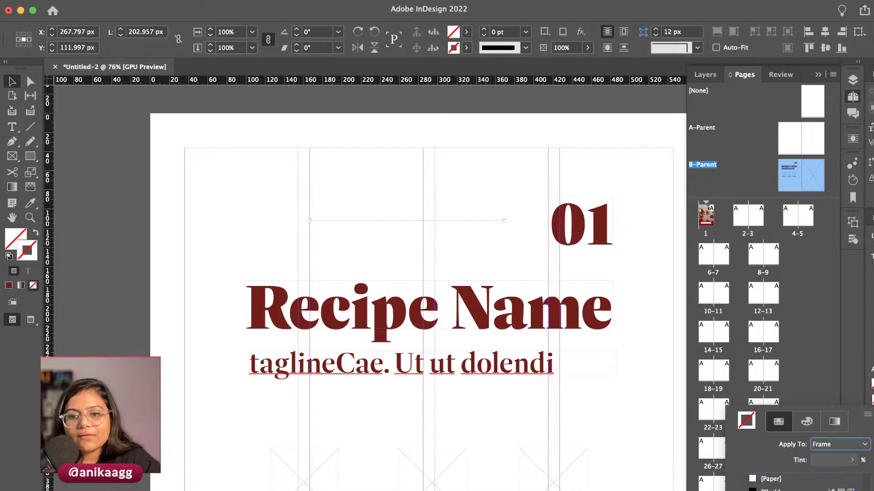
pyautogui.click(794, 490)
pyautogui.click(519, 175)
pyautogui.click(520, 175)
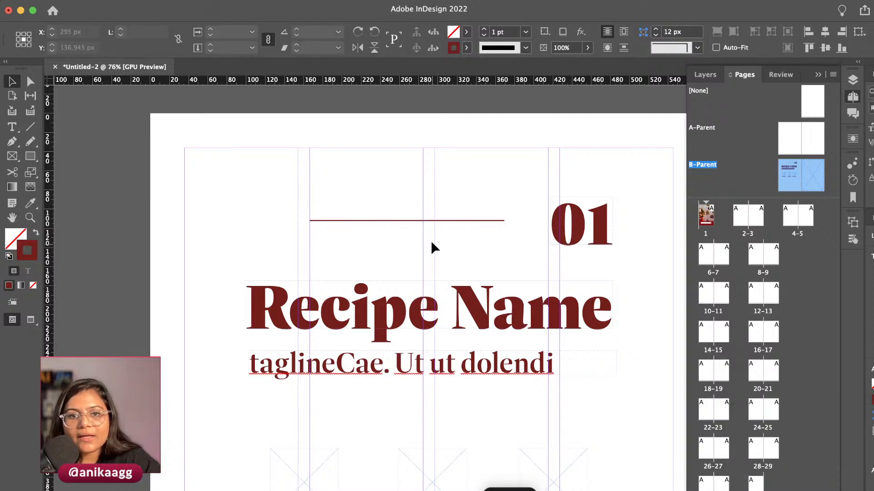
# Undo the line's dark red stroke, reselect the line, and redo the stroke
pyautogui.click(433, 221)
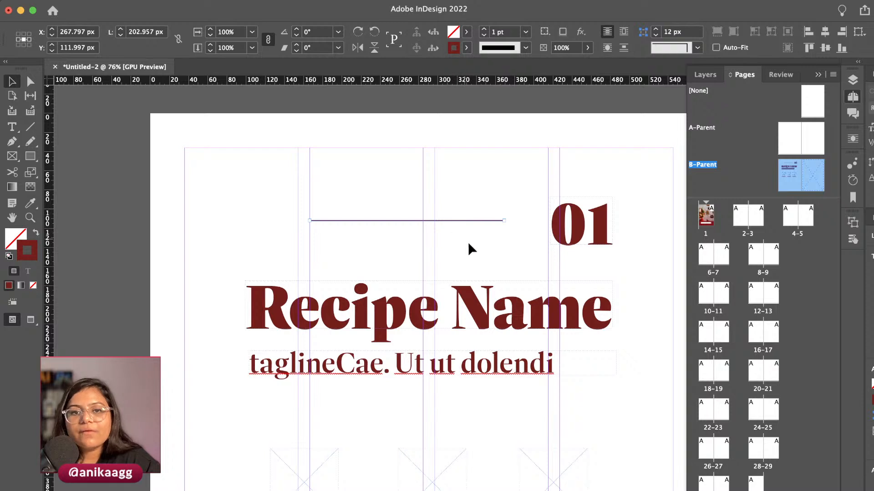
pyautogui.press('super+z')
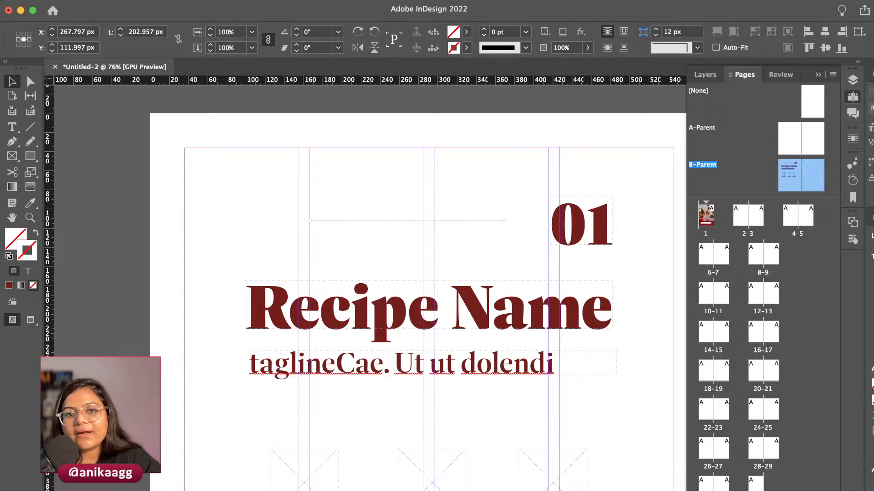
pyautogui.click(513, 221)
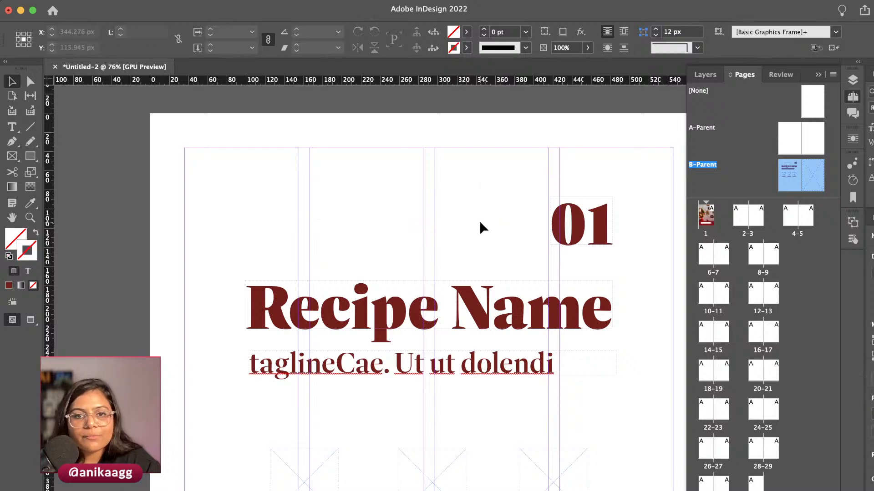
pyautogui.click(479, 221)
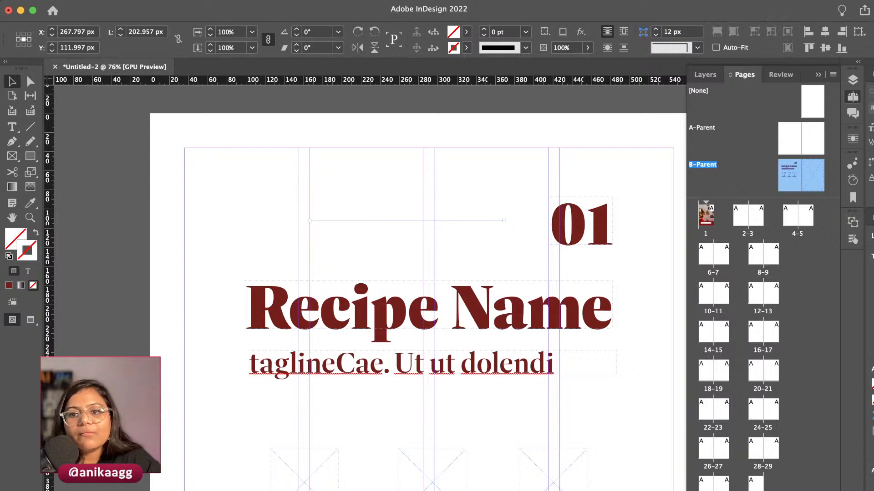
pyautogui.press('super+shift+z')
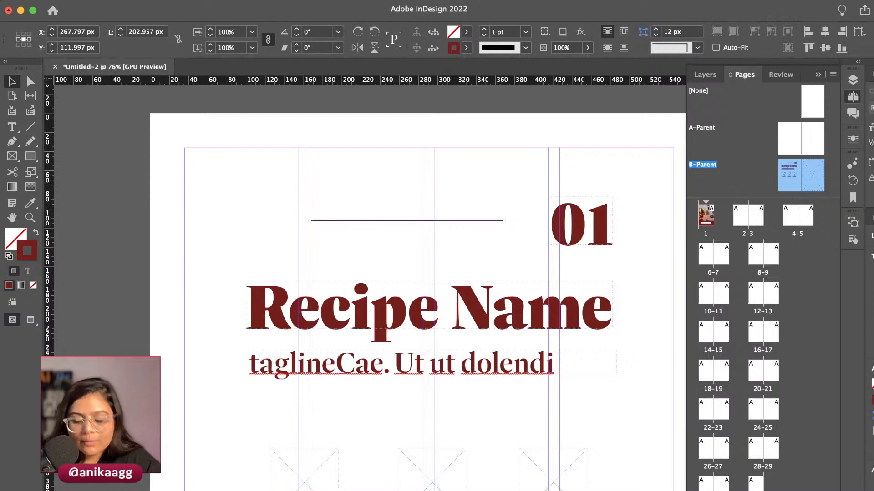
# Thin the horizontal line's stroke to 0.25 pt and move the line down level with the bottom of the "01"
pyautogui.write('0.25')
pyautogui.press('Return')
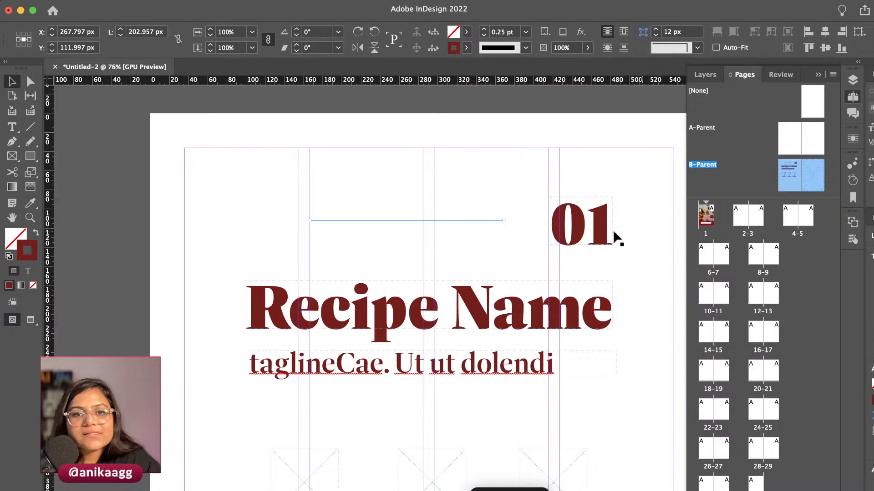
pyautogui.moveTo(424, 220); pyautogui.dragTo(425, 244)
pyautogui.click(463, 183)
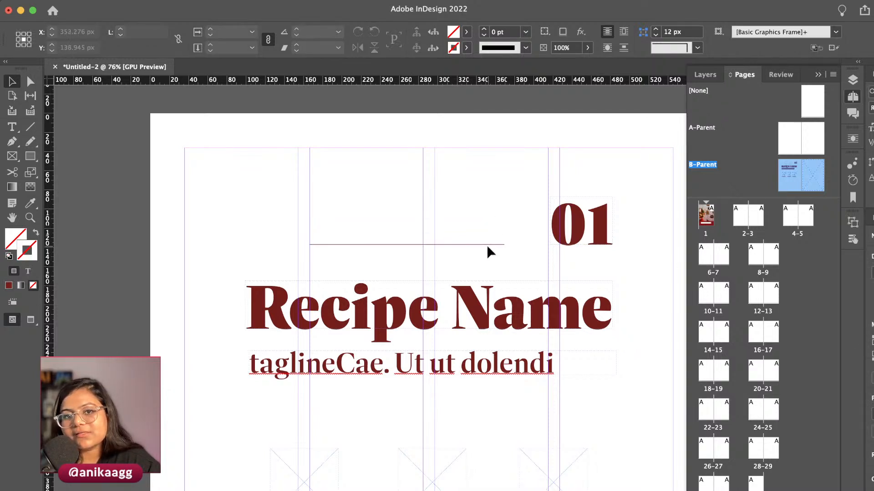
# Scale down the three icon placeholders with their captions and keep them roughly centred below the tagline
pyautogui.scroll(-1, 473, 269)
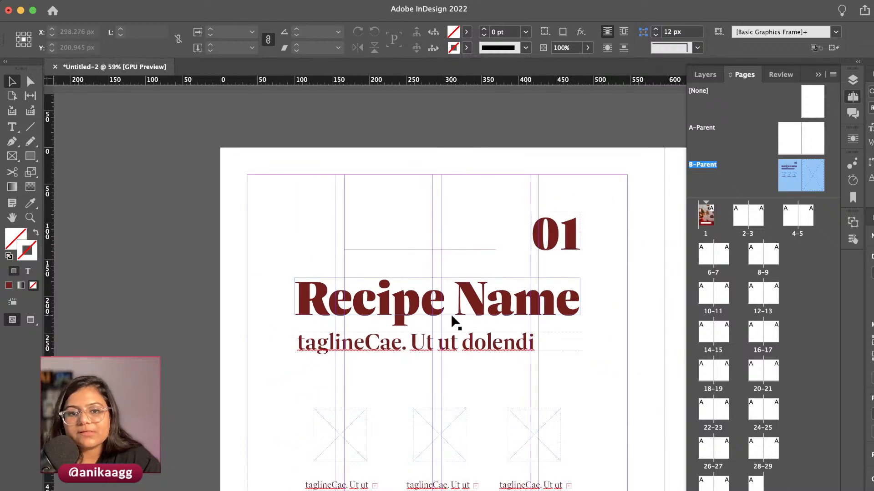
pyautogui.scroll(-1, 460, 386)
pyautogui.scroll(-2, 459, 391)
pyautogui.scroll(2, 414, 398)
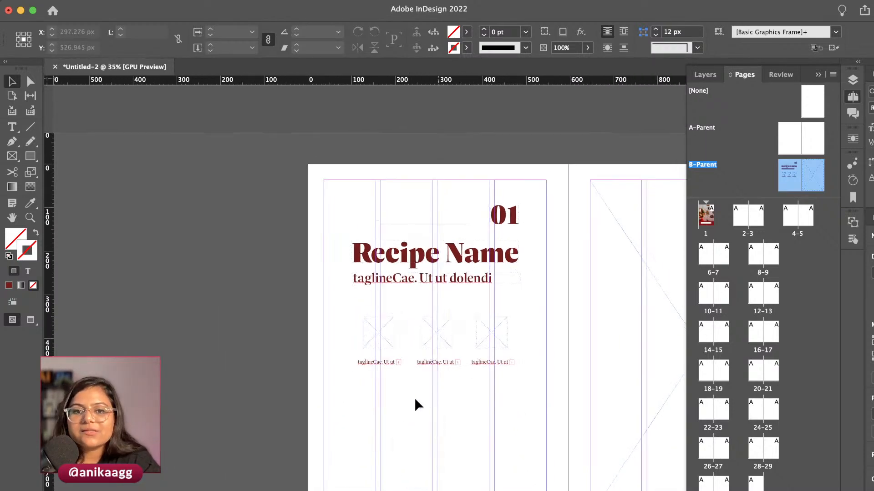
pyautogui.moveTo(309, 287); pyautogui.dragTo(511, 354)
pyautogui.moveTo(433, 328); pyautogui.dragTo(448, 318)
pyautogui.click(430, 373)
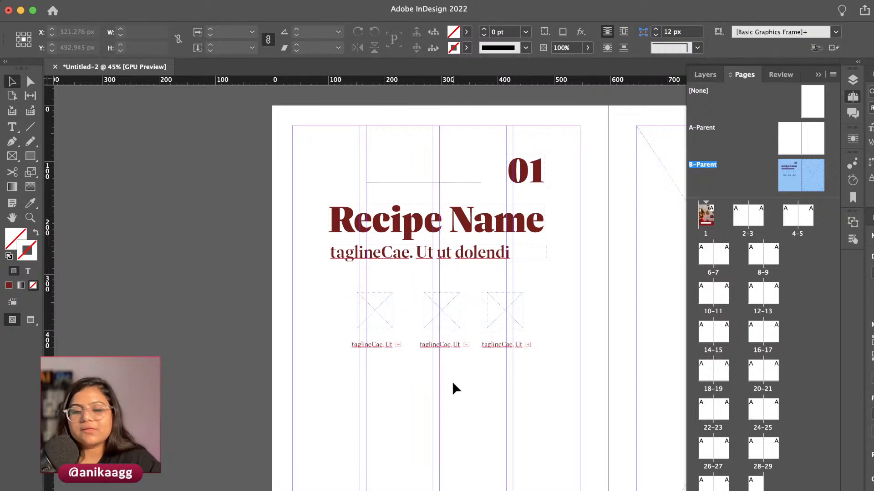
# Draw a text frame about 182 x 315 px below the icon captions, aligned with the title's left edge, and fill it with placeholder text
pyautogui.click(12, 128)
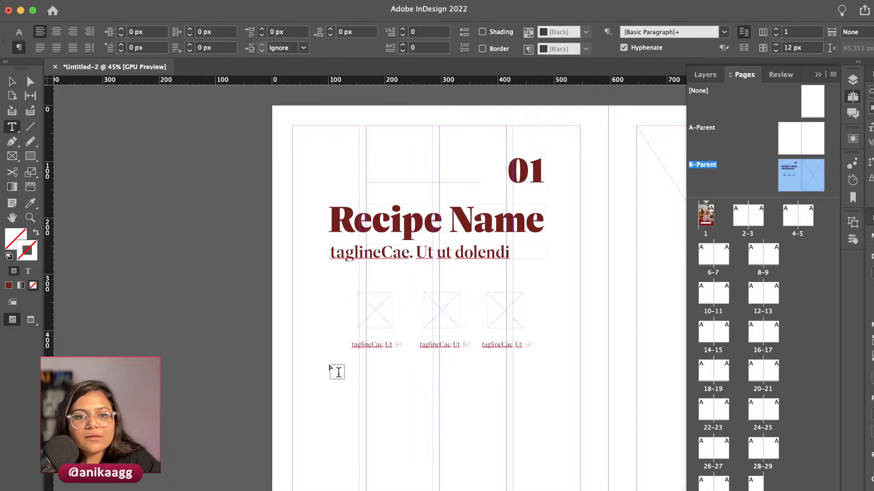
pyautogui.moveTo(331, 368); pyautogui.dragTo(433, 490)
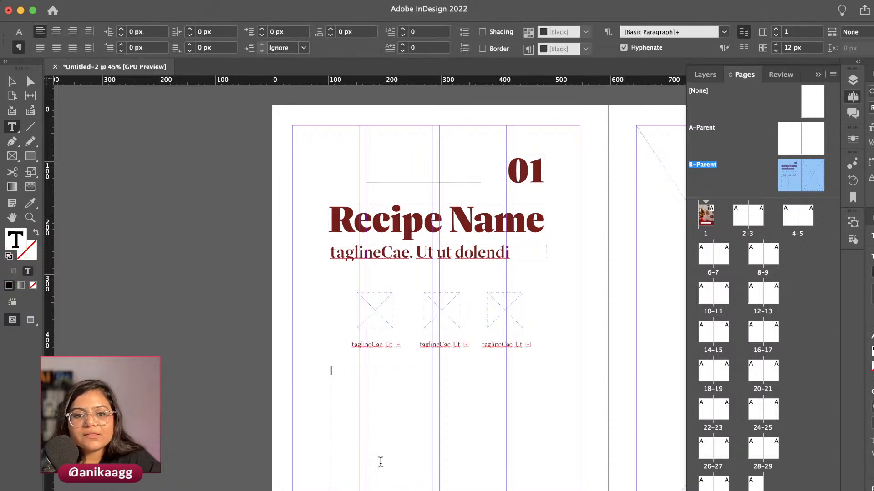
pyautogui.press('Escape')
pyautogui.rightClick(347, 399)
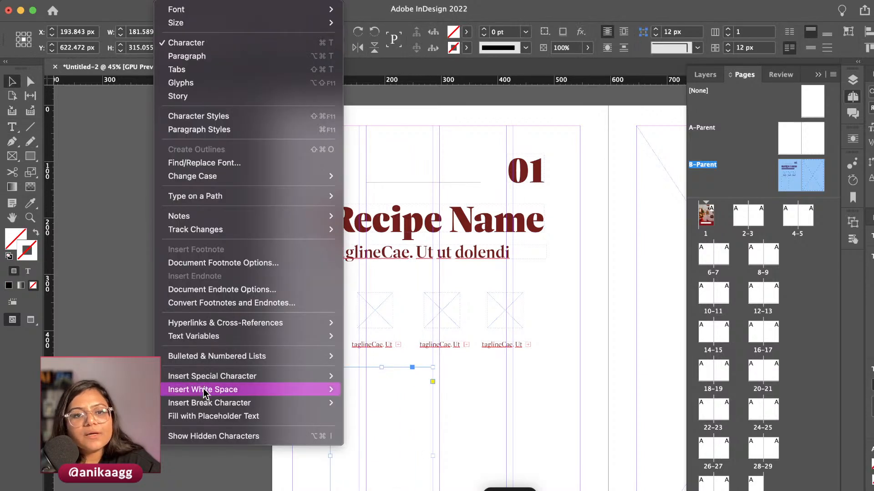
pyautogui.click(214, 417)
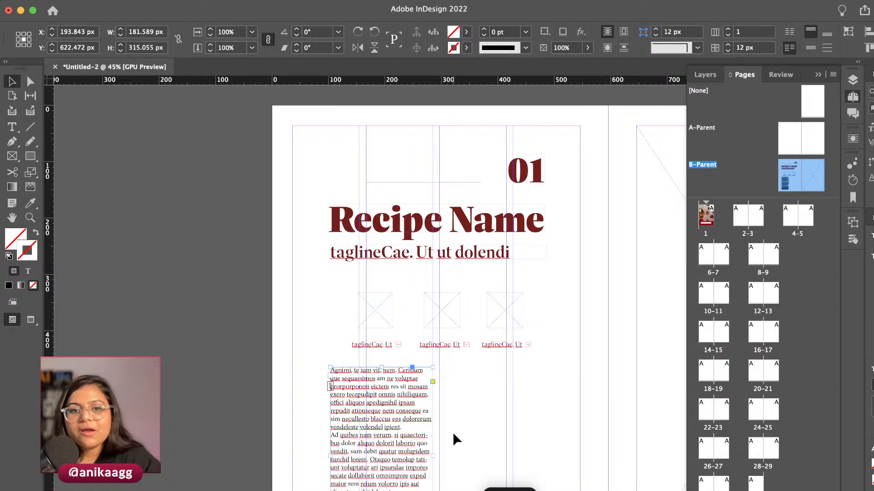
# Try to place a copy of the placeholder text frame beside the original as a second column
pyautogui.scroll(-1, 453, 430)
pyautogui.scroll(3, 409, 373)
pyautogui.scroll(-3, 416, 459)
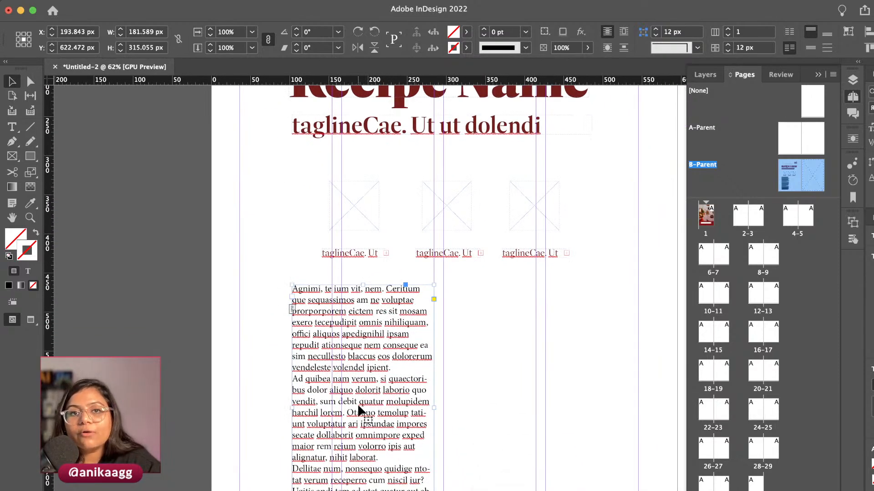
pyautogui.moveTo(337, 389); pyautogui.dragTo(491, 389)
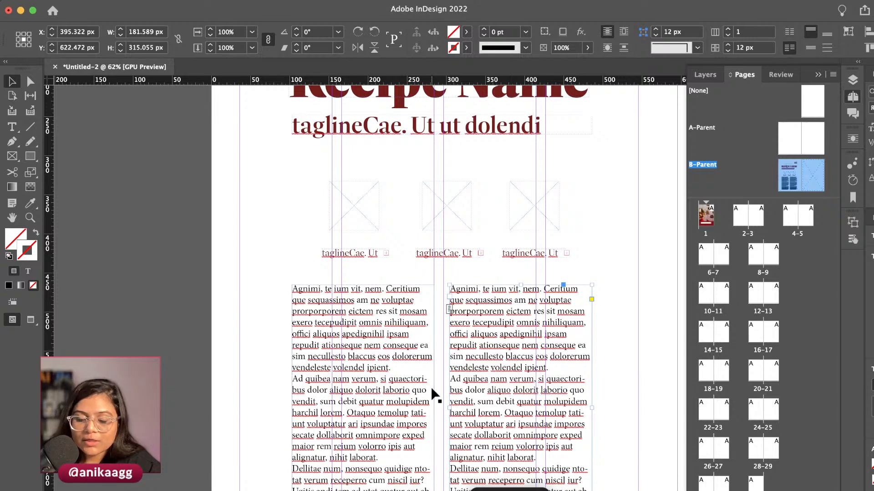
pyautogui.press('super+z')
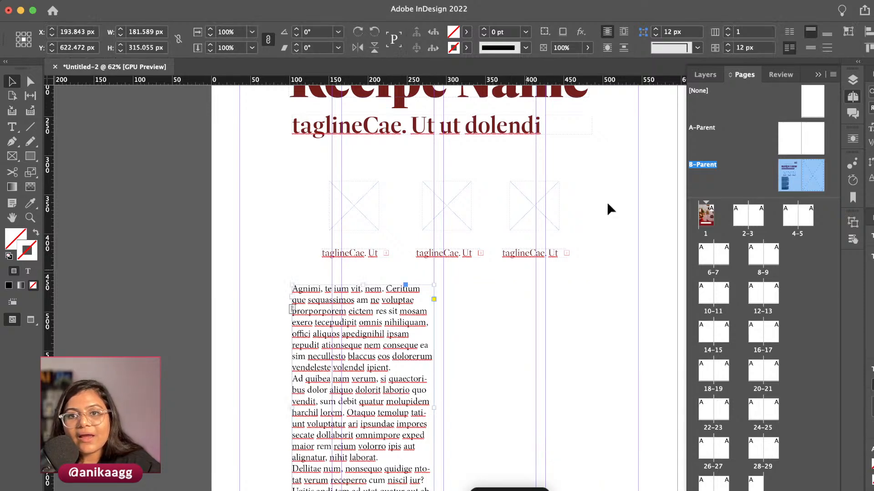
pyautogui.click(503, 321)
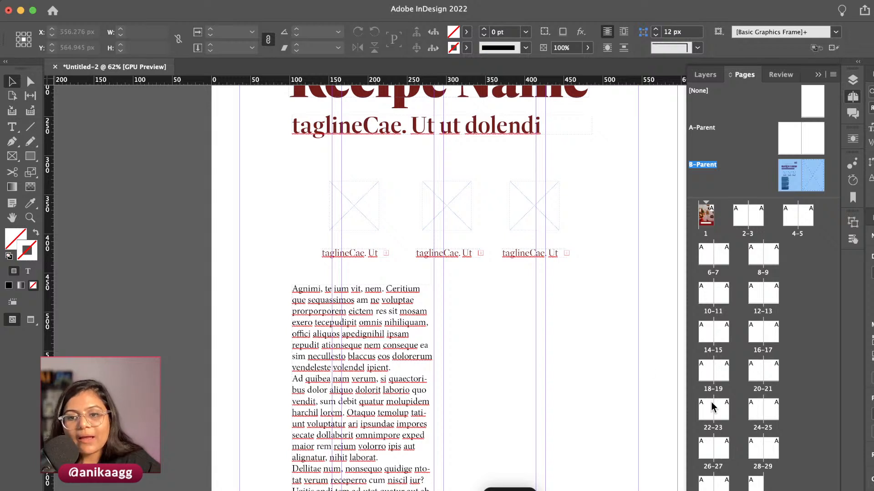
# Create a paragraph style named BulletedList for the placeholder text frame, based on [Basic Paragraph]
pyautogui.click(392, 318)
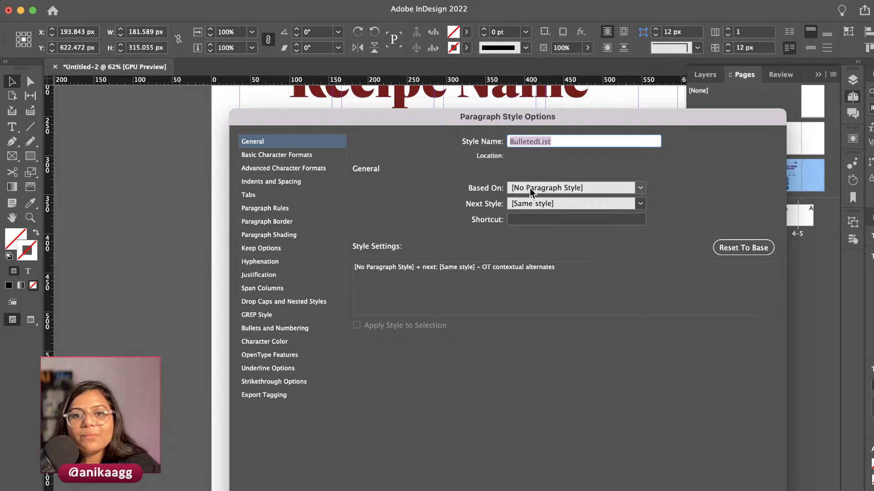
pyautogui.click(547, 188)
pyautogui.click(543, 240)
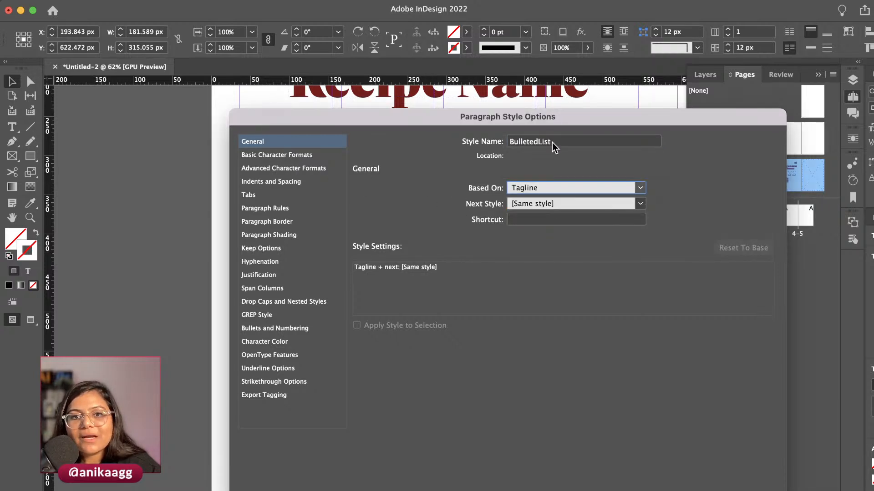
pyautogui.moveTo(550, 124); pyautogui.dragTo(737, 122)
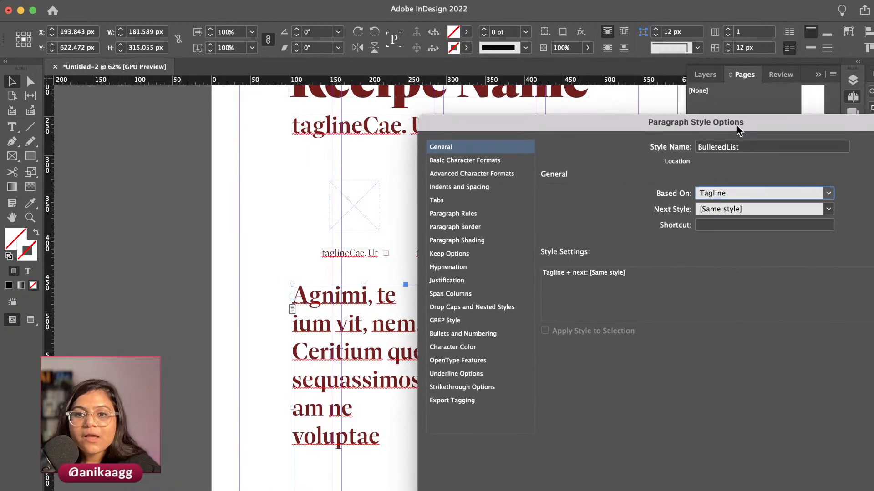
pyautogui.click(739, 191)
pyautogui.click(736, 226)
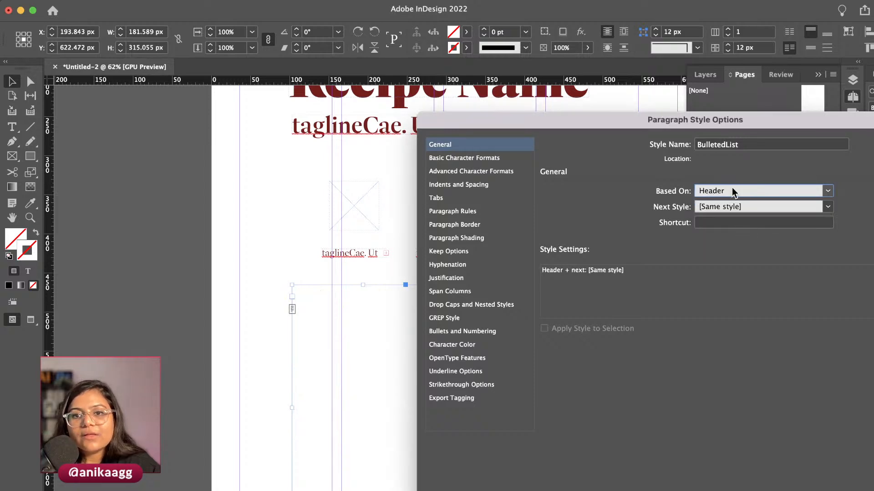
pyautogui.click(732, 191)
pyautogui.click(725, 217)
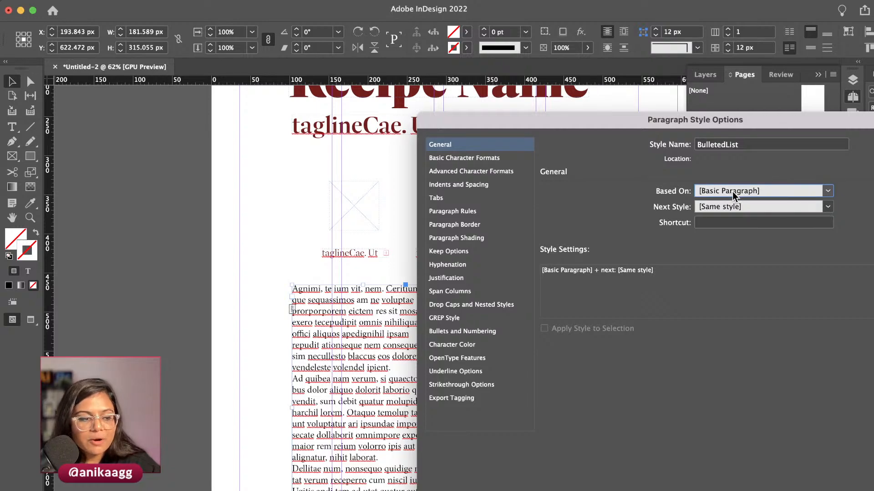
pyautogui.press('super+Tab')
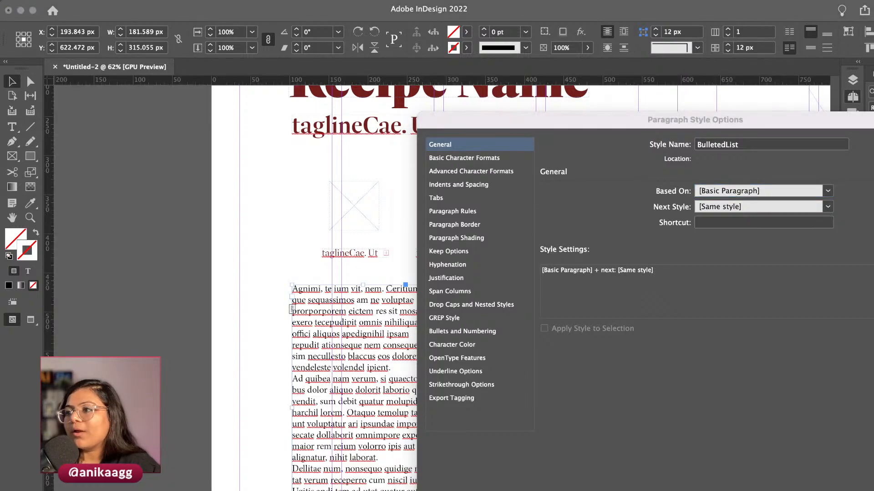
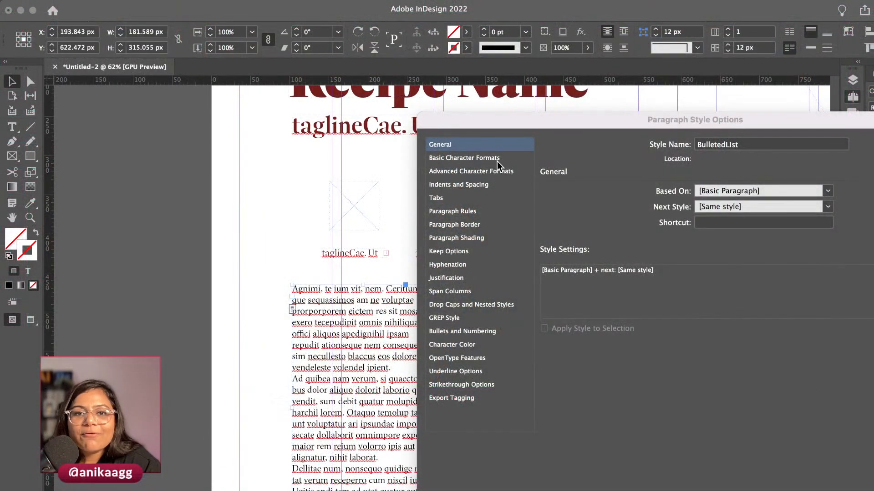
# Set the BulletedList style's font family to Degular and its size to 9 pt
pyautogui.click(477, 167)
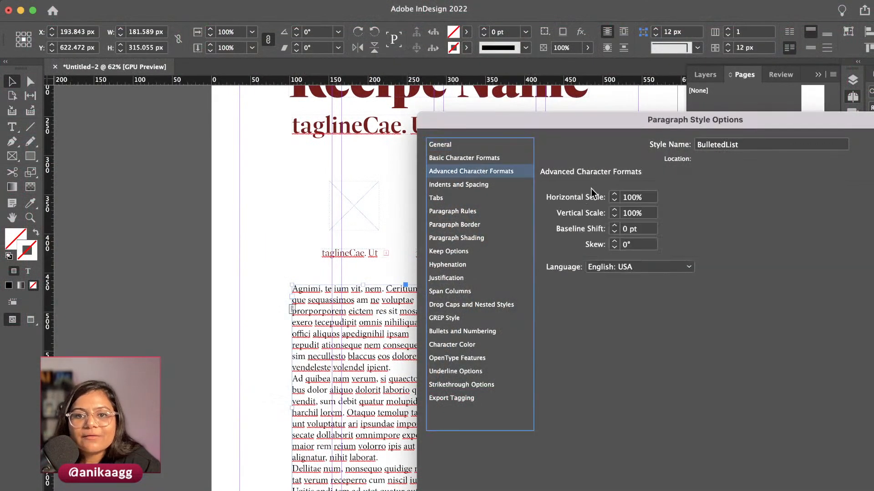
pyautogui.click(487, 157)
pyautogui.click(674, 195)
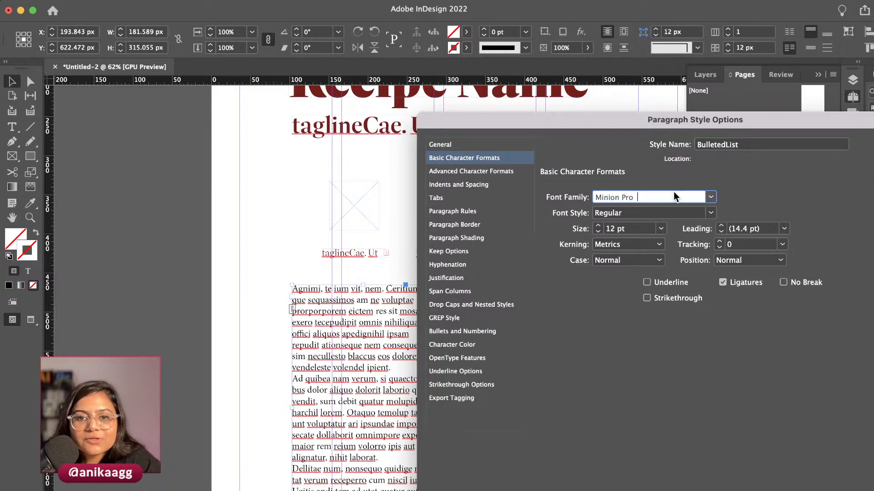
pyautogui.write('Sabon LT')
pyautogui.press('super+a')
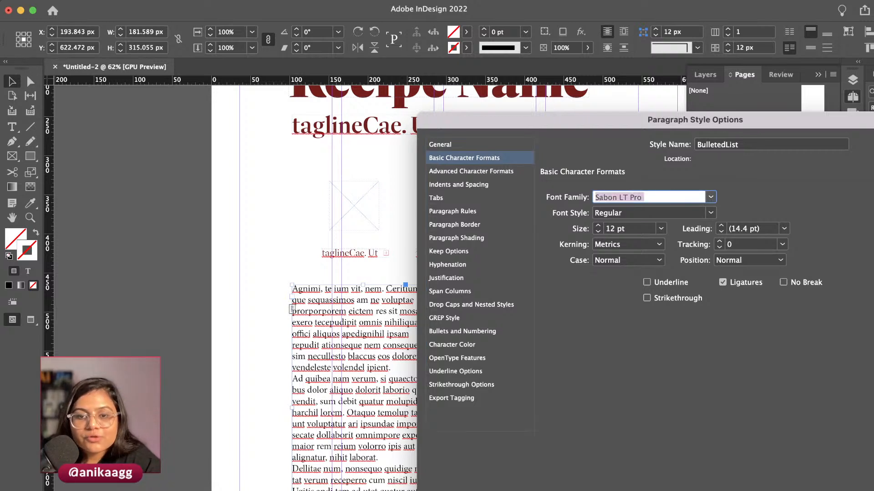
pyautogui.write('Dashiell Fine')
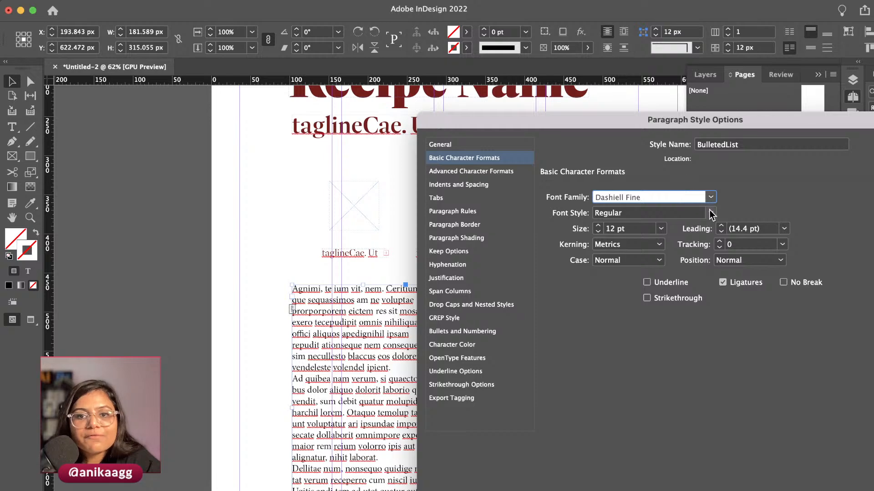
pyautogui.click(660, 228)
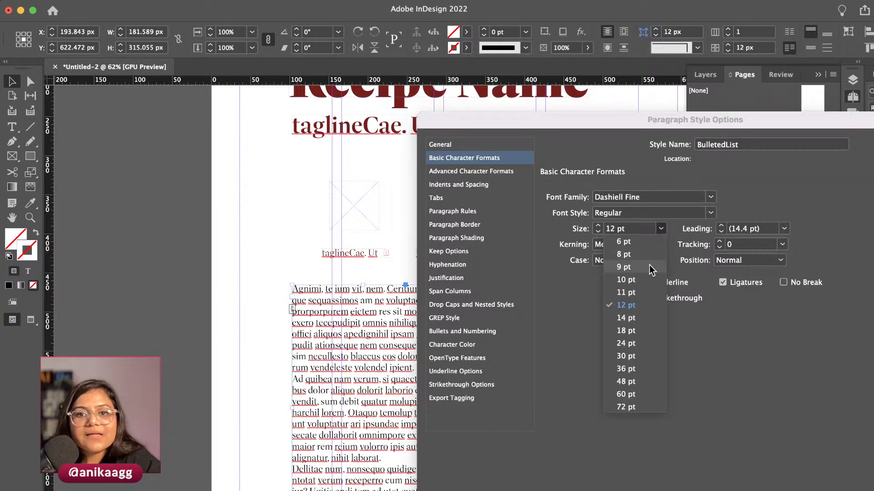
pyautogui.click(624, 267)
pyautogui.click(670, 193)
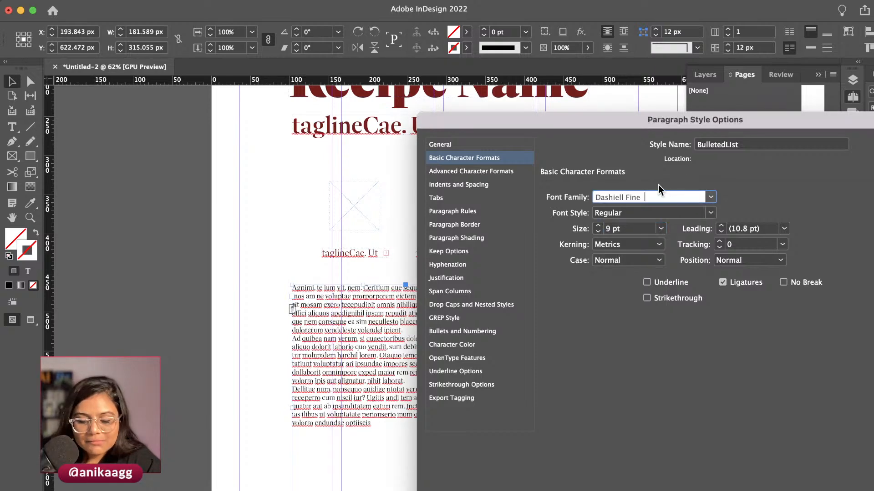
pyautogui.write('Degular')
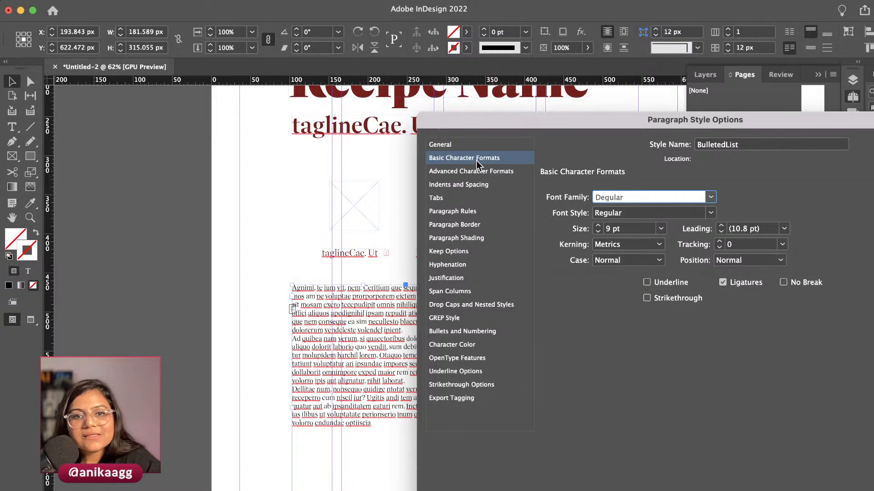
# Turn off hyphenation in the BulletedList paragraph style
pyautogui.click(476, 173)
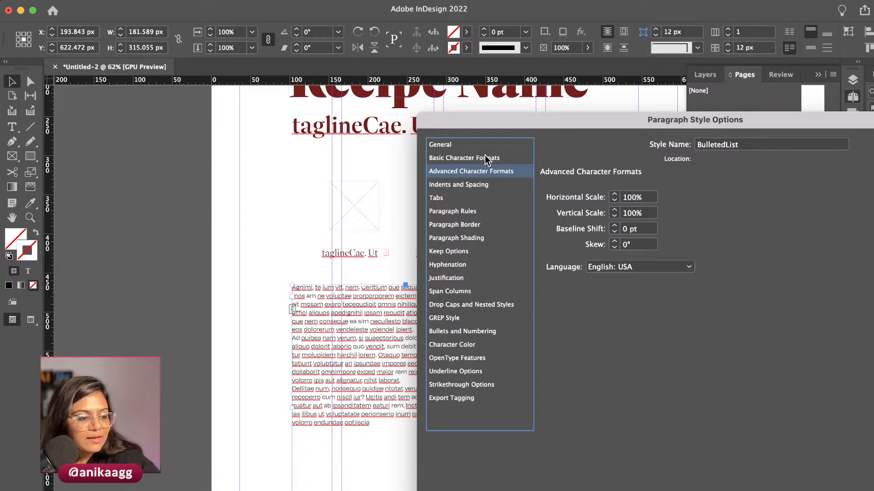
pyautogui.click(489, 185)
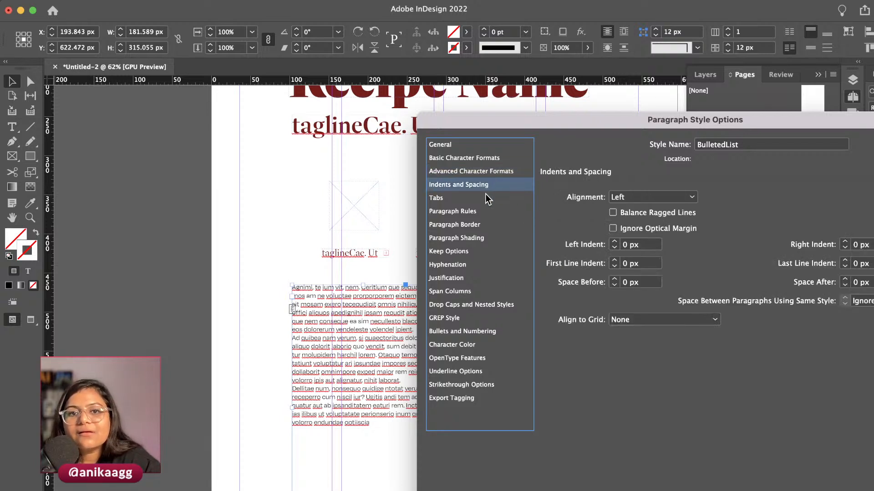
pyautogui.click(489, 174)
pyautogui.click(494, 187)
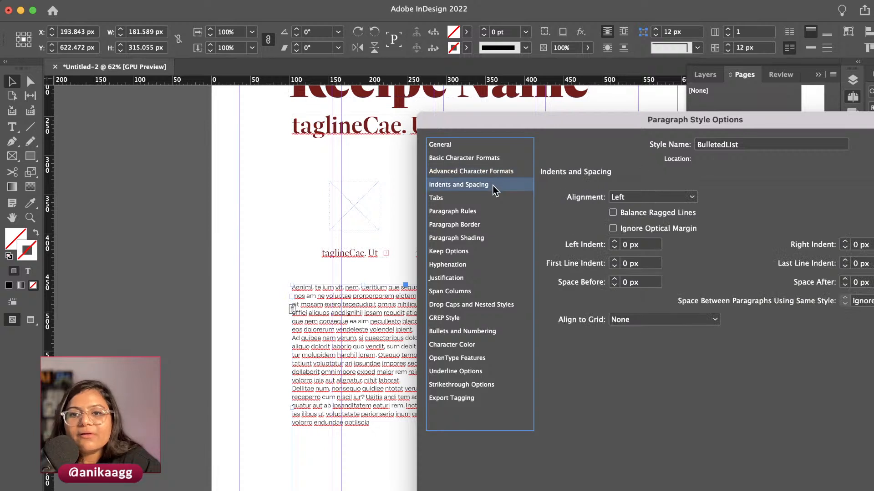
pyautogui.click(493, 212)
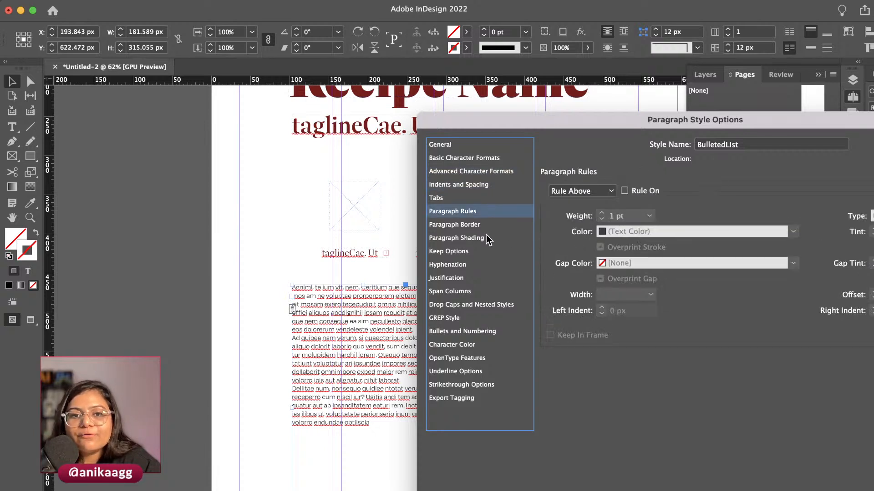
pyautogui.click(485, 265)
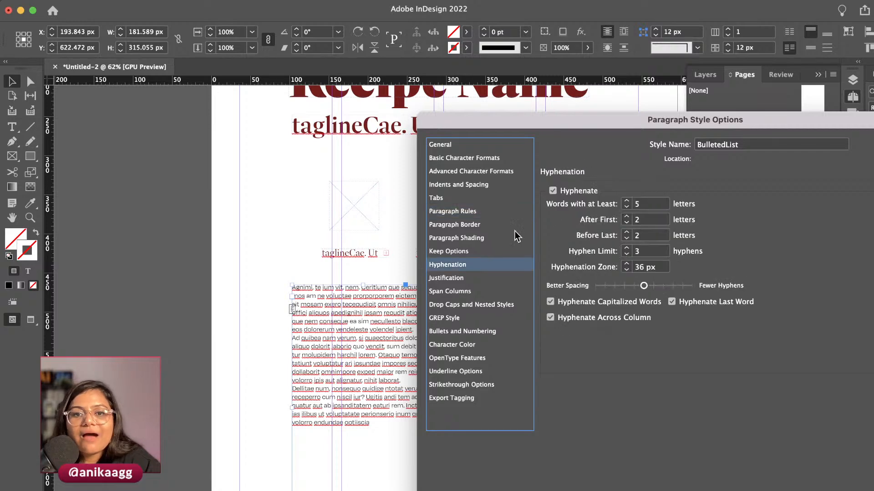
pyautogui.click(552, 191)
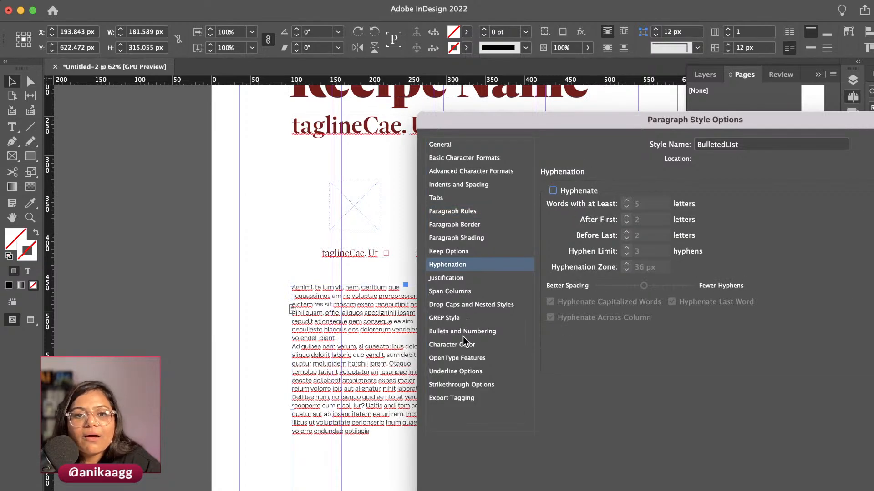
# Look through the BulletedList style's character format, paragraph rule, border, shading and keep settings
pyautogui.click(447, 210)
pyautogui.click(459, 172)
pyautogui.click(468, 160)
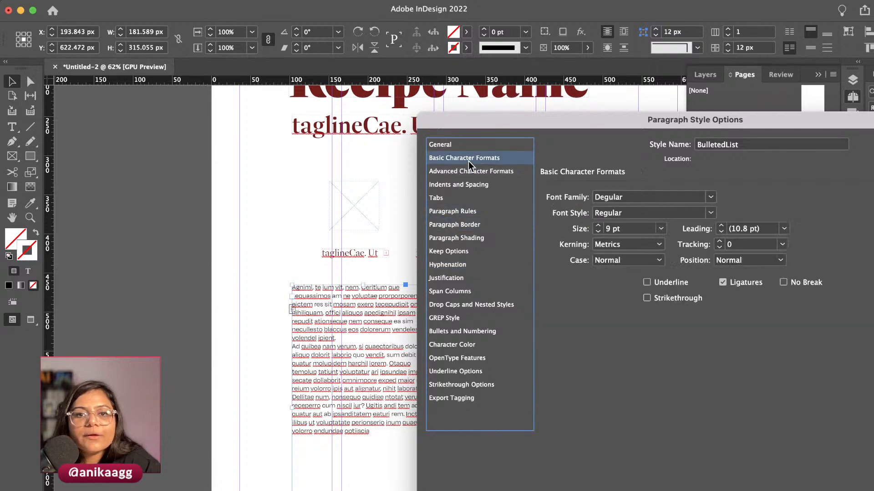
pyautogui.click(468, 212)
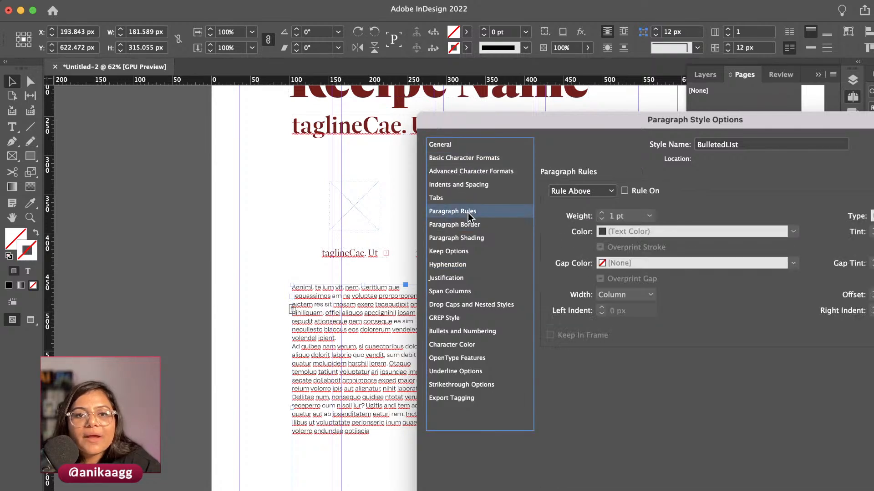
pyautogui.click(455, 225)
pyautogui.click(470, 248)
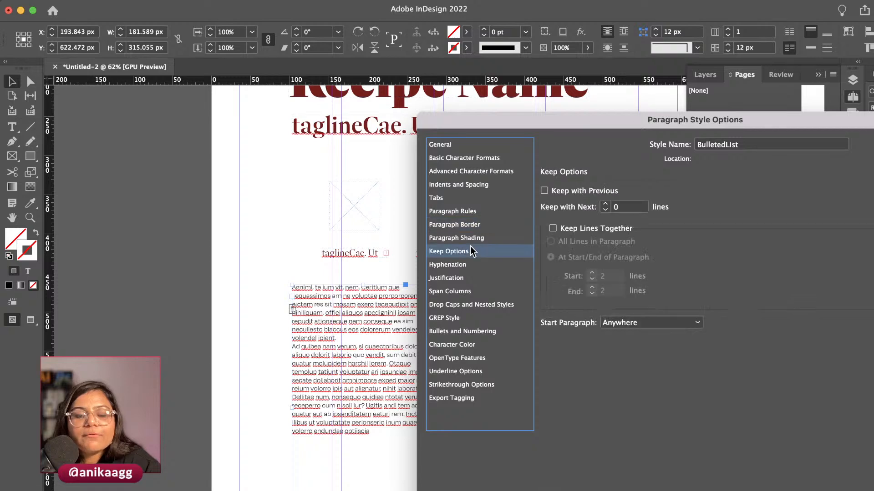
pyautogui.click(477, 238)
# Set the BulletedList style's list type to Bullets and inspect the bulleted placeholder text up close
pyautogui.click(478, 344)
pyautogui.press('Up')
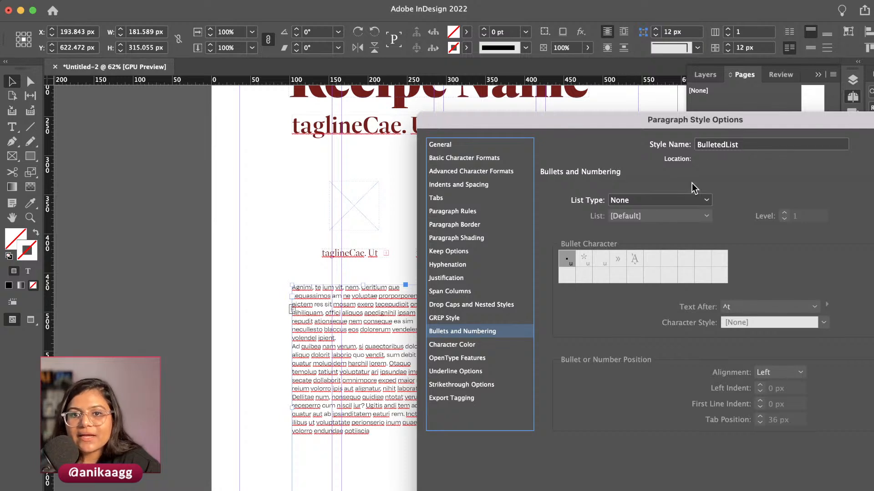
pyautogui.click(667, 199)
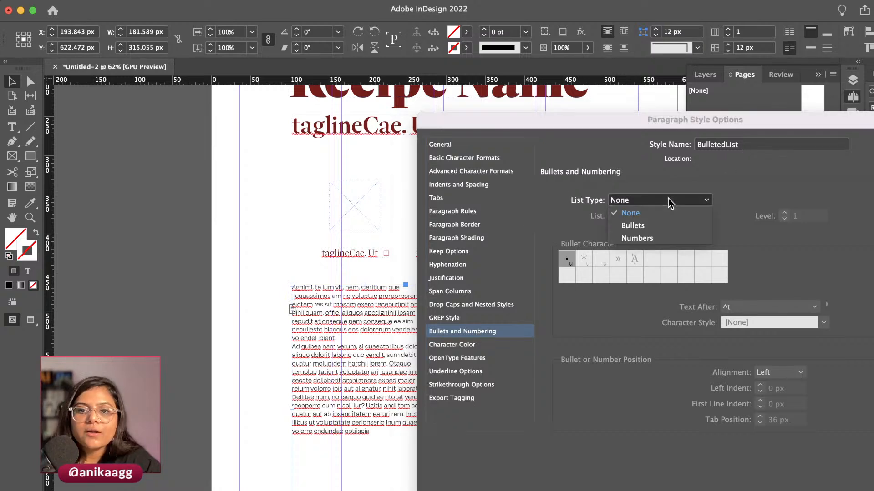
pyautogui.click(656, 227)
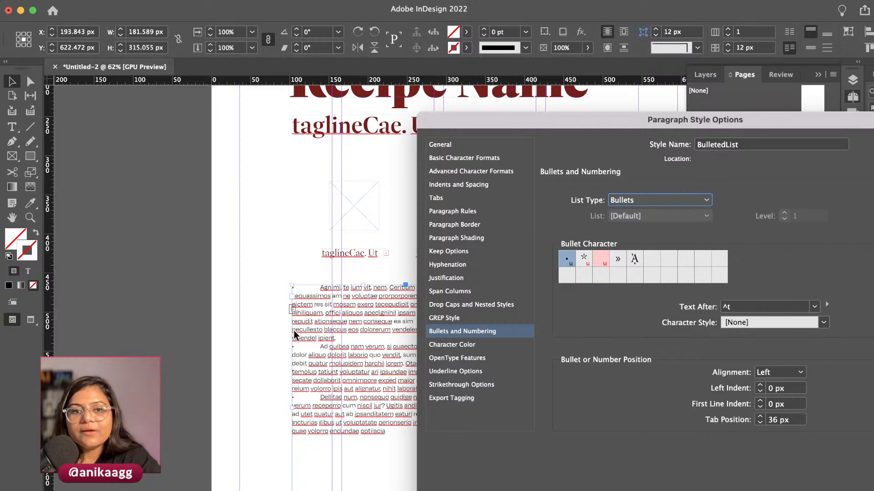
pyautogui.scroll(5, 294, 331)
pyautogui.scroll(-1, 295, 331)
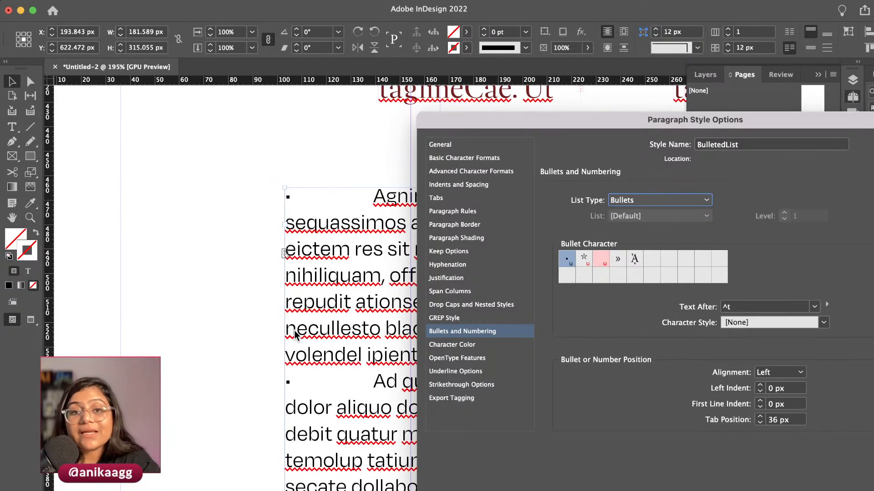
# Switch the style's list type to None and back to Bullets to compare the text with and without bullets
pyautogui.click(648, 201)
pyautogui.click(646, 208)
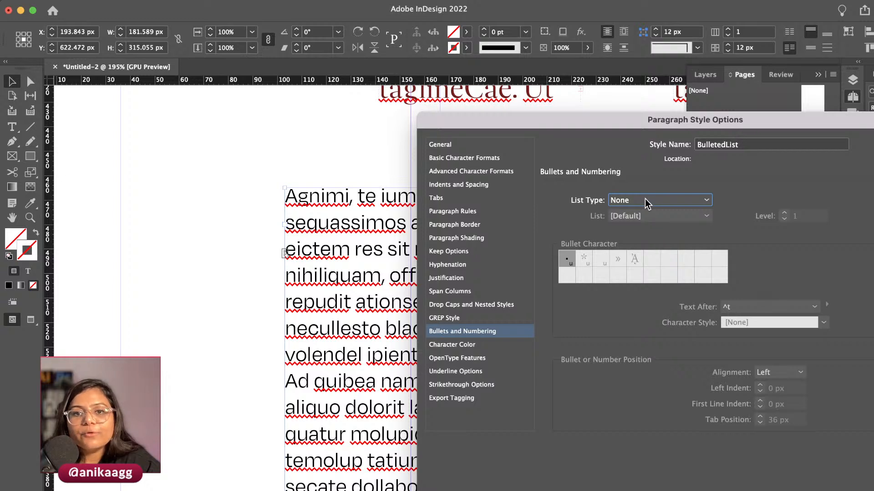
pyautogui.click(645, 200)
pyautogui.click(646, 224)
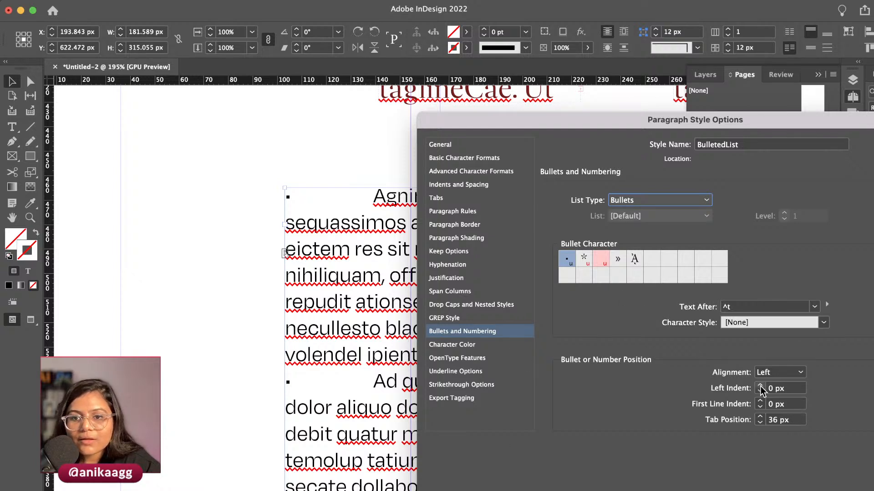
# Reduce the bullet tab position to 15 px and apply the BulletedList style options
pyautogui.click(760, 423)
pyautogui.click(760, 423)
pyautogui.click(760, 424)
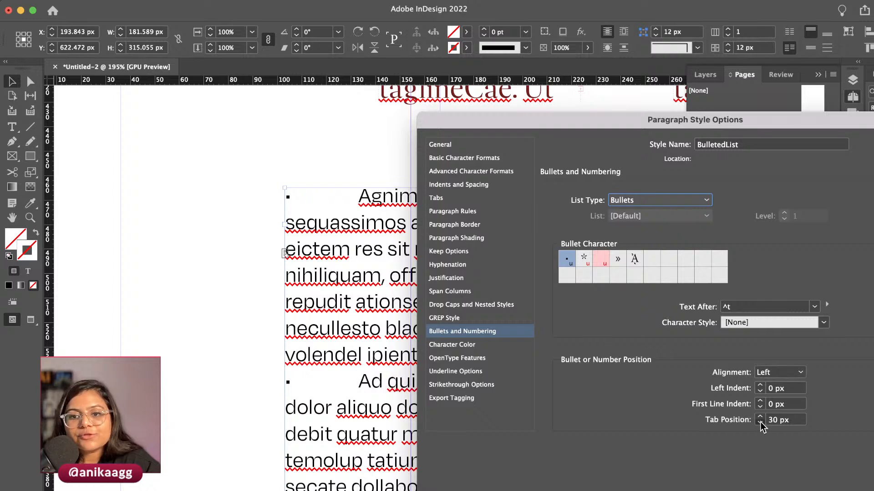
pyautogui.click(760, 423)
pyautogui.click(760, 423)
pyautogui.click(760, 424)
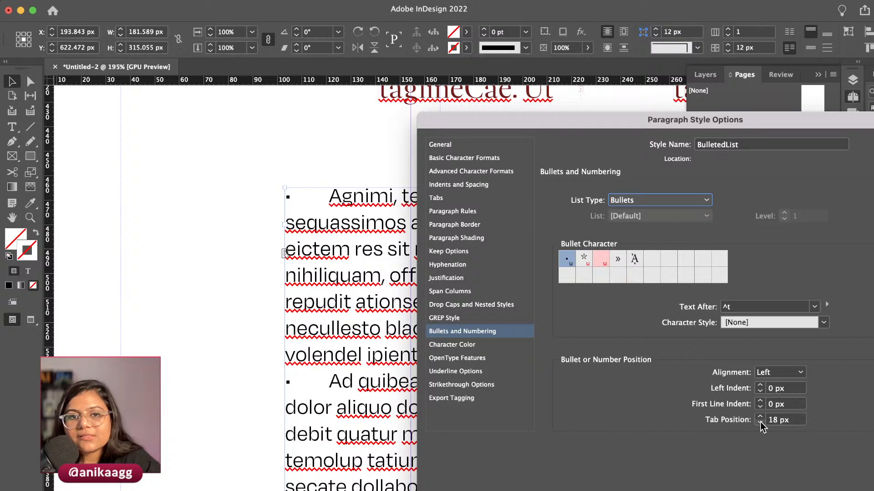
pyautogui.click(760, 423)
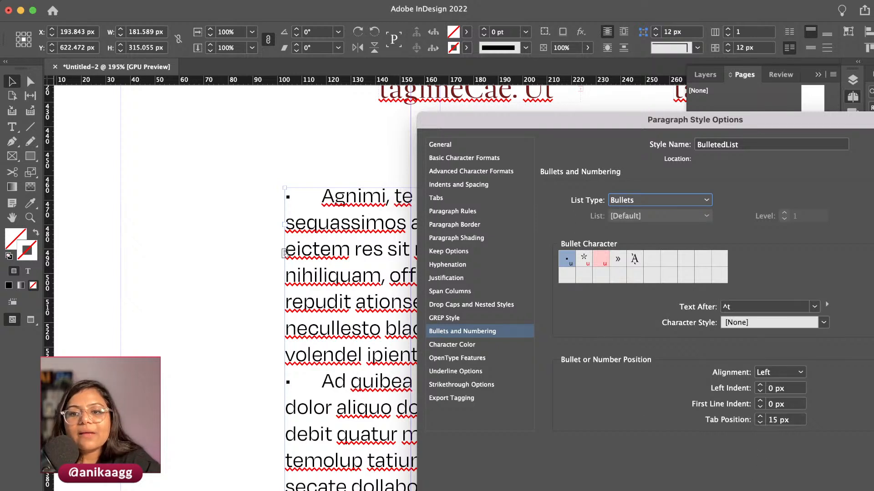
pyautogui.press('Return')
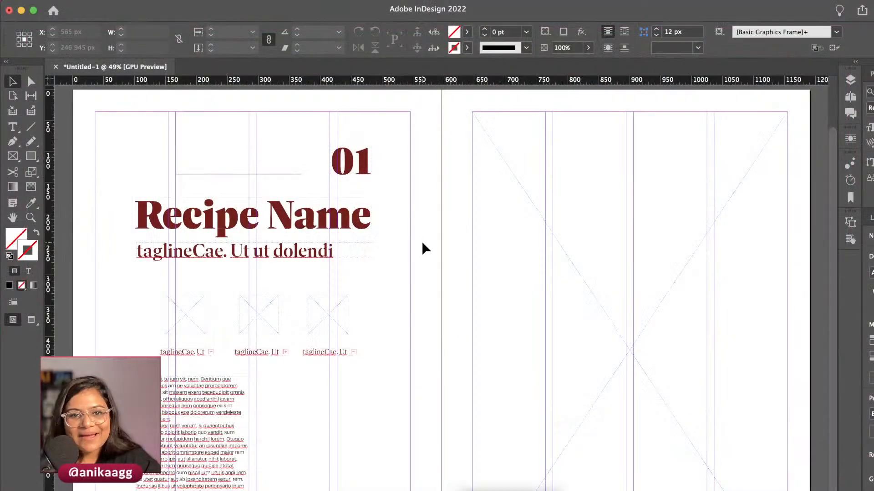
# Send the crash report and save the document as Cookbook_AL in Creative Cloud Files
pyautogui.press('super+s')
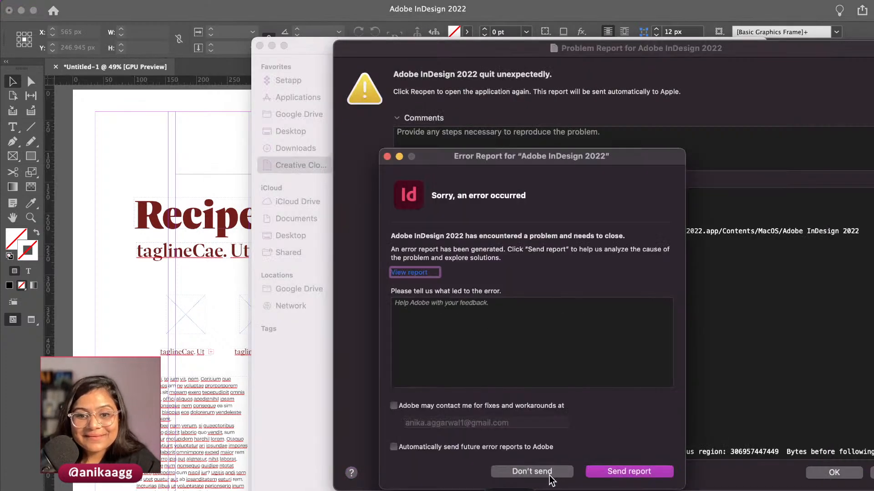
pyautogui.click(609, 476)
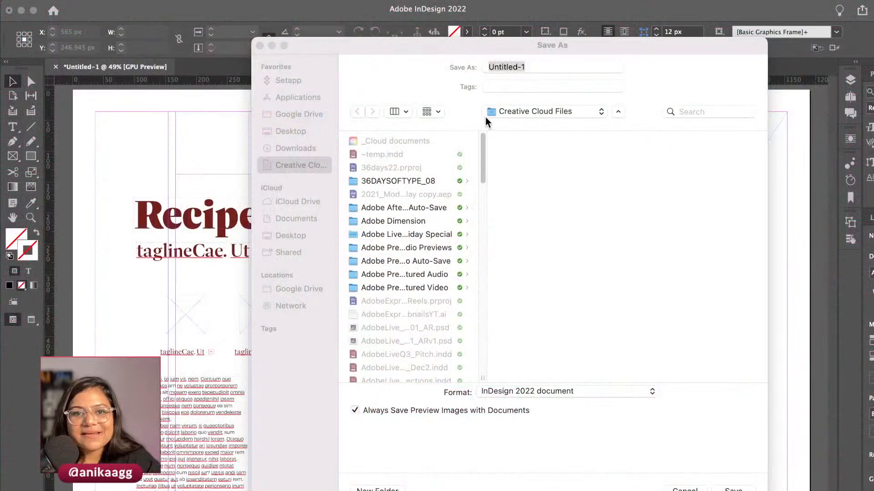
pyautogui.click(529, 67)
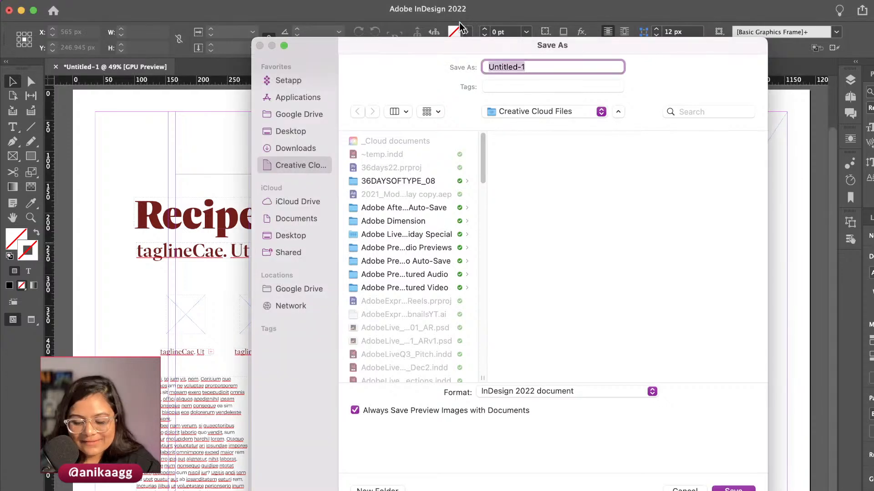
pyautogui.write('Cookbook_AL')
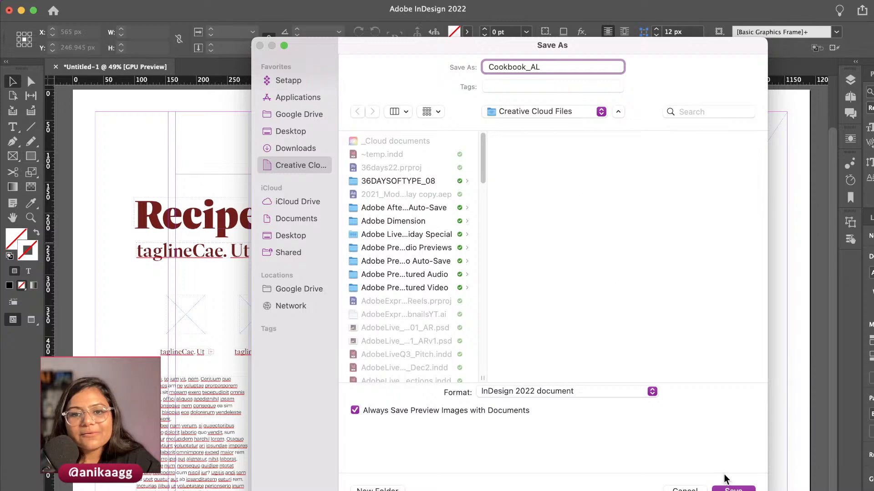
pyautogui.click(728, 488)
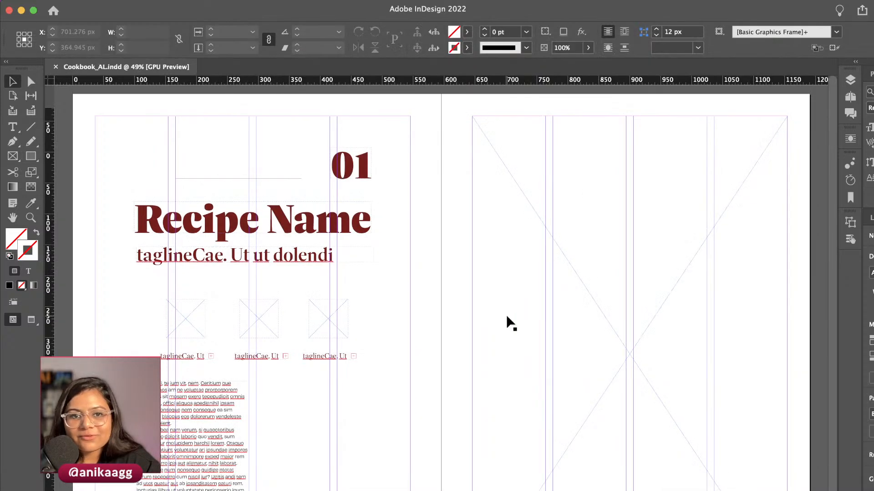
# Duplicate the bulleted text frame beside the original as a second column
pyautogui.scroll(1, 506, 315)
pyautogui.scroll(-2, 500, 312)
pyautogui.scroll(-1, 494, 304)
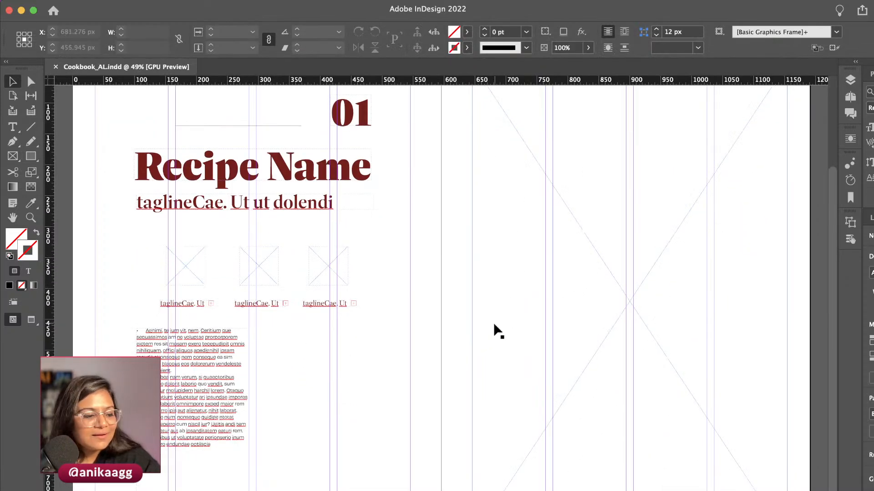
pyautogui.rightClick(481, 314)
pyautogui.scroll(5, 392, 351)
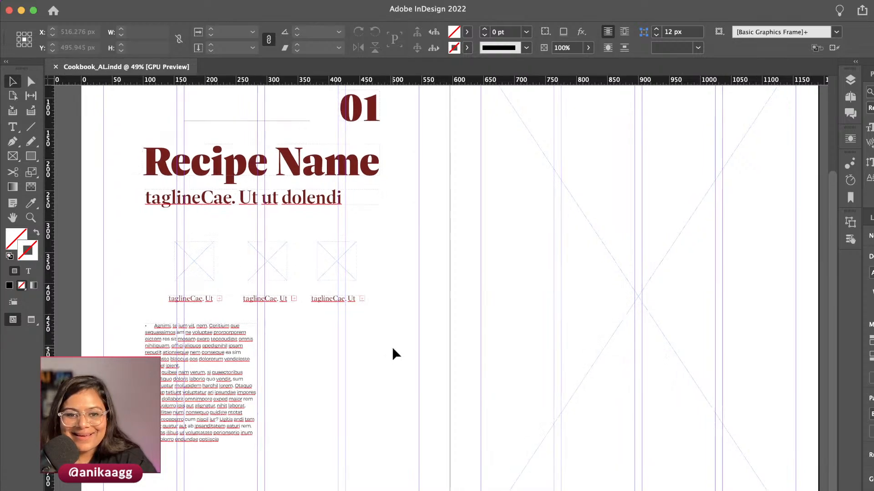
pyautogui.scroll(1, 314, 346)
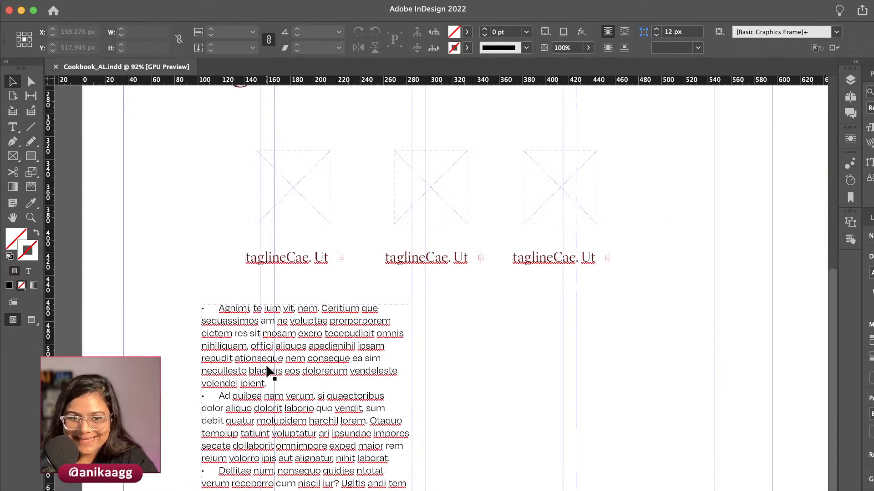
pyautogui.click(270, 363)
pyautogui.moveTo(269, 363); pyautogui.dragTo(503, 364)
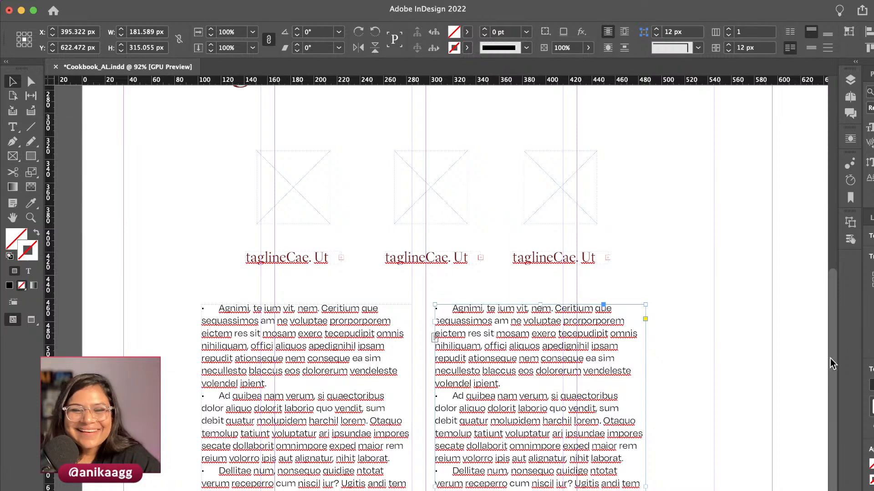
pyautogui.click(701, 338)
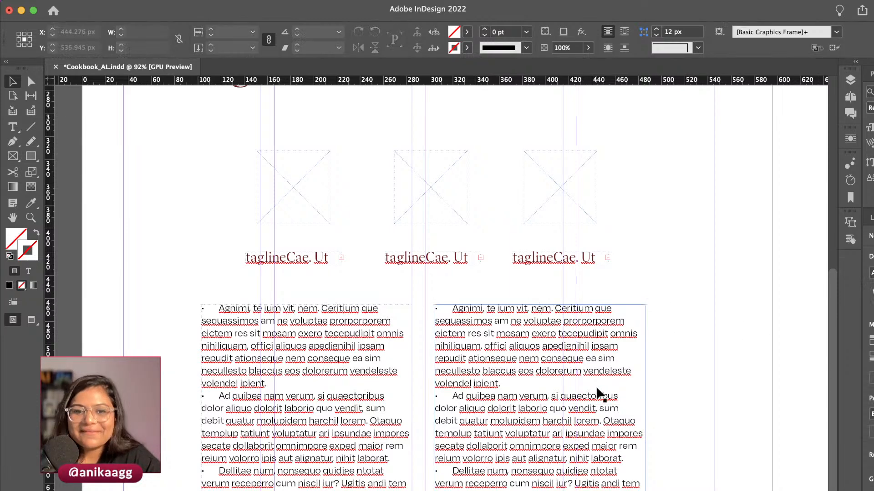
# Place a copy of the first icon caption above the first bulleted column and change its text to "ingredients"
pyautogui.click(248, 313)
pyautogui.click(291, 263)
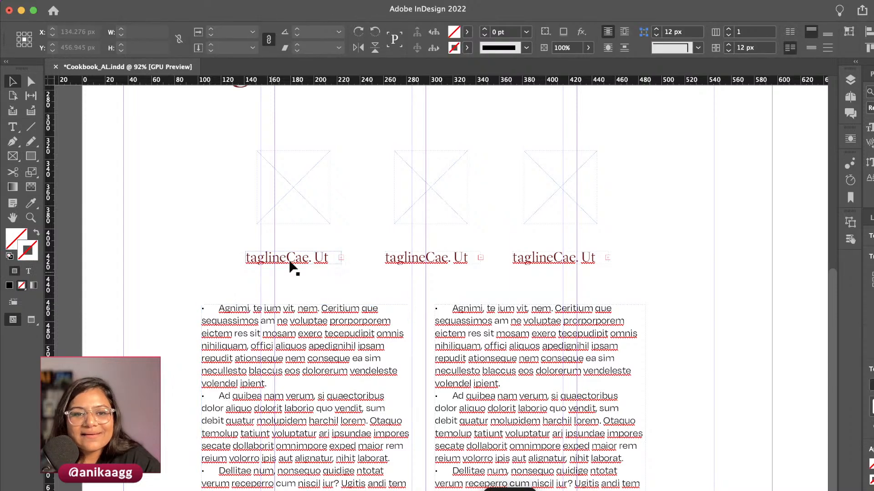
pyautogui.moveTo(284, 266); pyautogui.dragTo(246, 337)
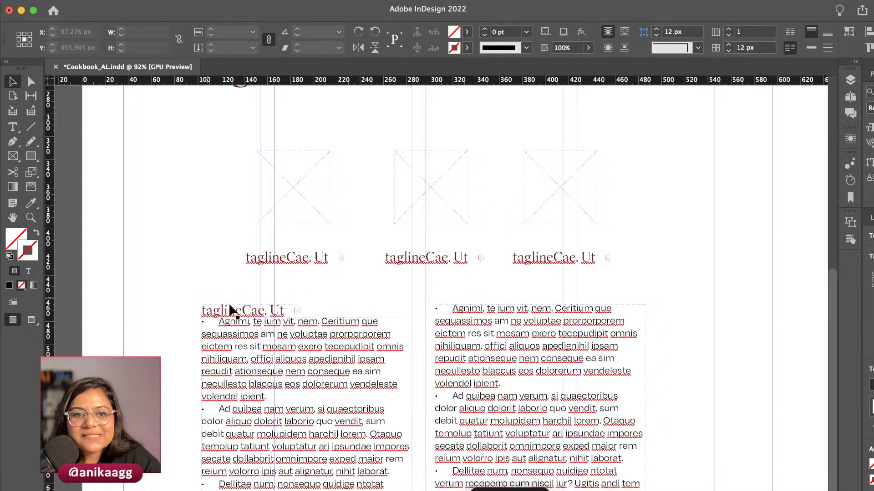
pyautogui.doubleClick(228, 304)
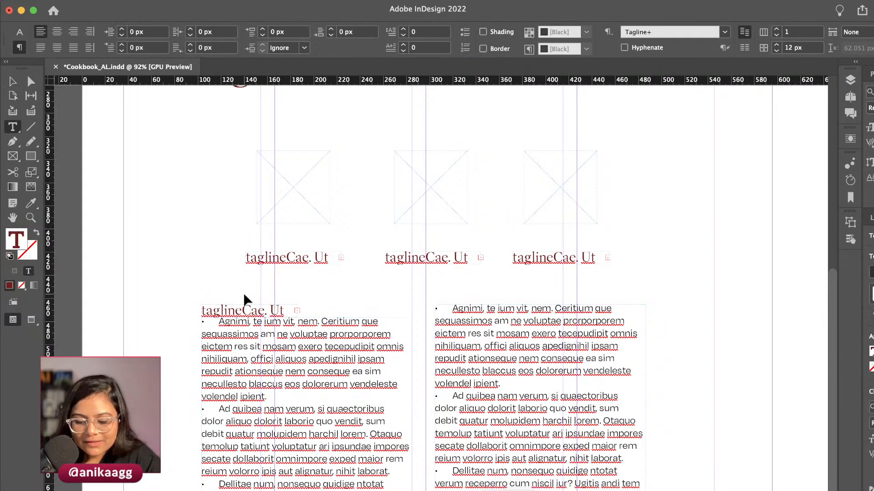
pyautogui.press('super+a')
pyautogui.write('ingredients')
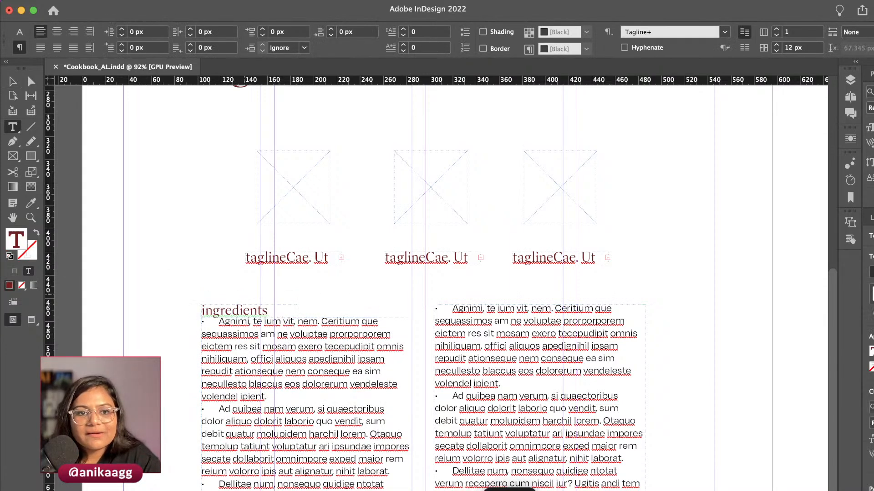
pyautogui.press('Escape')
# Move both bulleted text columns down below the ingredients heading, aligning their top edges
pyautogui.click(254, 357)
pyautogui.moveTo(254, 357); pyautogui.dragTo(255, 359)
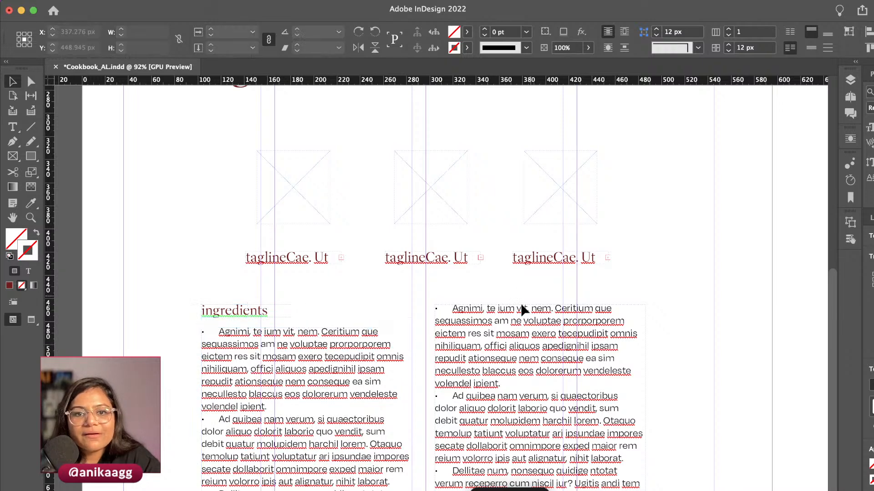
pyautogui.moveTo(520, 305); pyautogui.dragTo(486, 361)
pyautogui.click(482, 300)
pyautogui.scroll(-4, 377, 317)
# Resize the first bulleted column to about 149 px wide and 252 px high, and widen the second column slightly
pyautogui.click(309, 377)
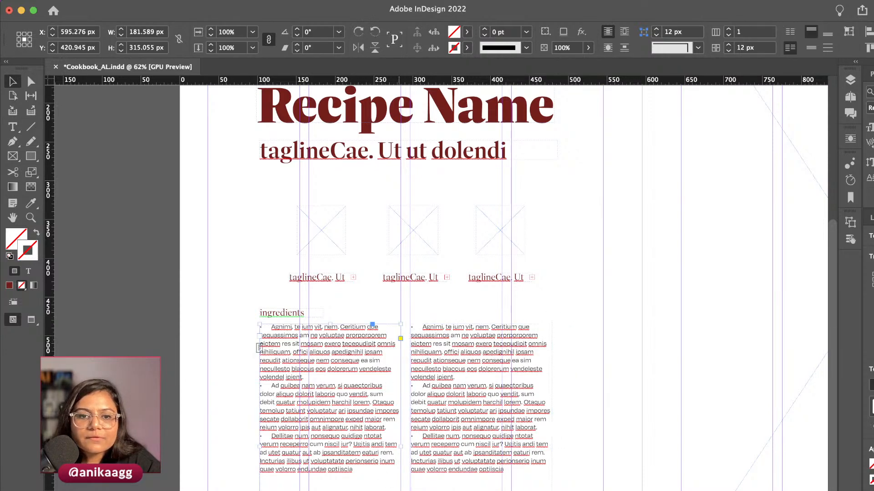
pyautogui.moveTo(401, 490); pyautogui.dragTo(376, 490)
pyautogui.click(455, 486)
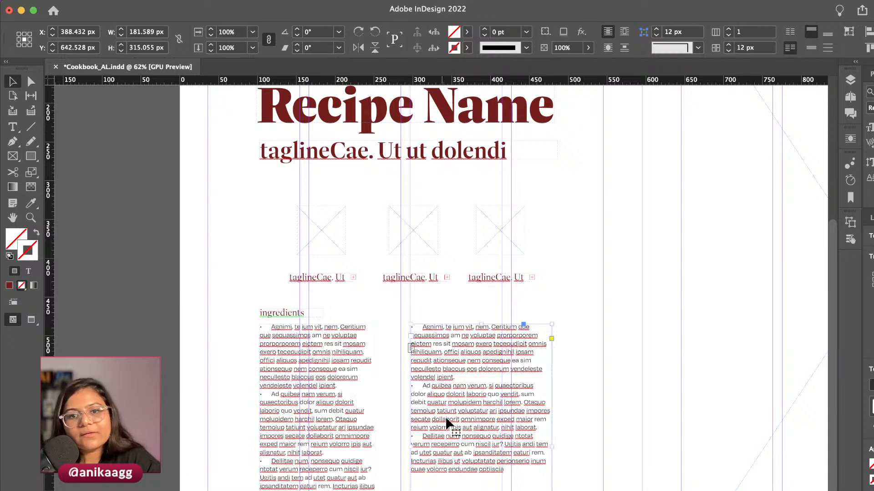
pyautogui.moveTo(551, 447); pyautogui.dragTo(553, 447)
pyautogui.click(318, 423)
pyautogui.moveTo(319, 490); pyautogui.dragTo(322, 473)
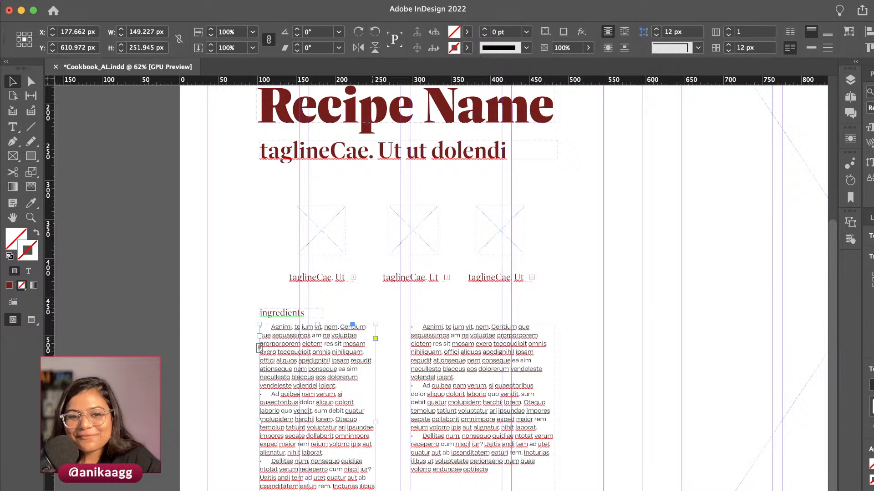
# Replace the recipe title text with lowercase "recipe name"
pyautogui.scroll(-4, 400, 462)
pyautogui.hscroll(-3, 363, 231)
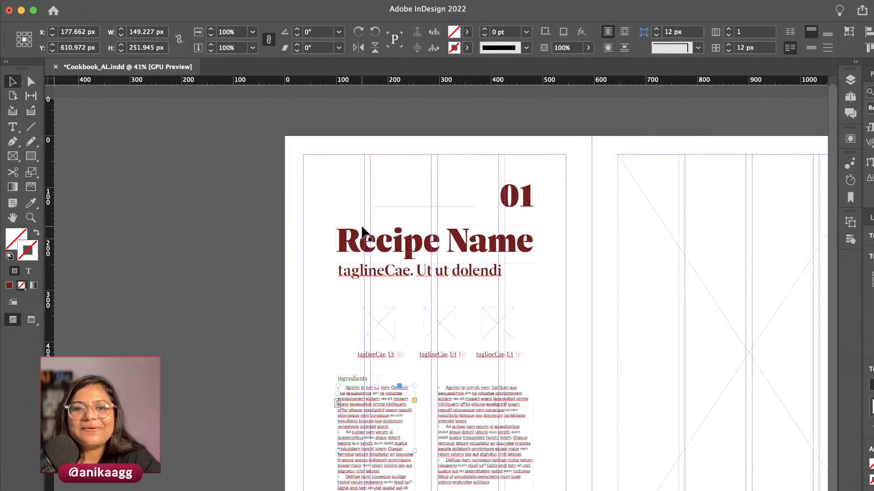
pyautogui.click(415, 249)
pyautogui.doubleClick(418, 249)
pyautogui.press('super+a')
pyautogui.write('recipe name')
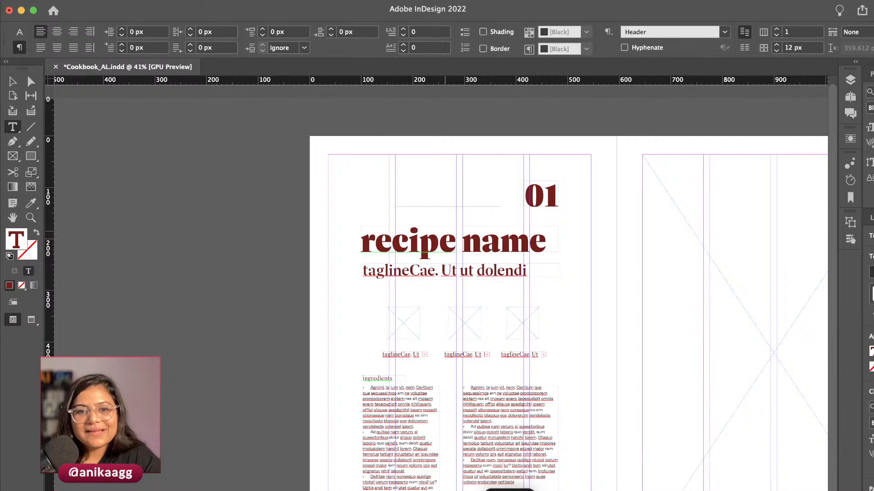
pyautogui.press('Escape')
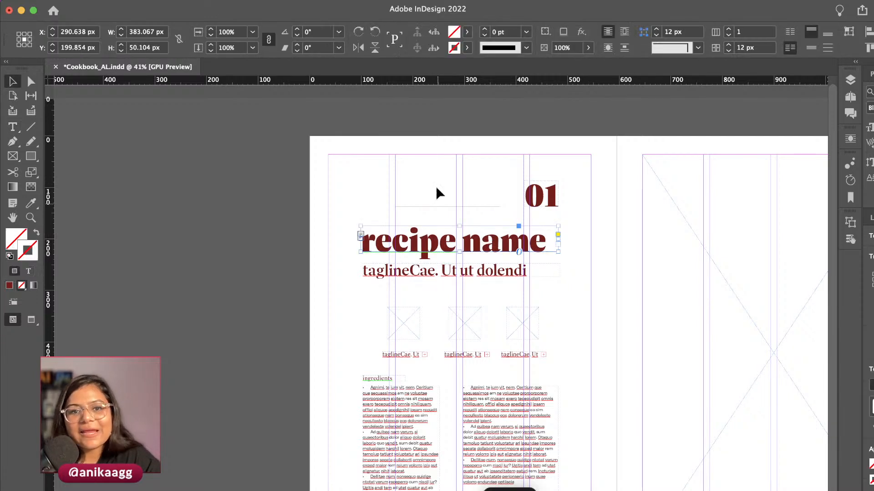
pyautogui.click(588, 282)
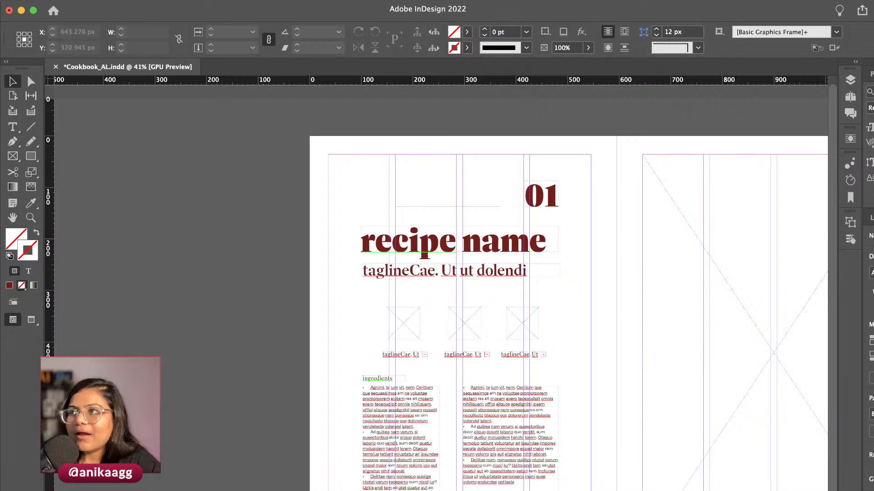
# Set the Dashiell Medium Title paragraph style, used by the ingredients heading, to the Medium font style at 12 pt
pyautogui.press('super+Tab')
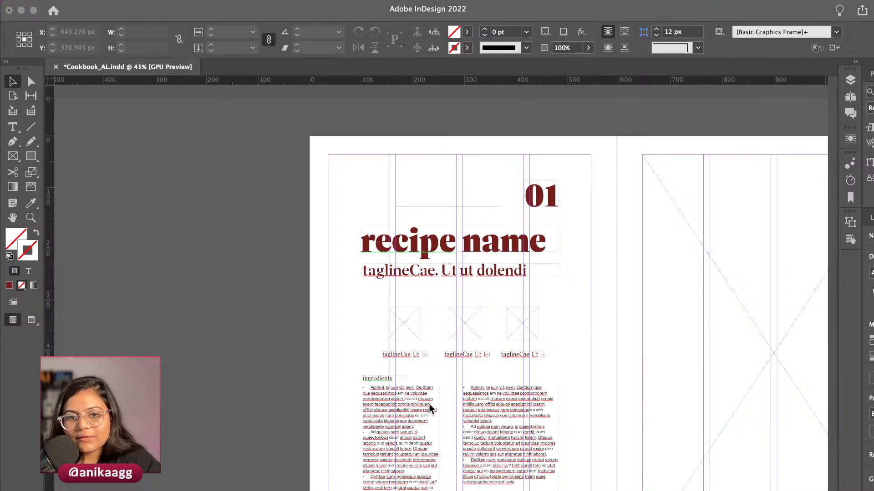
pyautogui.click(385, 381)
pyautogui.scroll(10, 384, 381)
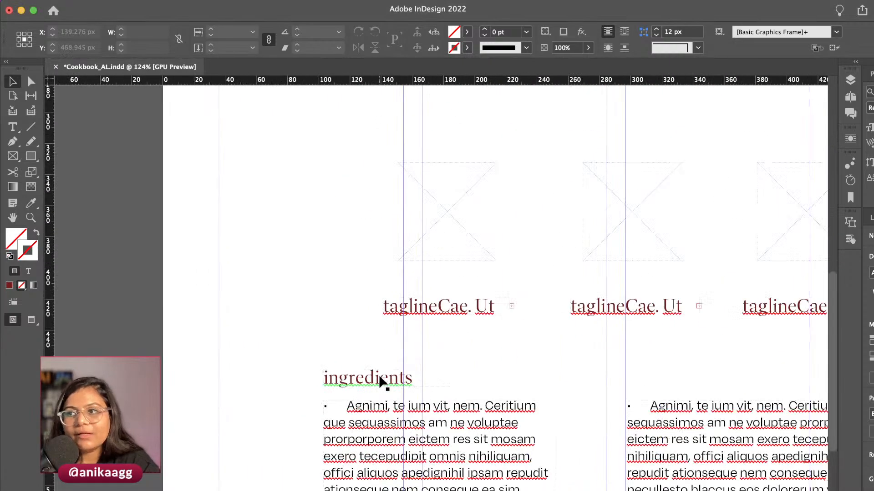
pyautogui.scroll(-3, 364, 373)
pyautogui.hscroll(3, 364, 373)
pyautogui.click(258, 267)
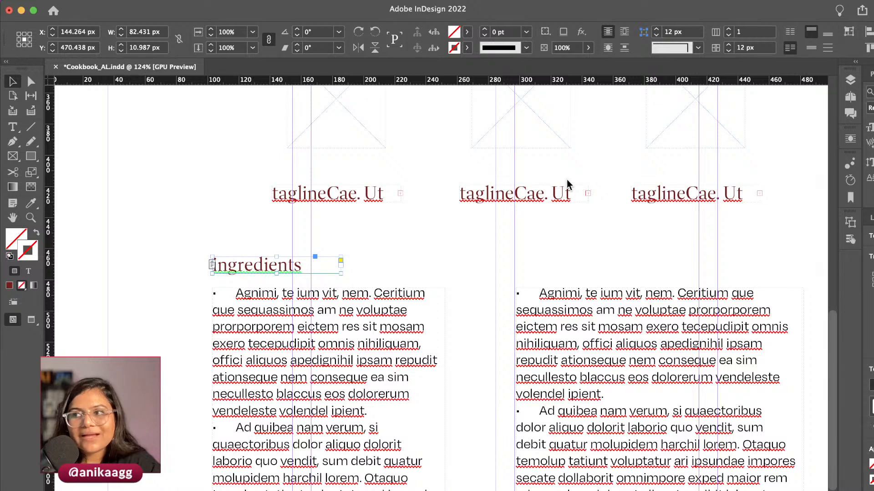
pyautogui.moveTo(212, 94); pyautogui.dragTo(406, 131)
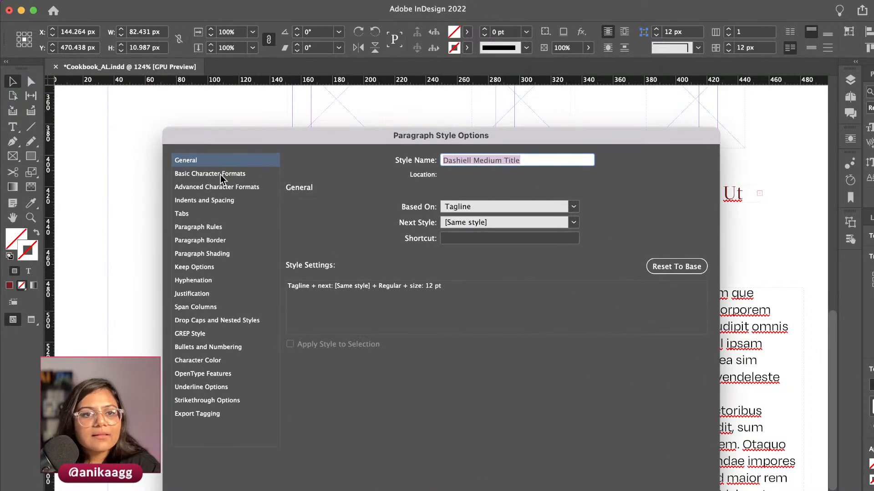
pyautogui.click(221, 175)
pyautogui.click(455, 229)
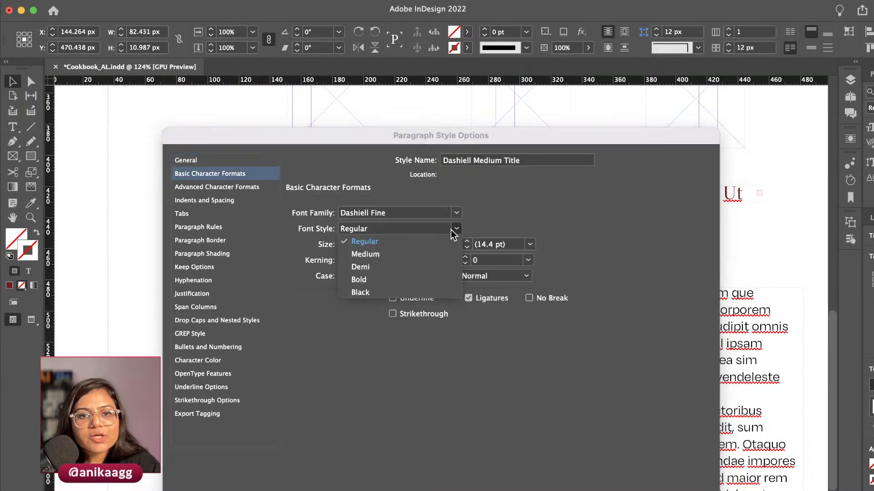
pyautogui.click(389, 257)
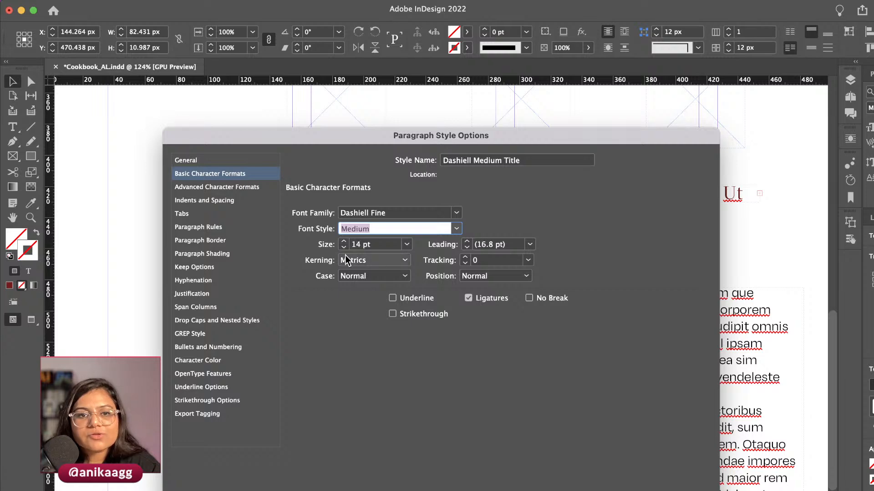
pyautogui.click(345, 249)
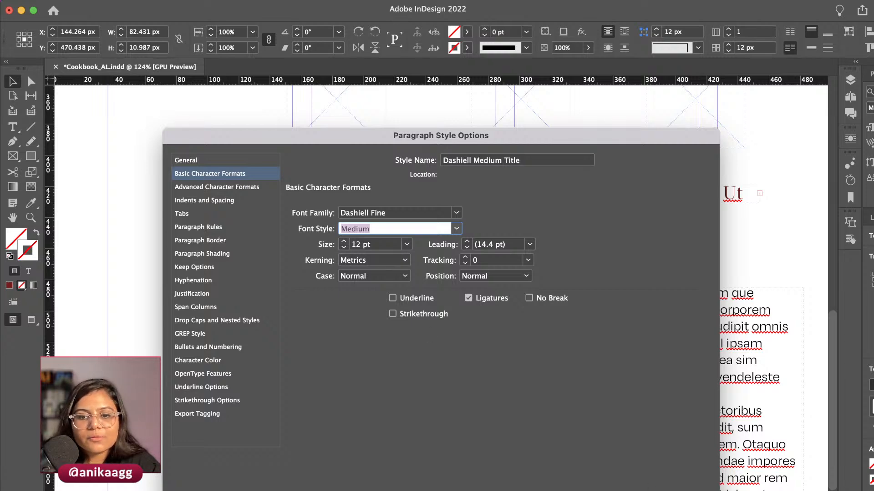
pyautogui.press('Return')
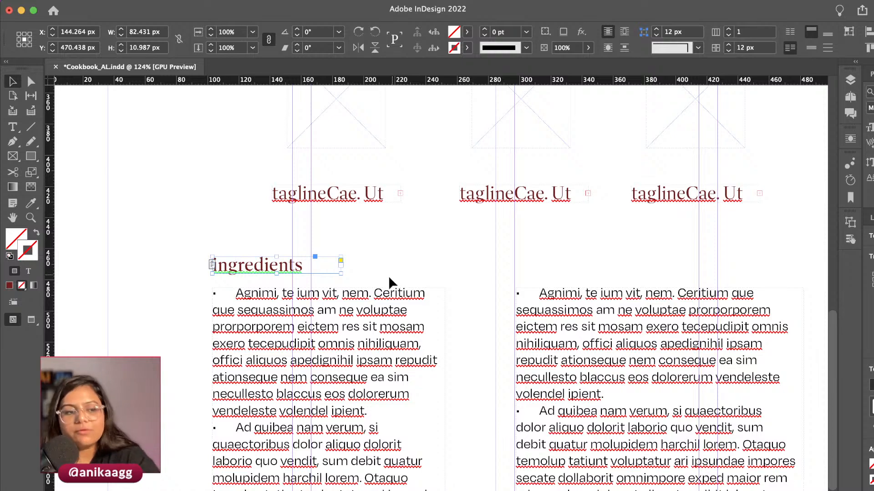
# Place a copy of the ingredients heading above the second bulleted column, level with the original
pyautogui.scroll(-4, 360, 274)
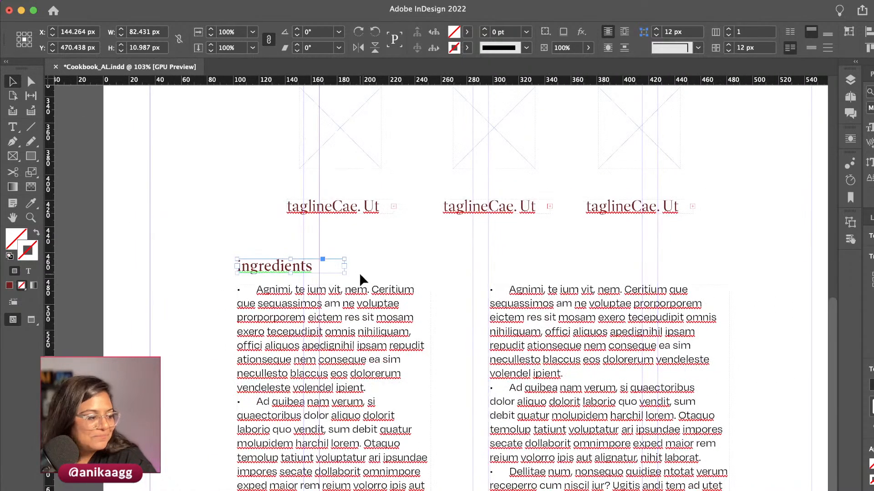
pyautogui.moveTo(297, 258); pyautogui.dragTo(509, 267)
# Replace the copied heading's text with "directions" and save the document
pyautogui.doubleClick(509, 266)
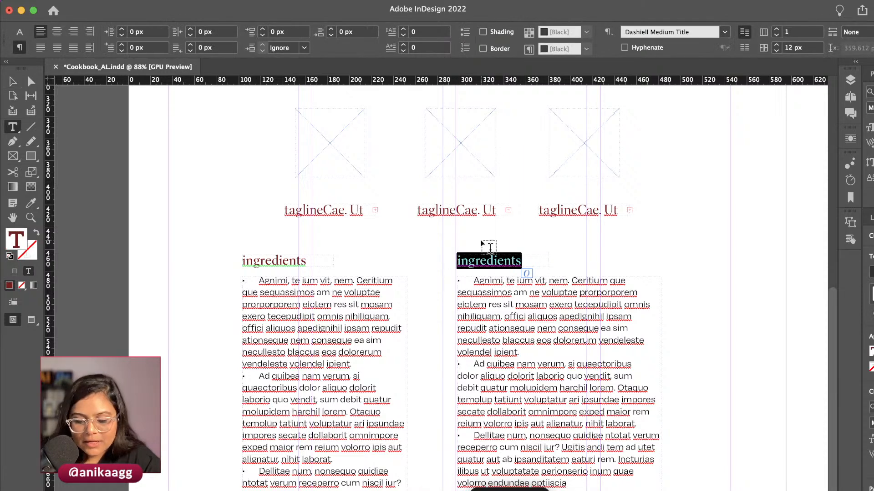
pyautogui.write('d')
pyautogui.press('BackSpace')
pyautogui.press('BackSpace')
pyautogui.press('BackSpace')
pyautogui.press('BackSpace')
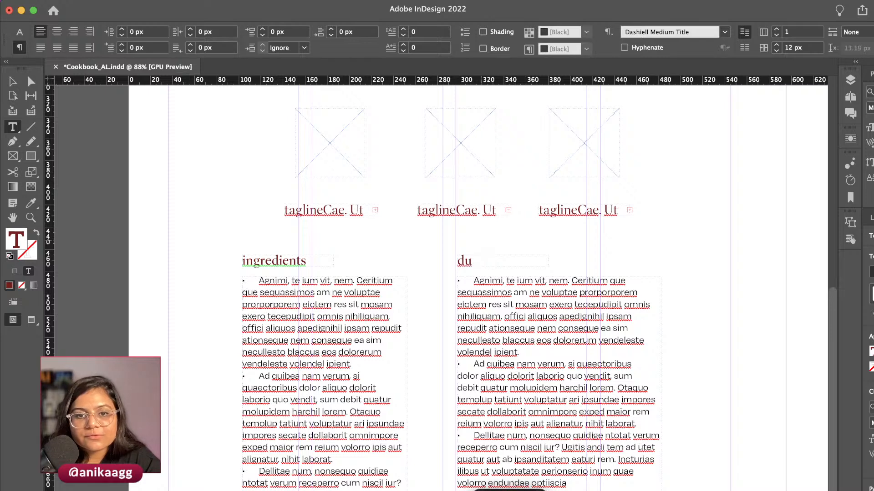
pyautogui.write('irectrion')
pyautogui.press('BackSpace')
pyautogui.press('BackSpace')
pyautogui.press('BackSpace')
pyautogui.press('BackSpace')
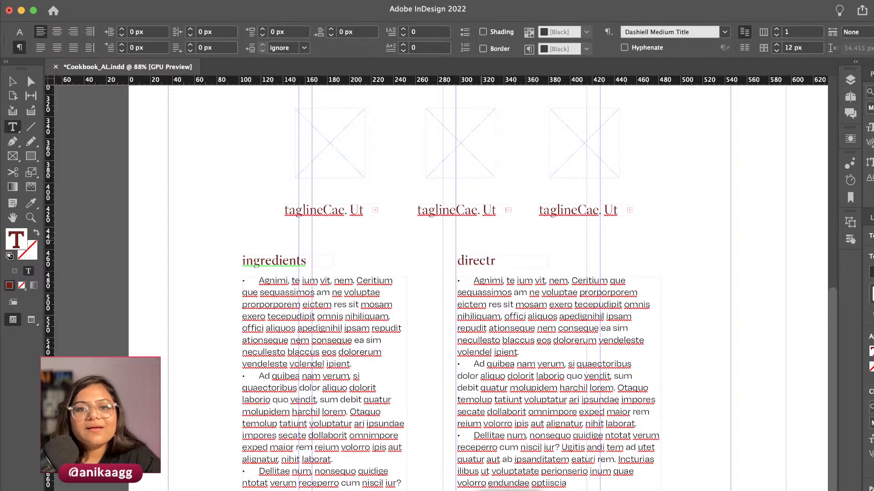
pyautogui.write('ions')
pyautogui.press('Escape')
pyautogui.press('super+s')
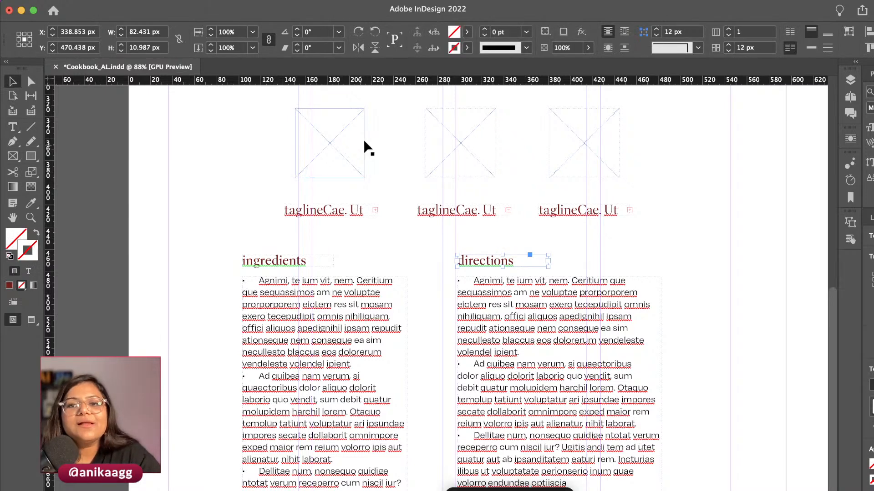
# Duplicate the B-Parent spread
pyautogui.scroll(-3, 494, 279)
pyautogui.click(842, 97)
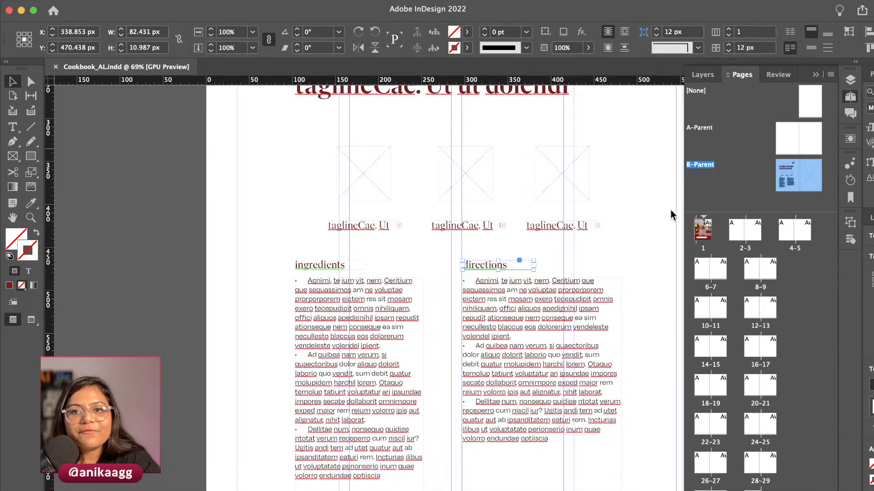
pyautogui.scroll(-3, 494, 263)
pyautogui.scroll(-3, 497, 266)
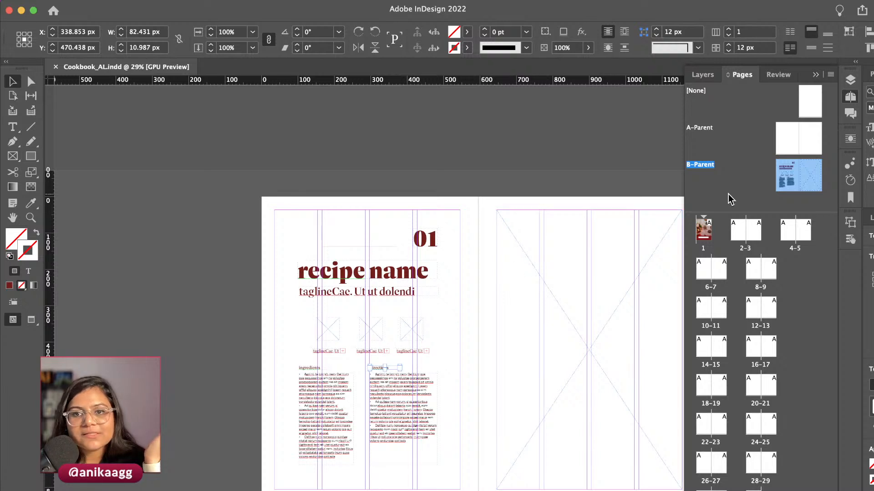
pyautogui.rightClick(792, 174)
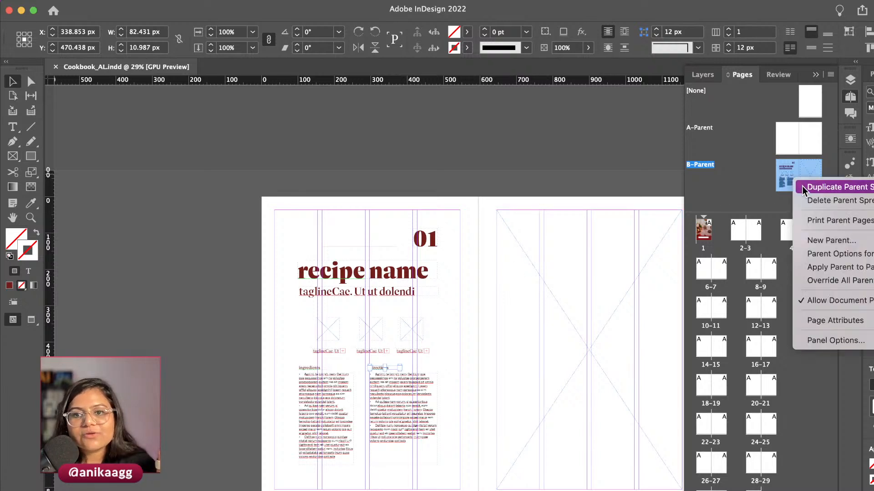
pyautogui.click(859, 190)
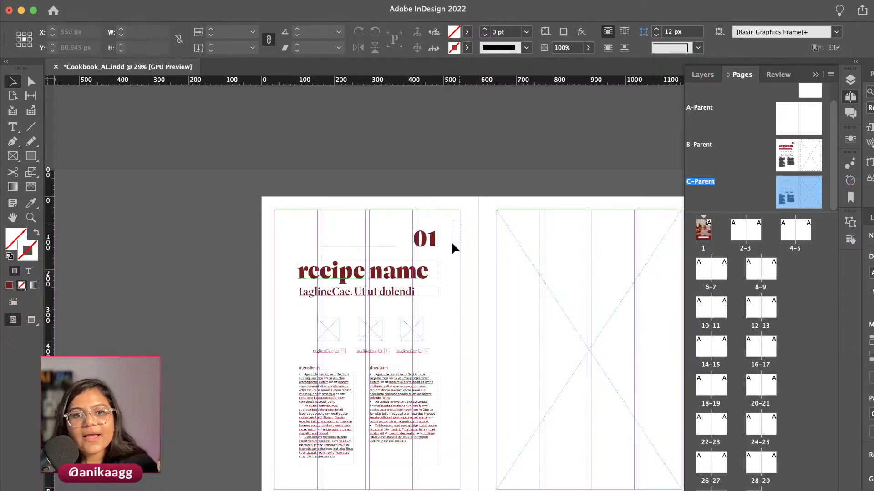
# On the C-Parent spread, delete the large right-page placeholder frame and move all the recipe content onto the right page
pyautogui.press('super+a')
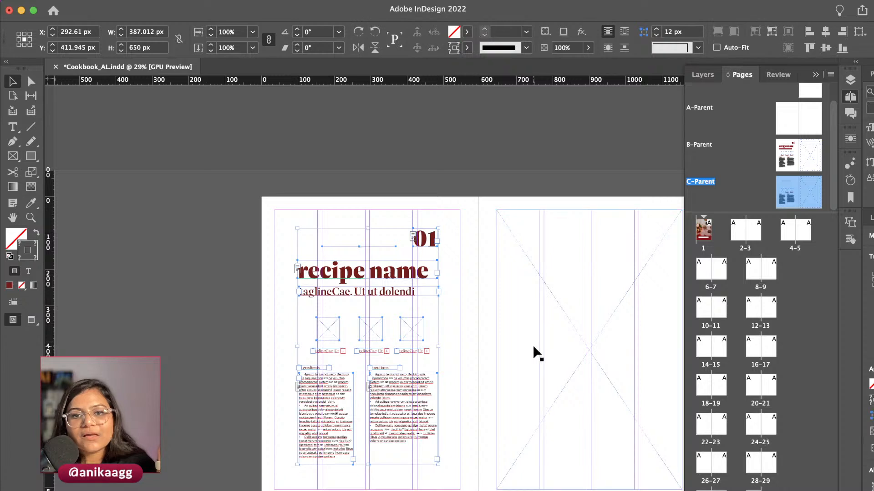
pyautogui.click(579, 334)
pyautogui.press('Delete')
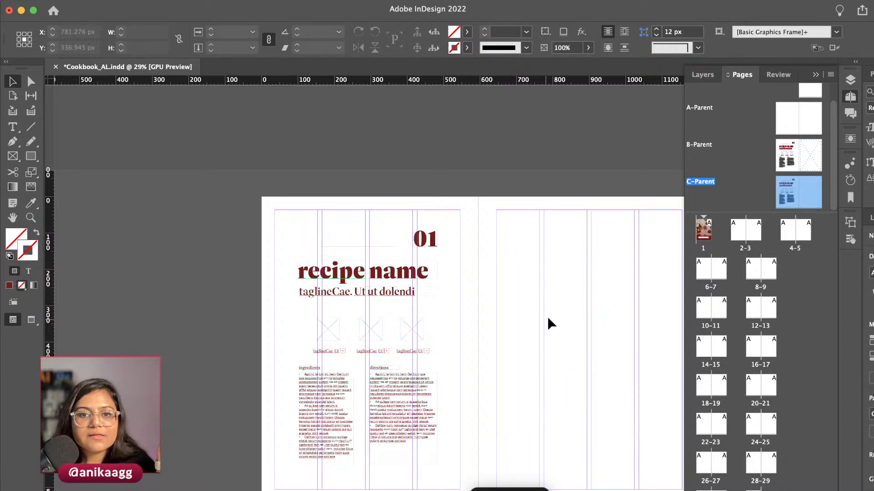
pyautogui.moveTo(418, 215); pyautogui.dragTo(287, 465)
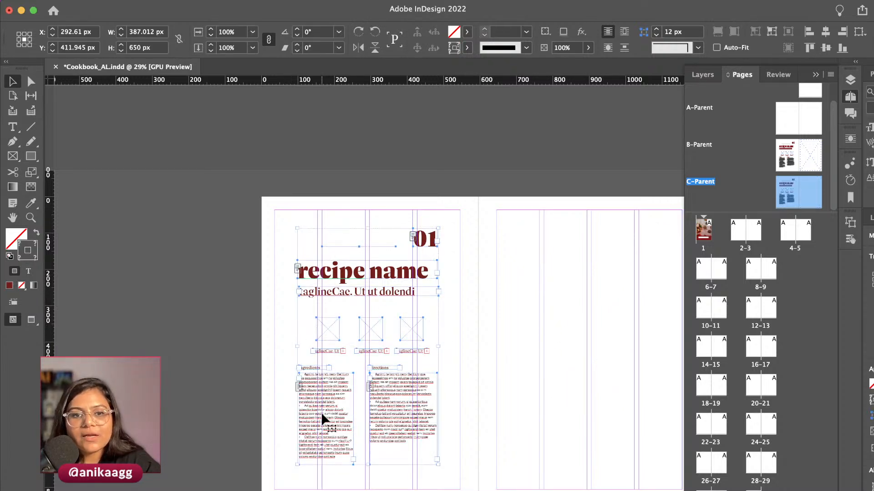
pyautogui.moveTo(320, 412); pyautogui.dragTo(550, 423)
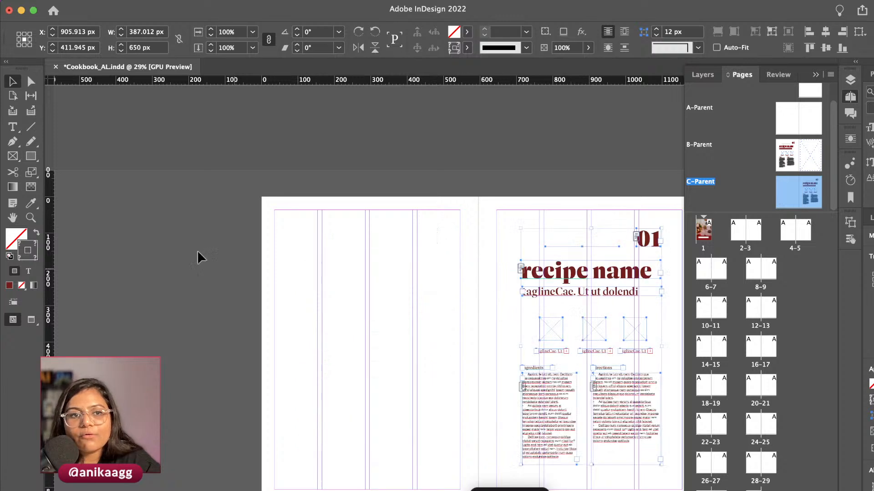
# Draw a rectangular placeholder frame about 509 × 770 px filling the margins of C-Parent's left page, and save the document
pyautogui.click(19, 157)
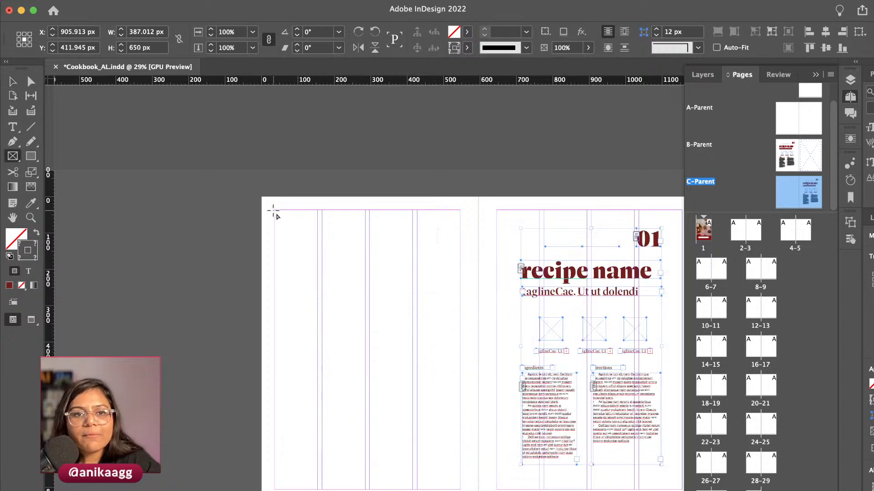
pyautogui.moveTo(273, 211); pyautogui.dragTo(458, 487)
pyautogui.press('v')
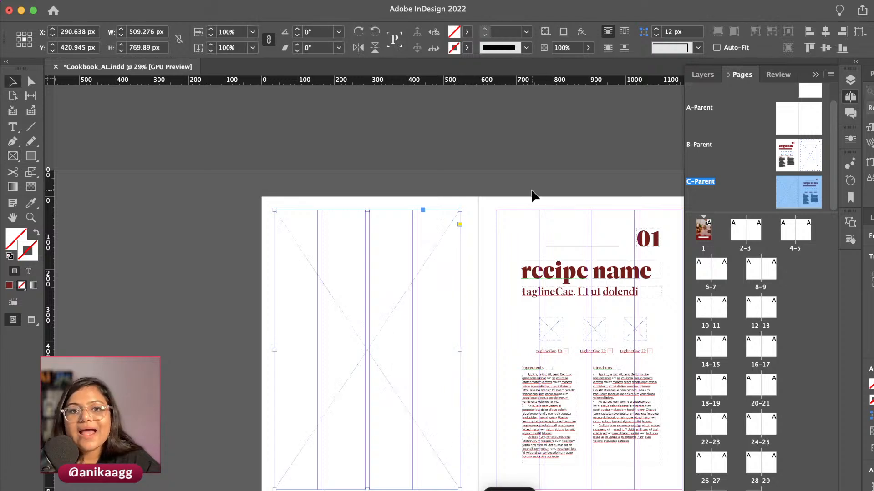
pyautogui.click(431, 225)
pyautogui.press('super+s')
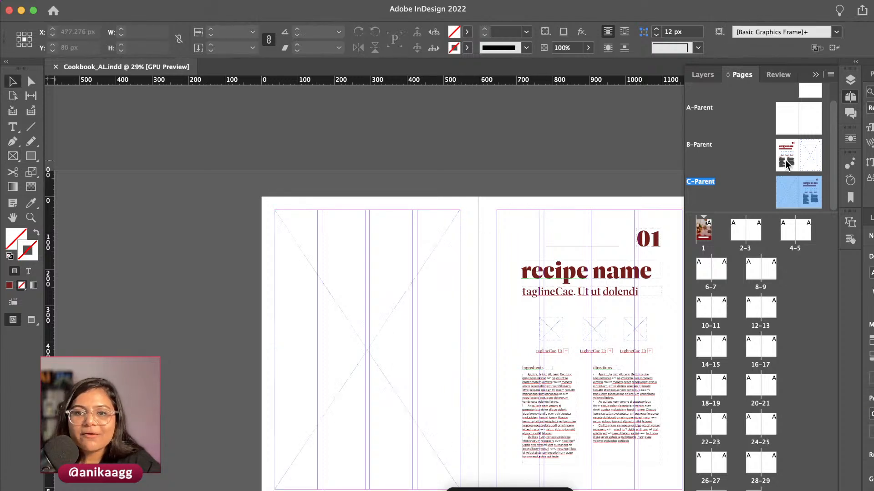
# Select the left page of the C-Parent spread among the parent pages
pyautogui.click(785, 160)
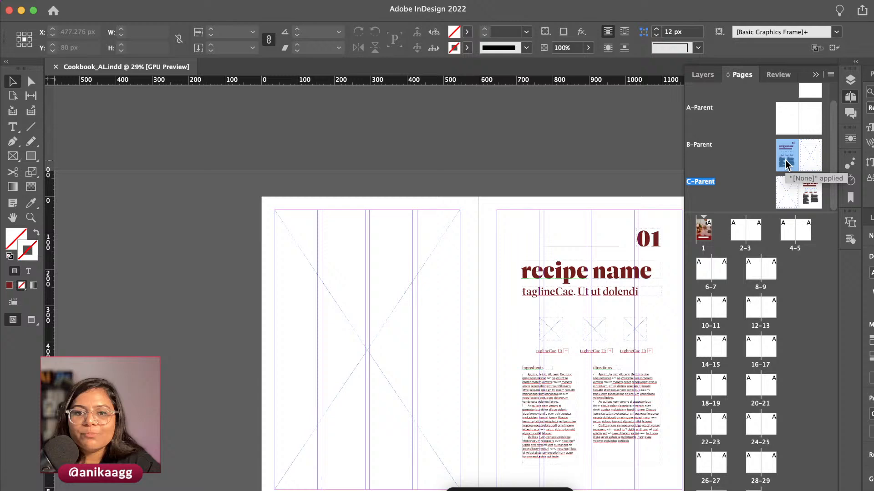
pyautogui.click(796, 193)
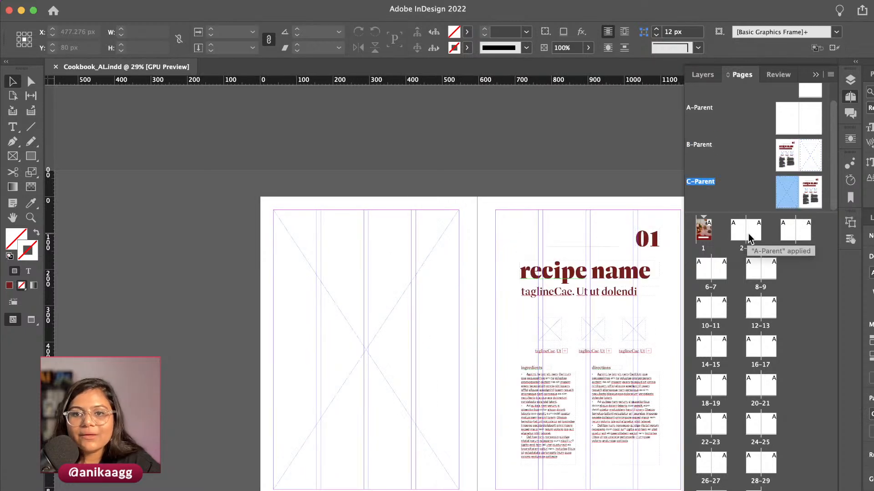
# Go to spread 6–7 and apply the B-Parent layout to both of its pages
pyautogui.doubleClick(704, 272)
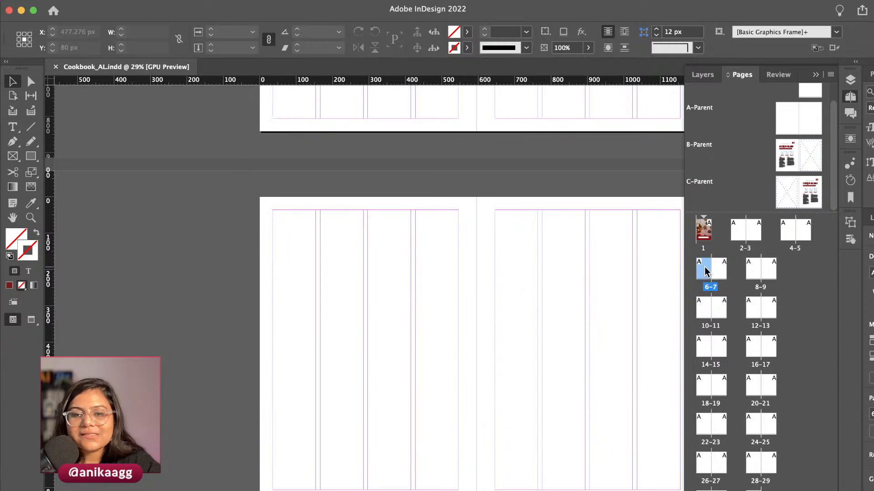
pyautogui.moveTo(791, 160); pyautogui.dragTo(722, 272)
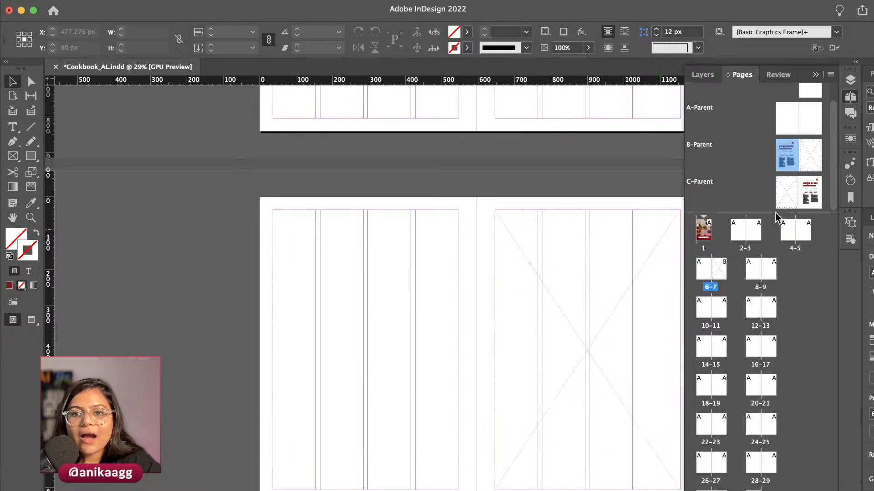
pyautogui.moveTo(785, 162); pyautogui.dragTo(702, 271)
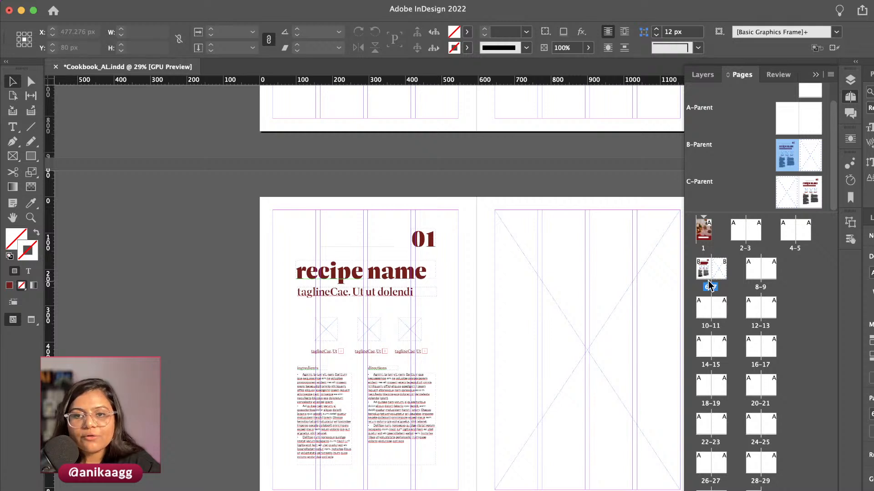
# Try the C-Parent layout on pages 6–7 and reapply B-Parent to both pages
pyautogui.moveTo(775, 207); pyautogui.dragTo(703, 269)
pyautogui.moveTo(805, 196); pyautogui.dragTo(720, 271)
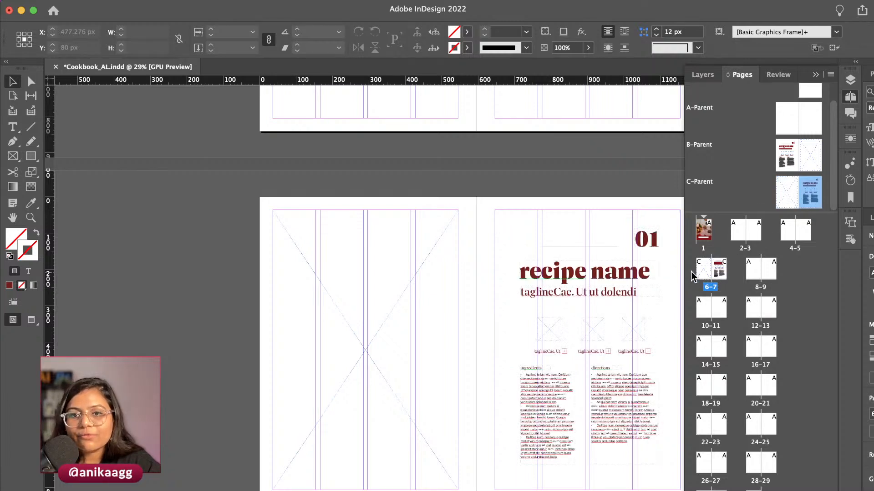
pyautogui.moveTo(787, 169); pyautogui.dragTo(705, 270)
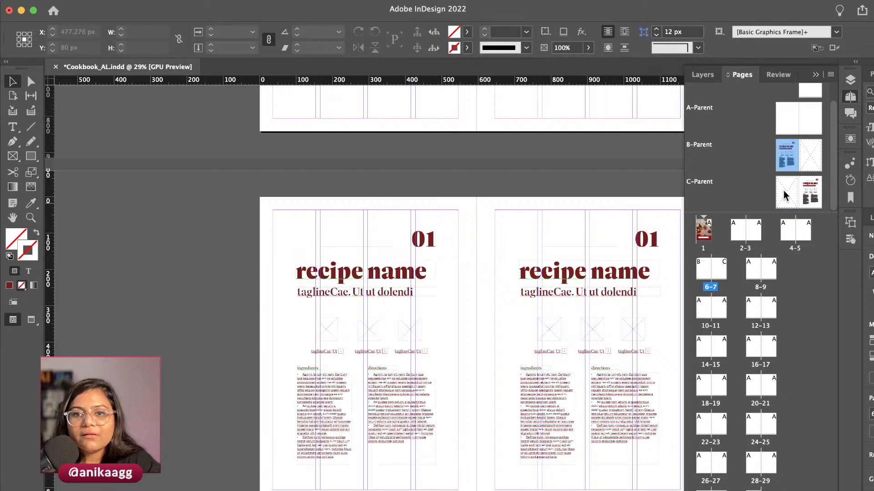
pyautogui.moveTo(782, 185); pyautogui.dragTo(720, 270)
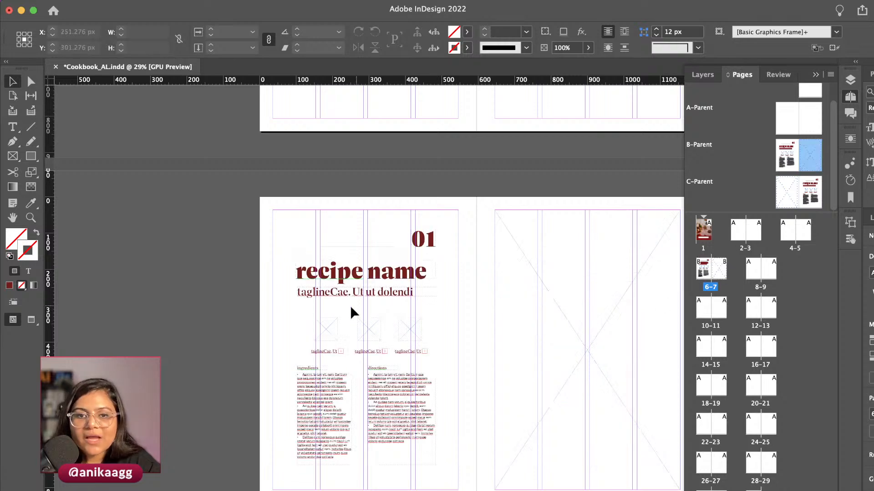
# Move the floating Pages panel aside to uncover the full recipe spread on pages 6–7
pyautogui.scroll(5, 395, 265)
pyautogui.scroll(-3, 396, 264)
pyautogui.hscroll(2, 396, 264)
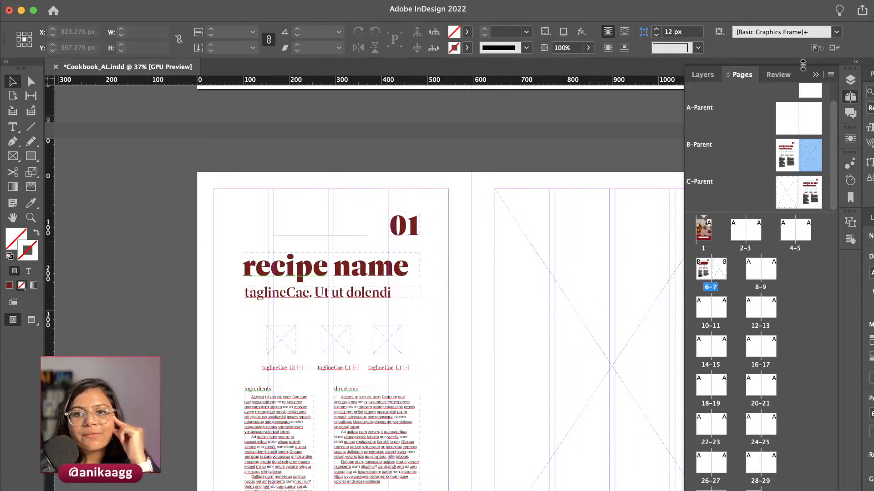
pyautogui.moveTo(804, 71); pyautogui.dragTo(862, 37)
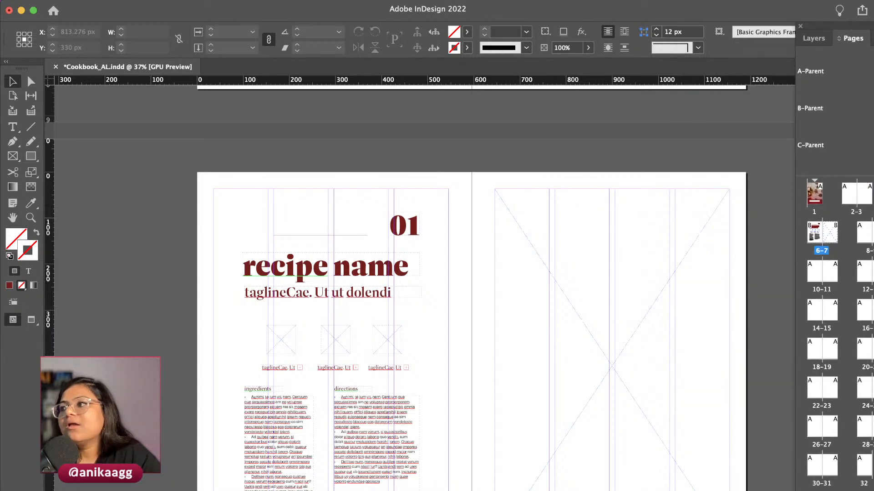
# Draw empty image frames on blank spread 4–5: about 509 × 770 px on the left page and about 509 × 585 px on the right page
pyautogui.press('super+Tab')
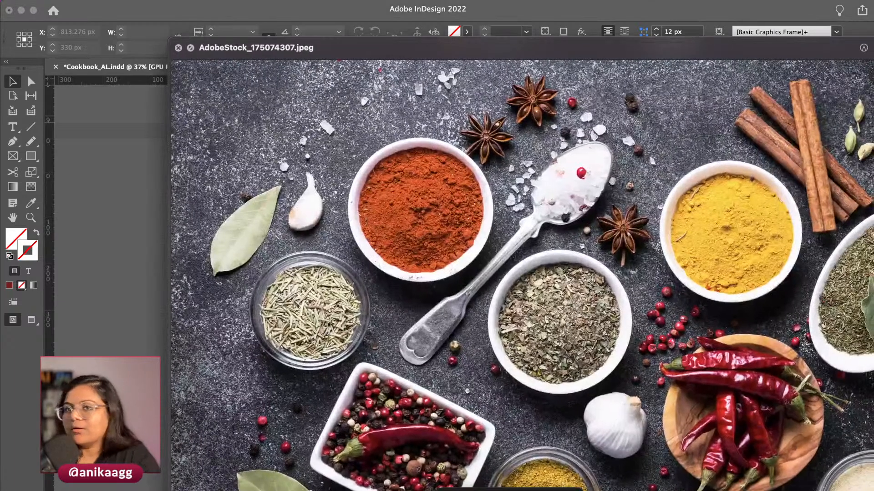
pyautogui.scroll(3, 610, 312)
pyautogui.scroll(10, 610, 312)
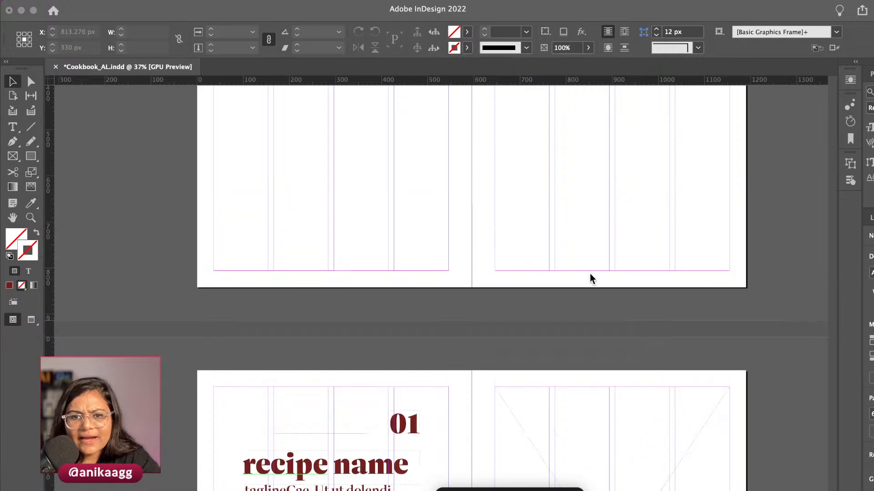
pyautogui.click(369, 331)
pyautogui.scroll(2, 368, 329)
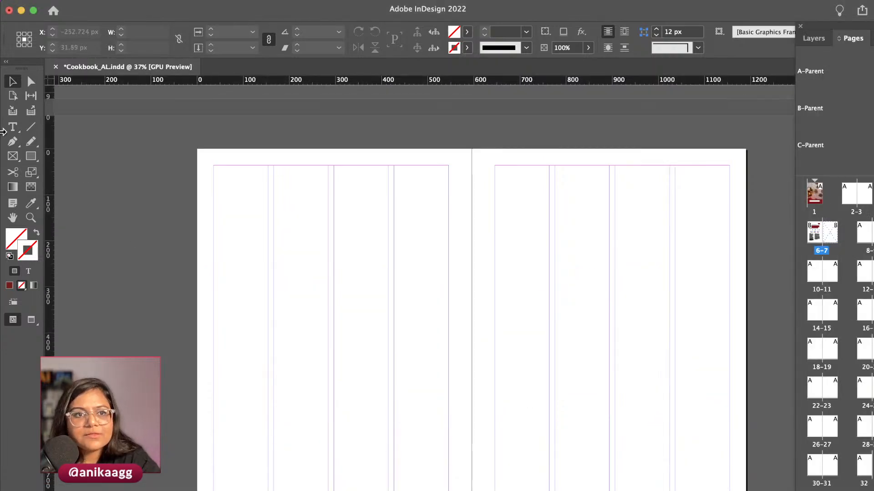
pyautogui.click(30, 157)
pyautogui.click(12, 157)
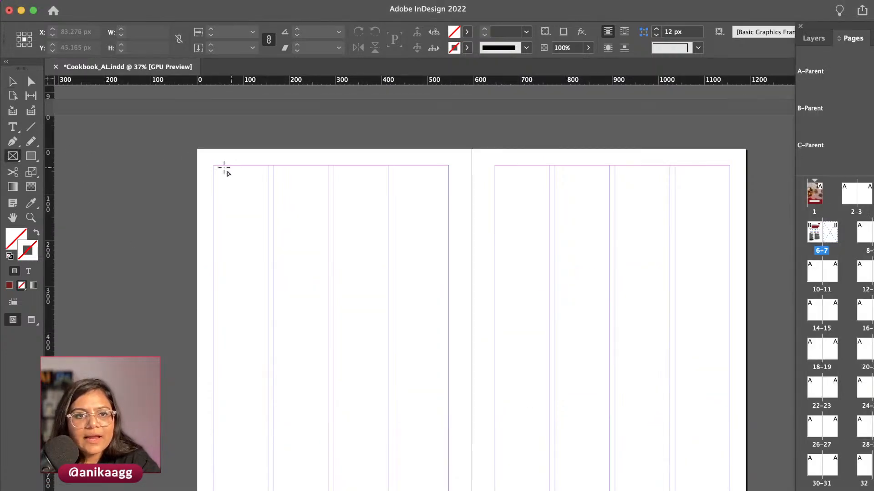
pyautogui.moveTo(213, 167); pyautogui.dragTo(448, 490)
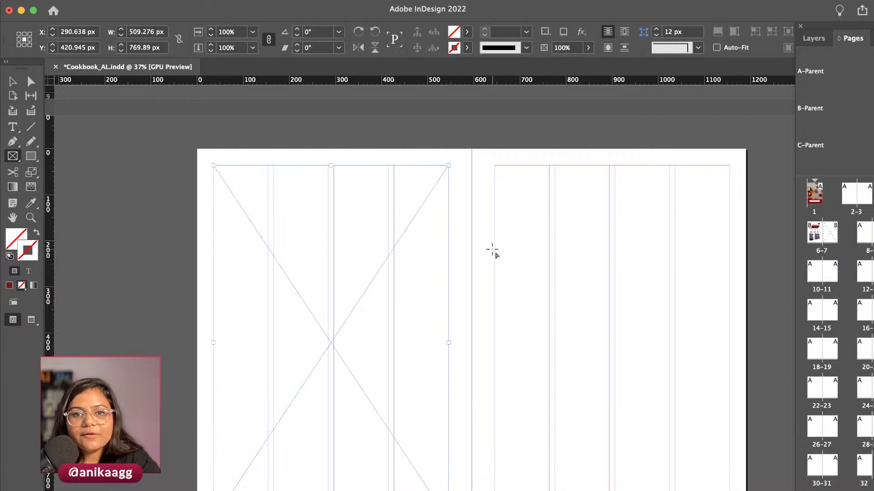
pyautogui.moveTo(494, 251); pyautogui.dragTo(729, 490)
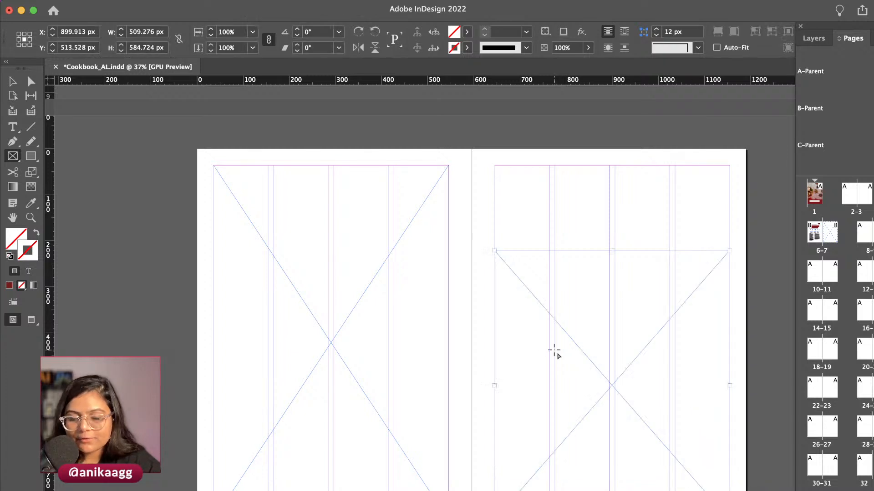
# Place klara-avsenik-A23t9cwr-o8-unsplash.jpg in the left page's frame and fill the frame proportionally
pyautogui.press('v')
pyautogui.click(510, 490)
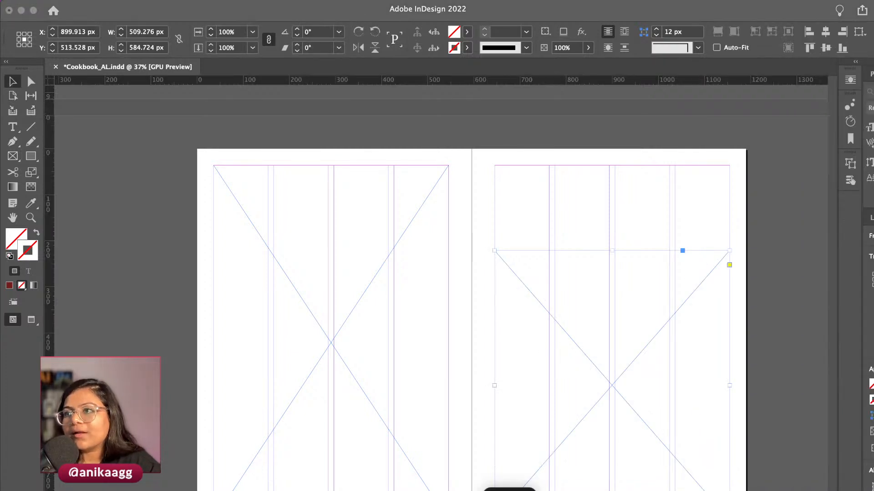
pyautogui.press('space')
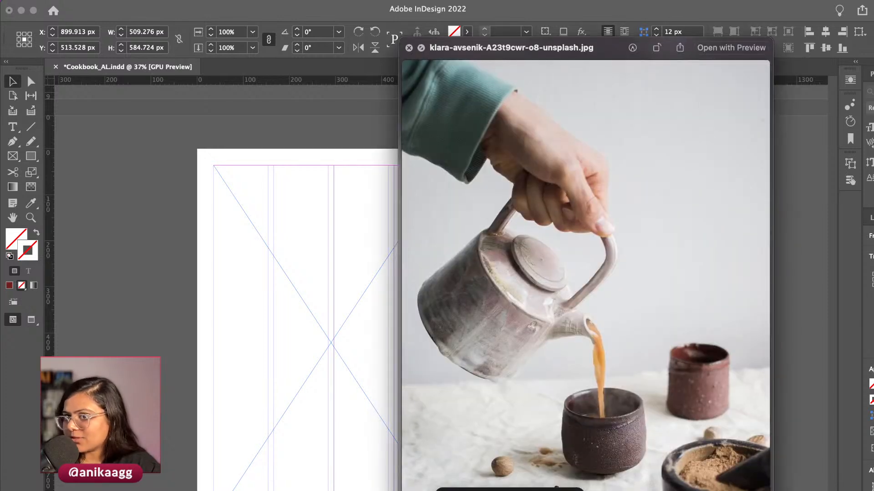
pyautogui.press('space')
pyautogui.moveTo(837, 387); pyautogui.dragTo(351, 309)
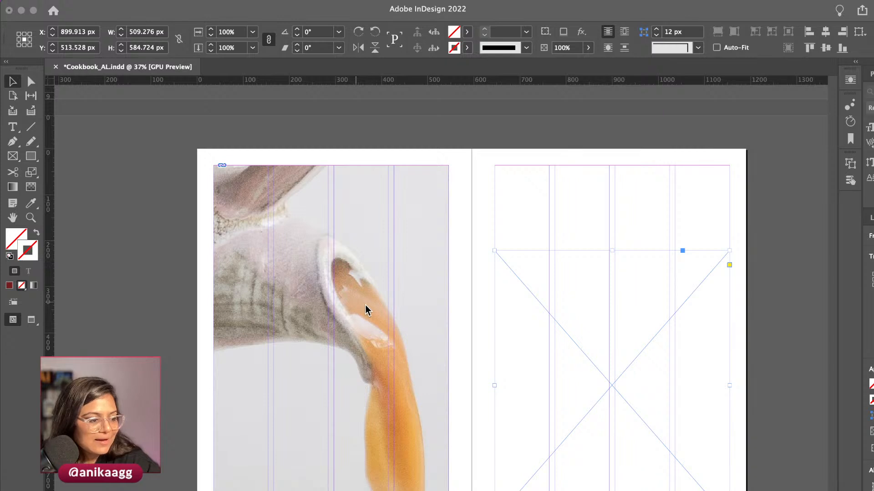
pyautogui.click(359, 209)
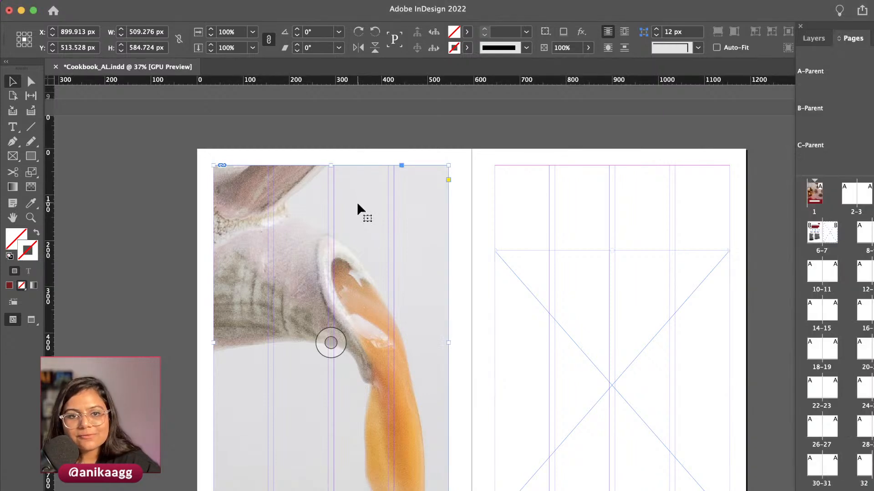
pyautogui.press('super+alt+shift+c')
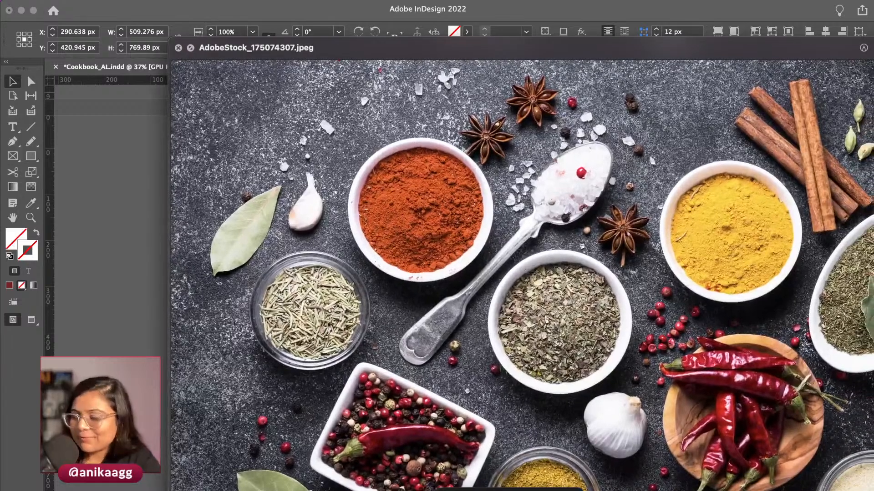
# Browse the photo previews, place the glass coffee cup photo in the right page's frame, and fill the frame proportionally
pyautogui.press('Down')
pyautogui.press('Down')
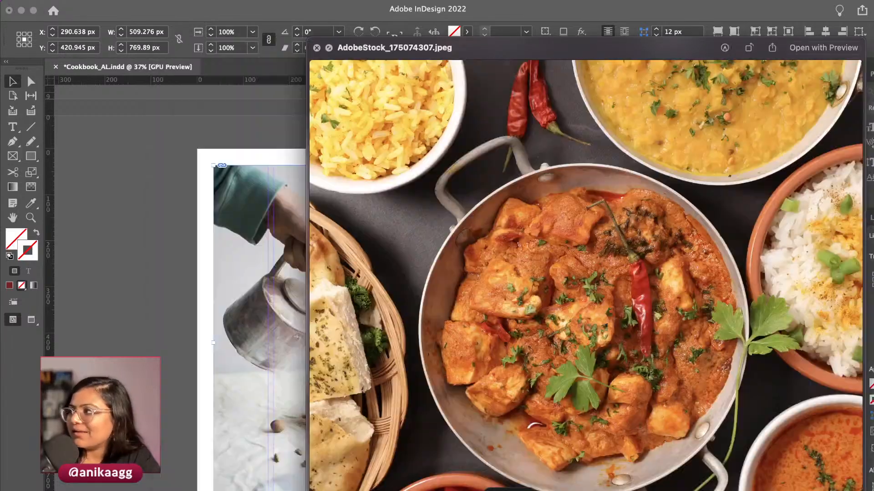
pyautogui.press('Down')
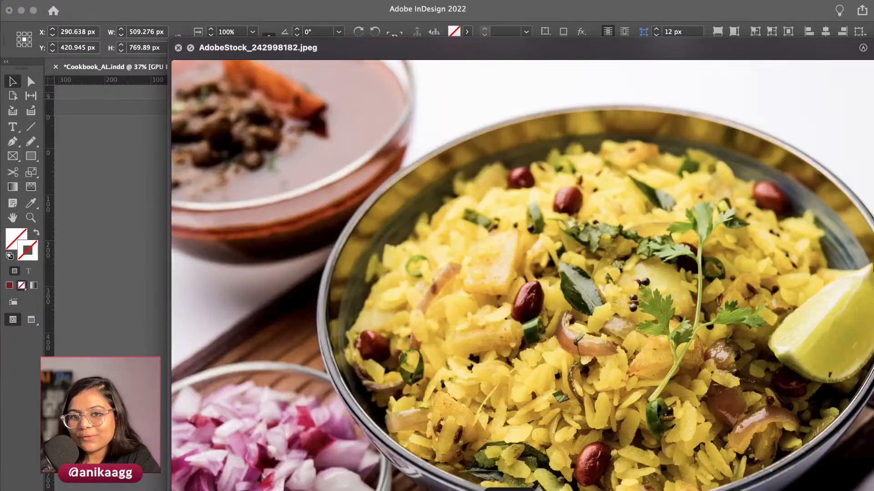
pyautogui.press('Down')
pyautogui.press('Down')
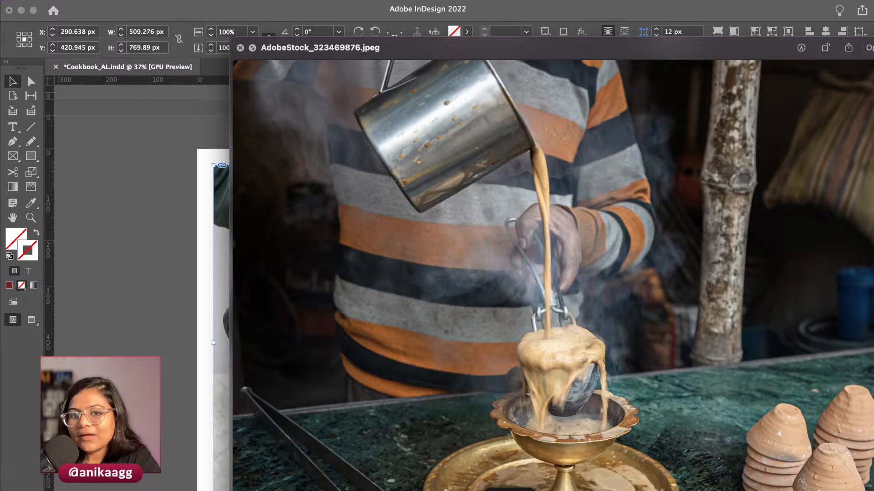
pyautogui.press('Down')
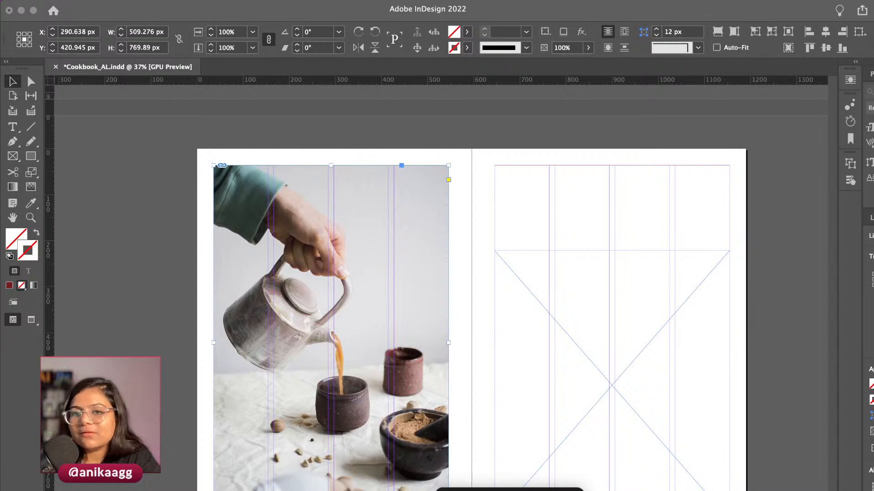
pyautogui.moveTo(475, 489); pyautogui.dragTo(591, 387)
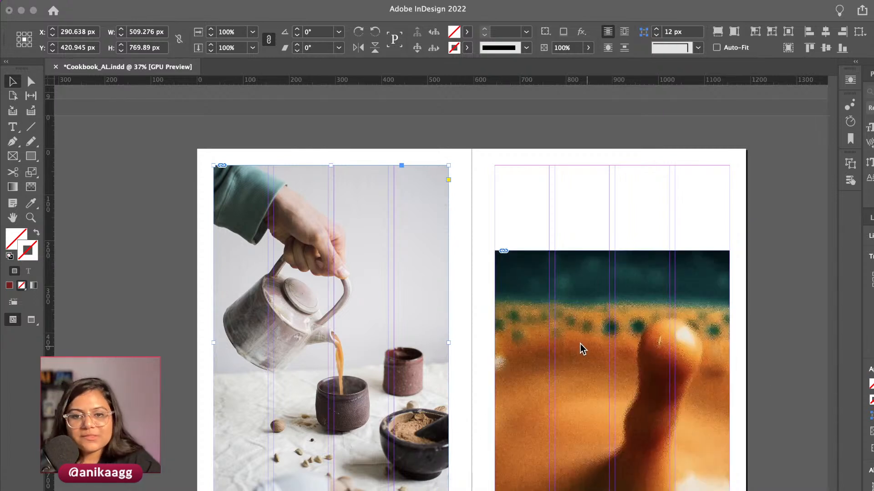
pyautogui.click(609, 340)
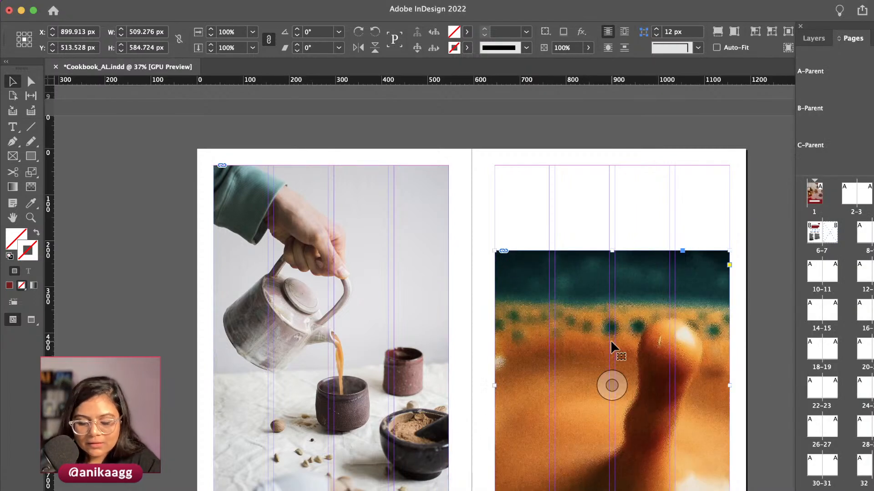
pyautogui.press('alt+shift+super+c')
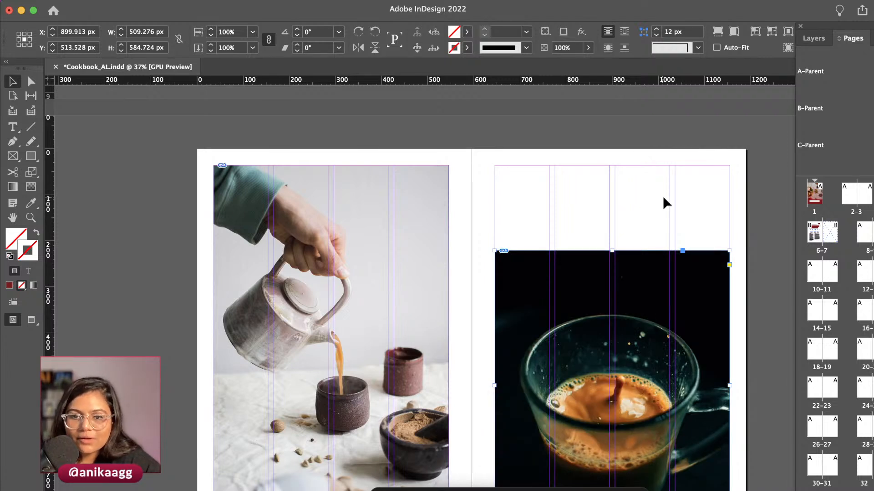
# Shorten the coffee photo's frame by lowering its top edge to about 300 px down the page
pyautogui.click(669, 185)
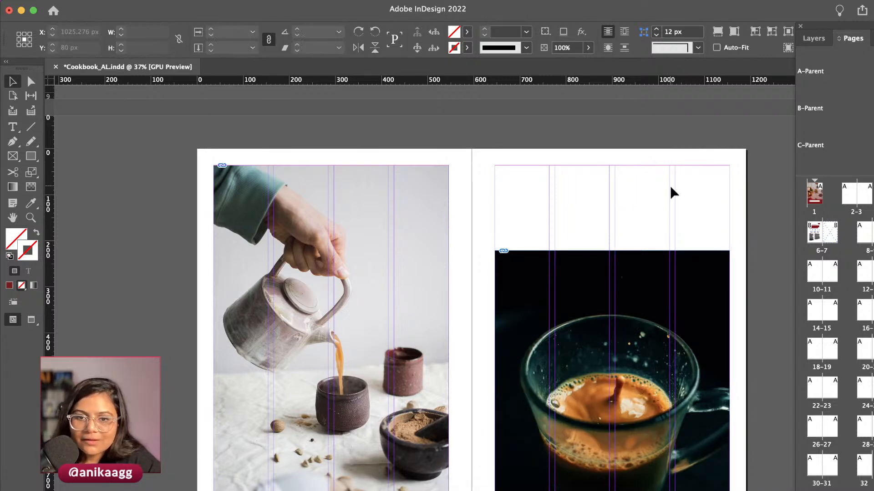
pyautogui.click(12, 126)
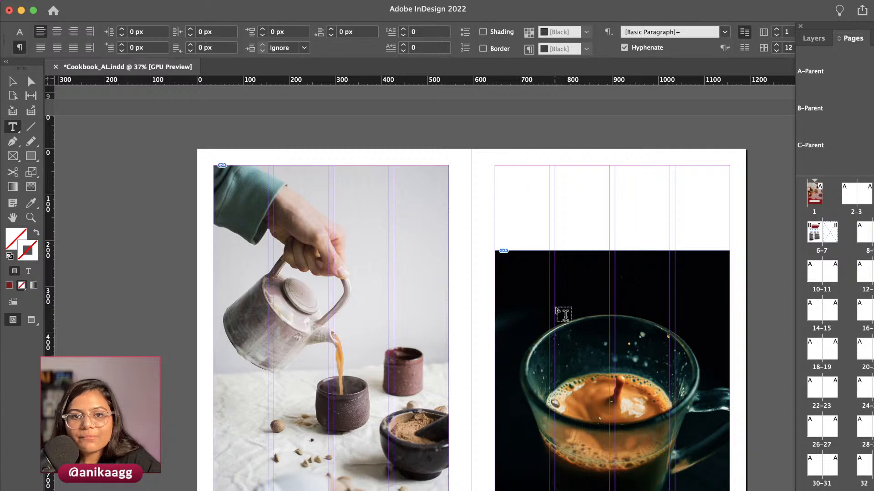
pyautogui.press('v')
pyautogui.click(616, 258)
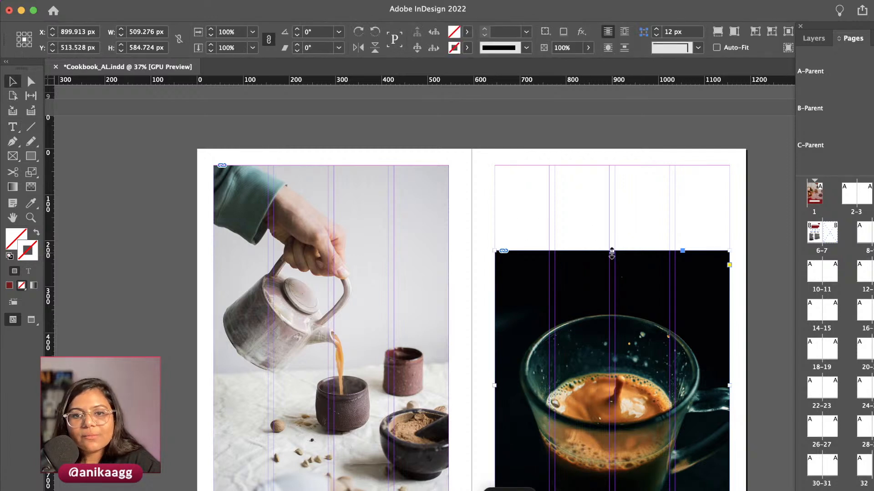
pyautogui.moveTo(614, 251); pyautogui.dragTo(614, 291)
pyautogui.click(607, 230)
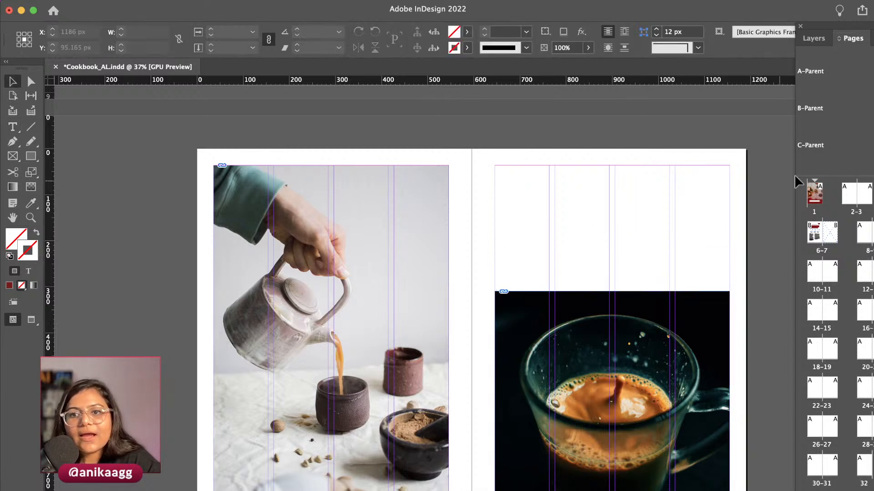
# Copy the "recipe name" heading frame from B-Parent and create a new parent spread
pyautogui.doubleClick(810, 108)
pyautogui.click(334, 251)
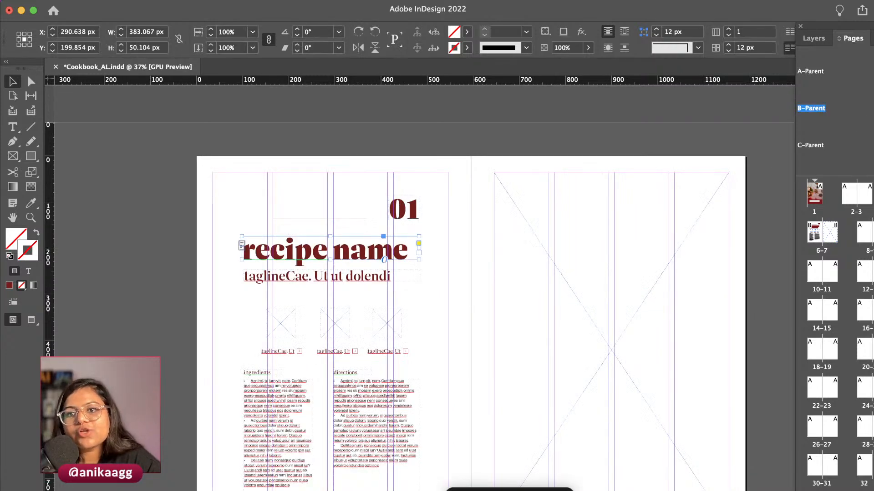
pyautogui.rightClick(838, 160)
pyautogui.click(844, 208)
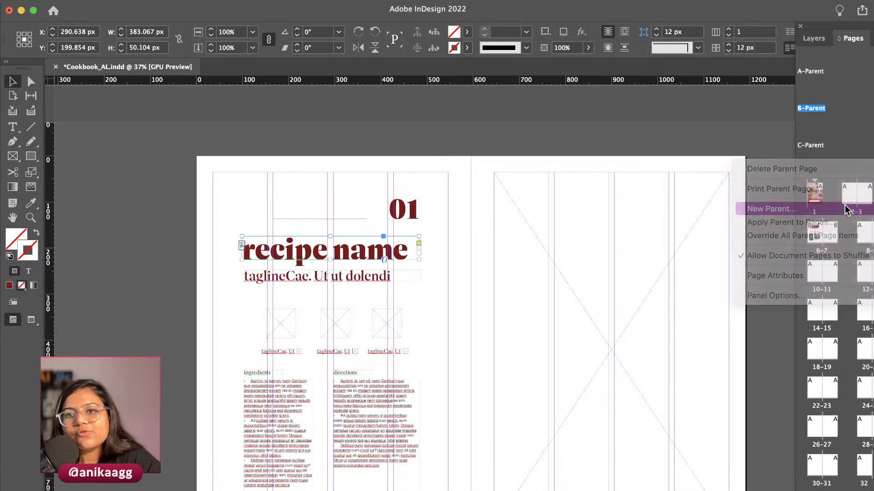
pyautogui.click(605, 254)
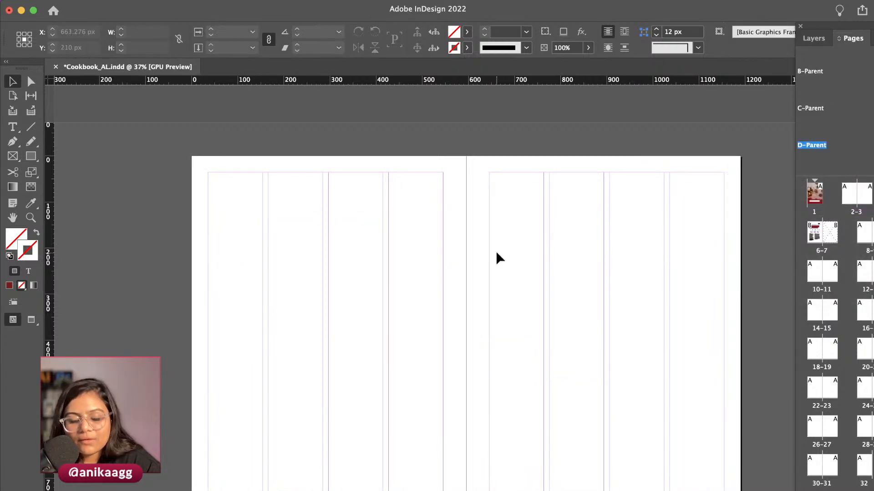
# Paste the "recipe name" heading in place on the new parent spread and move it onto the right page
pyautogui.press('super+alt+shift+v')
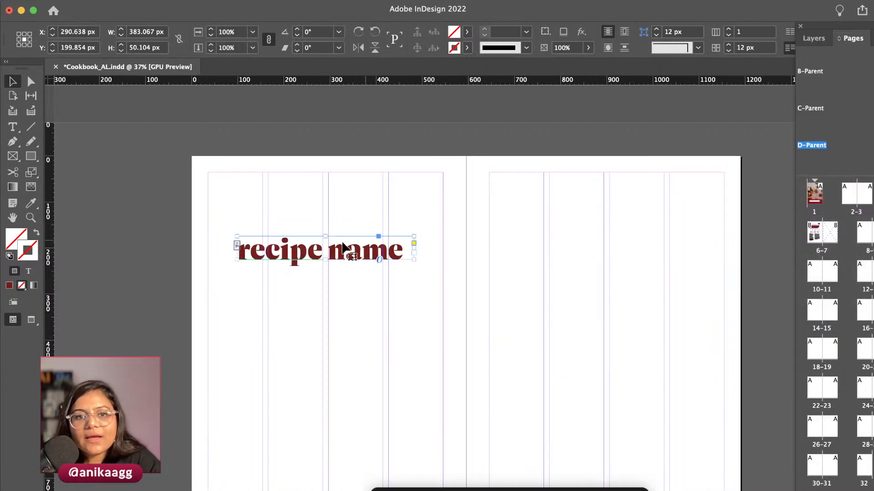
pyautogui.moveTo(339, 256); pyautogui.dragTo(614, 257)
pyautogui.click(575, 288)
pyautogui.doubleClick(594, 255)
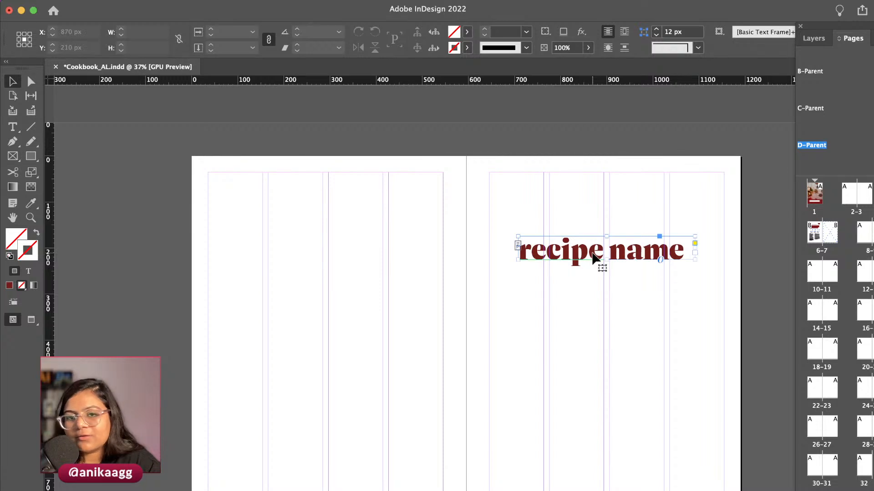
# Replace the heading text on the new parent spread with "header" and narrow its frame to fit the word
pyautogui.press('super+a')
pyautogui.press('BackSpace')
pyautogui.write('header')
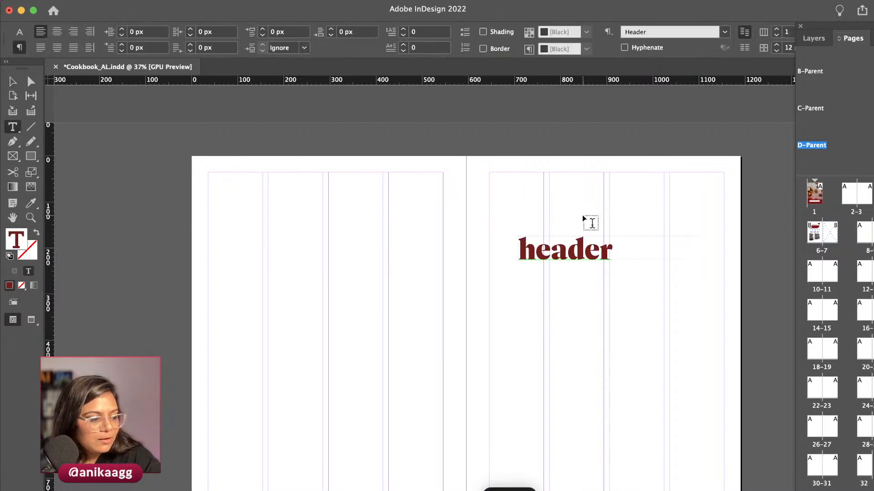
pyautogui.press('Escape')
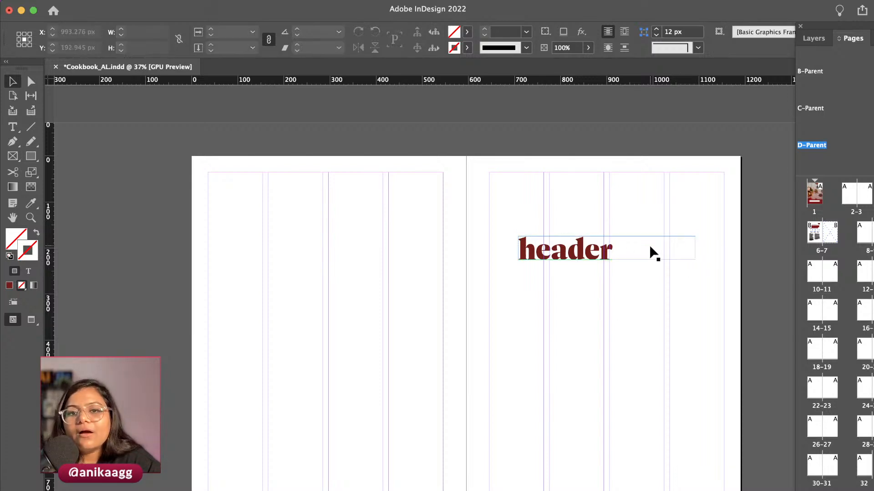
pyautogui.moveTo(693, 261); pyautogui.dragTo(619, 262)
pyautogui.click(692, 243)
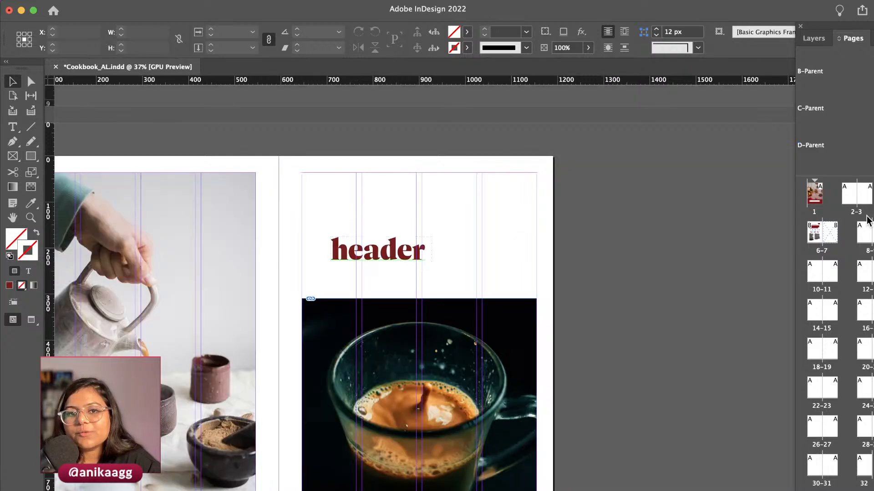
# Replace the "header" text on the right page of spread 4-5 with "fresh" and start a second line
pyautogui.hscroll(-3, 446, 256)
pyautogui.hscroll(-2, 449, 254)
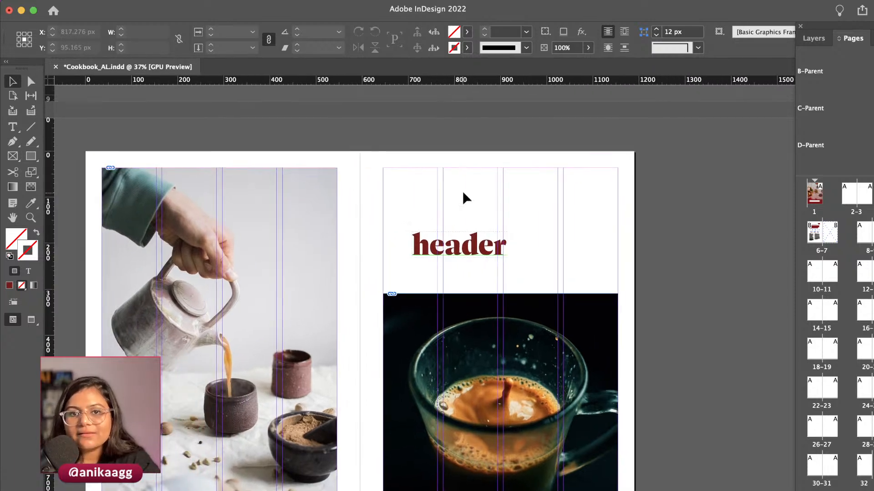
pyautogui.hscroll(-1, 465, 258)
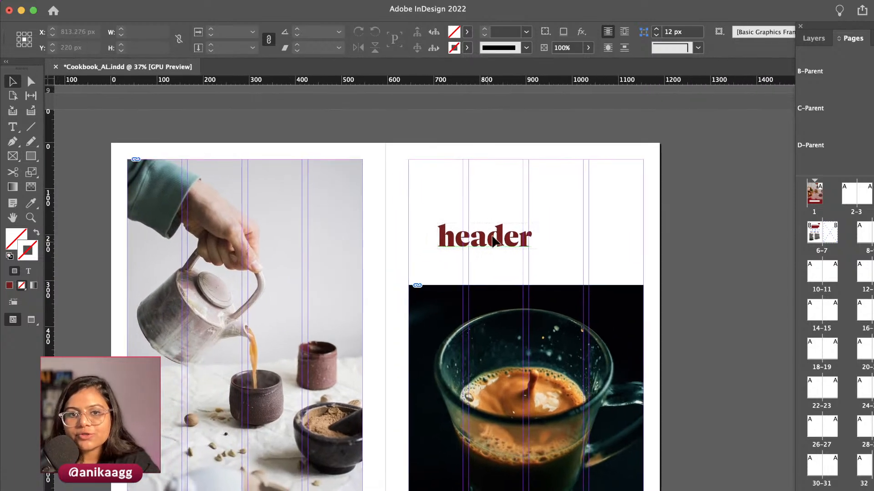
pyautogui.scroll(3, 485, 236)
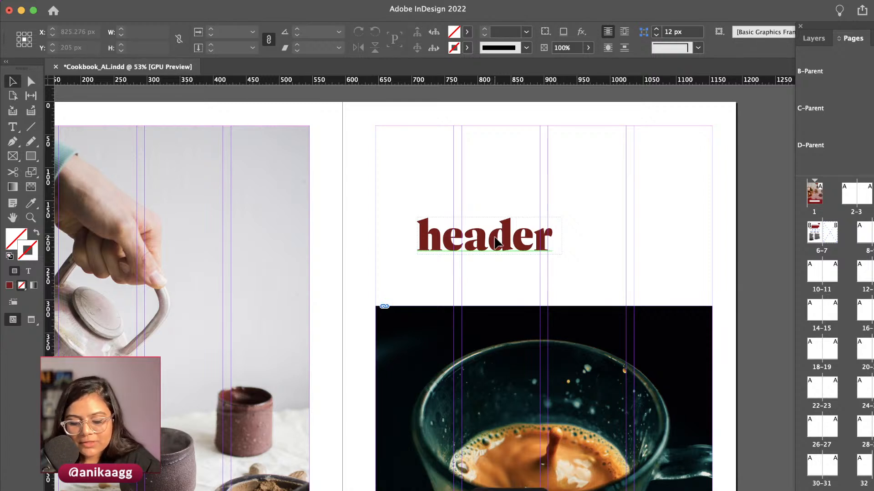
pyautogui.click(498, 243)
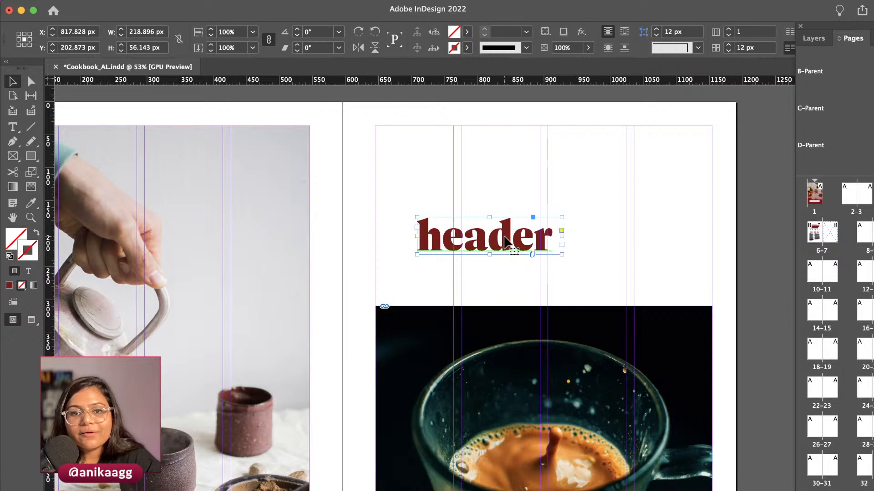
pyautogui.doubleClick(505, 241)
pyautogui.doubleClick(504, 234)
pyautogui.write('chi')
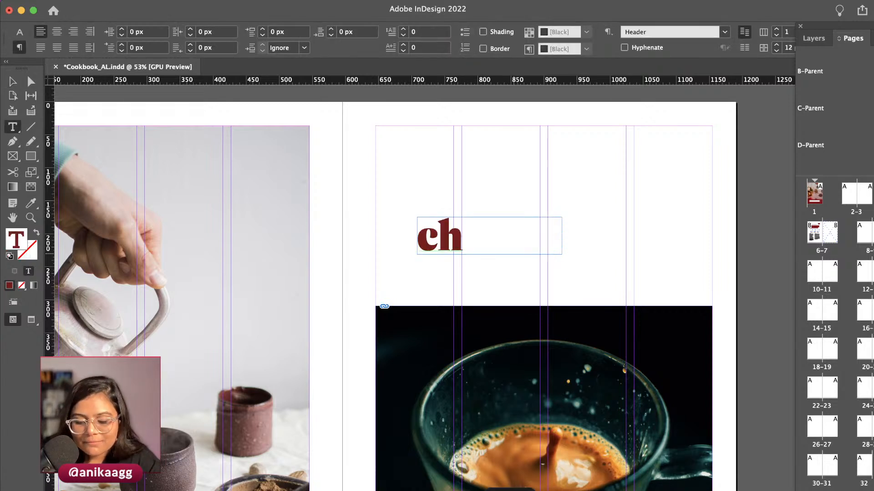
pyautogui.press('BackSpace')
pyautogui.press('BackSpace')
pyautogui.press('BackSpace')
pyautogui.write('fresh')
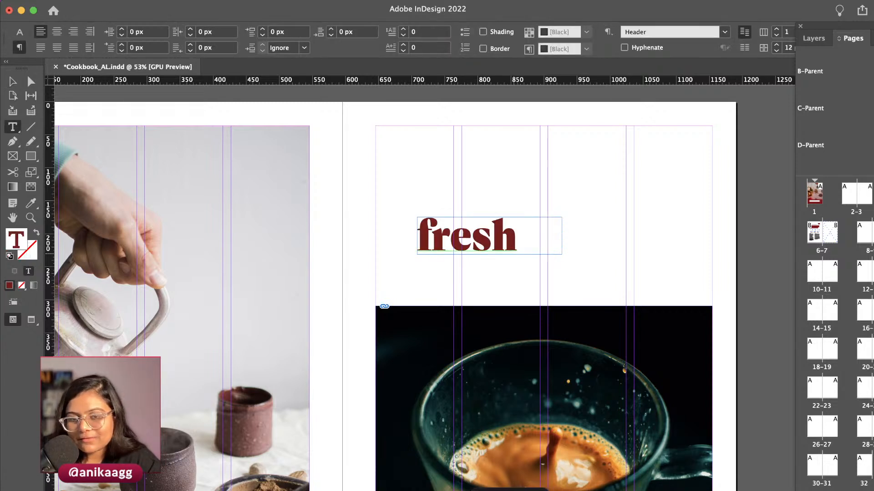
pyautogui.press('Return')
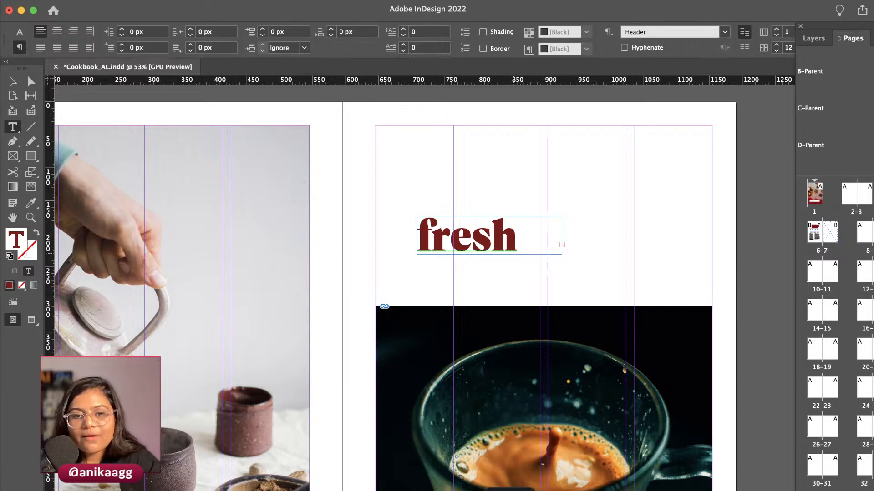
# Enlarge the "fresh" heading frame to about 340 by 134 px and add "mornings" as the second line
pyautogui.press('Escape')
pyautogui.moveTo(562, 254); pyautogui.dragTo(641, 291)
pyautogui.moveTo(530, 290); pyautogui.dragTo(532, 306)
pyautogui.doubleClick(617, 287)
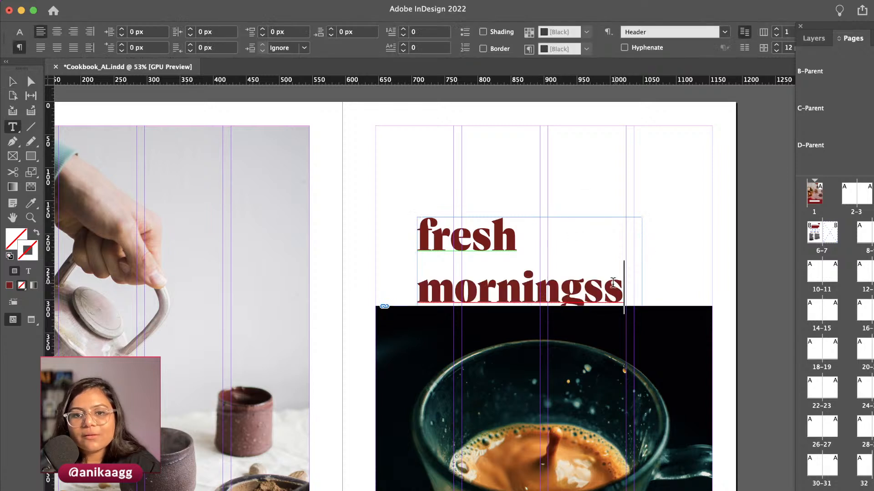
pyautogui.hotkey('shift', 'Left')
pyautogui.press('BackSpace')
pyautogui.press('Escape')
# Lower the top edge of the coffee photo's frame to about 338 px down the page, clear of the heading
pyautogui.click(565, 359)
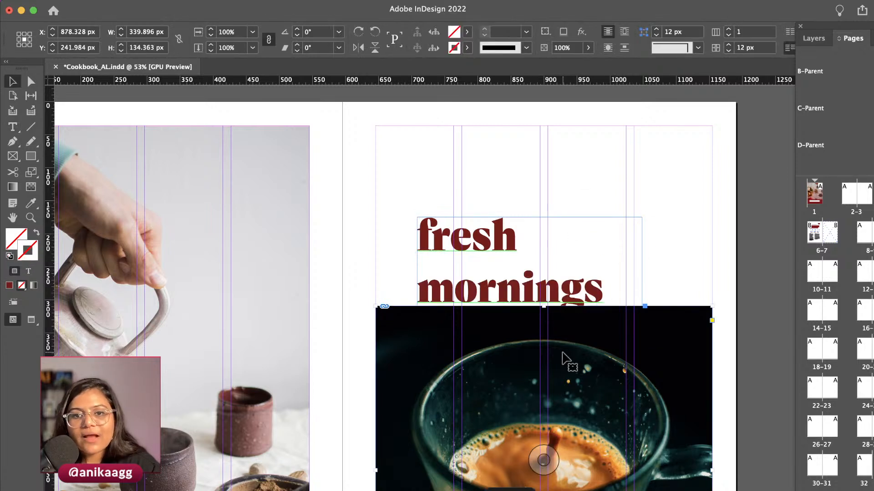
pyautogui.moveTo(543, 306); pyautogui.dragTo(544, 325)
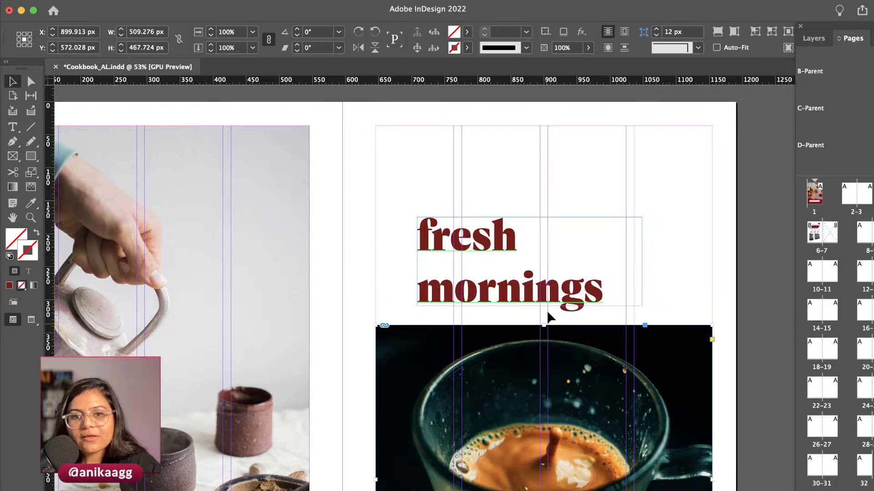
pyautogui.click(561, 167)
pyautogui.scroll(-5, 561, 167)
# Edit the Header paragraph style's basic character formats and set its leading to 70 pt
pyautogui.click(535, 255)
pyautogui.scroll(4, 536, 264)
pyautogui.scroll(1, 536, 269)
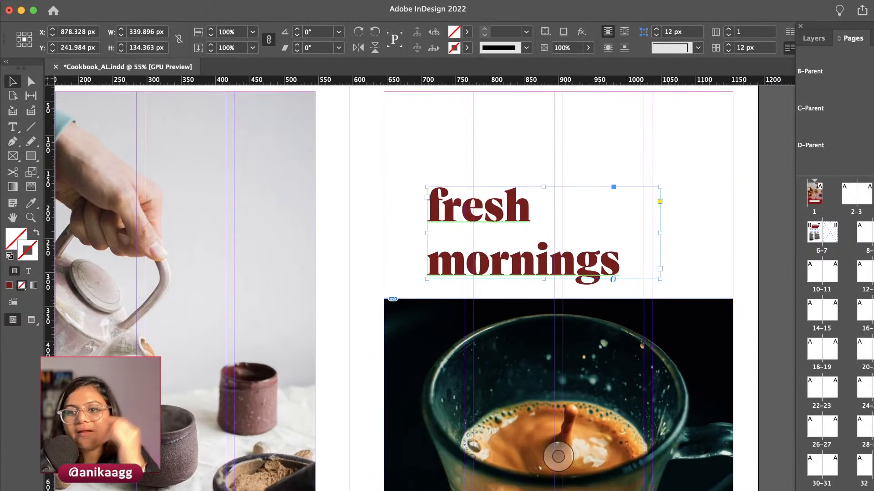
pyautogui.moveTo(873, 26); pyautogui.dragTo(268, 74)
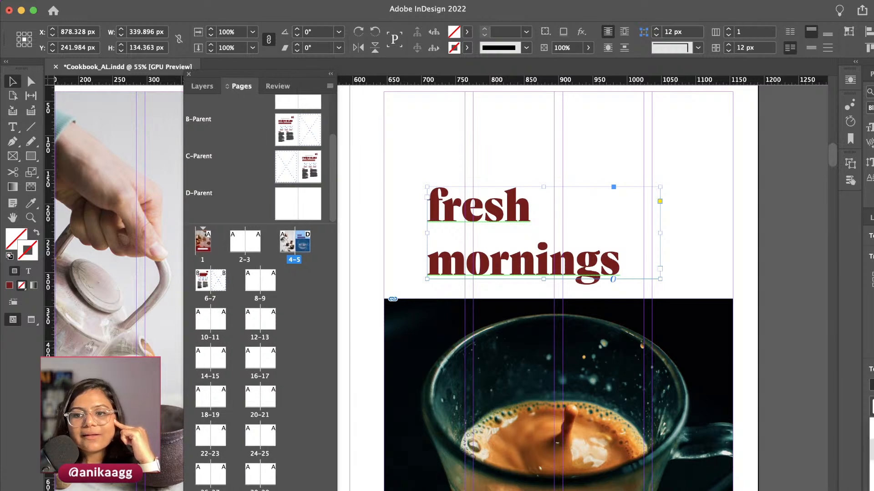
pyautogui.doubleClick(872, 449)
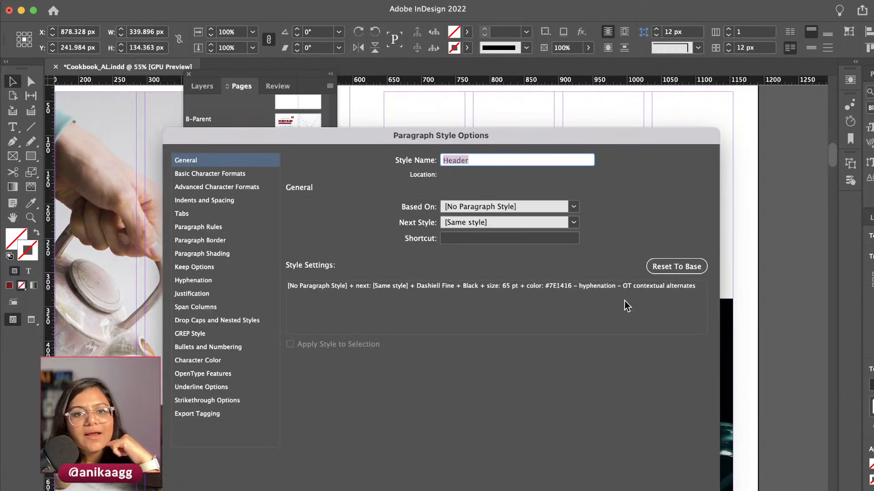
pyautogui.click(219, 177)
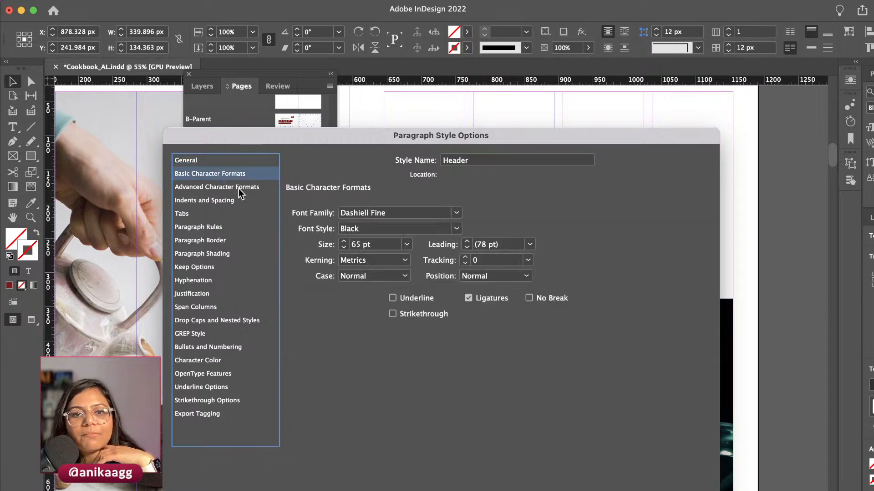
pyautogui.click(532, 246)
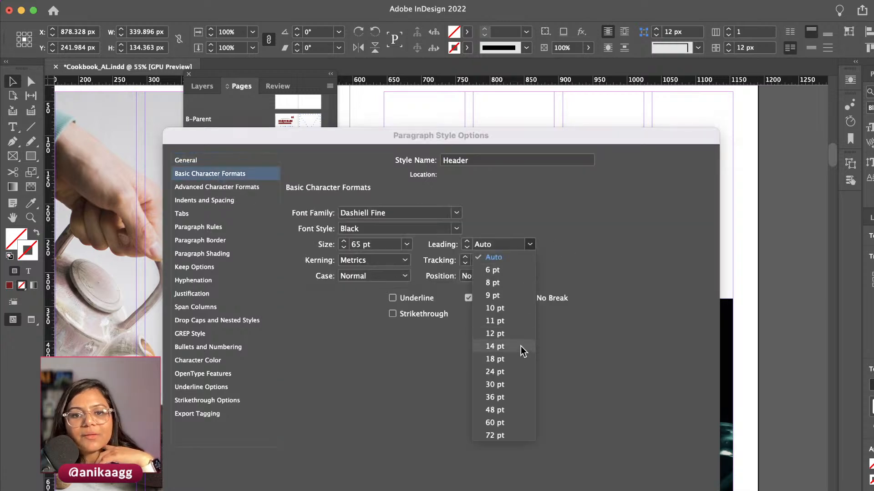
pyautogui.click(496, 435)
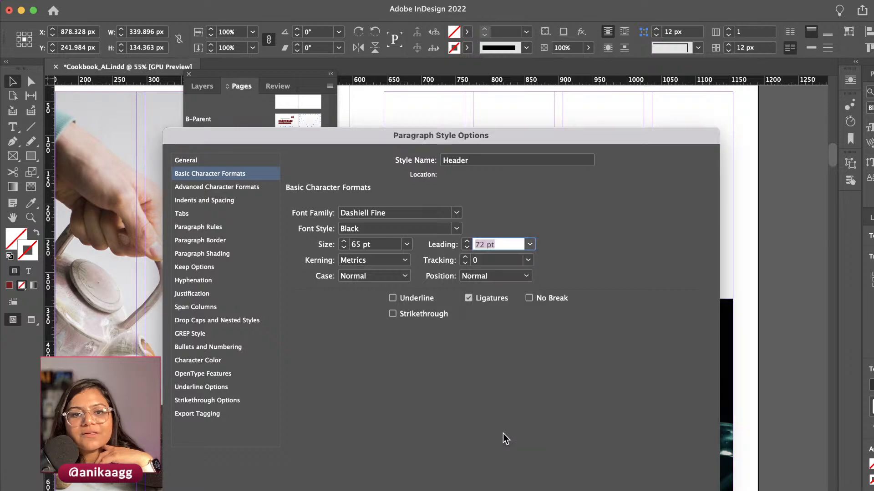
pyautogui.moveTo(498, 143); pyautogui.dragTo(859, 173)
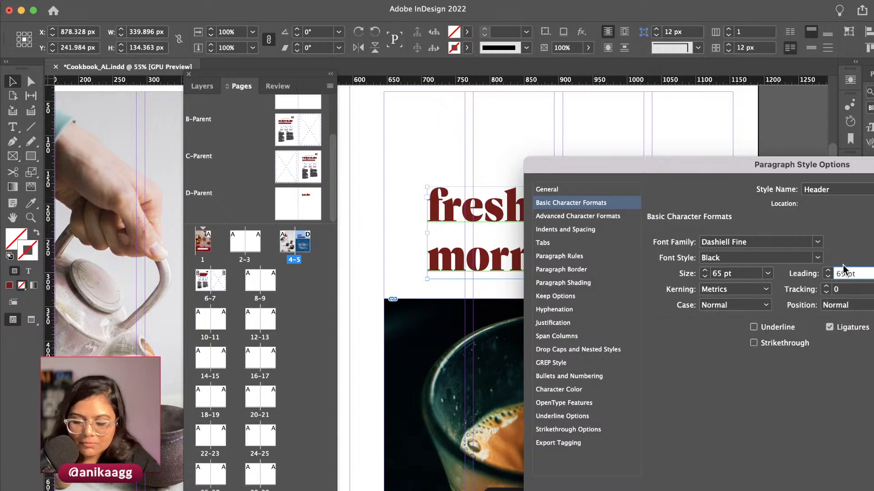
pyautogui.press('BackSpace')
pyautogui.press('BackSpace')
pyautogui.write('70')
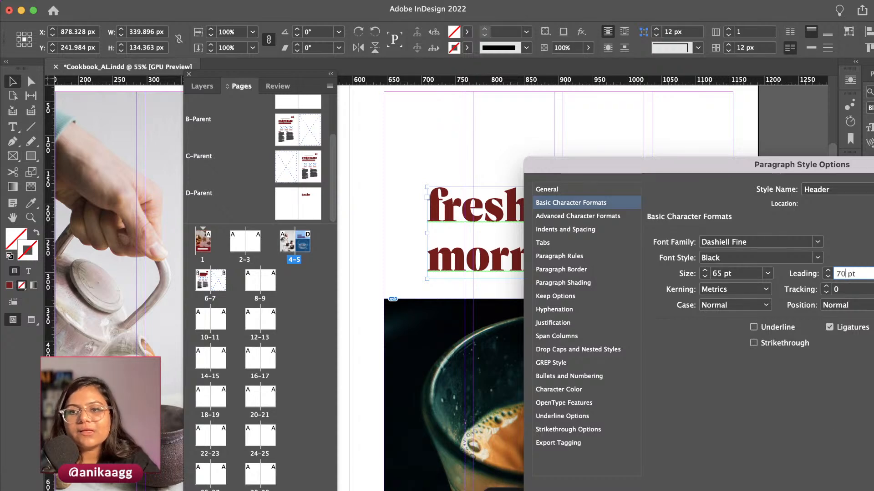
pyautogui.moveTo(873, 236); pyautogui.dragTo(862, 224)
pyautogui.press('Return')
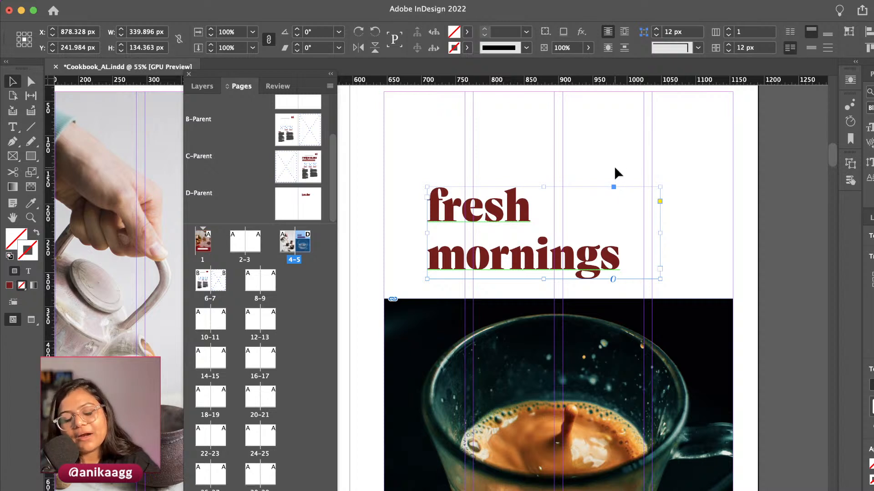
pyautogui.doubleClick(589, 247)
pyautogui.moveTo(626, 259); pyautogui.dragTo(604, 261)
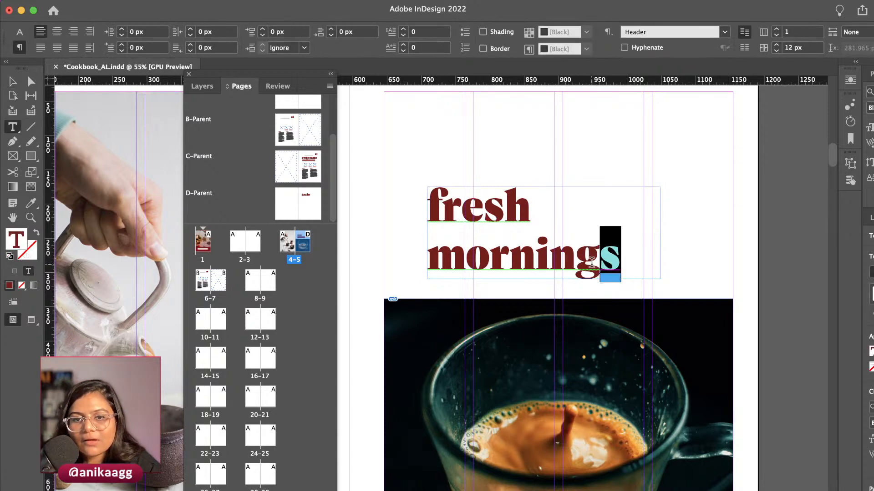
pyautogui.press('Escape')
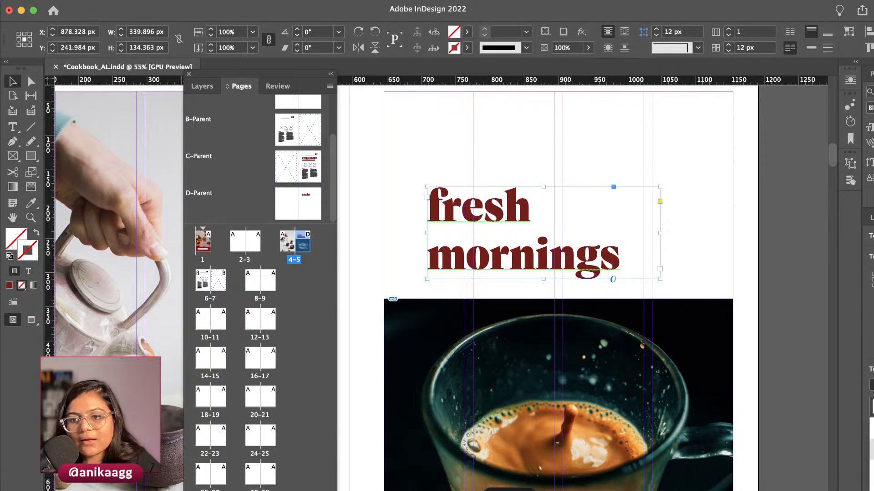
# Reduce the Header paragraph style's leading by a few more points to tighten the two-line heading
pyautogui.click(872, 449)
pyautogui.click(470, 206)
pyautogui.click(473, 193)
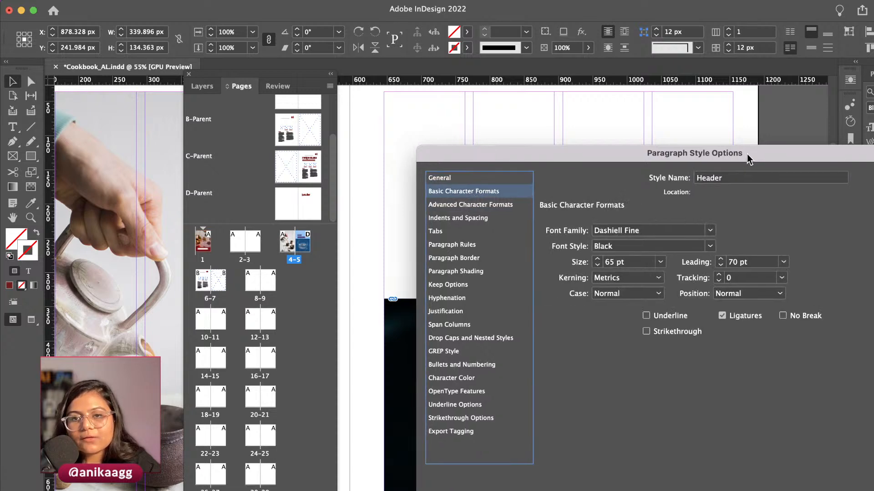
pyautogui.moveTo(747, 156); pyautogui.dragTo(873, 117)
pyautogui.click(872, 226)
pyautogui.click(872, 226)
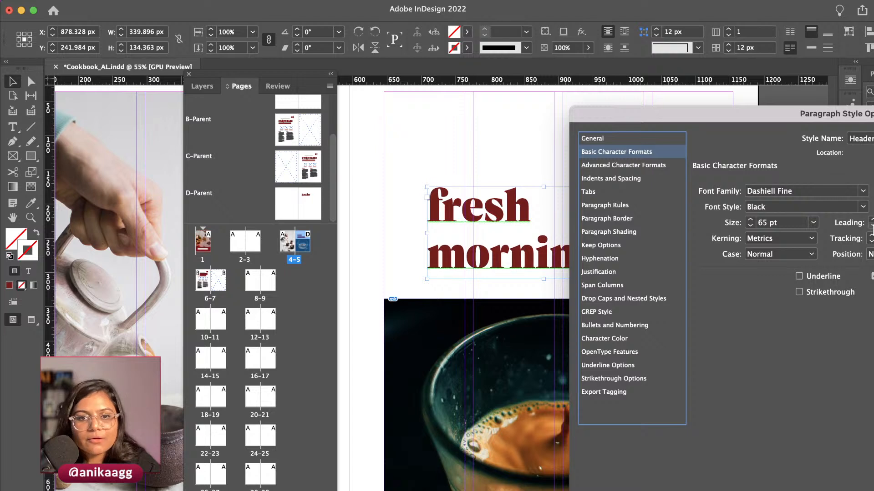
pyautogui.click(872, 226)
pyautogui.click(872, 226)
pyautogui.click(872, 225)
pyautogui.click(872, 226)
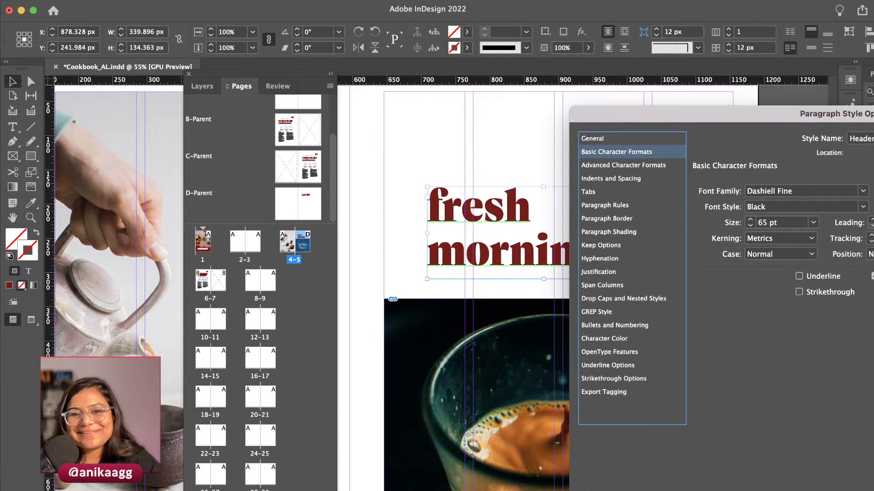
pyautogui.moveTo(873, 116); pyautogui.dragTo(749, 117)
pyautogui.press('Return')
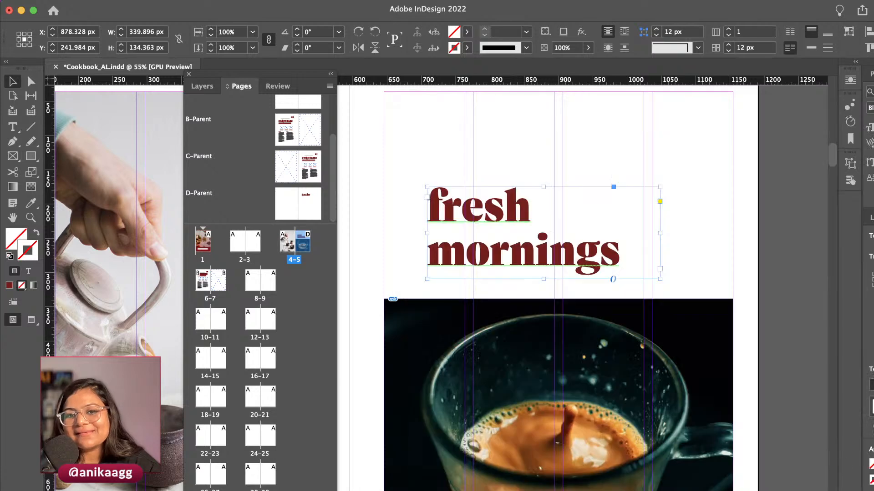
# Preview the spread without guides and move the "fresh mornings" heading into line with the coffee photo's left edge
pyautogui.press('super+minus')
pyautogui.press('super+minus')
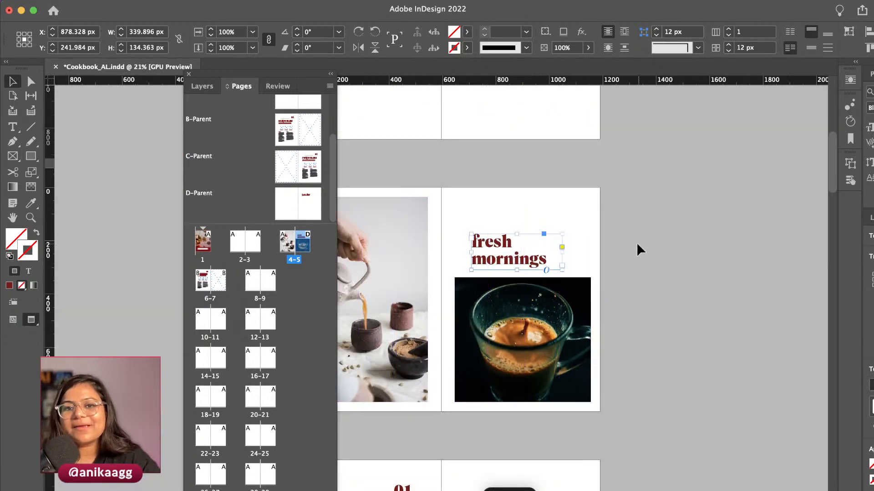
pyautogui.click(637, 247)
pyautogui.scroll(-1, 640, 249)
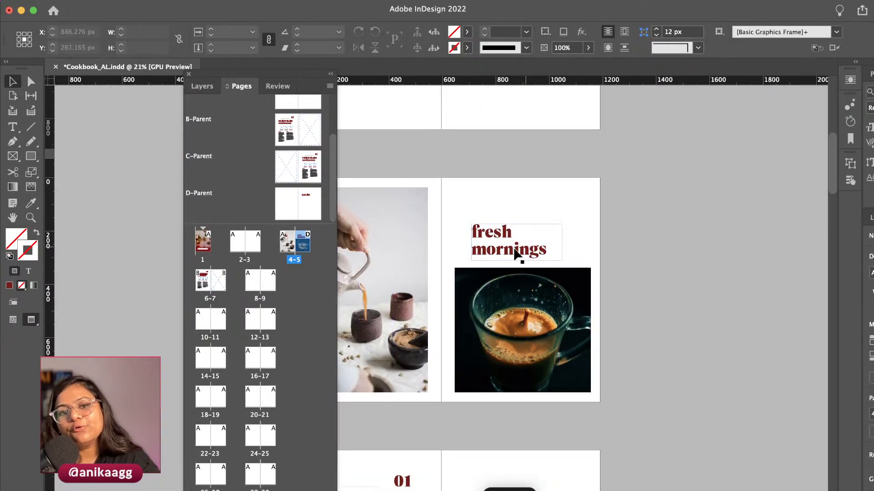
pyautogui.moveTo(499, 256); pyautogui.dragTo(482, 255)
pyautogui.click(619, 287)
pyautogui.scroll(1, 615, 298)
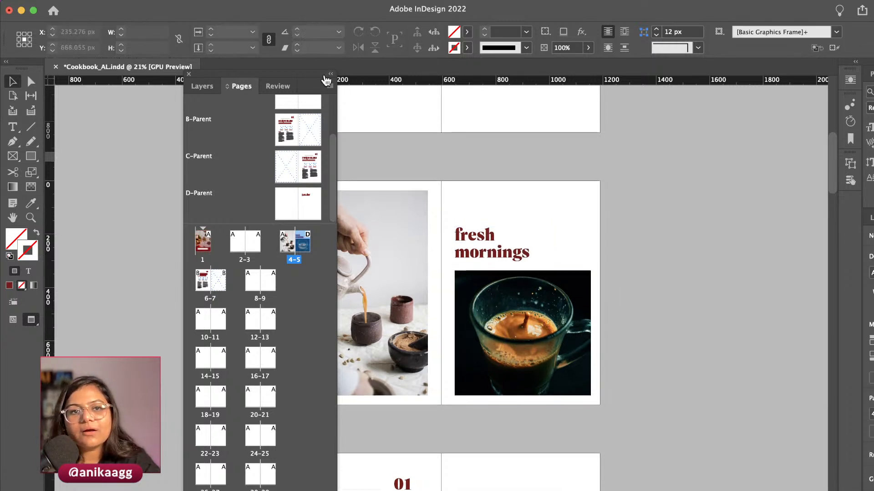
# Save the cookbook document with the finished "fresh mornings" spread
pyautogui.moveTo(229, 62)
pyautogui.mouseDown()
pyautogui.moveTo(160, 48)
pyautogui.moveTo(241, 51)
pyautogui.moveTo(252, 60)
pyautogui.moveTo(244, 62)
pyautogui.mouseUp()
pyautogui.moveTo(160, 69); pyautogui.dragTo(101, 120)
pyautogui.moveTo(548, 127); pyautogui.dragTo(538, 165)
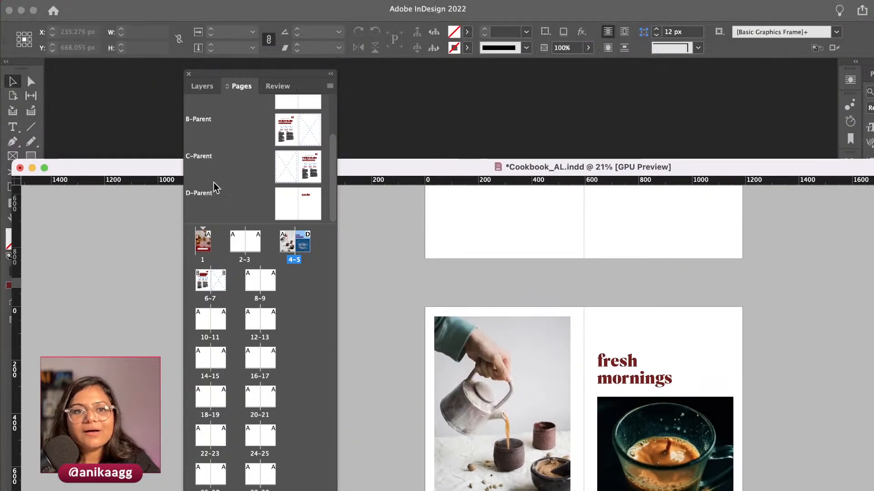
pyautogui.press('super+s')
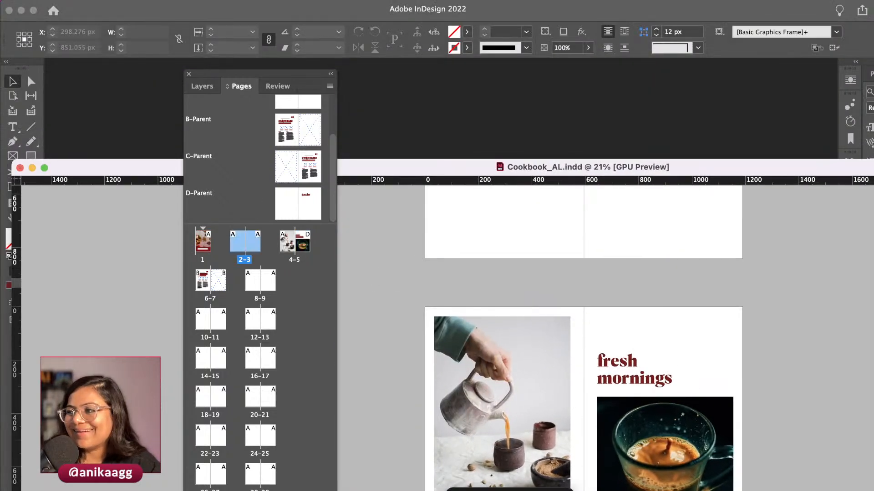
pyautogui.press('super+F12')
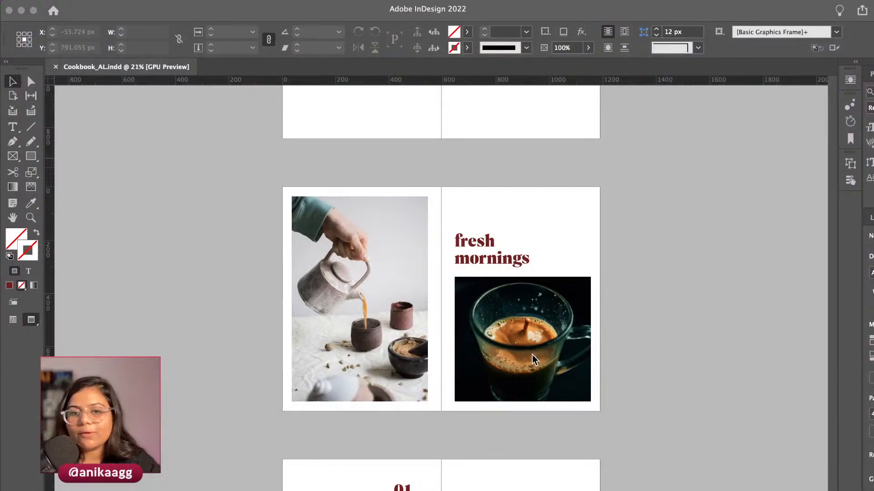
pyautogui.click(635, 308)
pyautogui.scroll(-3, 501, 432)
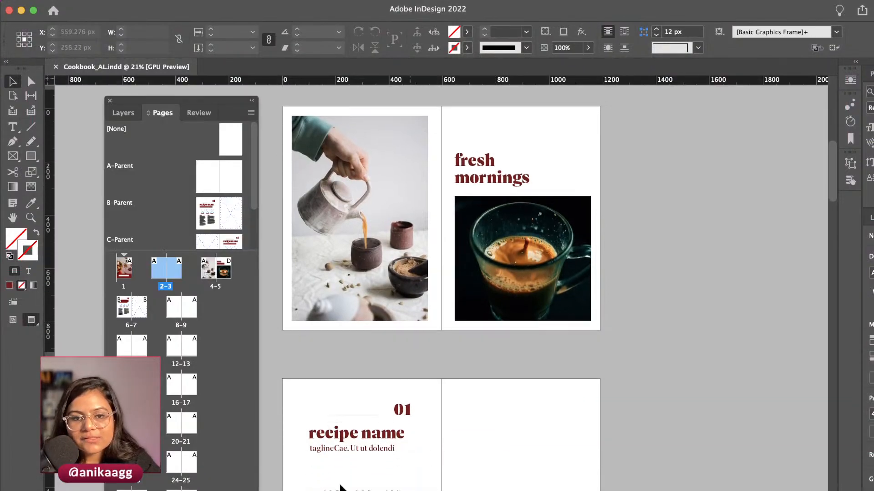
# Replace the "recipe name" title on the first recipe spread with "ghar ki chai"
pyautogui.scroll(5, 341, 485)
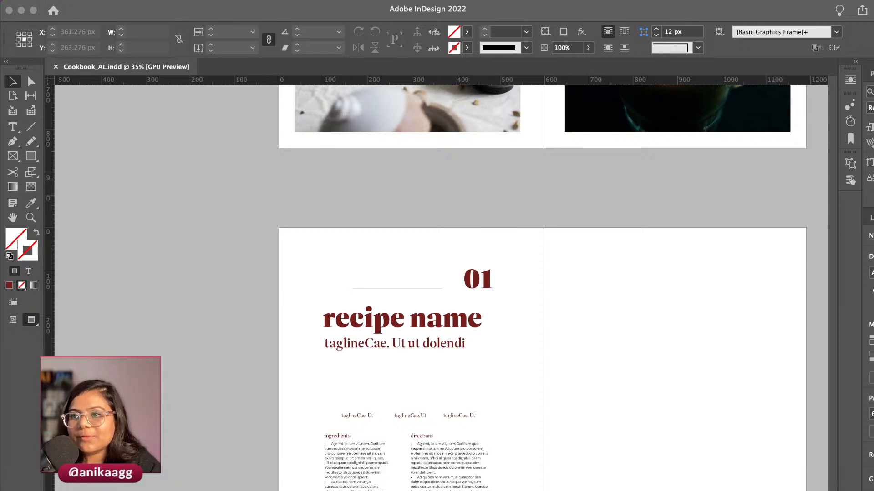
pyautogui.click(376, 324)
pyautogui.scroll(5, 376, 324)
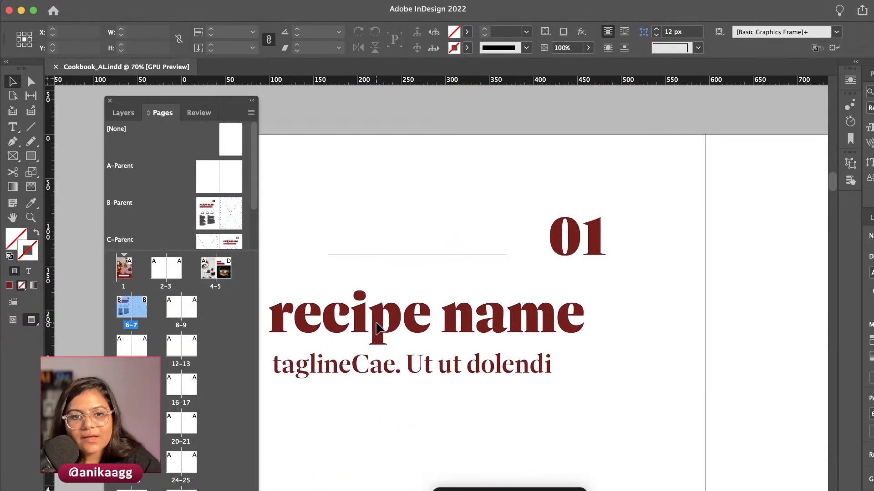
pyautogui.click(376, 324)
pyautogui.doubleClick(381, 321)
pyautogui.press('super+a')
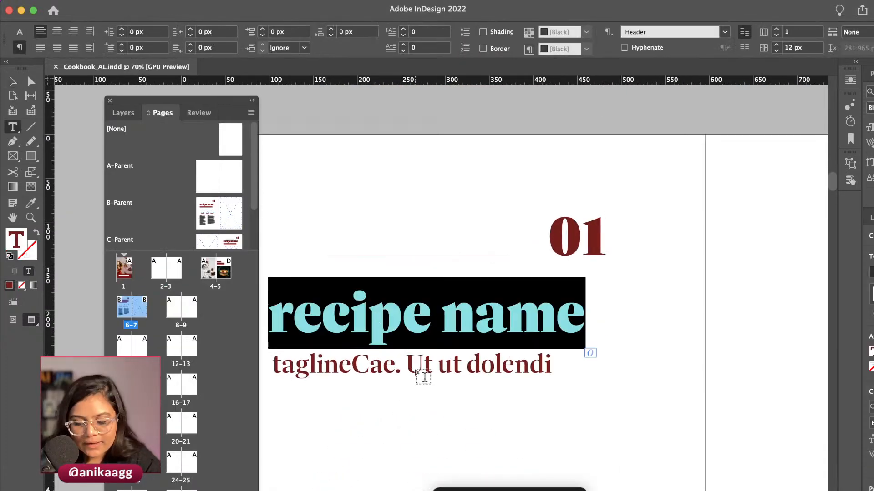
pyautogui.write('ghar ki chai')
pyautogui.press('Escape')
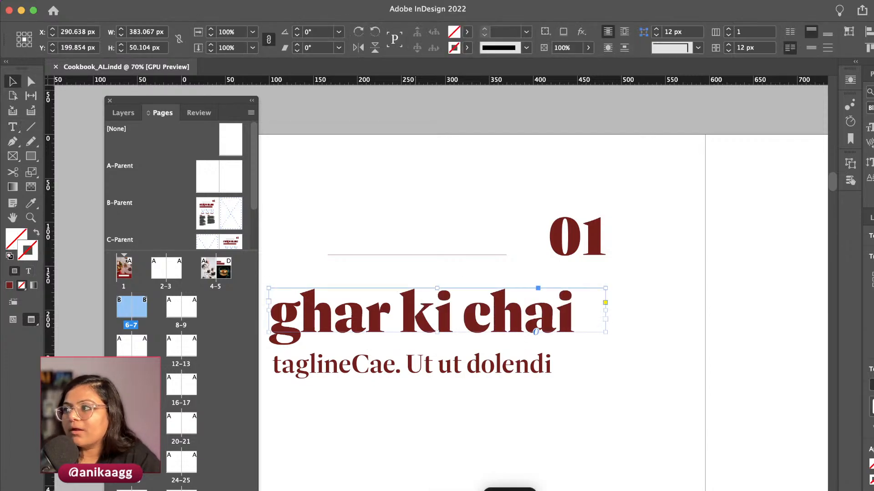
# Replace the tagline placeholder under the title with the copied line starting "experience the simple" and make its frame about 50 px tall
pyautogui.click(509, 490)
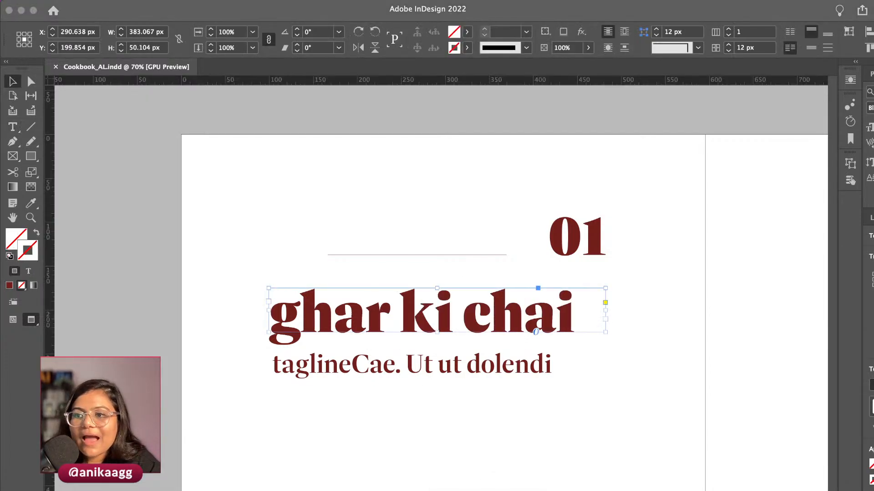
pyautogui.click(392, 468)
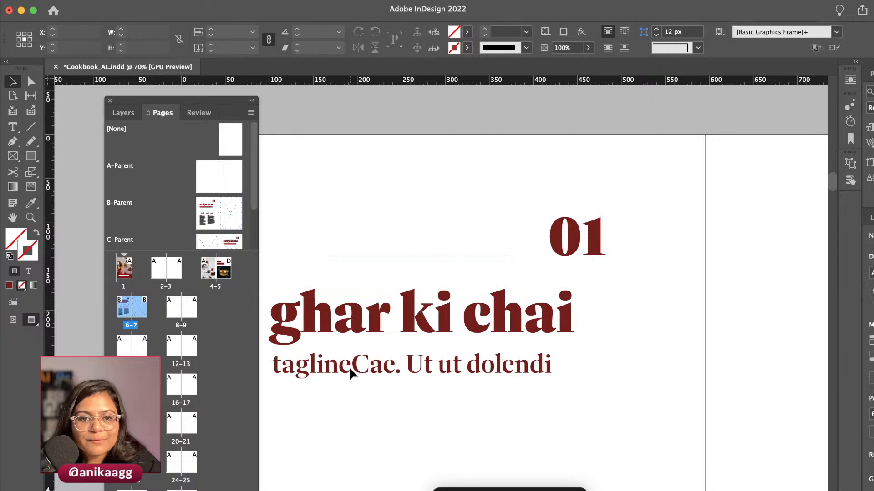
pyautogui.doubleClick(350, 368)
pyautogui.press('super+a')
pyautogui.press('super+v')
pyautogui.press('Escape')
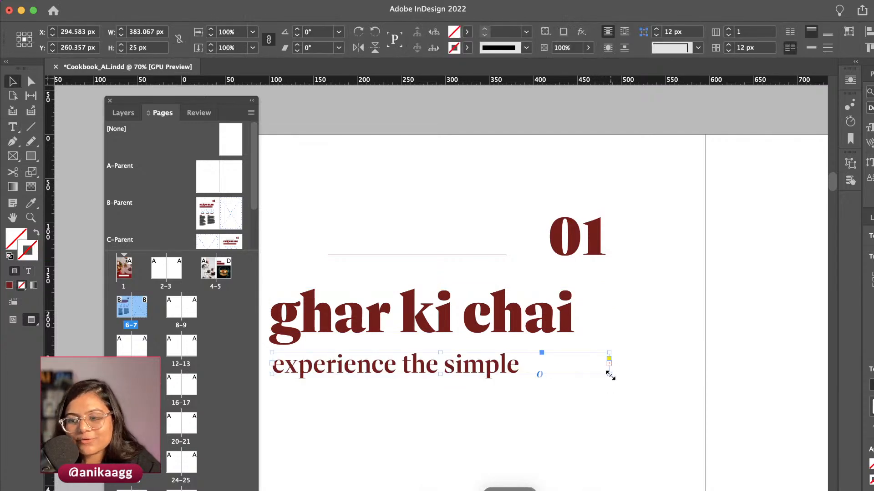
pyautogui.moveTo(610, 375); pyautogui.dragTo(611, 397)
pyautogui.click(639, 419)
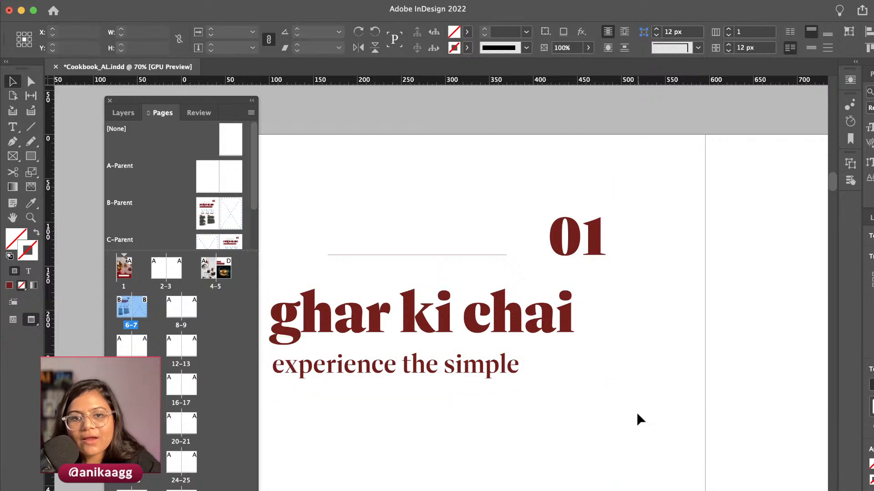
# Try to set the Tagline paragraph style's font size to 18 pt
pyautogui.click(492, 381)
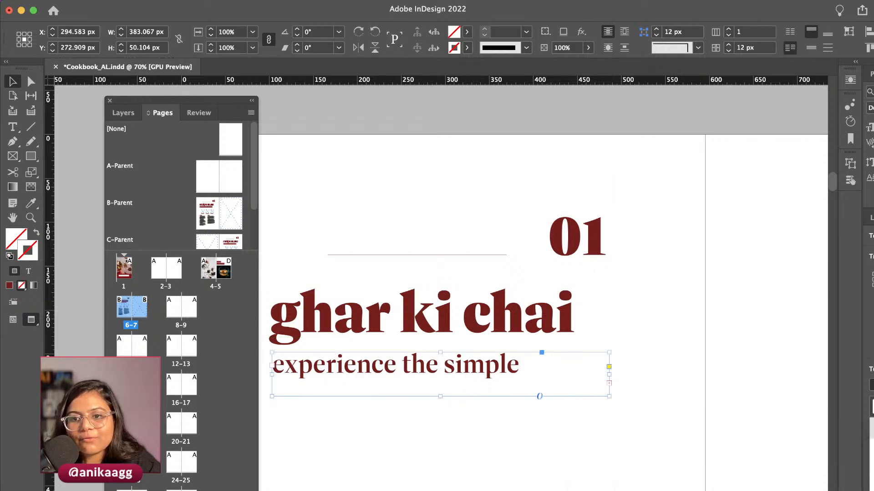
pyautogui.doubleClick(871, 471)
pyautogui.click(484, 163)
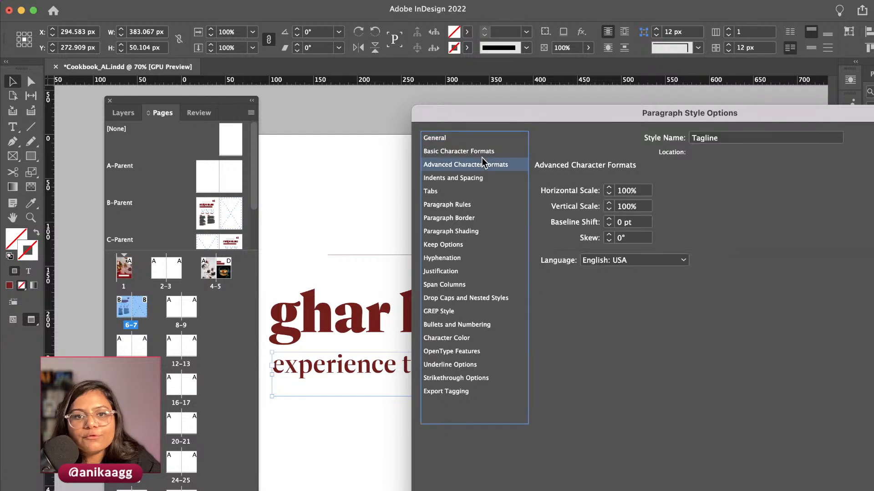
pyautogui.click(485, 154)
pyautogui.click(655, 222)
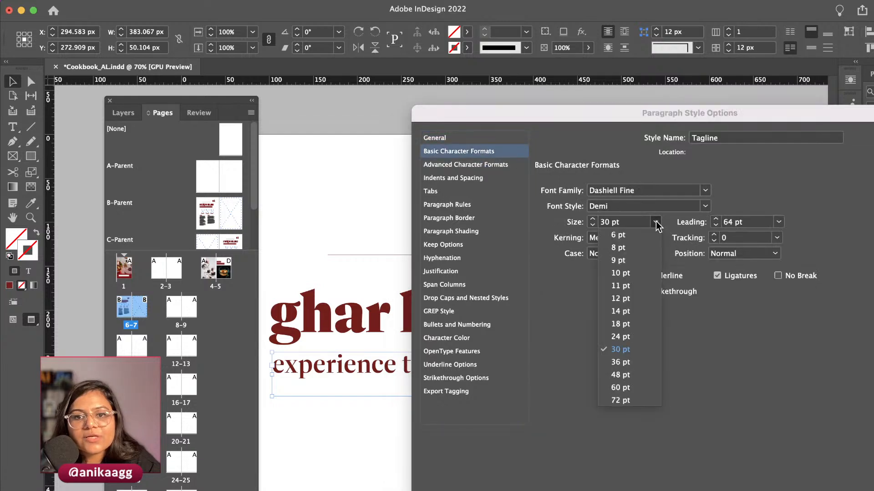
pyautogui.click(620, 324)
pyautogui.press('Return')
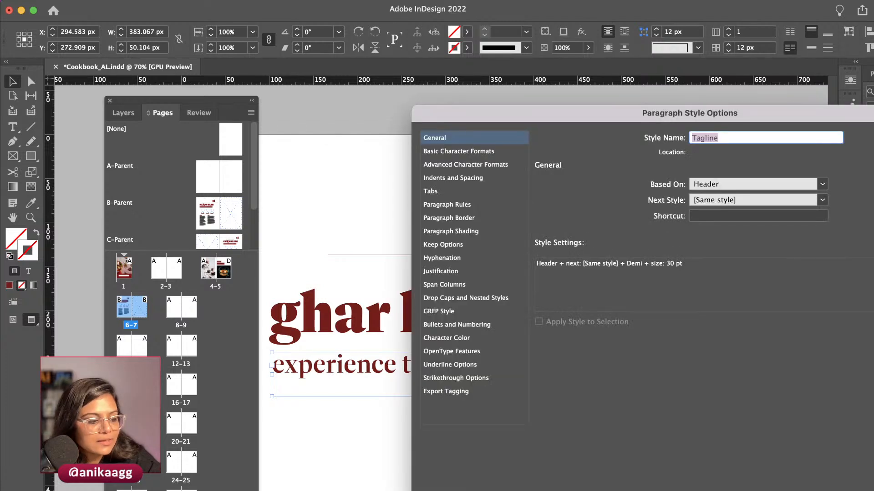
# Set the font size in the Tagline paragraph style's basic character formats to 18 pt and apply it
pyautogui.click(500, 151)
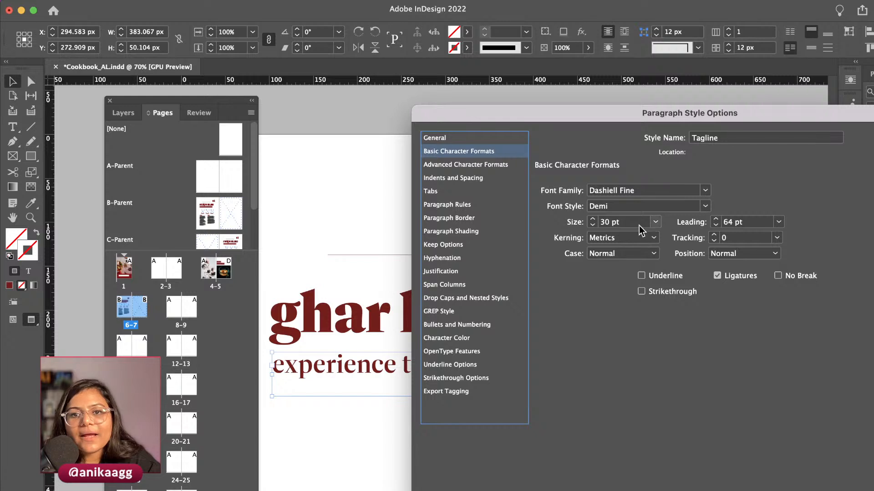
pyautogui.click(655, 221)
pyautogui.click(644, 324)
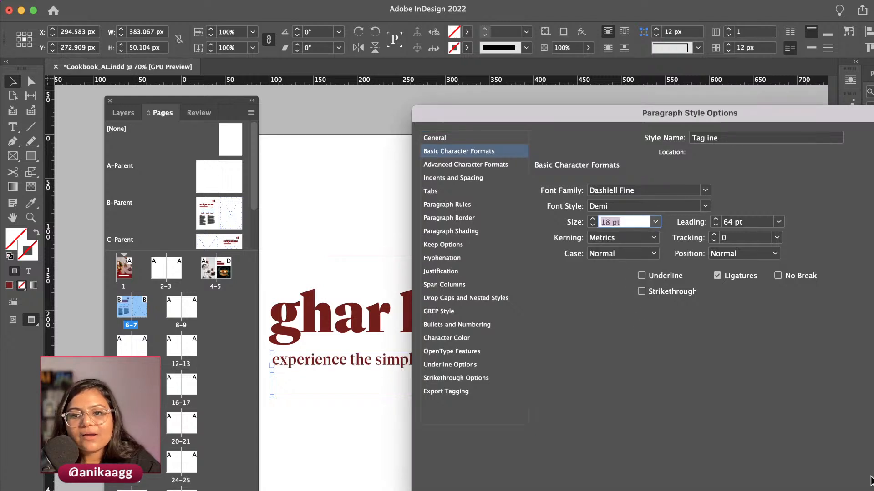
pyautogui.press('Return')
pyautogui.click(576, 444)
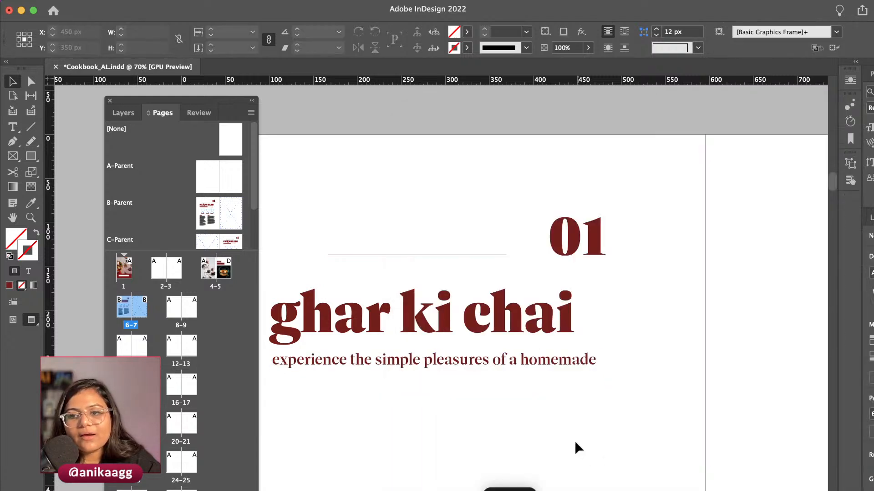
# Widen the tagline's text frame to about 420 px so the whole line ending in "homemade chai" fits
pyautogui.click(473, 364)
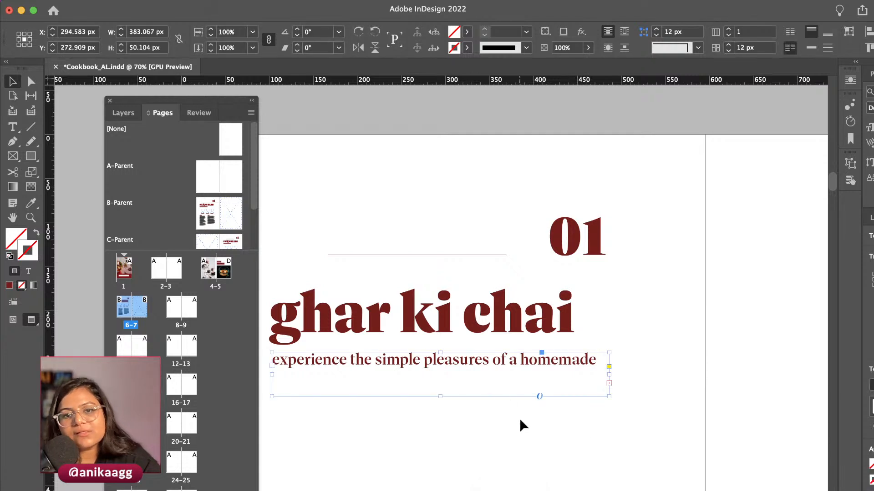
pyautogui.scroll(-2, 521, 419)
pyautogui.scroll(2, 520, 419)
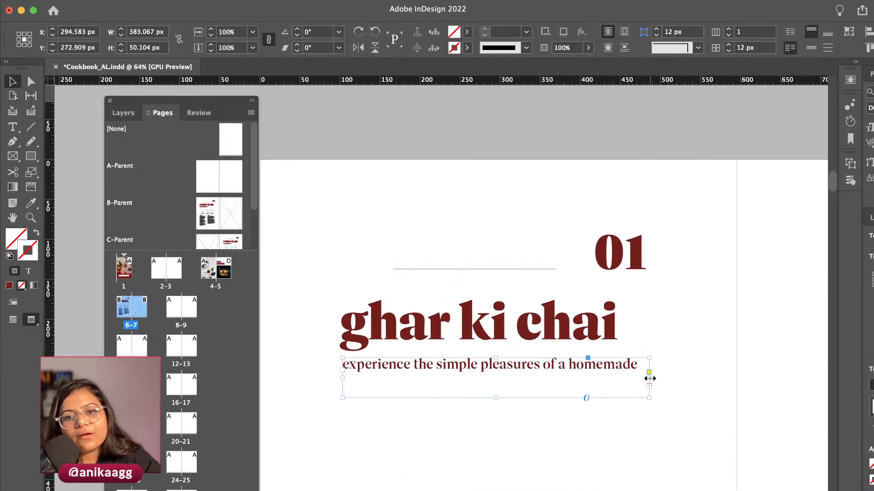
pyautogui.moveTo(649, 379); pyautogui.dragTo(678, 378)
pyautogui.click(615, 426)
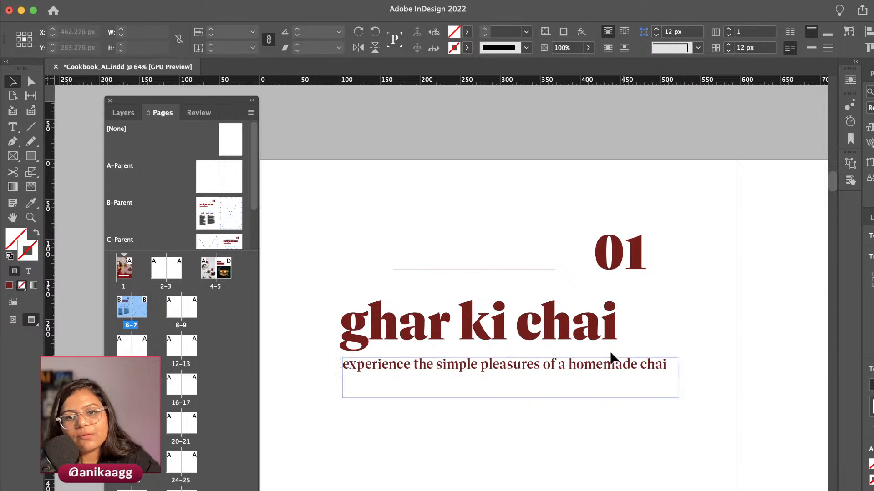
# Reduce the tagline frame's height to about 21 px so it hugs the single line of text
pyautogui.click(592, 338)
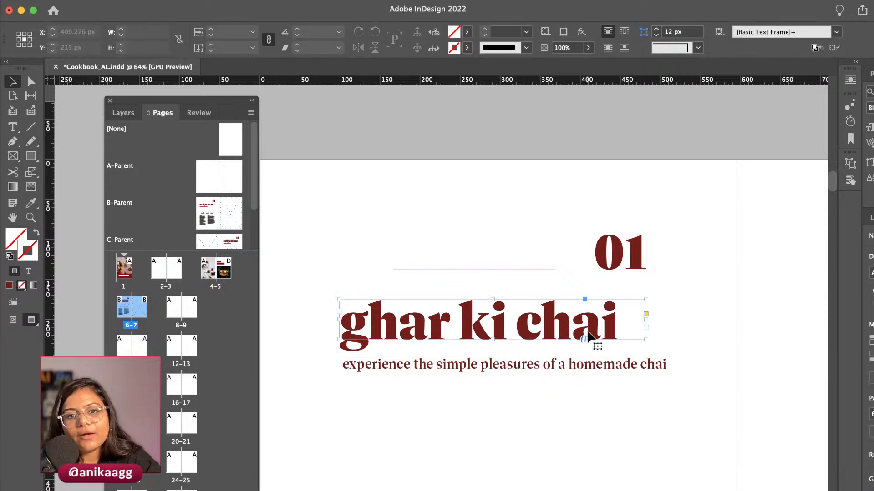
pyautogui.click(569, 366)
pyautogui.click(501, 441)
pyautogui.click(503, 377)
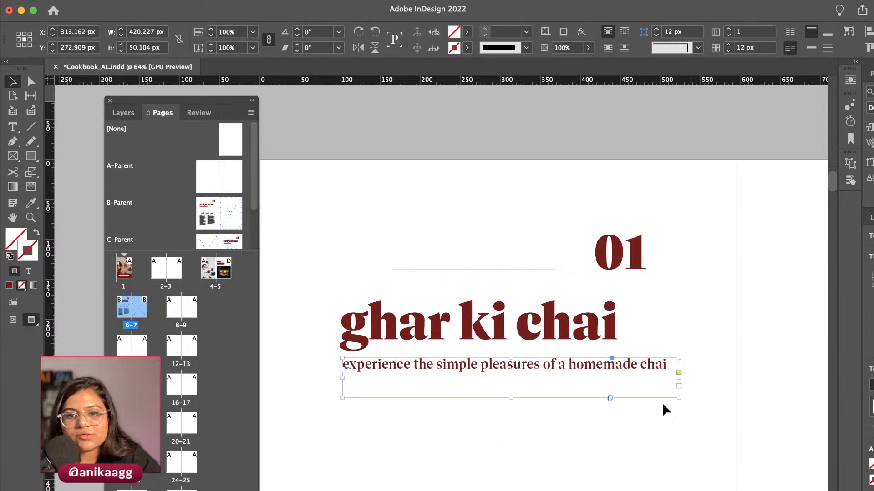
pyautogui.moveTo(512, 398); pyautogui.dragTo(514, 377)
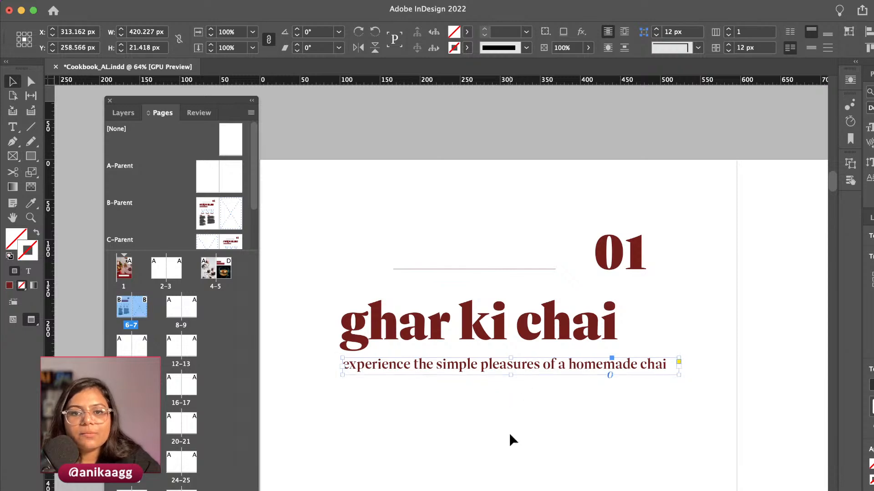
pyautogui.click(509, 432)
# Show the guides and frame edges on the recipe page and bring up the CC Libraries icon collection beside it
pyautogui.press('super+minus')
pyautogui.scroll(-1, 525, 403)
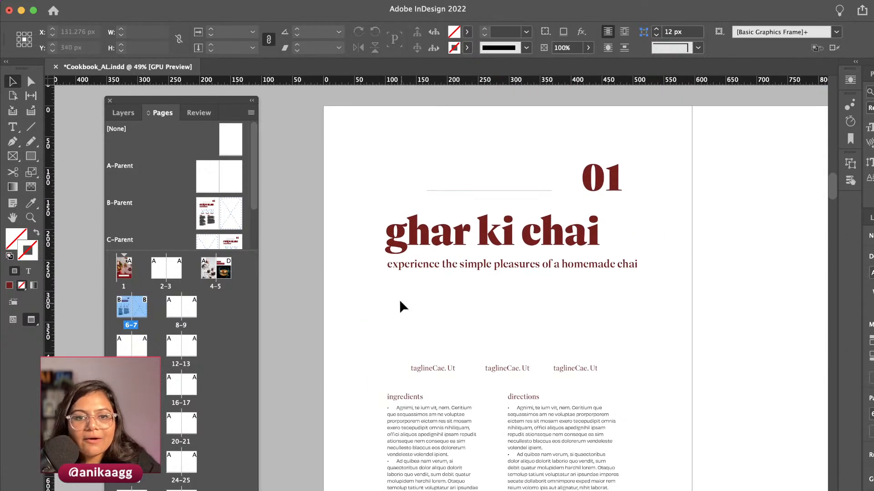
pyautogui.press('w')
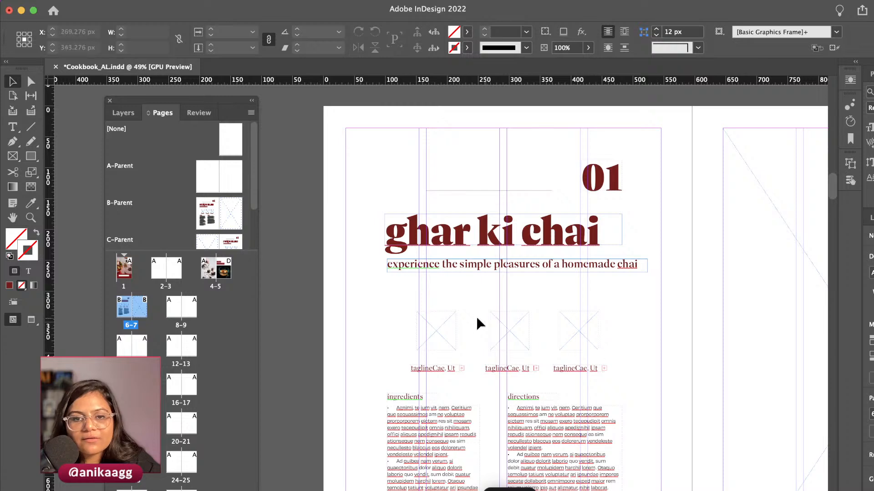
pyautogui.scroll(2, 446, 329)
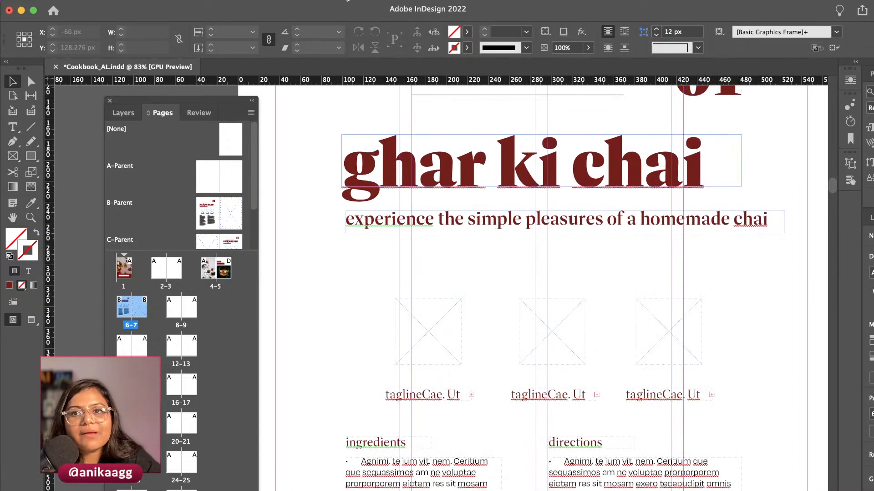
pyautogui.click(347, 1)
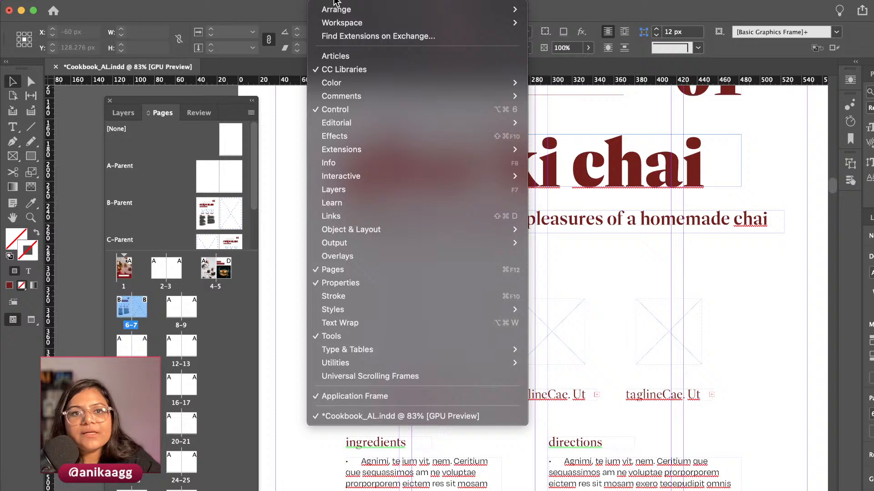
pyautogui.click(384, 70)
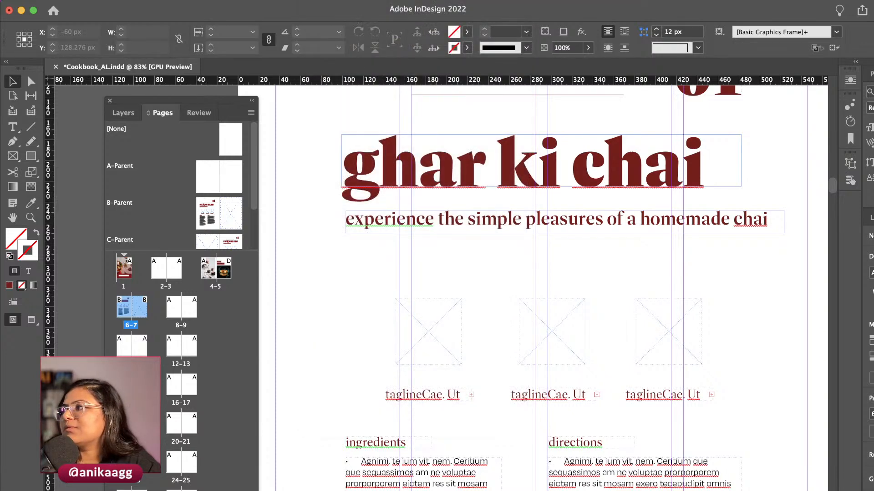
pyautogui.moveTo(851, 121); pyautogui.dragTo(282, 83)
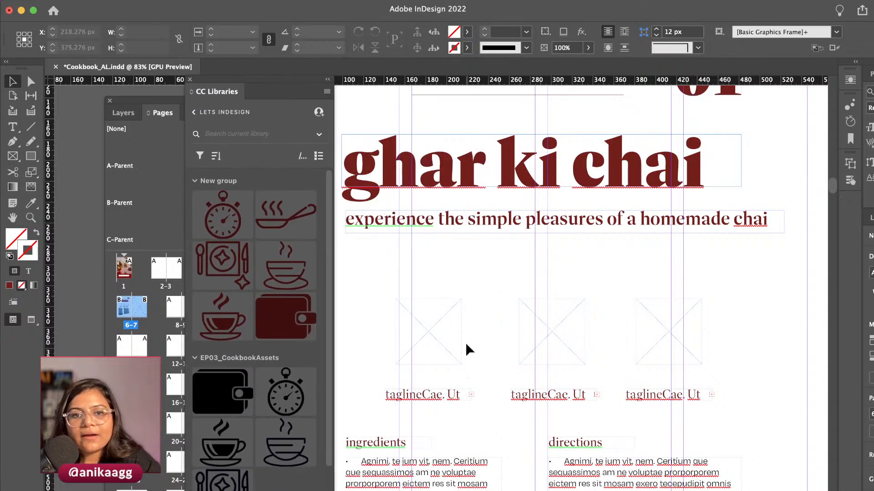
# Place the outlined teacup icon from the library in the middle placeholder, fit it to the frame and scale it down inside
pyautogui.moveTo(302, 291); pyautogui.dragTo(549, 330)
pyautogui.click(537, 321)
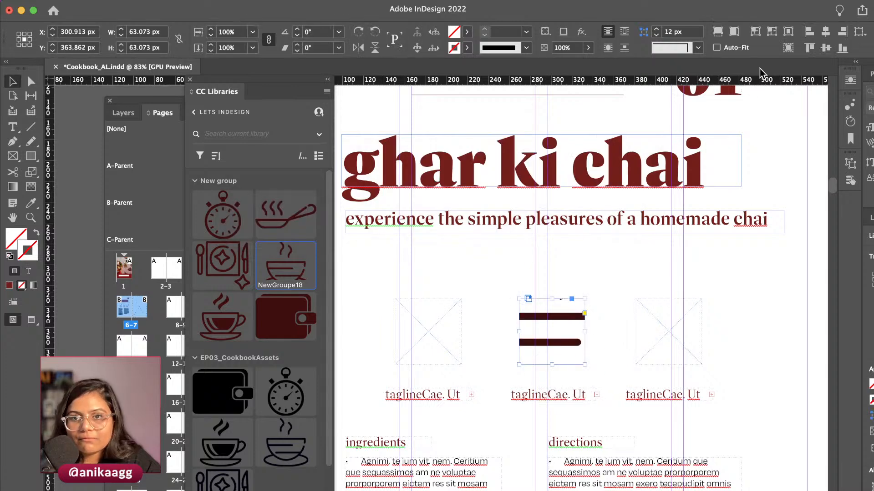
pyautogui.click(788, 49)
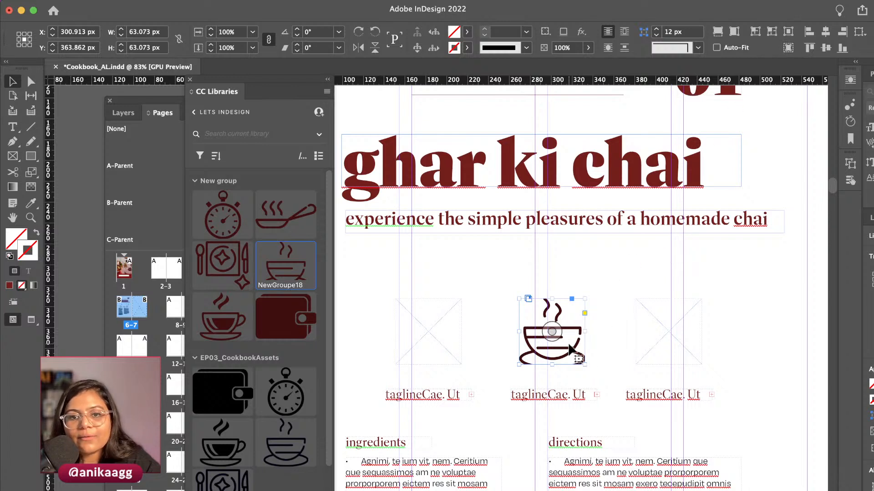
pyautogui.click(552, 331)
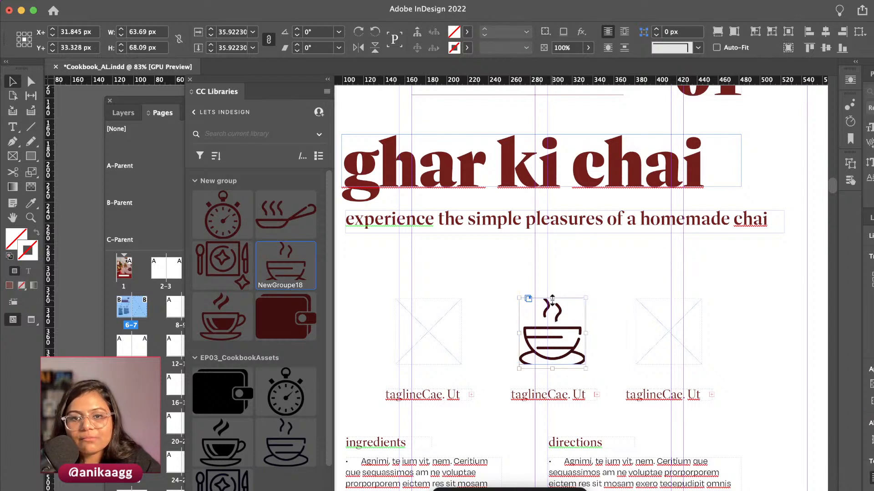
pyautogui.moveTo(552, 307); pyautogui.dragTo(552, 308)
pyautogui.click(609, 287)
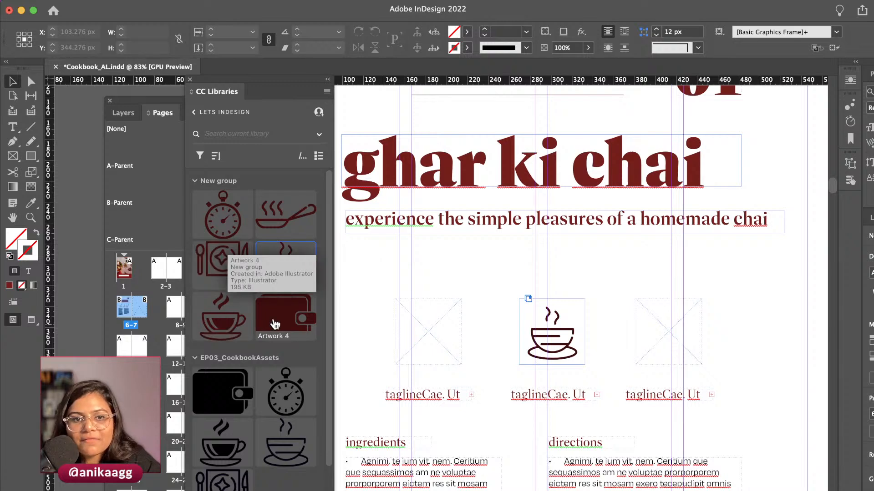
# Place the wallet icon from the library in the third placeholder and fill the frame proportionally
pyautogui.moveTo(276, 320); pyautogui.dragTo(661, 323)
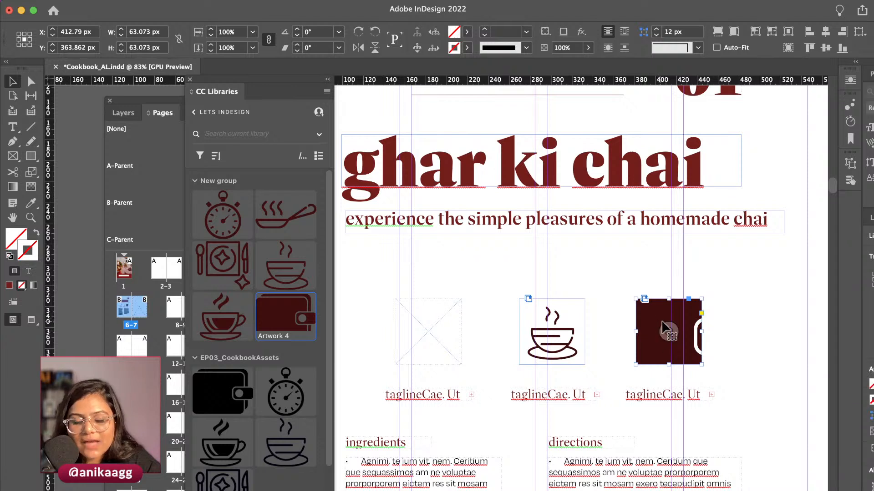
pyautogui.press('alt+shift+super+c')
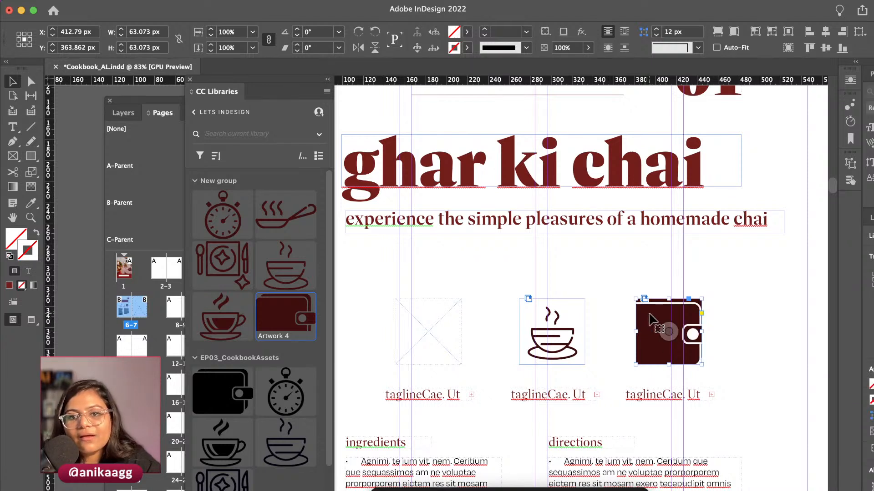
# Try to scale the wallet artwork down inside its frame and undo the change
pyautogui.click(665, 331)
pyautogui.moveTo(676, 306); pyautogui.dragTo(676, 314)
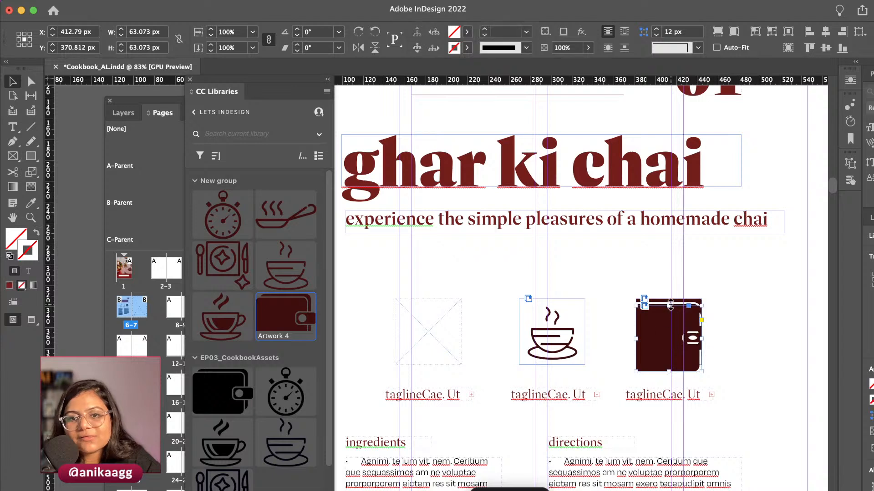
pyautogui.press('super+z')
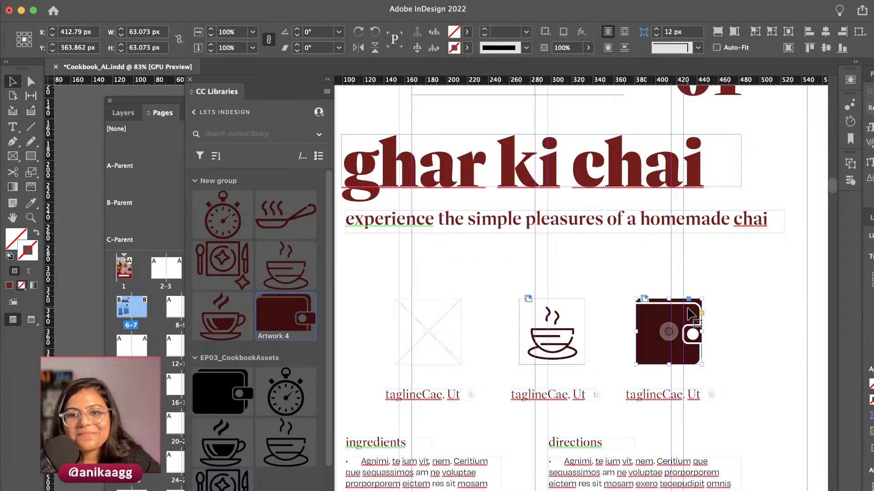
# Scale the wallet artwork down inside its frame so the whole icon fits, and deselect it
pyautogui.click(669, 332)
pyautogui.moveTo(669, 300); pyautogui.dragTo(669, 309)
pyautogui.press('Escape')
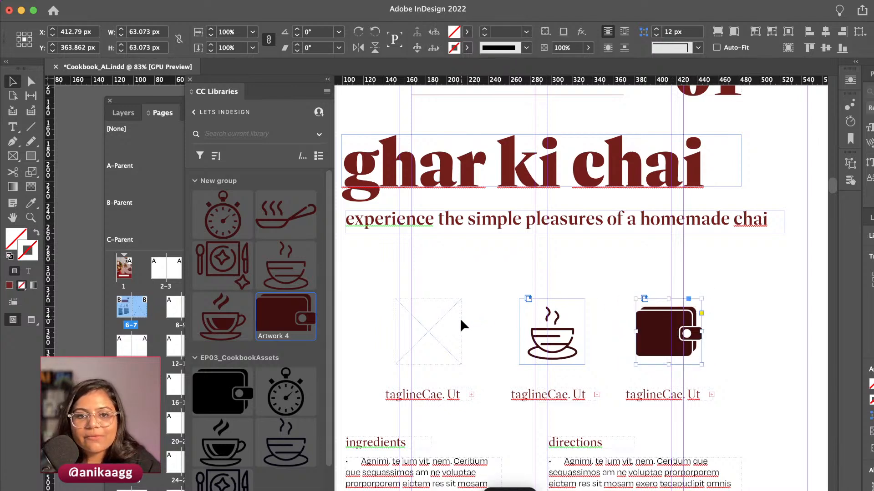
pyautogui.click(438, 316)
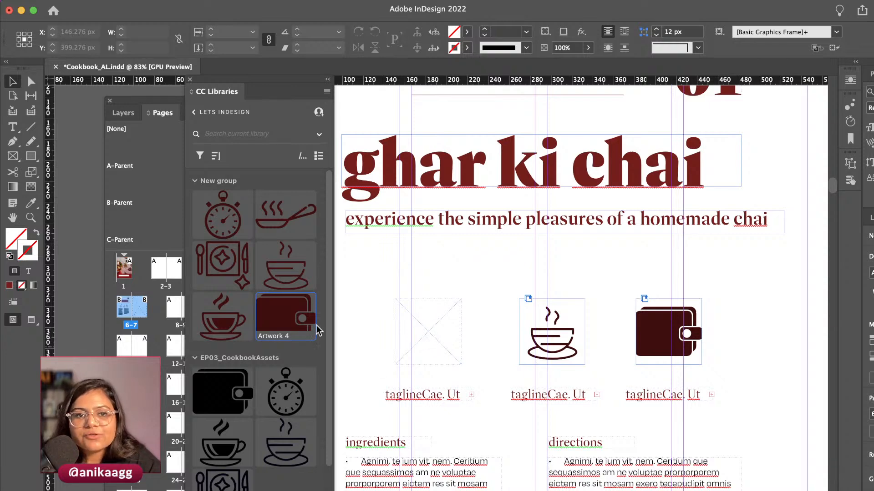
# Place the stopwatch icon from the library in the first placeholder and scale the artwork down to fit the frame
pyautogui.moveTo(233, 225); pyautogui.dragTo(418, 325)
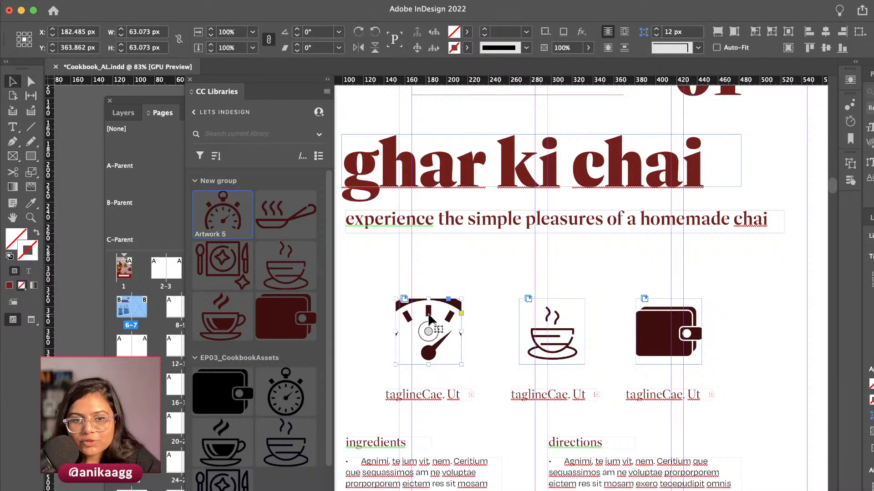
pyautogui.doubleClick(428, 316)
pyautogui.moveTo(428, 248); pyautogui.dragTo(442, 300)
pyautogui.click(456, 357)
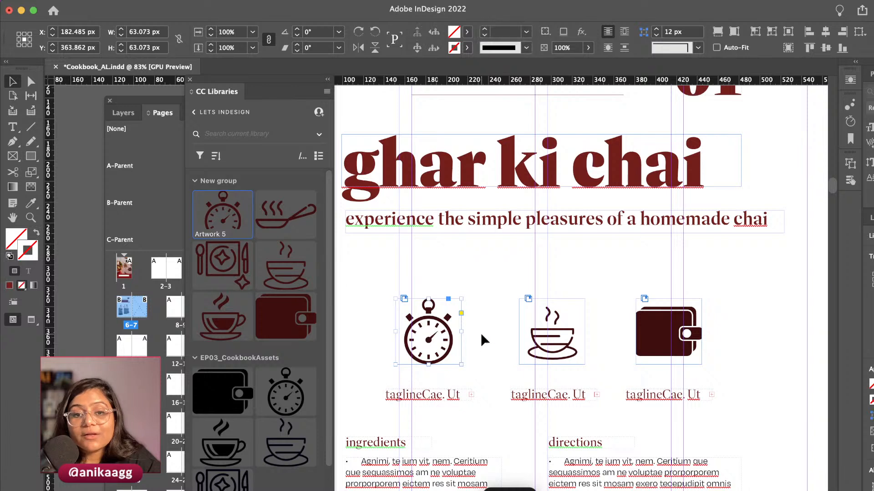
pyautogui.doubleClick(436, 305)
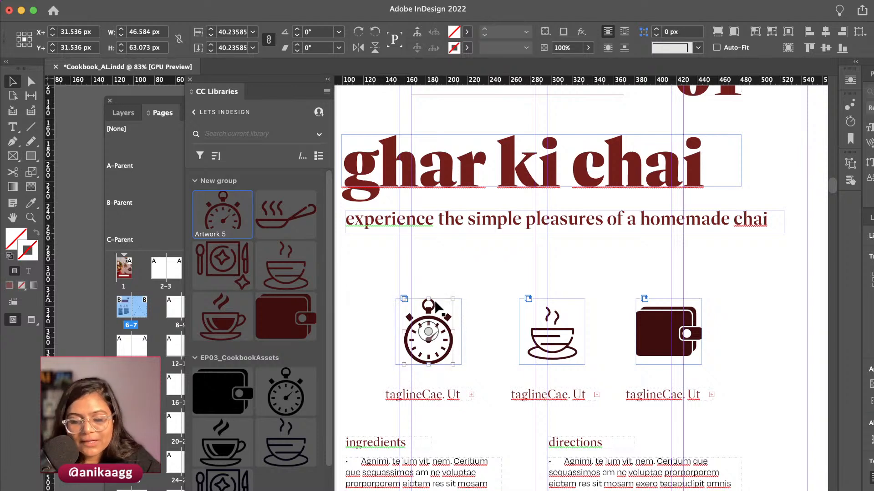
pyautogui.moveTo(435, 302); pyautogui.dragTo(435, 306)
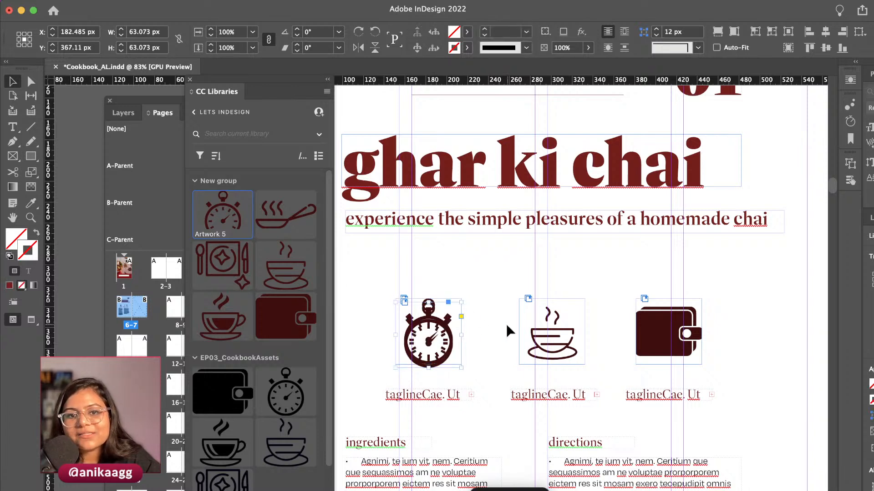
pyautogui.press('super+z')
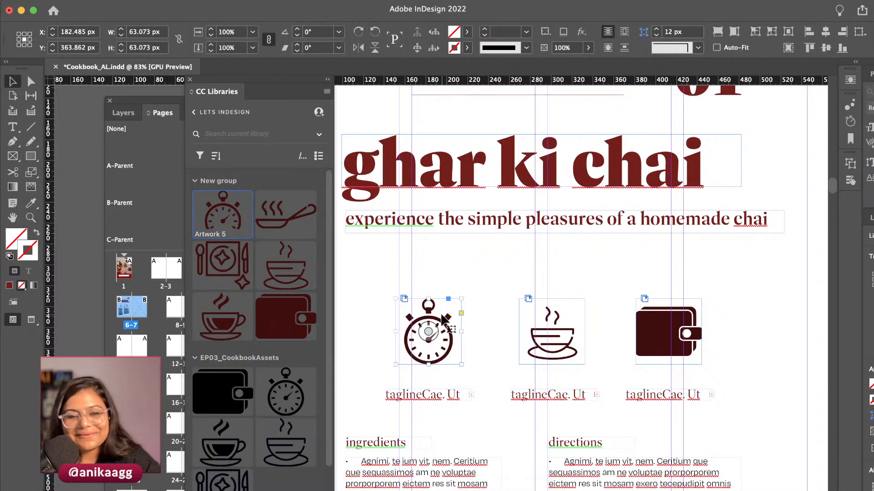
# Scale the stopwatch artwork down slightly inside its frame to leave some space around it
pyautogui.doubleClick(436, 306)
pyautogui.moveTo(431, 299); pyautogui.dragTo(431, 304)
pyautogui.click(504, 337)
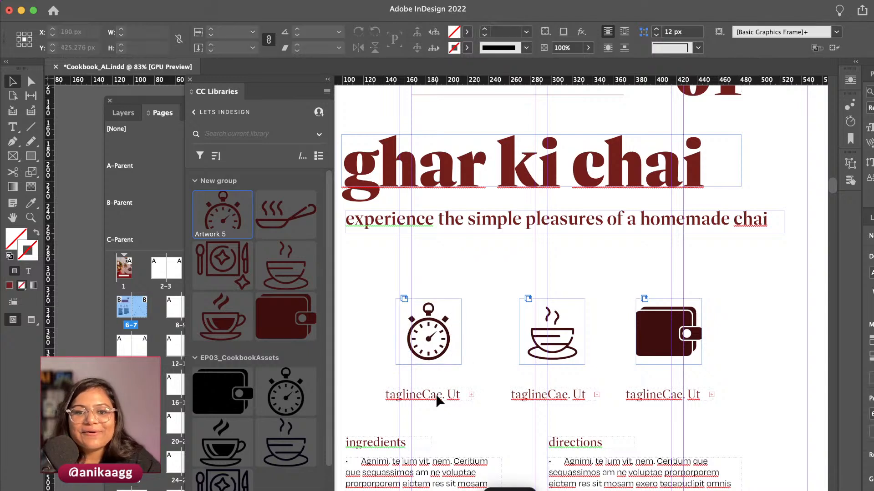
# Replace the placeholder caption under the stopwatch icon with "~ 10 minutes"
pyautogui.click(435, 394)
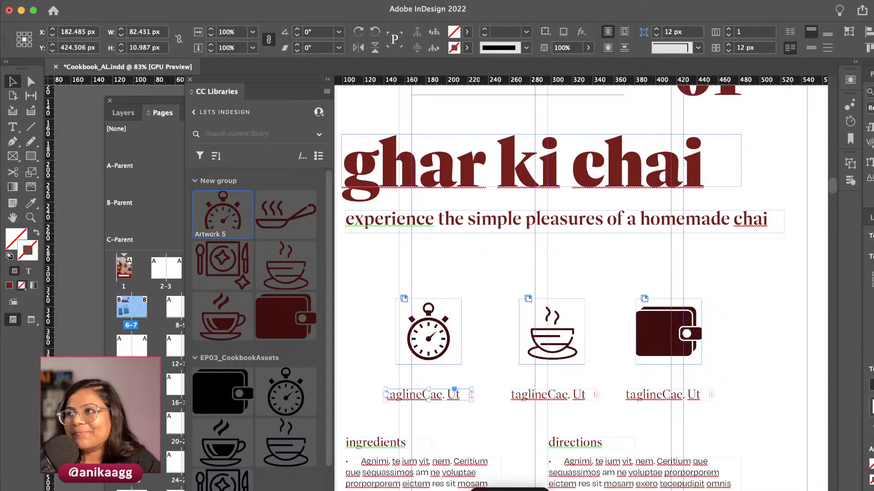
pyautogui.hotkey('shift', 'Tab')
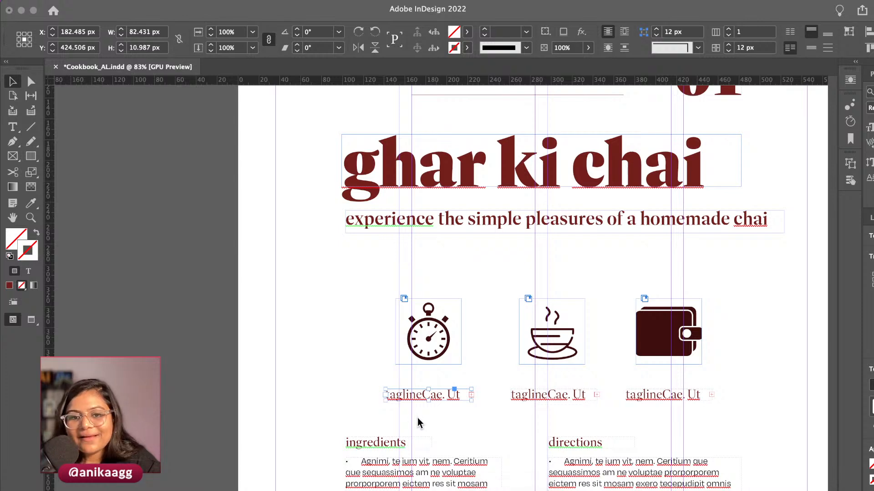
pyautogui.click(409, 397)
pyautogui.tripleClick(408, 397)
pyautogui.write('~')
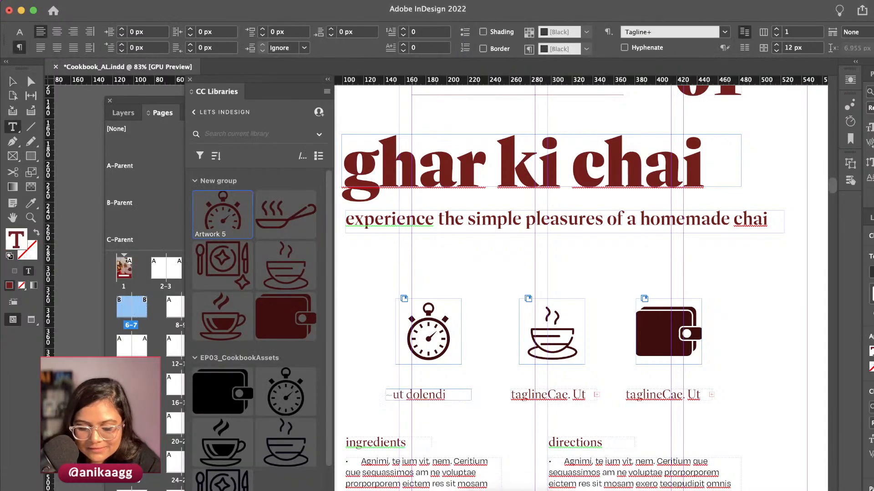
pyautogui.write(' 10 miut')
pyautogui.press('super+a')
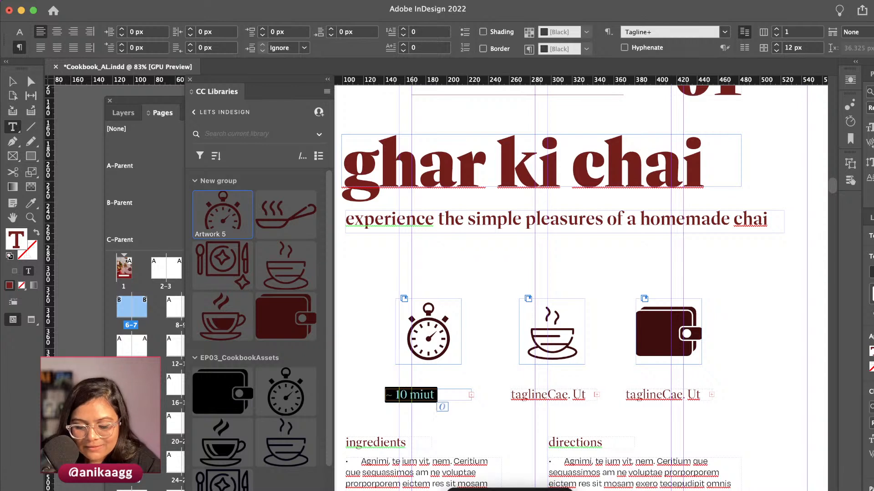
pyautogui.write('~ 10 minues')
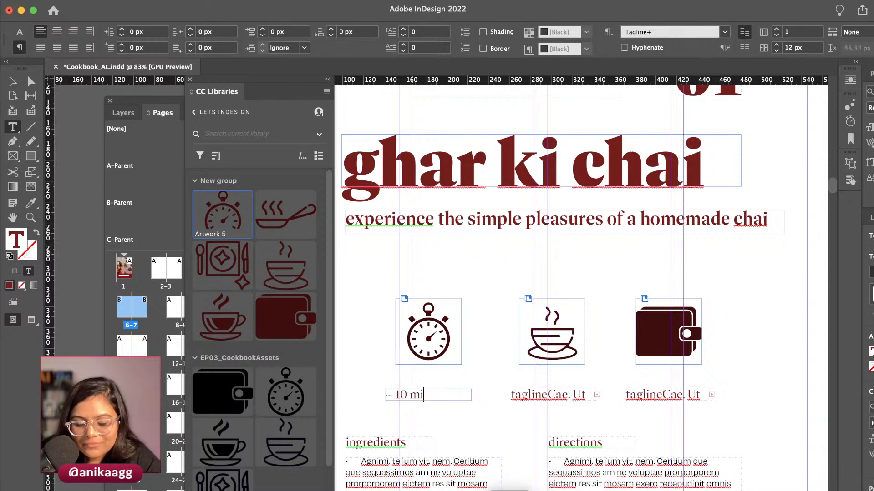
pyautogui.press('BackSpace')
pyautogui.press('BackSpace')
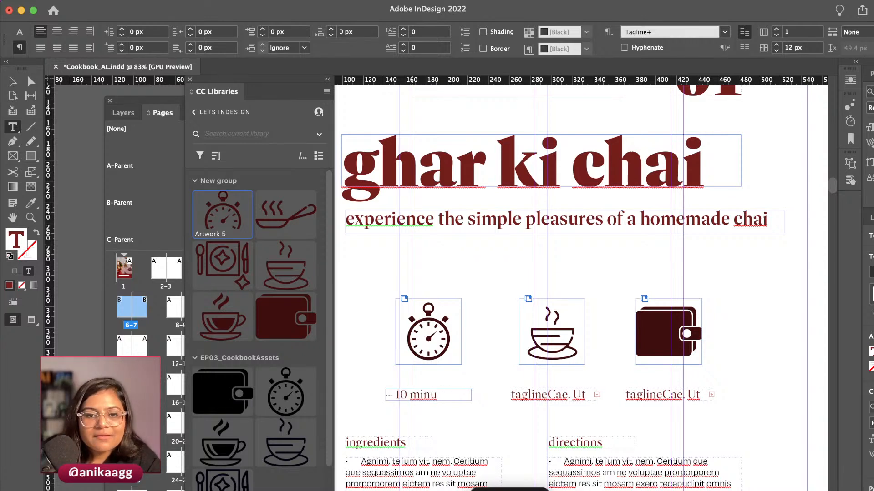
pyautogui.write('tes')
pyautogui.press('Escape')
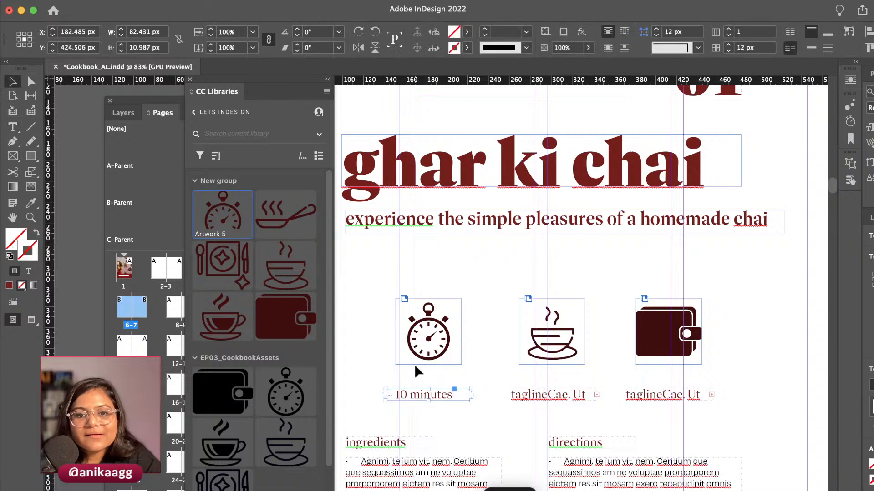
# Replace the placeholder caption under the teacup icon with "2 people"
pyautogui.tripleClick(558, 394)
pyautogui.write('2 peoput')
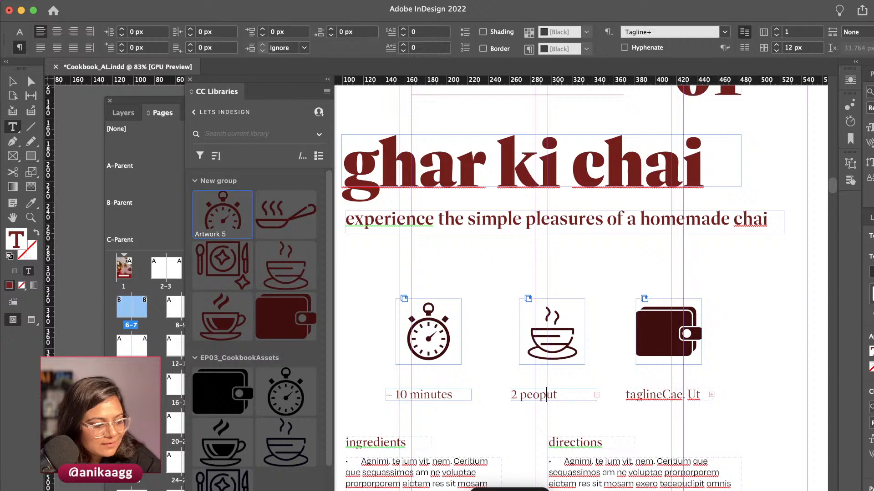
pyautogui.press('super+a')
pyautogui.write('a')
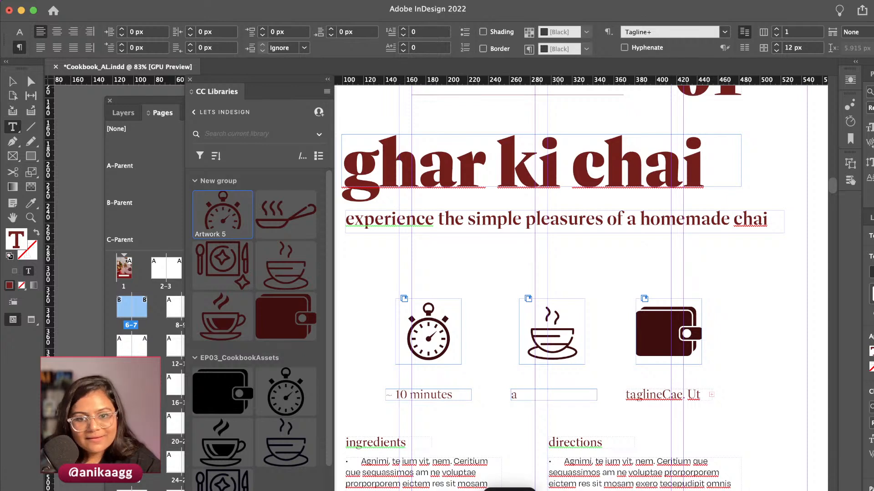
pyautogui.press('BackSpace')
pyautogui.write('2 people')
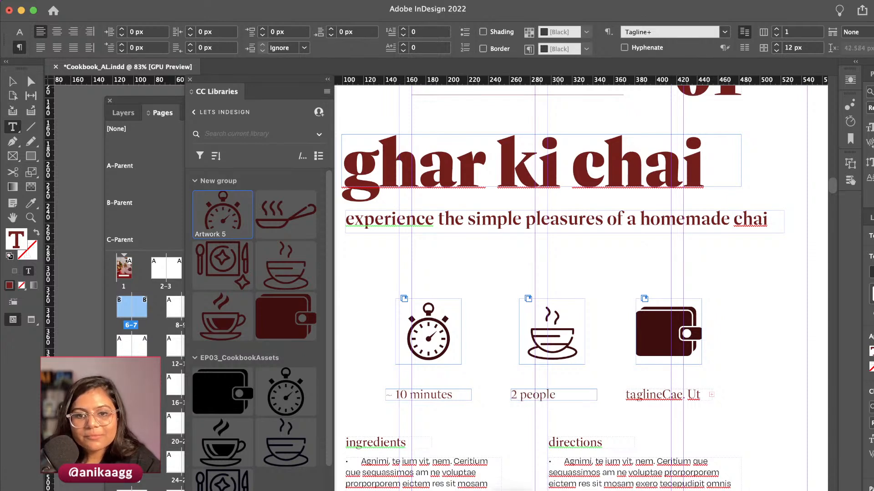
pyautogui.press('Escape')
# Replace the placeholder caption under the wallet icon with "Costs $5"
pyautogui.doubleClick(657, 389)
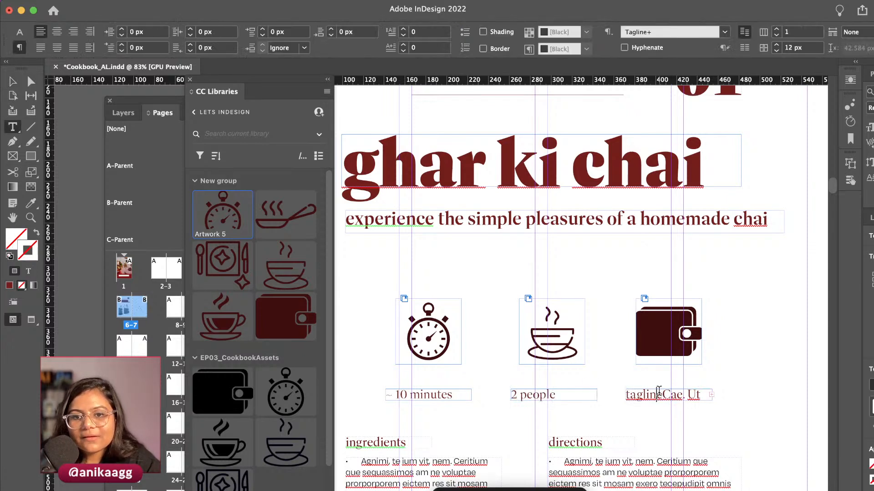
pyautogui.press('super+a')
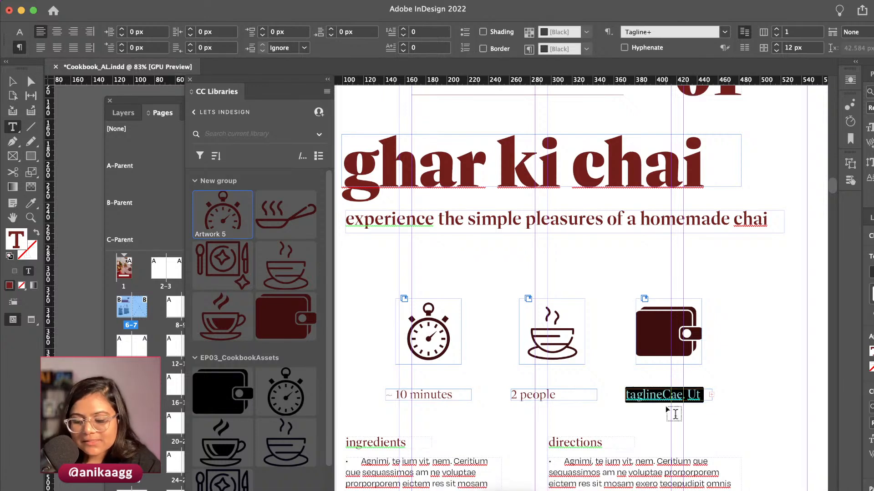
pyautogui.write('Costs')
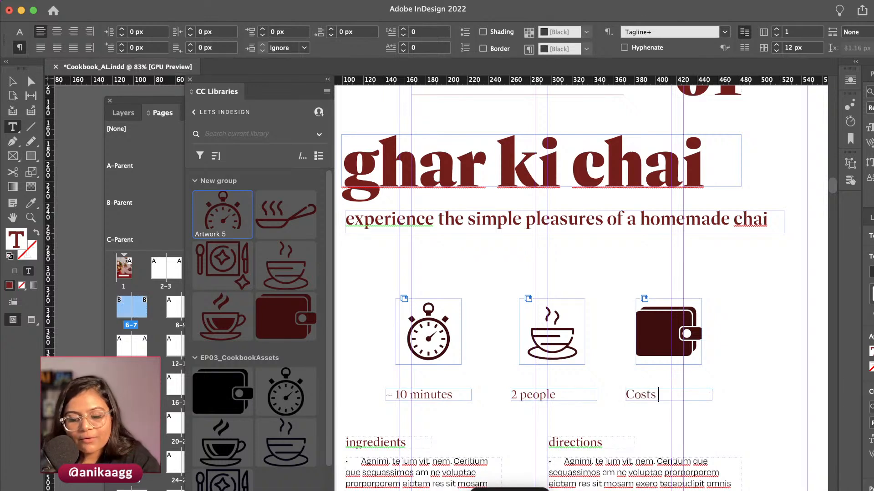
pyautogui.write(' $5')
pyautogui.press('Escape')
pyautogui.click(651, 413)
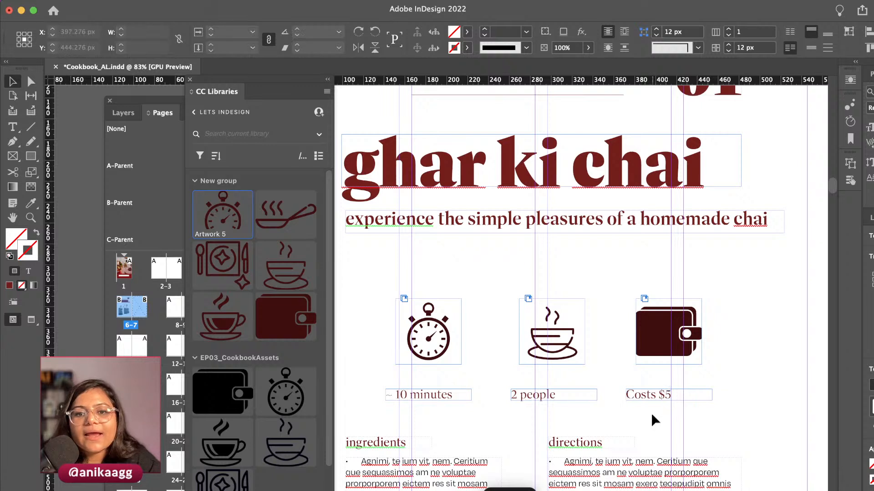
# Fit the text frames of the three icon captions to their content and deselect everything
pyautogui.click(548, 388)
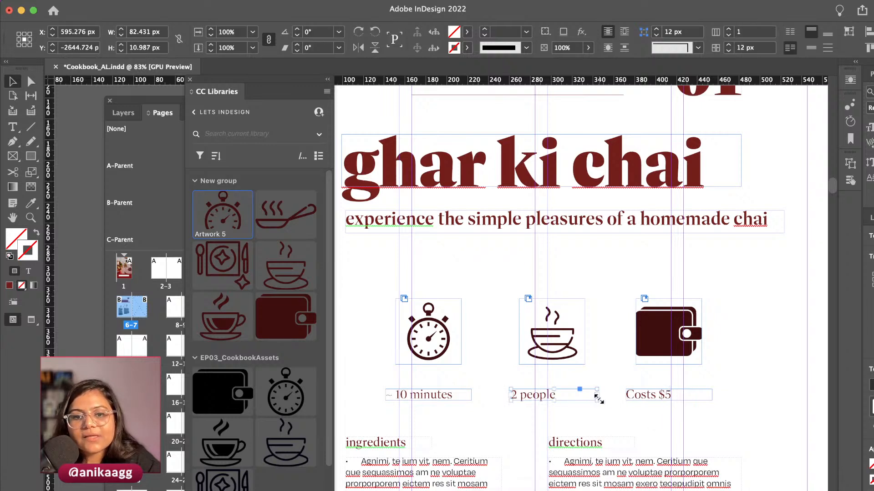
pyautogui.doubleClick(597, 397)
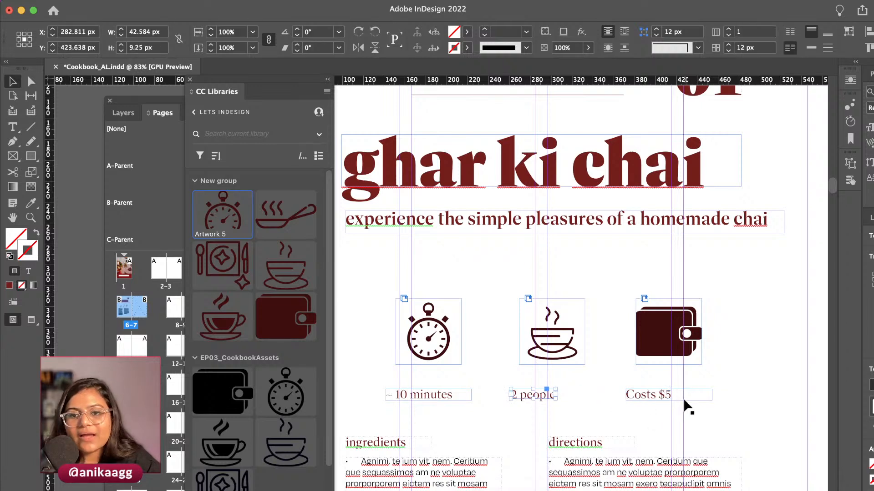
pyautogui.click(710, 395)
pyautogui.doubleClick(712, 395)
pyautogui.click(470, 394)
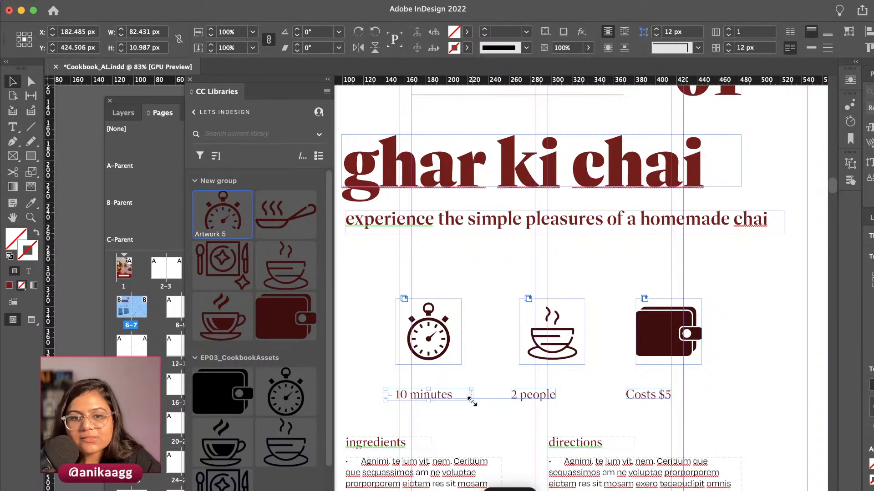
pyautogui.doubleClick(472, 397)
pyautogui.scroll(-2, 498, 422)
pyautogui.scroll(-3, 510, 432)
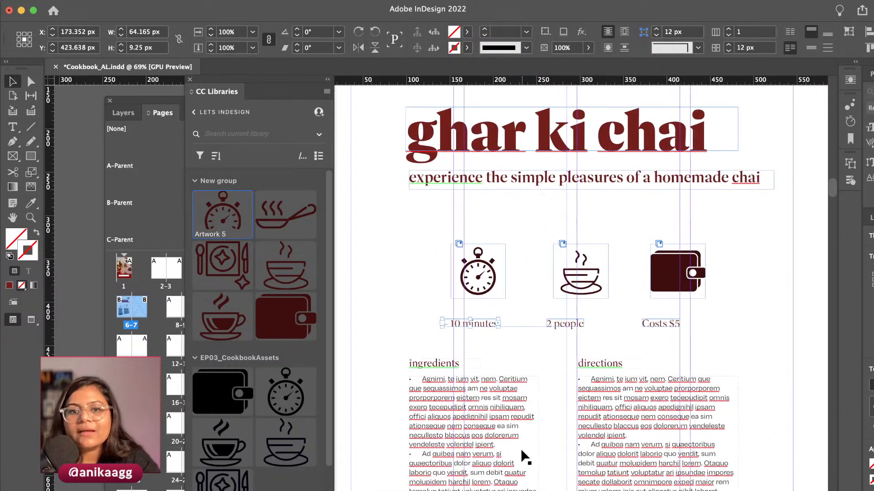
pyautogui.press('super+shift+a')
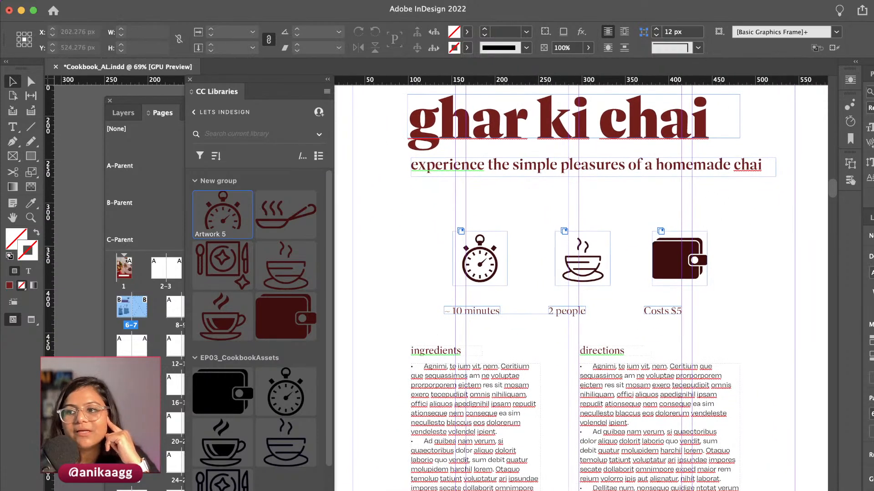
# Replace the placeholder bullets under the ingredients heading with the copied eight-item list, from "1 1/2 tbsp tea leaves" to "150 ml water"
pyautogui.press('super+Tab')
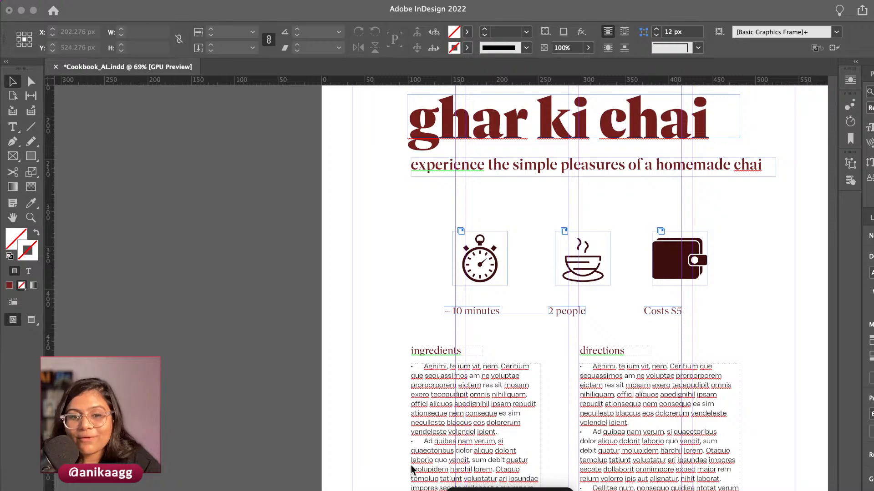
pyautogui.click(424, 416)
pyautogui.click(433, 415)
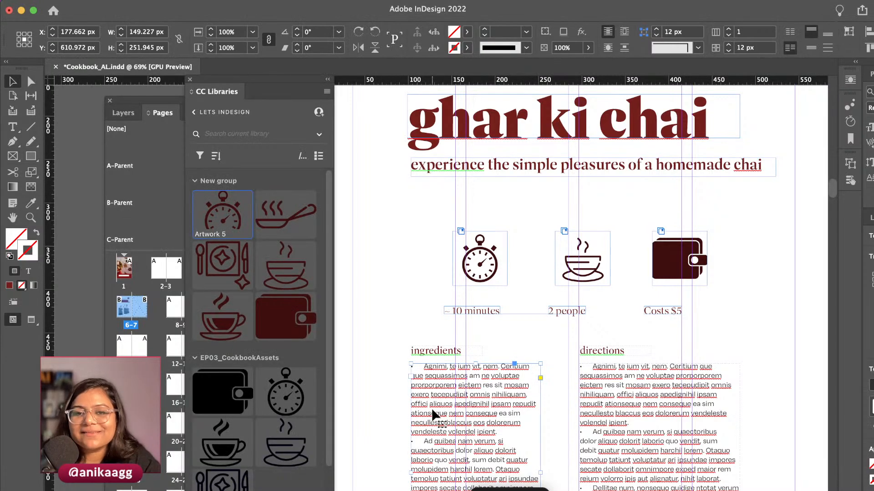
pyautogui.scroll(-3, 432, 407)
pyautogui.scroll(3, 432, 408)
pyautogui.scroll(1, 436, 403)
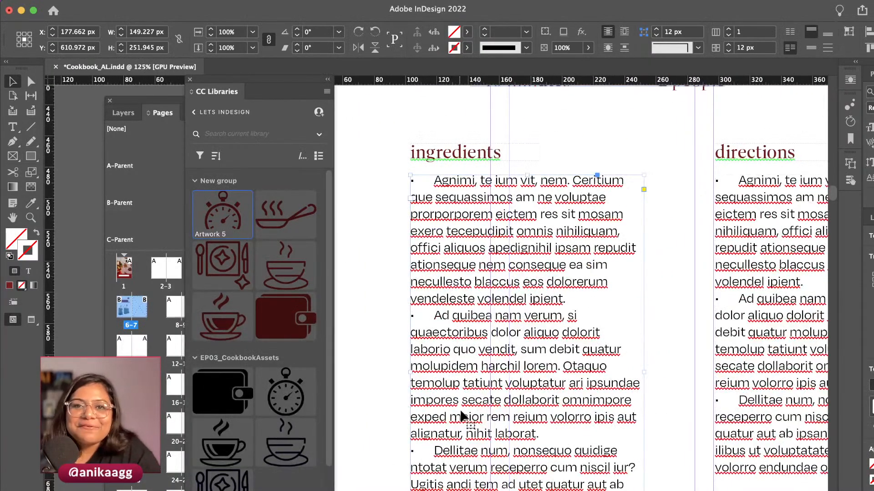
pyautogui.doubleClick(512, 335)
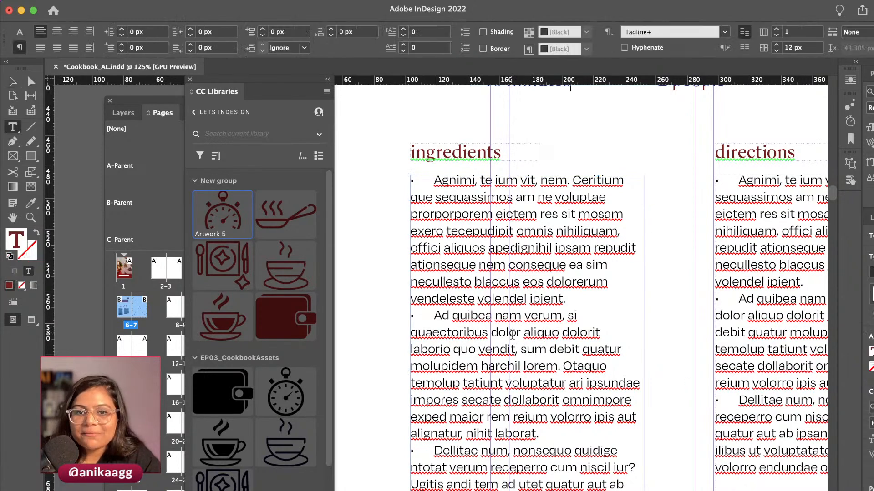
pyautogui.click(442, 193)
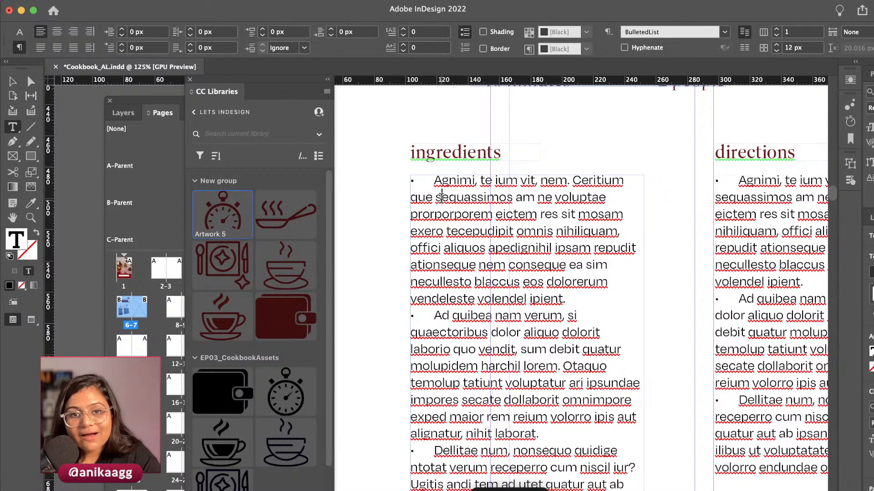
pyautogui.moveTo(434, 178); pyautogui.dragTo(627, 487)
pyautogui.write('- 1 1/2 tbsp tea leaves - 1 tbsp sugar - 1/2 tsp ground black pepper - 4-5 leaves fresh holy basil - 2 cardamom pods, preferably crushed - 1 tsp grated ginger - 150 ml milk of choice - 150 ml water')
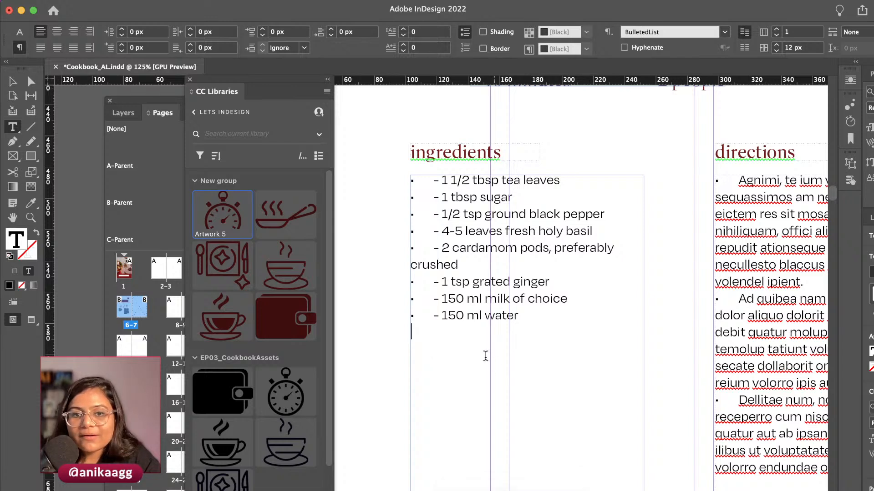
# Remove the leading hyphens from the last three ingredients: "150 ml water", "150 ml milk of choice" and "1 tsp grated ginger"
pyautogui.click(451, 313)
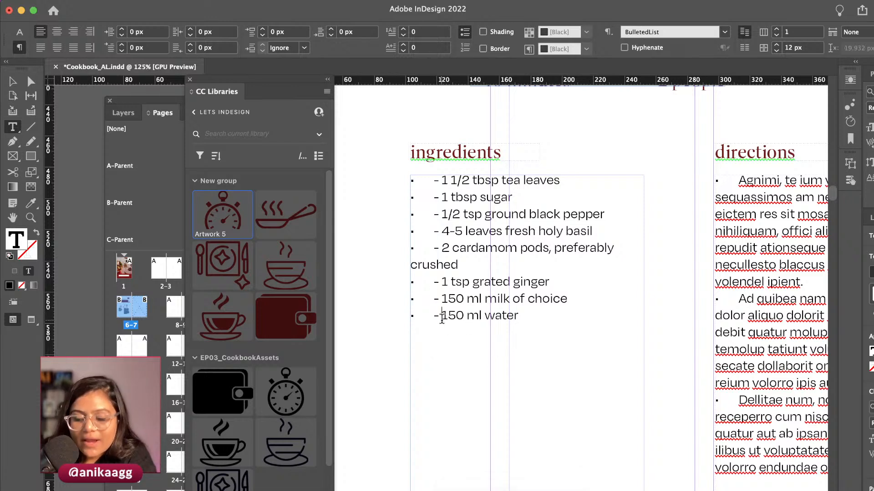
pyautogui.press('BackSpace')
pyautogui.press('BackSpace')
pyautogui.press('BackSpace')
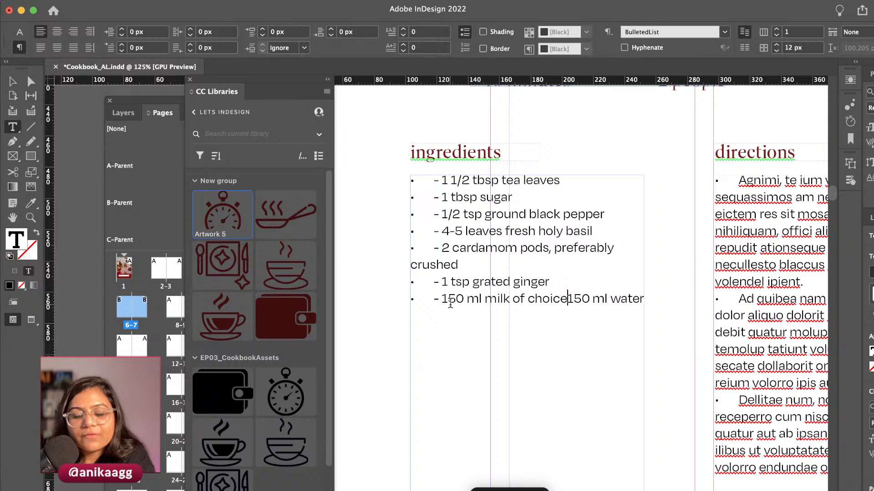
pyautogui.press('Return')
pyautogui.click(440, 296)
pyautogui.press('BackSpace')
pyautogui.press('BackSpace')
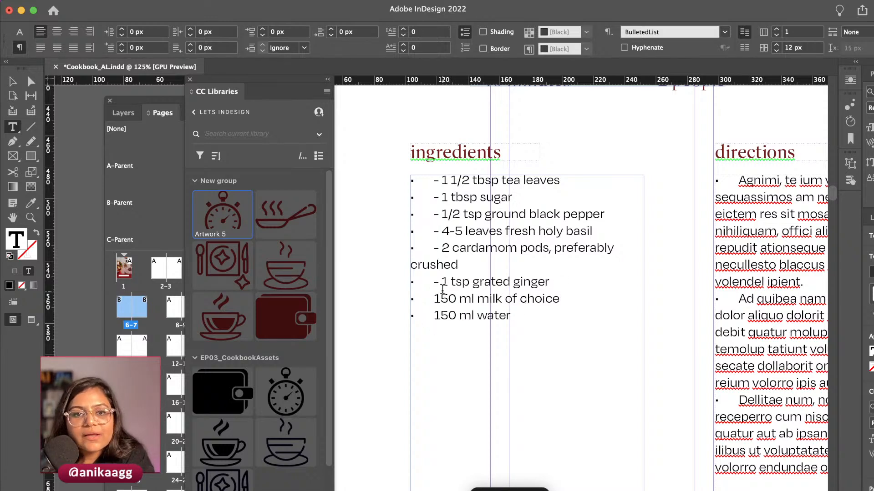
pyautogui.click(442, 286)
pyautogui.press('BackSpace')
pyautogui.press('BackSpace')
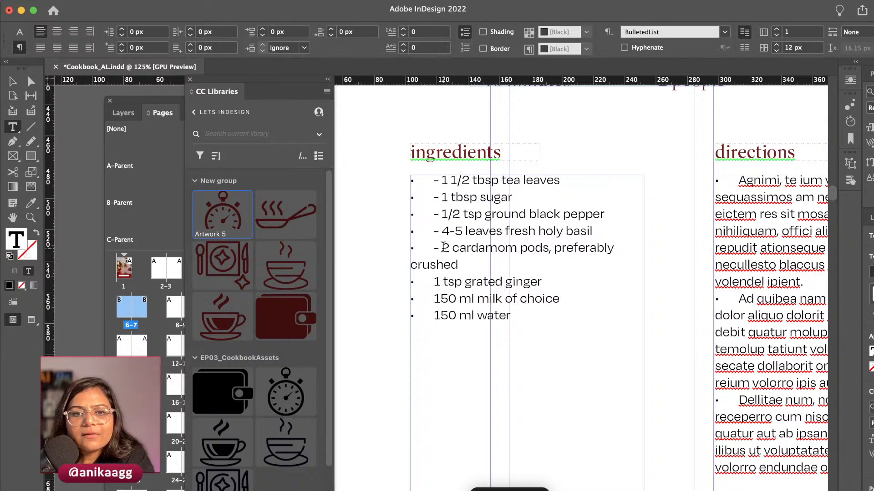
# Remove the leading hyphens from the first five ingredients, from "2 cardamom pods, preferably crushed" up to "1 1/2 tbsp tea leaves"
pyautogui.click(444, 248)
pyautogui.press('BackSpace')
pyautogui.press('BackSpace')
pyautogui.click(442, 231)
pyautogui.press('BackSpace')
pyautogui.press('BackSpace')
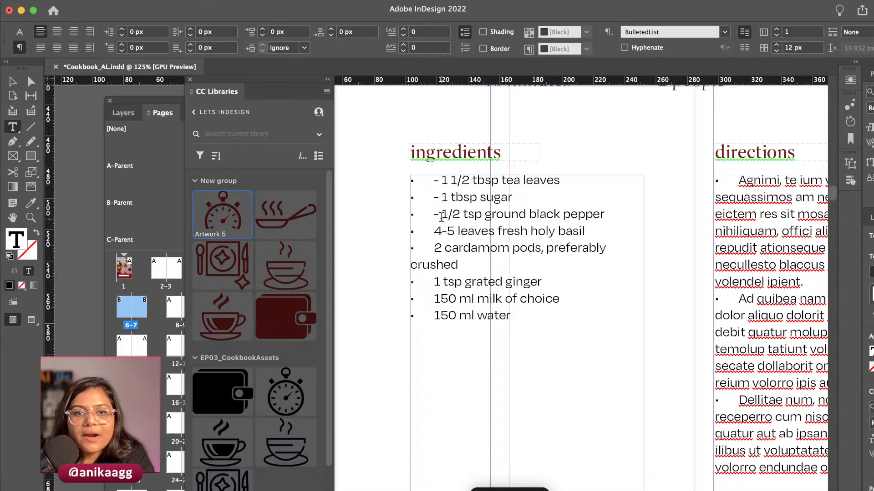
pyautogui.click(441, 217)
pyautogui.press('BackSpace')
pyautogui.press('BackSpace')
pyautogui.click(442, 197)
pyautogui.press('BackSpace')
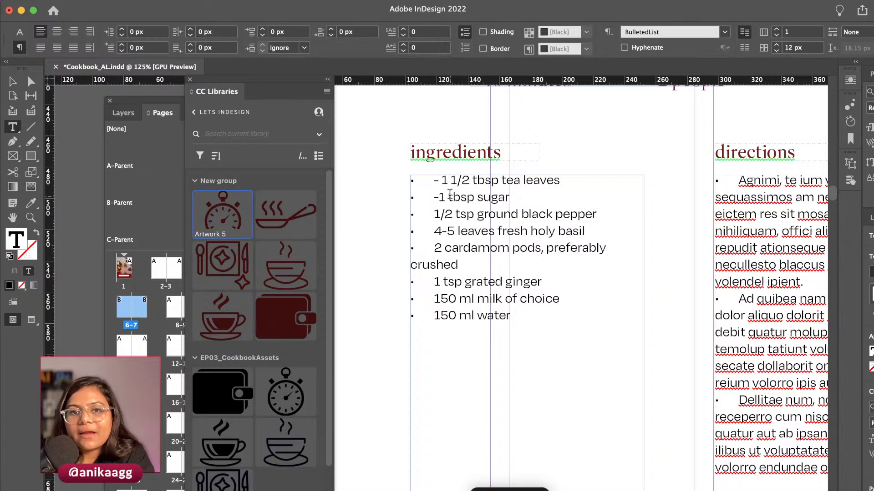
pyautogui.press('BackSpace')
pyautogui.click(441, 181)
pyautogui.press('BackSpace')
pyautogui.press('BackSpace')
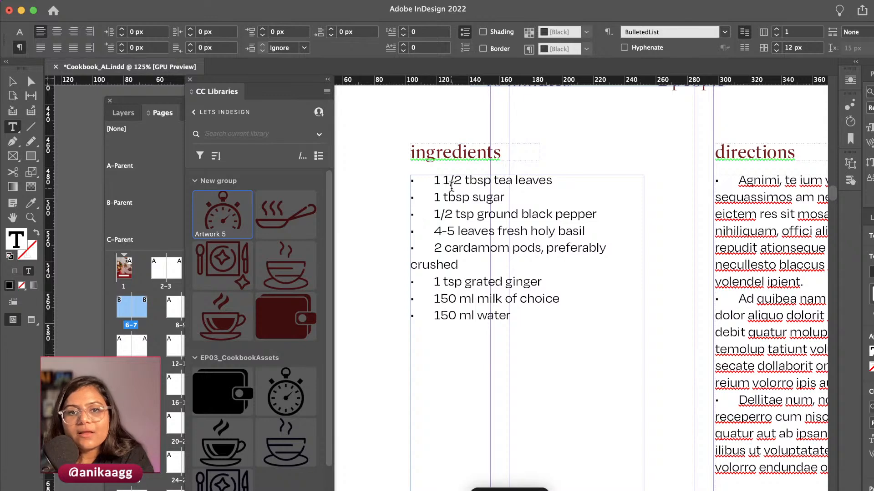
pyautogui.press('Escape')
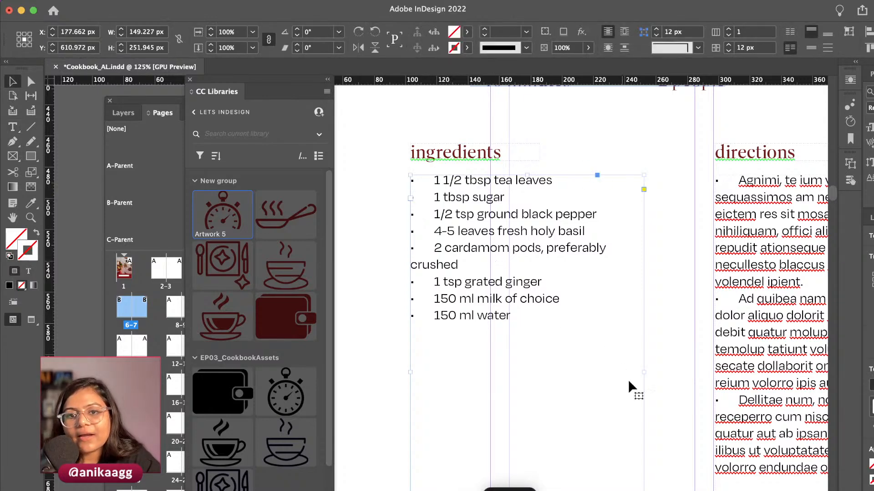
pyautogui.moveTo(644, 375); pyautogui.dragTo(661, 373)
pyautogui.press('super+z')
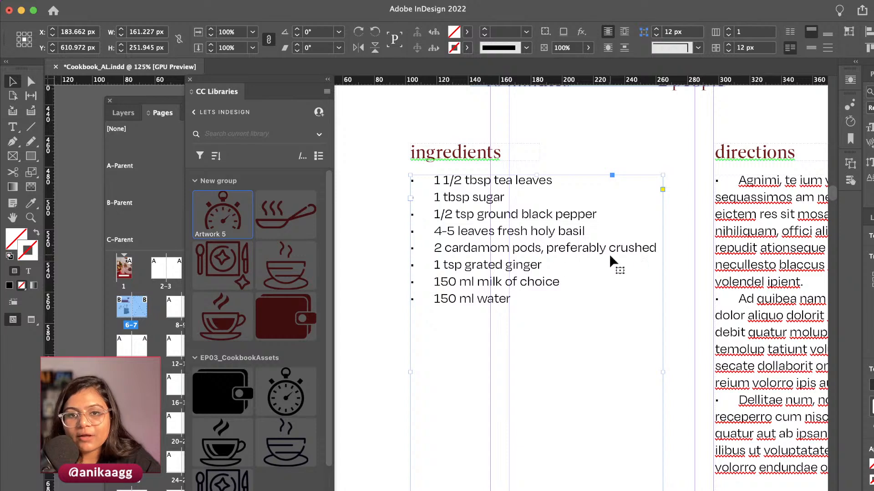
pyautogui.press('super+z')
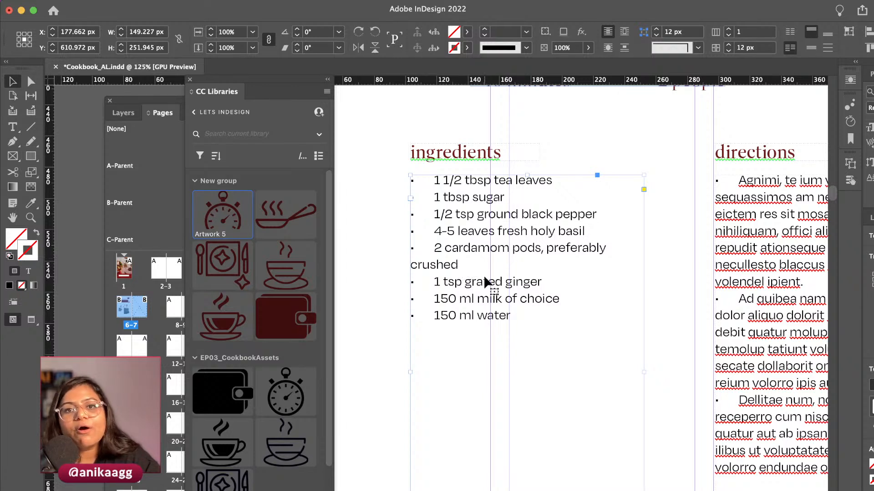
# Widen the ingredients text frame to about 163 px and shorten it to end just below the last item
pyautogui.moveTo(644, 371); pyautogui.dragTo(666, 371)
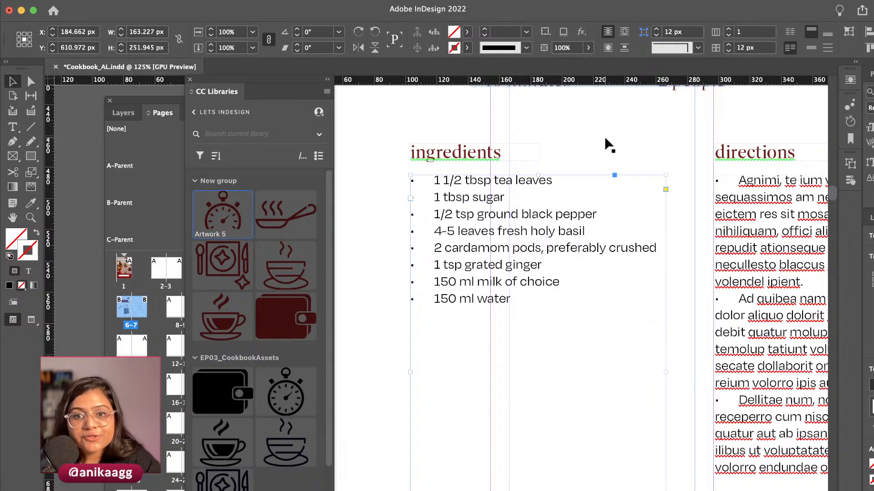
pyautogui.moveTo(666, 371); pyautogui.dragTo(658, 370)
pyautogui.press('super+z')
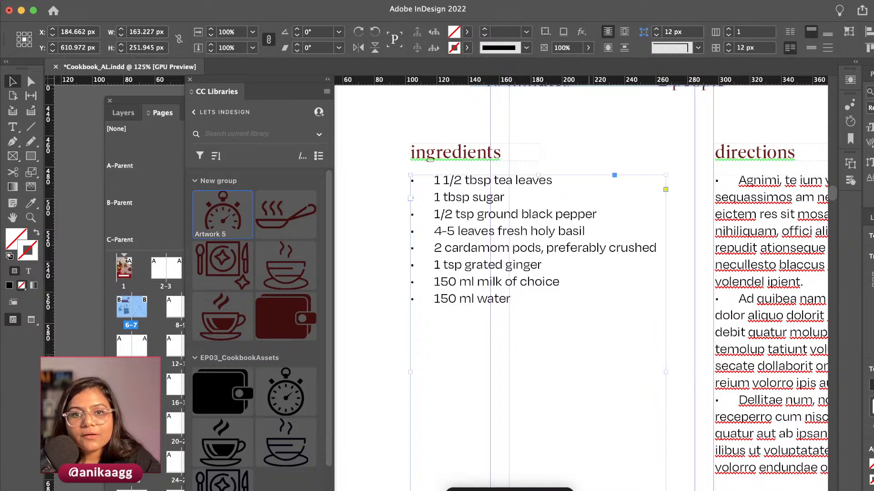
pyautogui.moveTo(538, 490); pyautogui.dragTo(532, 317)
pyautogui.click(549, 370)
# Replace the placeholder bullets under the directions heading with the copied instruction from "Heat a sauce over a low heat" to "bring to a boil."
pyautogui.scroll(-2, 549, 369)
pyautogui.hscroll(10, 546, 355)
pyautogui.scroll(2, 546, 355)
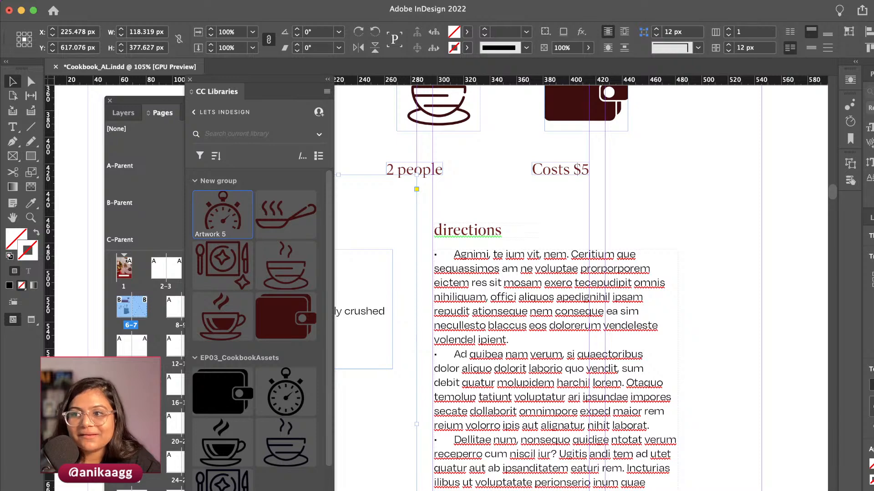
pyautogui.press('super+Tab')
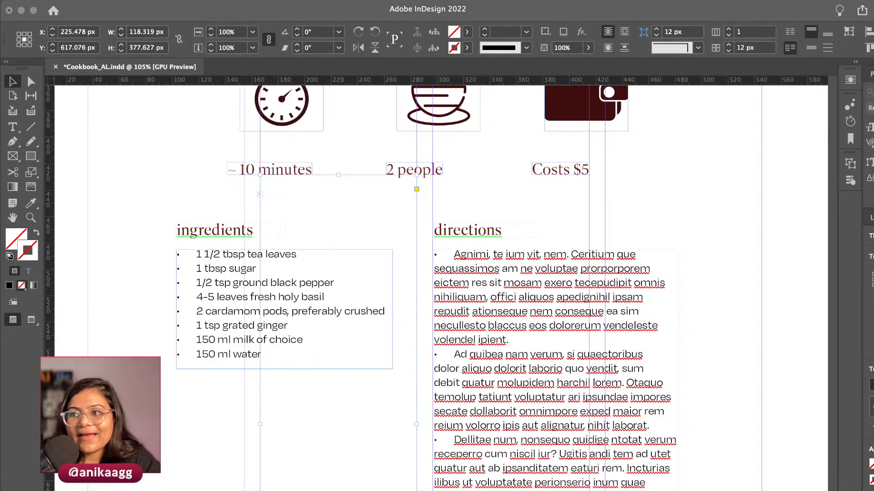
pyautogui.press('super+Tab')
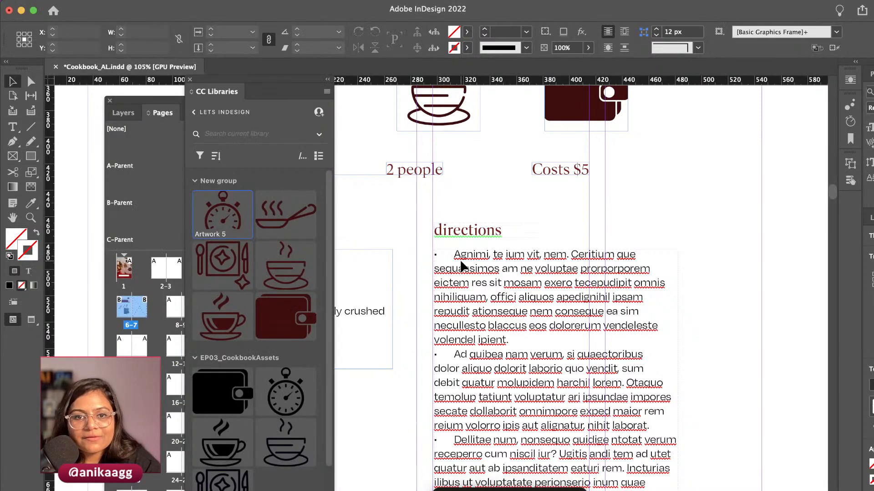
pyautogui.doubleClick(460, 260)
pyautogui.hotkey('ctrl', 'a')
pyautogui.write('Heat a sauce over a low heat, add water and bring to a boil. Add the chai ingredients except the milk, and bring to a boil.')
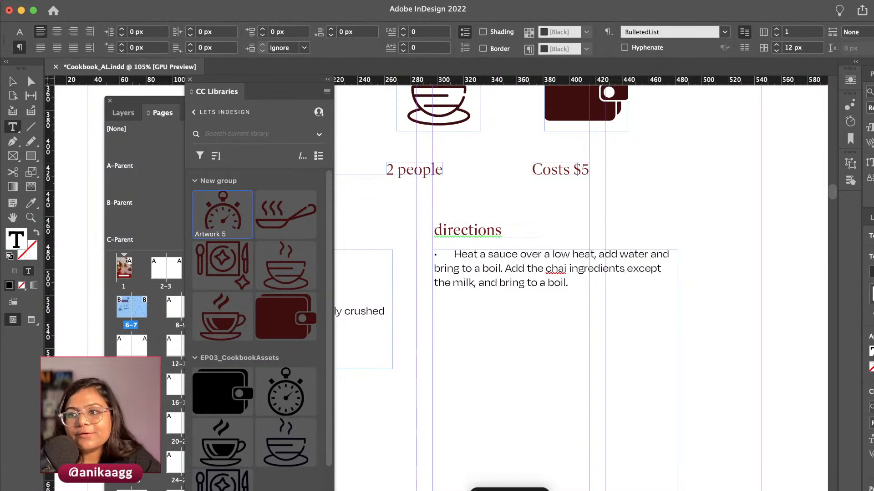
# Add the two remaining copied directions as bullets, starting "Add milk, then alternate between high and low heat" and "Cook until the color of the chai"
pyautogui.press('super+Tab')
pyautogui.click(464, 330)
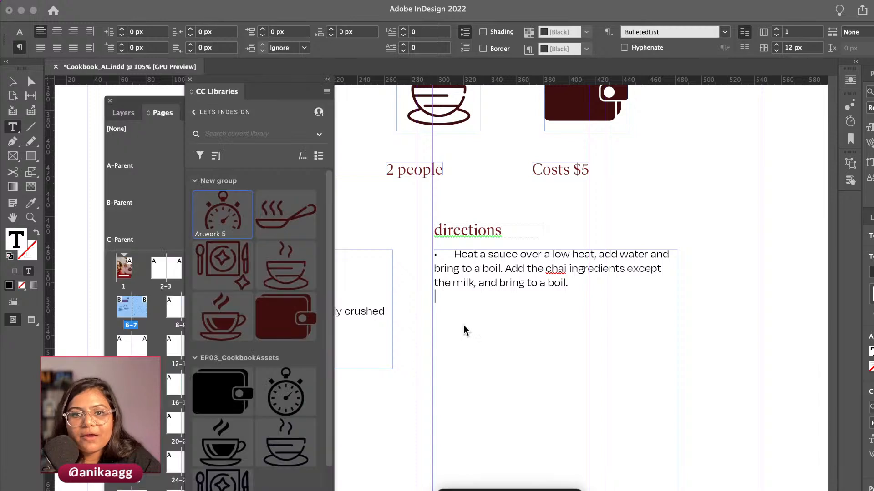
pyautogui.write('Add milk, then alternate between high and low heat so that the chai bubbles up and rises to the top of the saucepan, then simmers down again.')
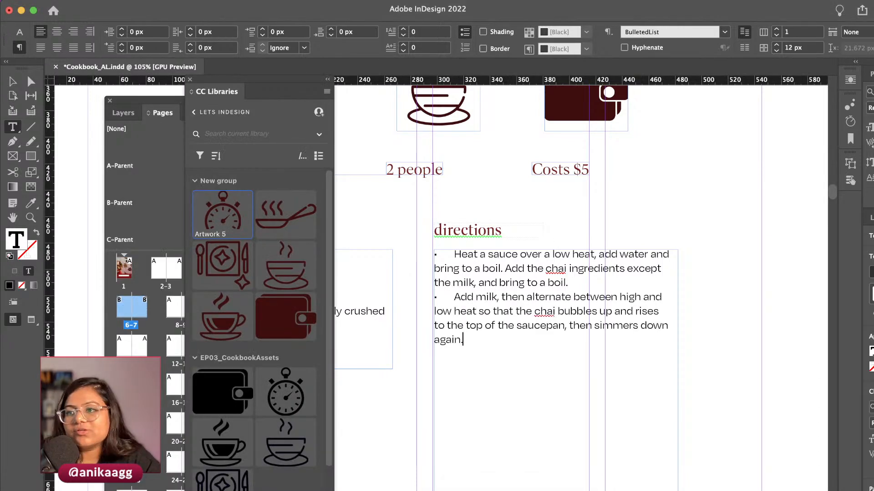
pyautogui.press('super+Tab')
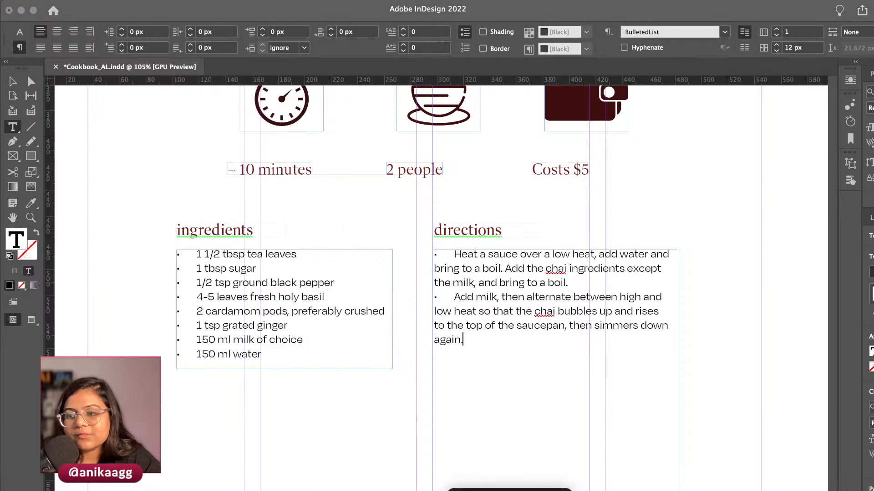
pyautogui.press('super+Tab')
pyautogui.press('Return')
pyautogui.press('super+v')
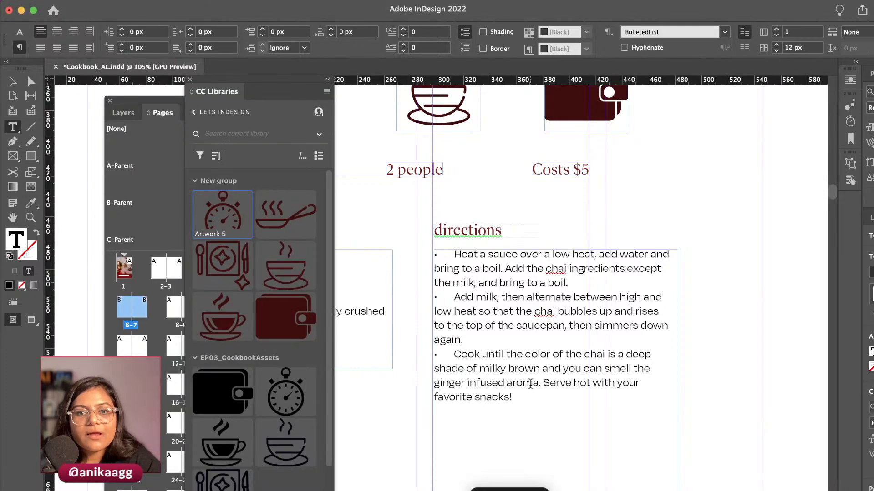
# Shorten the directions text frame to about 124 px high so it ends just below the text, and deselect it
pyautogui.press('Escape')
pyautogui.scroll(-6, 533, 217)
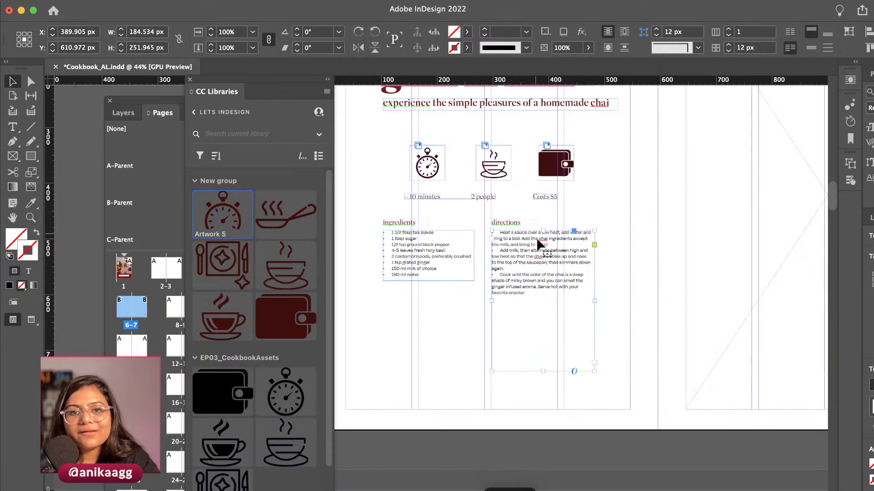
pyautogui.moveTo(561, 396); pyautogui.dragTo(560, 323)
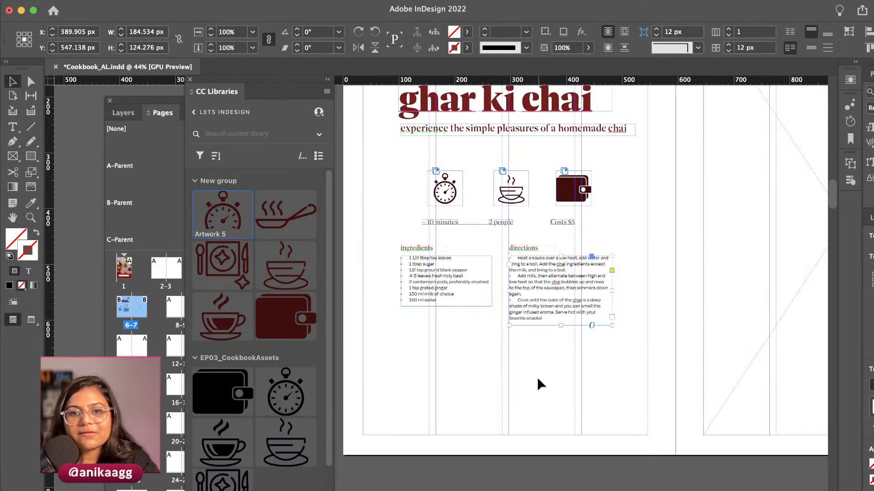
pyautogui.click(537, 377)
pyautogui.scroll(-1, 536, 375)
pyautogui.scroll(2, 492, 238)
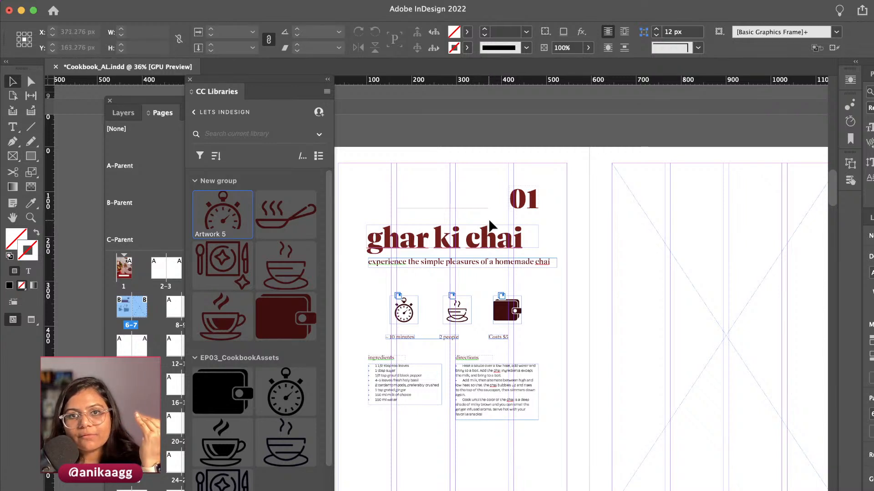
# Place the teapot photo in the empty picture frame on the facing page and fill the frame proportionally
pyautogui.press('super+Tab')
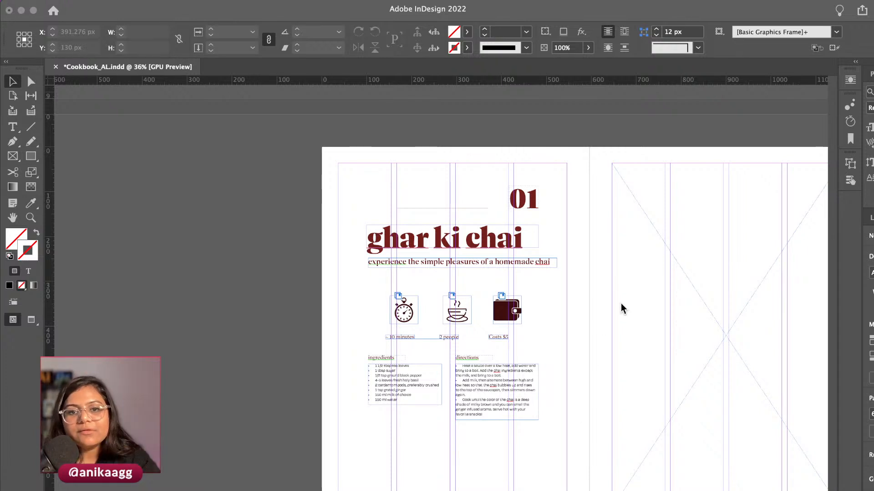
pyautogui.hscroll(2, 620, 303)
pyautogui.scroll(1, 621, 303)
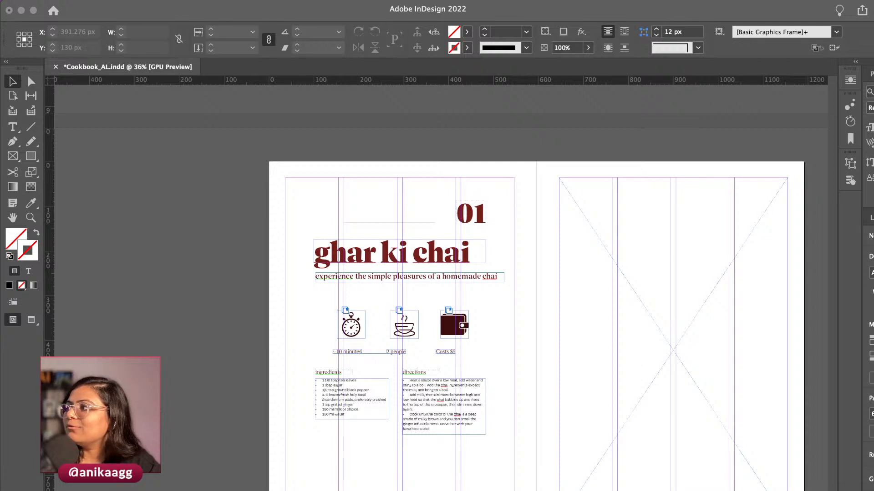
pyautogui.moveTo(864, 327); pyautogui.dragTo(667, 315)
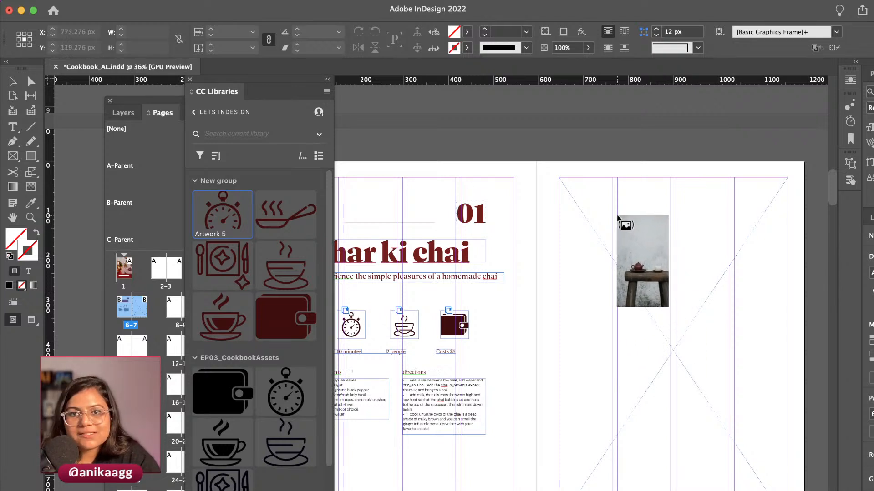
pyautogui.click(616, 214)
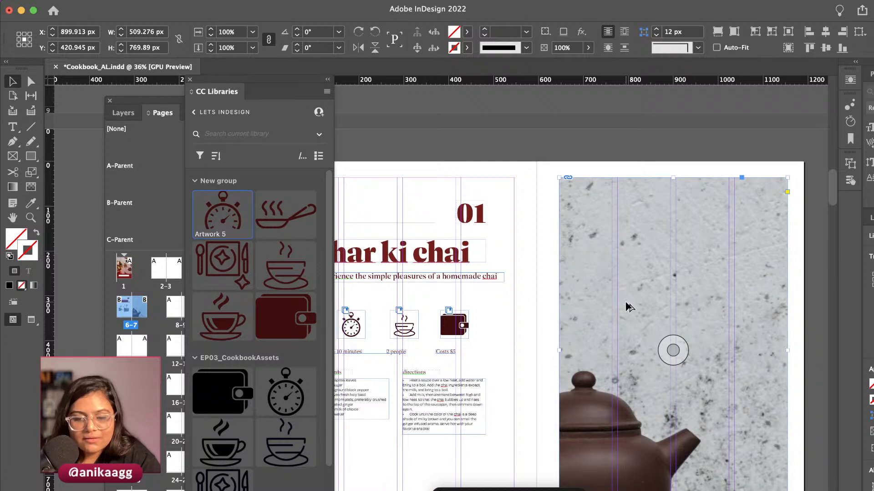
pyautogui.press('alt+shift+super+c')
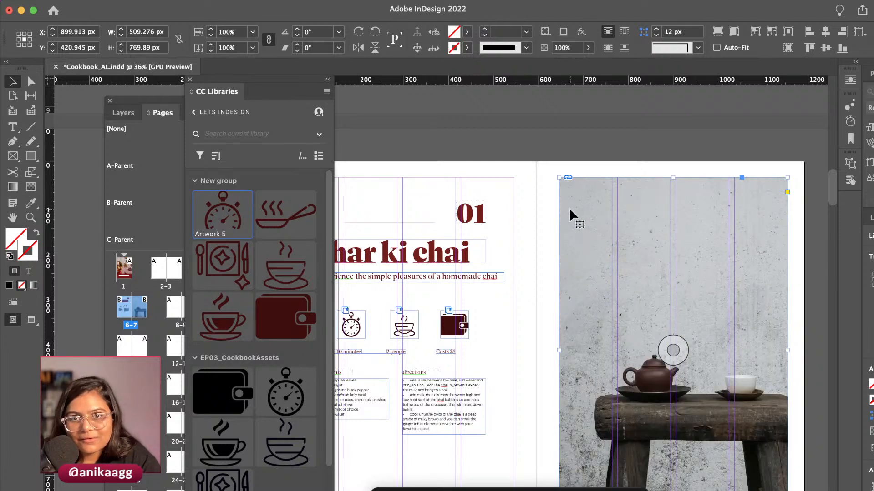
pyautogui.click(583, 155)
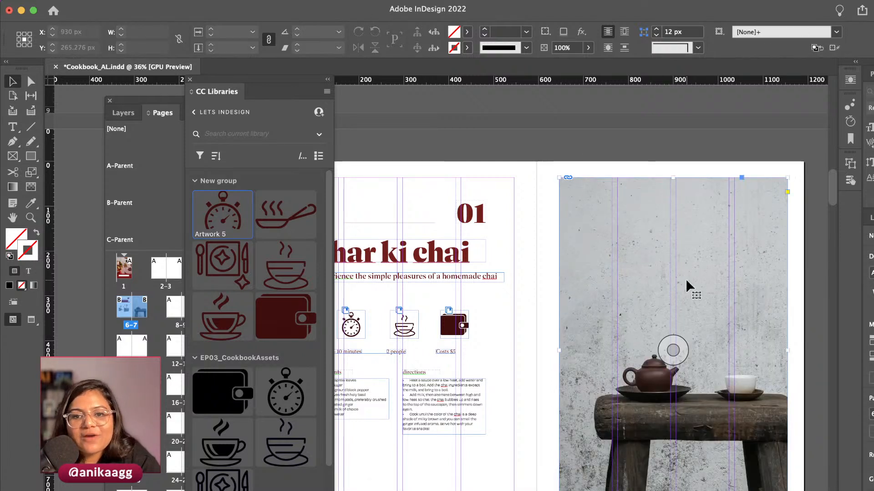
# Enlarge the teapot photo inside its frame to about 638 × 1127 px
pyautogui.click(686, 281)
pyautogui.moveTo(673, 177); pyautogui.dragTo(673, 97)
pyautogui.moveTo(671, 350)
pyautogui.mouseDown()
pyautogui.moveTo(662, 351)
pyautogui.moveTo(673, 356)
pyautogui.mouseUp()
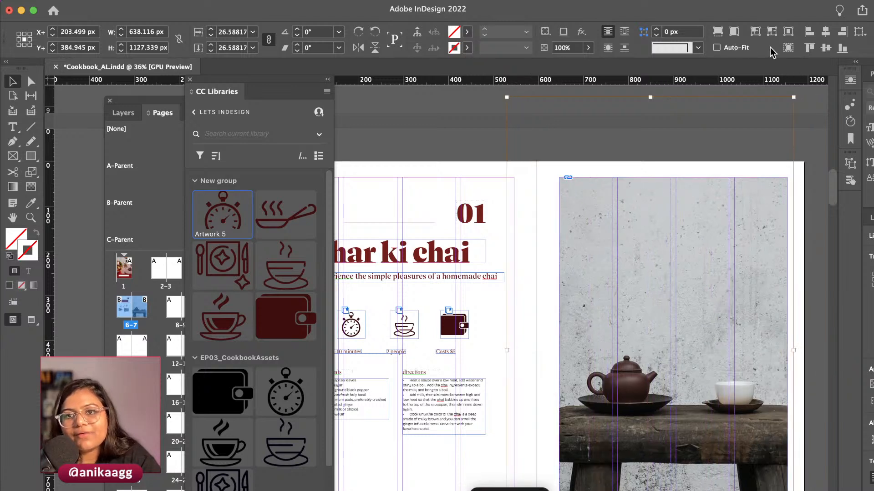
pyautogui.click(788, 47)
pyautogui.press('super+z')
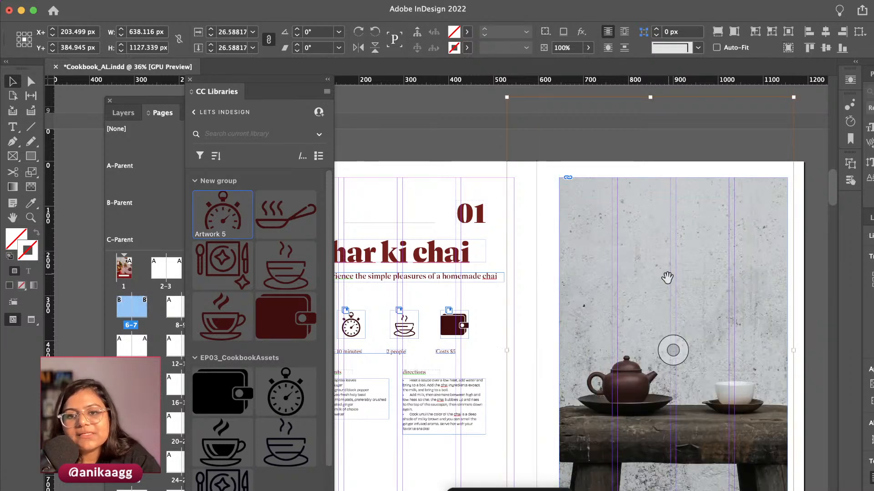
# Stretch the teapot photo inside its frame to about 1257 px high and deselect it
pyautogui.moveTo(654, 104)
pyautogui.mouseDown()
pyautogui.moveTo(653, 84)
pyautogui.moveTo(655, 91)
pyautogui.mouseUp()
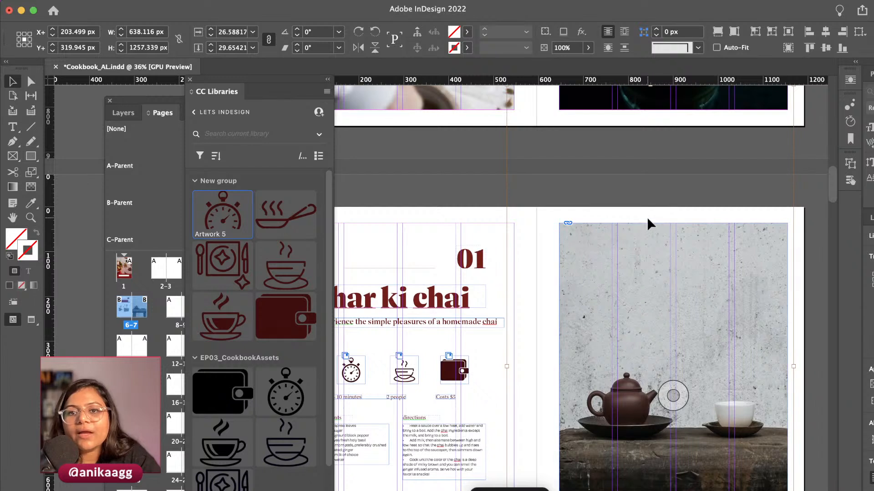
pyautogui.click(476, 175)
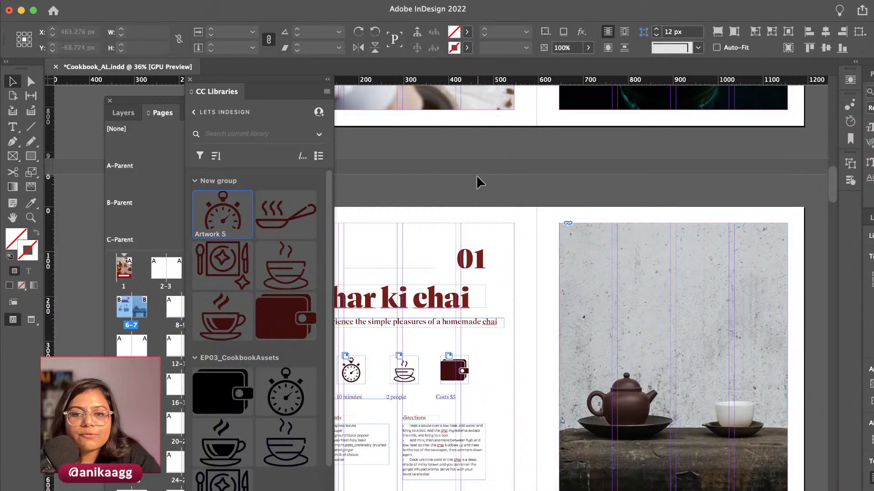
# Scale the teapot photo inside its frame down to about 619 × 1220 px
pyautogui.click(689, 301)
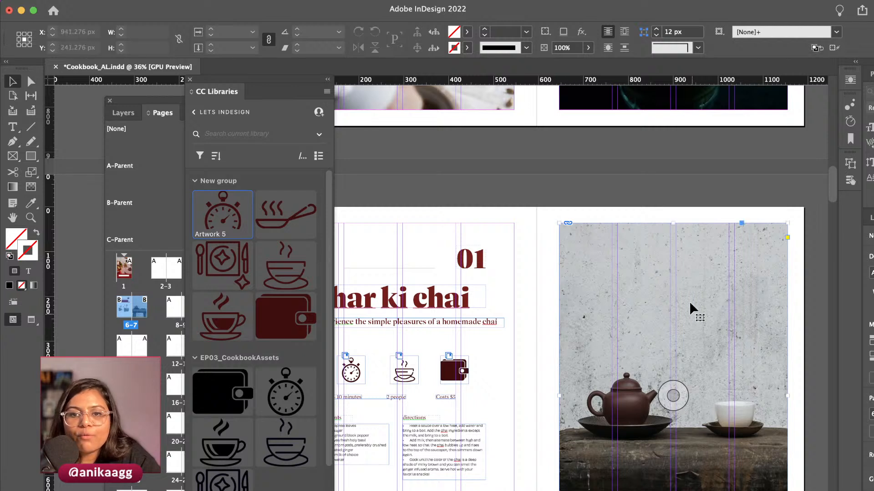
pyautogui.doubleClick(658, 262)
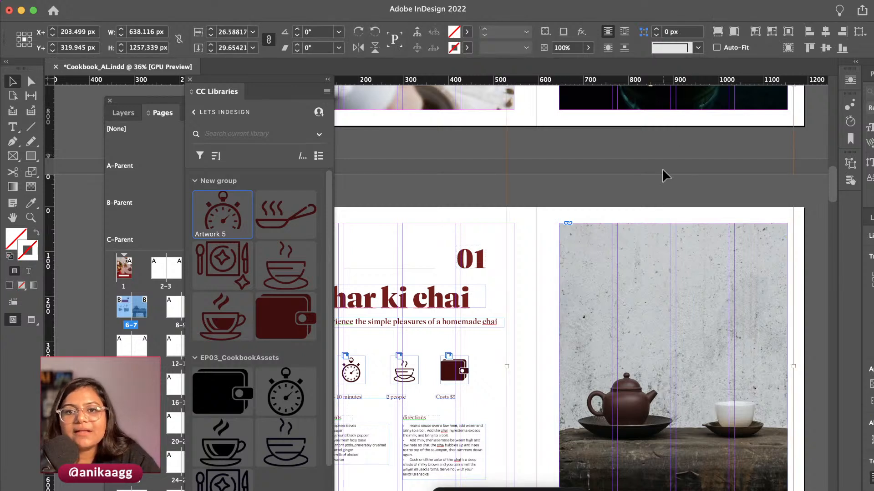
pyautogui.press('super+comma')
pyautogui.press('super+comma')
pyautogui.press('super+comma')
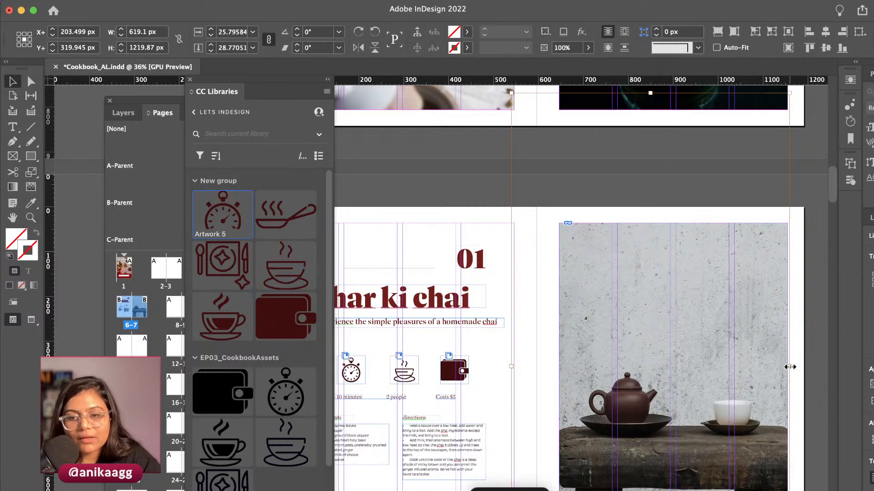
# Enlarge the teapot photo inside its frame to about 729 × 1436 px and deselect it
pyautogui.moveTo(789, 366); pyautogui.dragTo(813, 368)
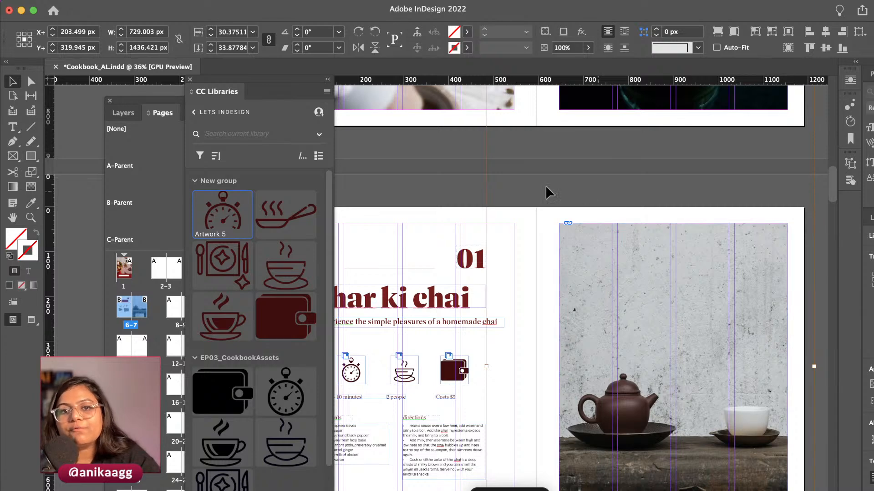
pyautogui.click(471, 184)
pyautogui.scroll(-2, 478, 191)
pyautogui.hscroll(-1, 477, 191)
pyautogui.scroll(-1, 478, 200)
pyautogui.hscroll(-1, 479, 200)
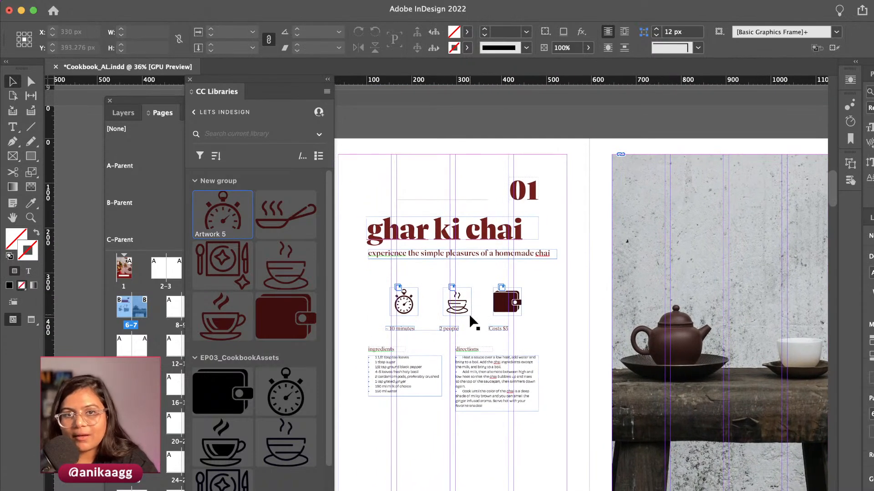
# Leave everything deselected and save the cookbook document
pyautogui.moveTo(564, 222); pyautogui.dragTo(392, 449)
pyautogui.click(392, 449)
pyautogui.press('super+s')
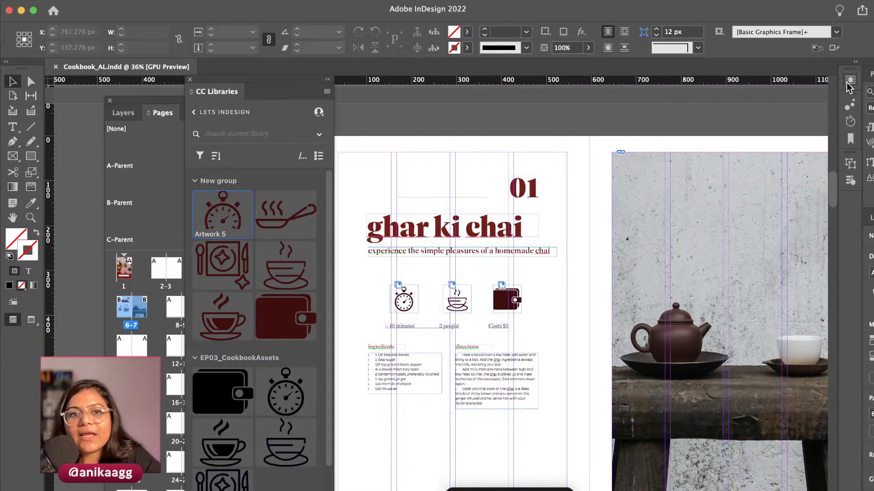
# Open the B-Parent spread to look at the recipe template behind pages 6–7
pyautogui.click(182, 175)
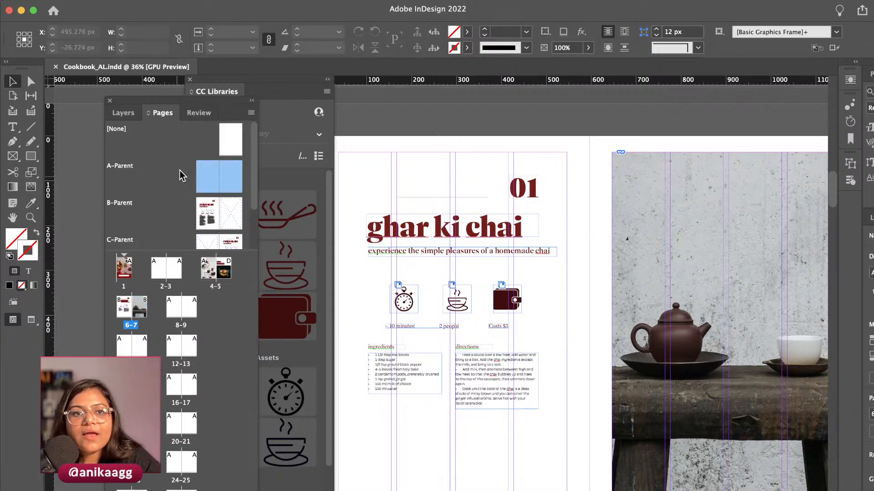
pyautogui.doubleClick(207, 213)
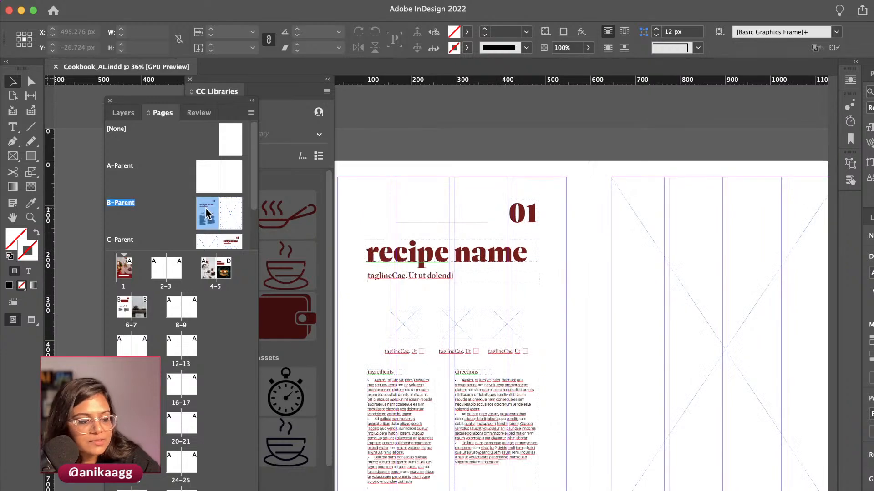
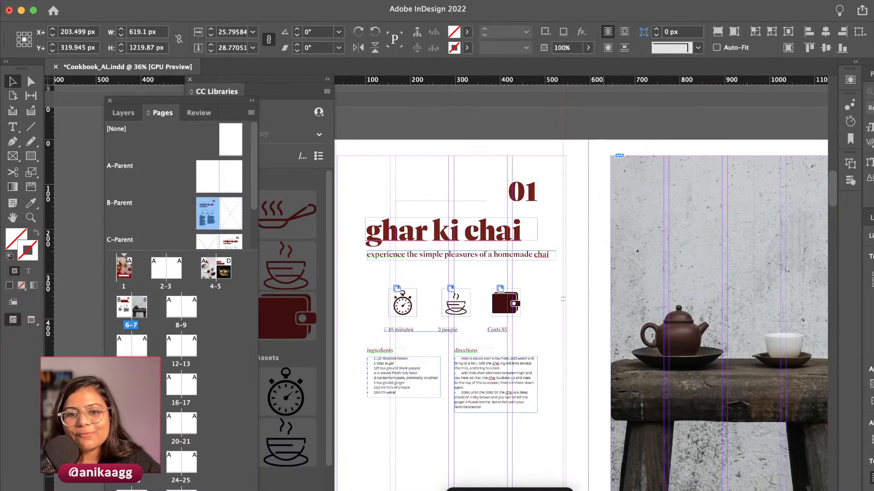
# Close the CC Libraries panel and move the Pages panel clear of the recipe page, with the teapot photo deselected
pyautogui.click(516, 474)
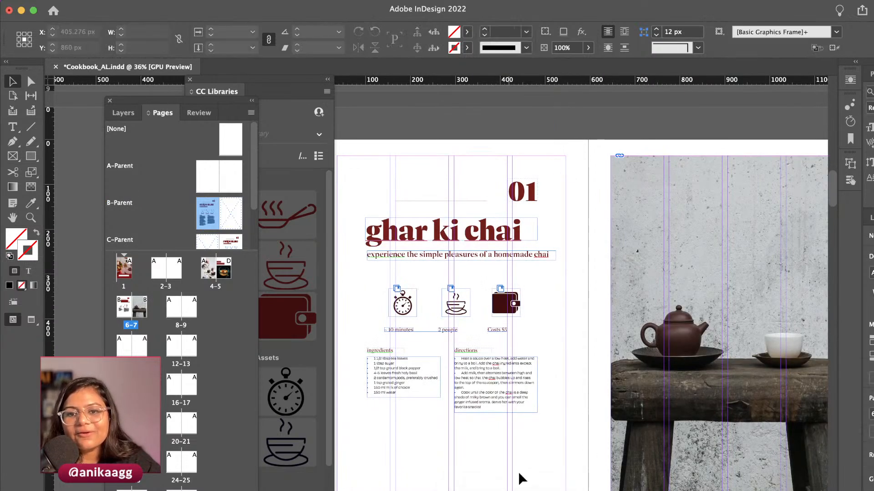
pyautogui.scroll(1, 573, 278)
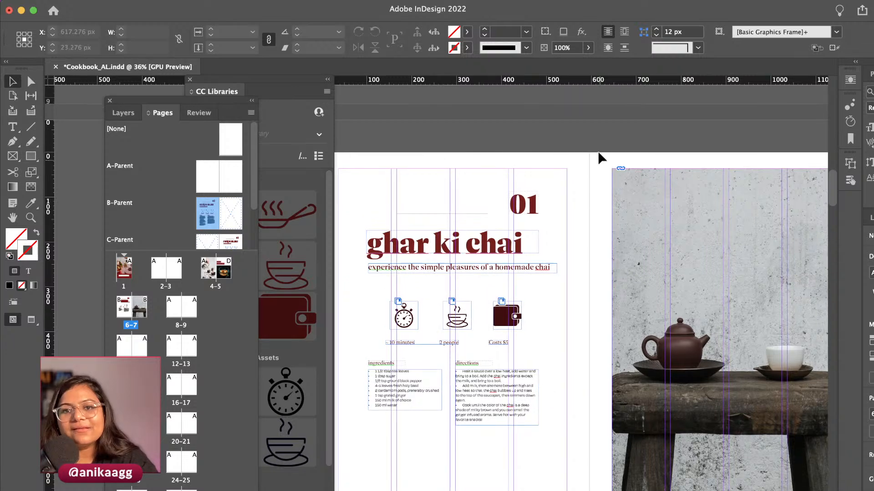
pyautogui.click(191, 80)
pyautogui.moveTo(175, 100); pyautogui.dragTo(142, 77)
# Preview spread 6–7 without guides and frame edges, and return to the normal view
pyautogui.press('w')
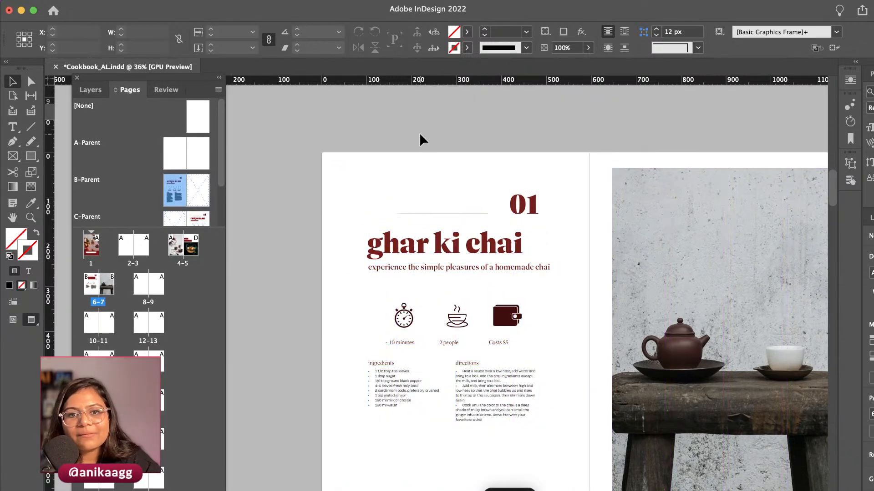
pyautogui.hscroll(5, 545, 444)
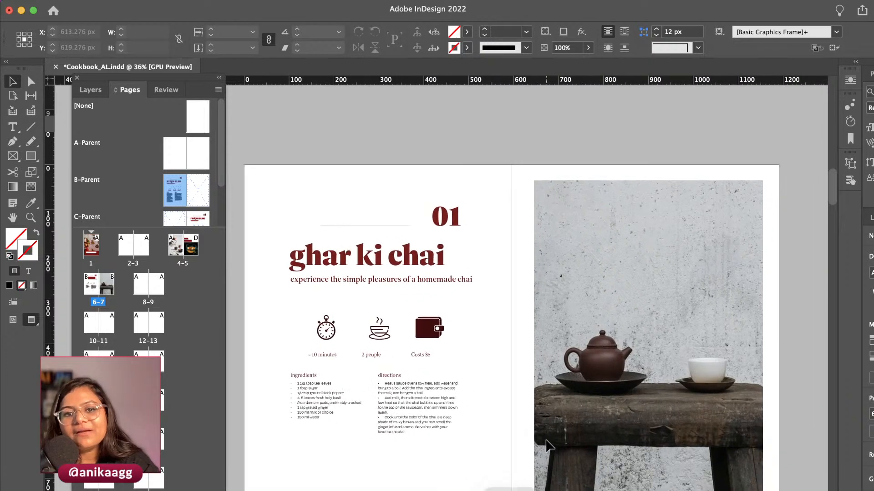
pyautogui.hscroll(1, 546, 444)
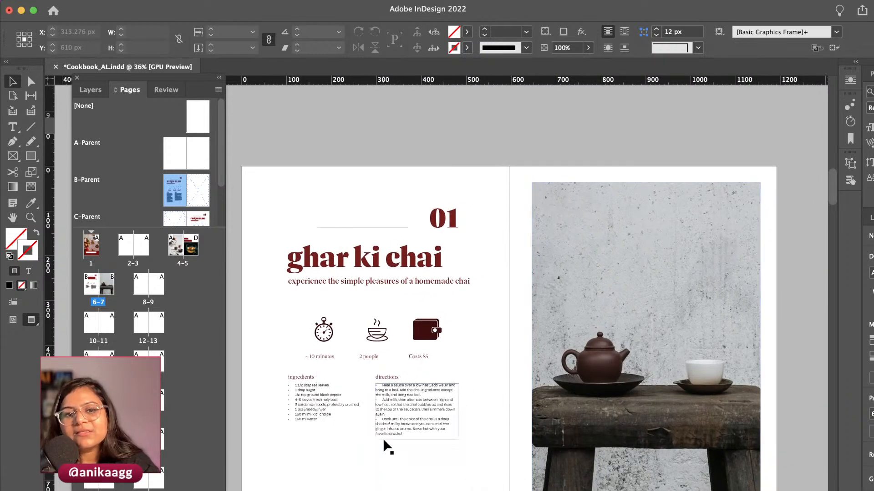
pyautogui.hscroll(-1, 397, 440)
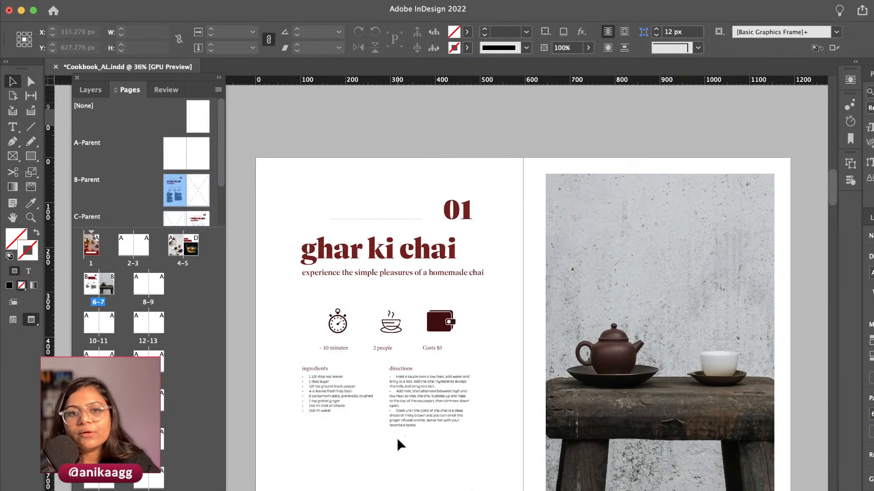
pyautogui.hscroll(-2, 382, 364)
pyautogui.press('w')
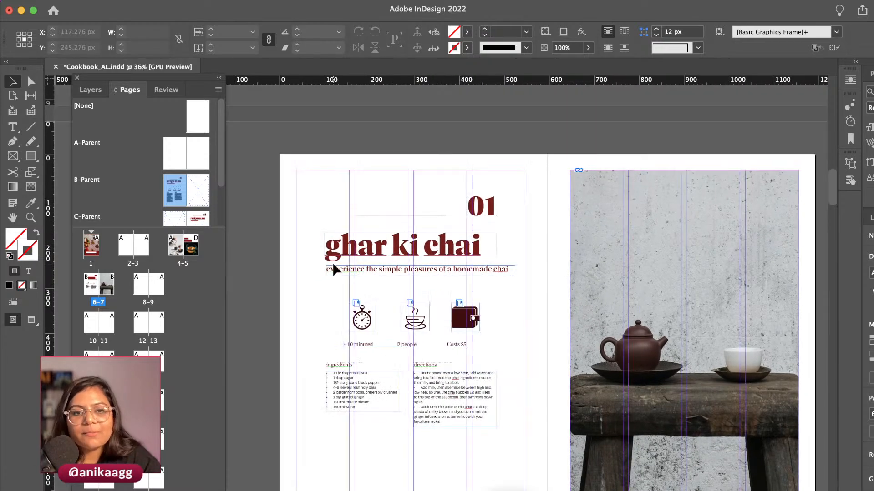
# Try to move the ingredients and directions text blocks lower on the recipe page
pyautogui.scroll(3, 339, 282)
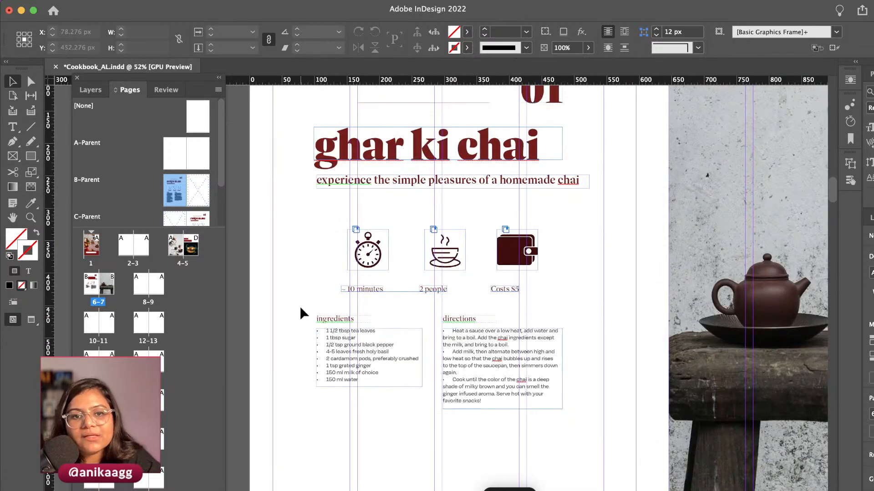
pyautogui.moveTo(300, 308); pyautogui.dragTo(487, 398)
pyautogui.moveTo(467, 358); pyautogui.dragTo(468, 374)
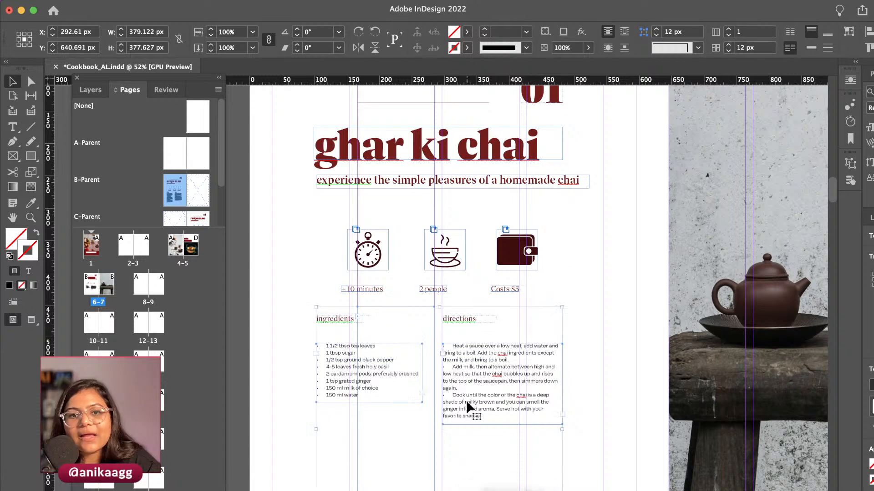
pyautogui.press('super+z')
pyautogui.click(446, 318)
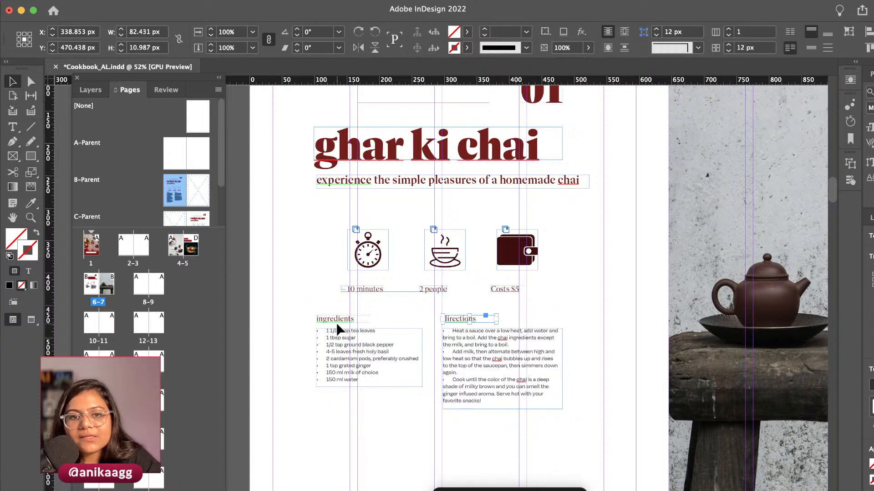
pyautogui.click(335, 406)
# Move the ingredients and directions headings together with their texts down, putting the ingredients text frame at about Y 572 px
pyautogui.scroll(3, 352, 343)
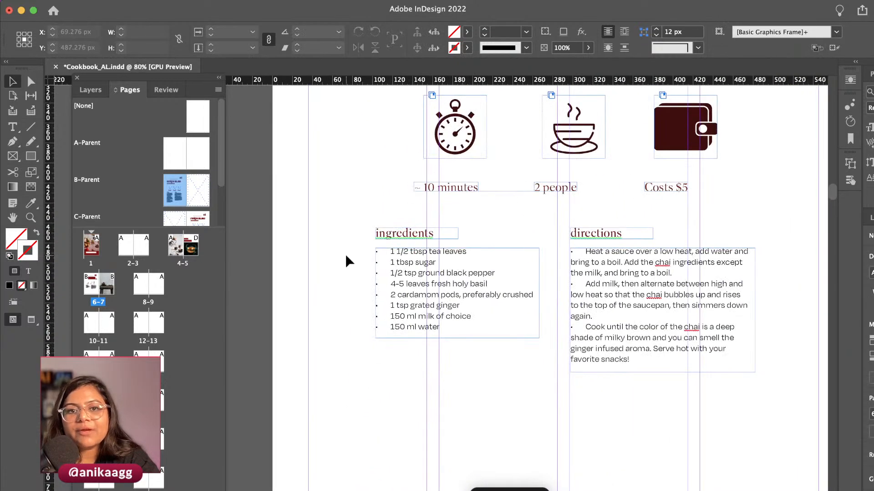
pyautogui.hscroll(3, 346, 260)
pyautogui.scroll(1, 346, 261)
pyautogui.moveTo(298, 243); pyautogui.dragTo(599, 407)
pyautogui.moveTo(560, 334); pyautogui.dragTo(560, 376)
# Try to nudge the ingredients text frame slightly lower
pyautogui.click(382, 337)
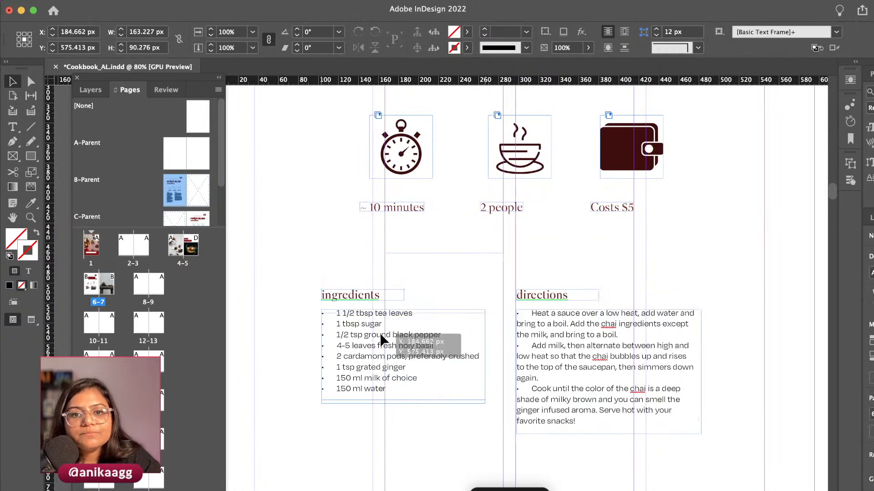
pyautogui.moveTo(381, 335); pyautogui.dragTo(381, 335)
pyautogui.press('super+z')
pyautogui.click(385, 441)
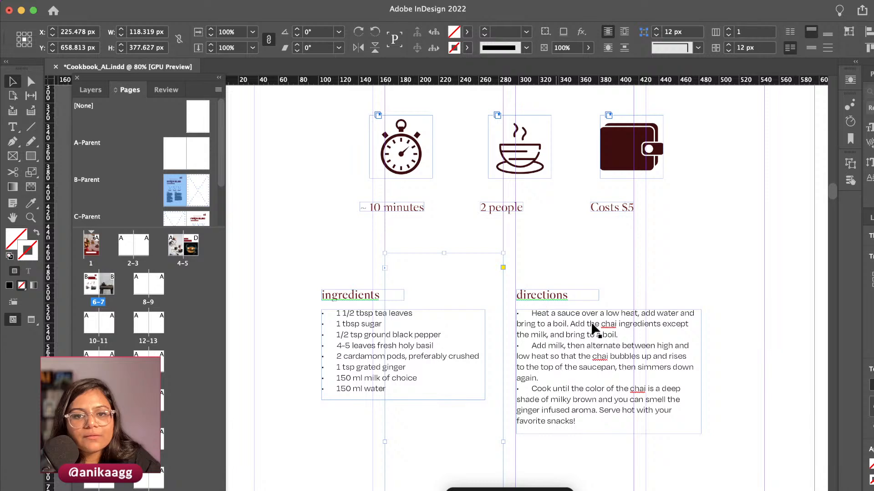
pyautogui.click(720, 268)
# Set the font size of the BulletedList paragraph style used by the ingredients text to 12 pt
pyautogui.scroll(3, 475, 347)
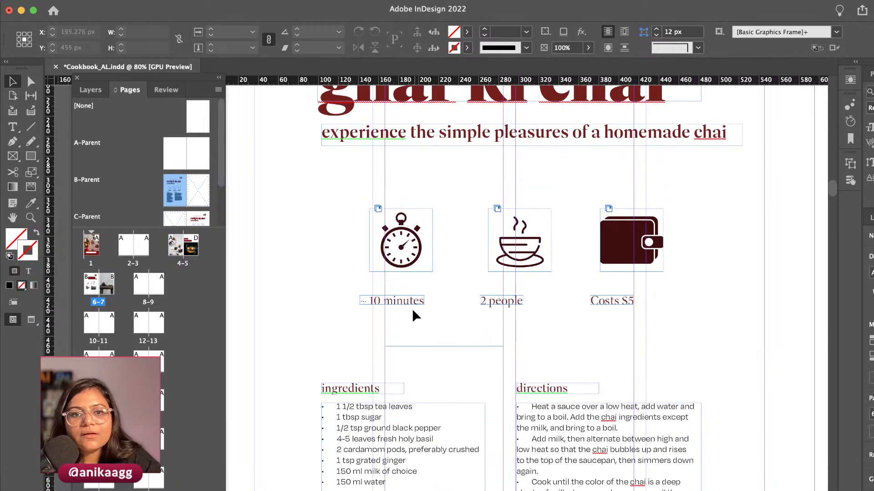
pyautogui.scroll(-3, 331, 281)
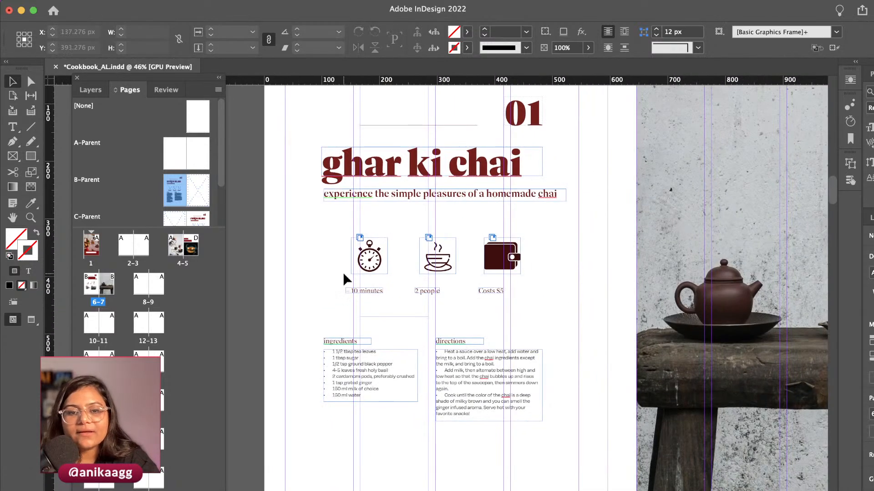
pyautogui.scroll(1, 346, 279)
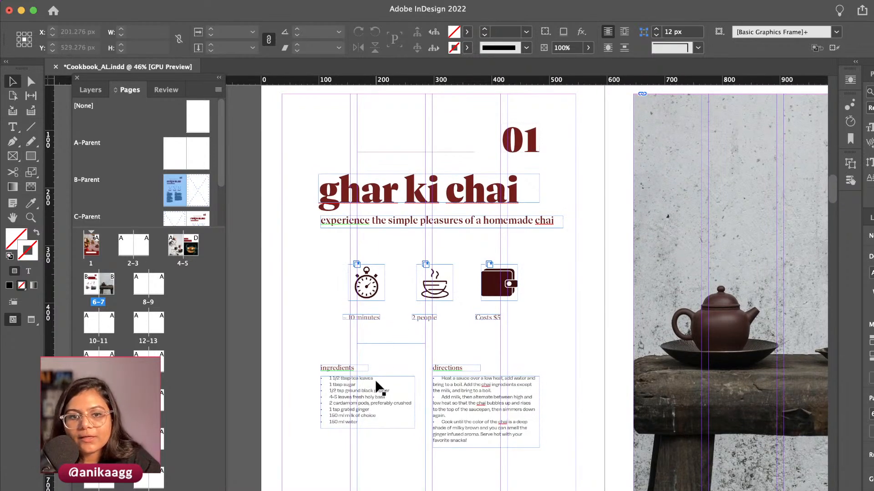
pyautogui.click(381, 390)
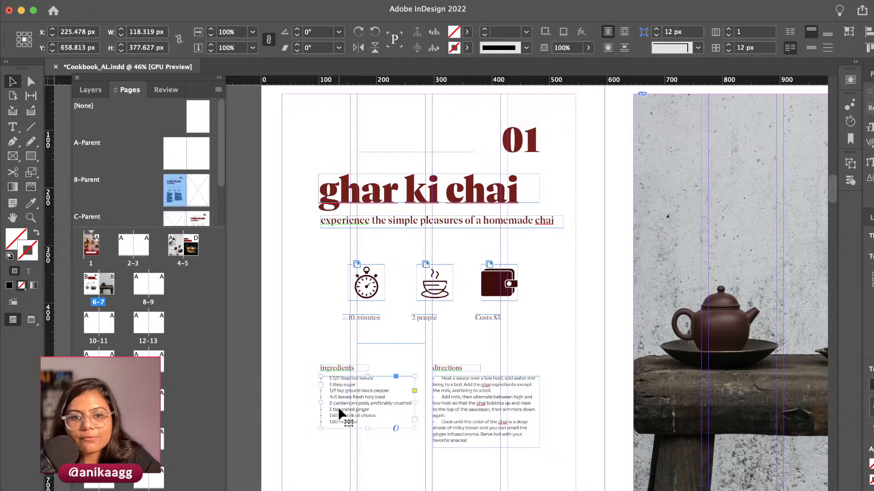
pyautogui.click(871, 406)
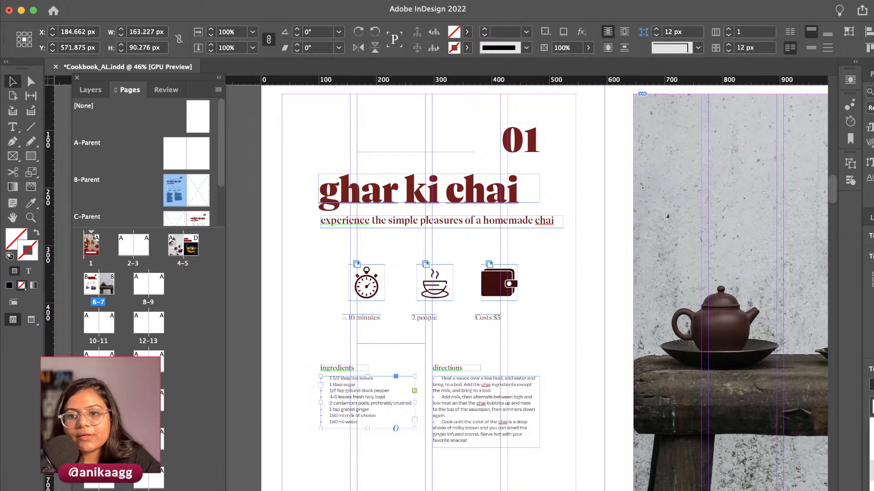
pyautogui.click(870, 411)
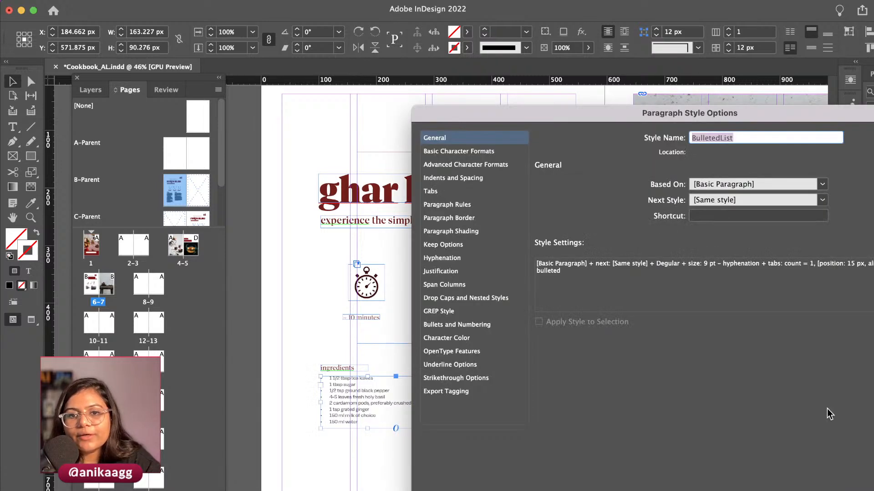
pyautogui.click(442, 153)
pyautogui.click(654, 223)
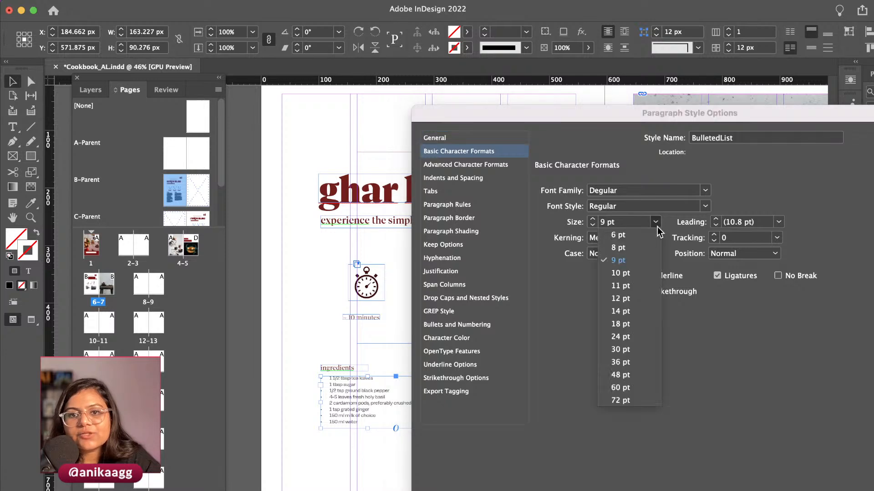
pyautogui.click(636, 302)
pyautogui.press('Return')
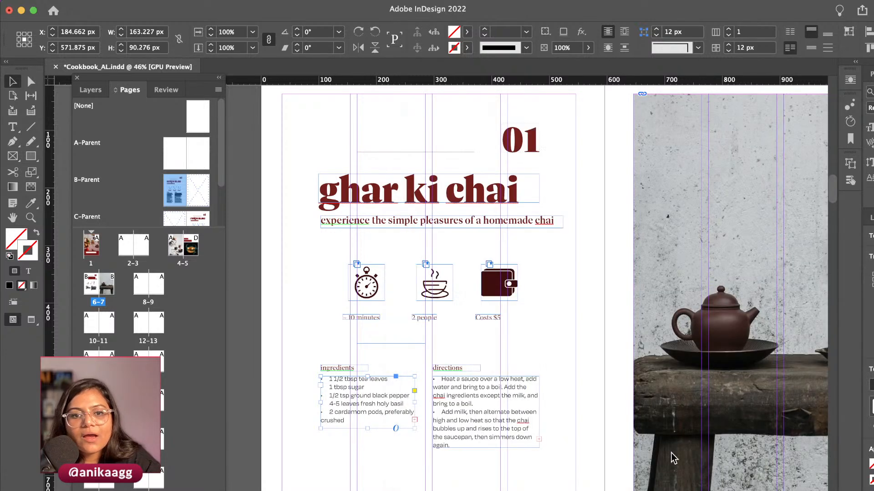
# Inspect the resized ingredients and directions text up close in a preview without guides and frame edges
pyautogui.click(473, 428)
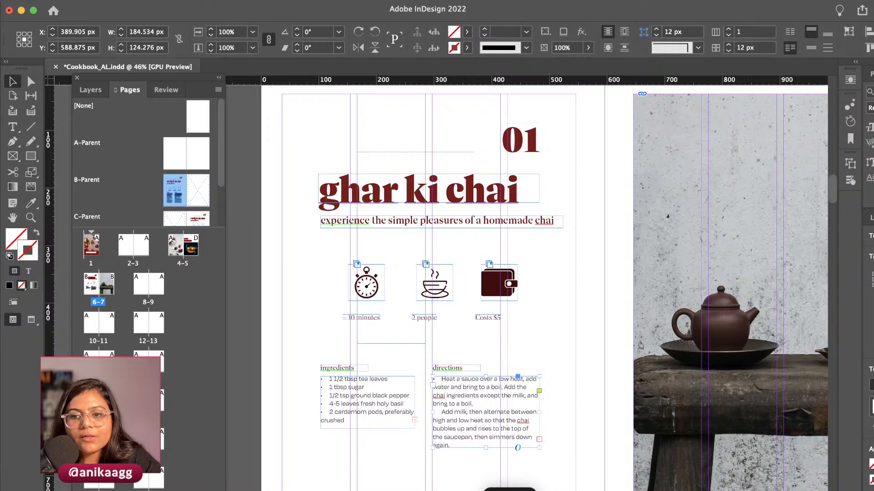
pyautogui.click(398, 469)
pyautogui.scroll(-2, 416, 396)
pyautogui.hscroll(-3, 416, 396)
pyautogui.scroll(3, 414, 388)
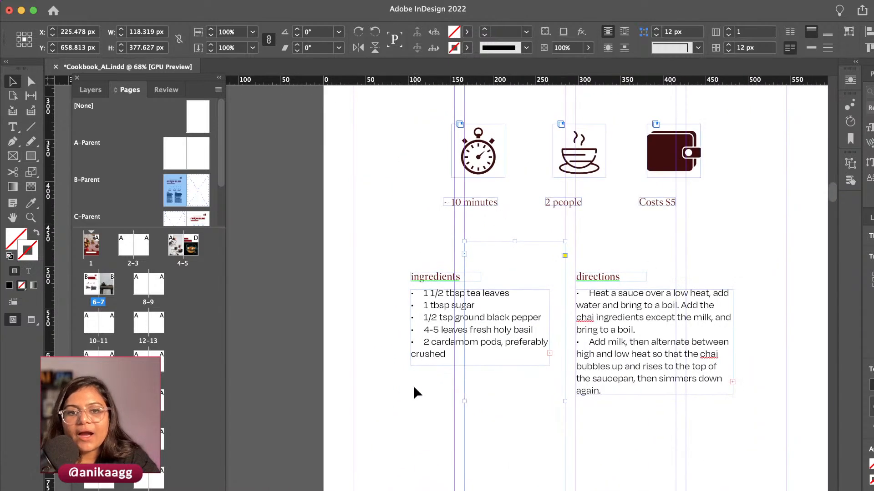
pyautogui.press('w')
pyautogui.click(351, 347)
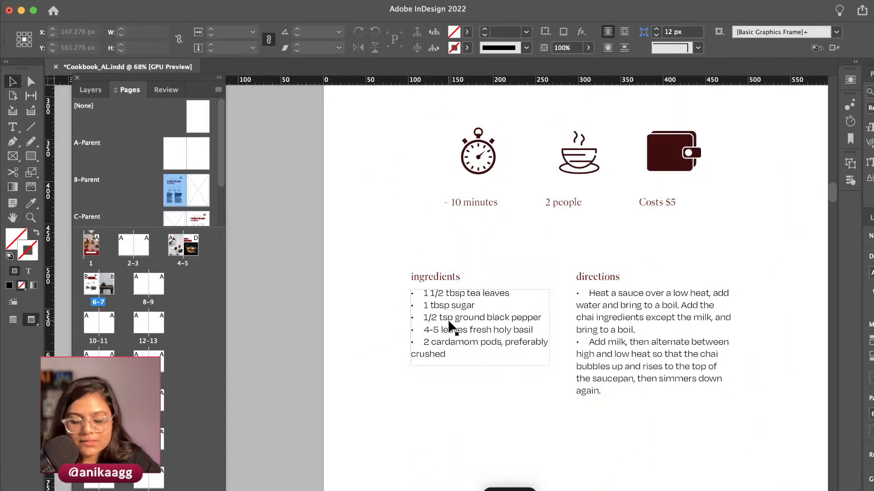
# Try to copy the ingredients text's formatting onto the directions text with the Eyedropper tool
pyautogui.press('i')
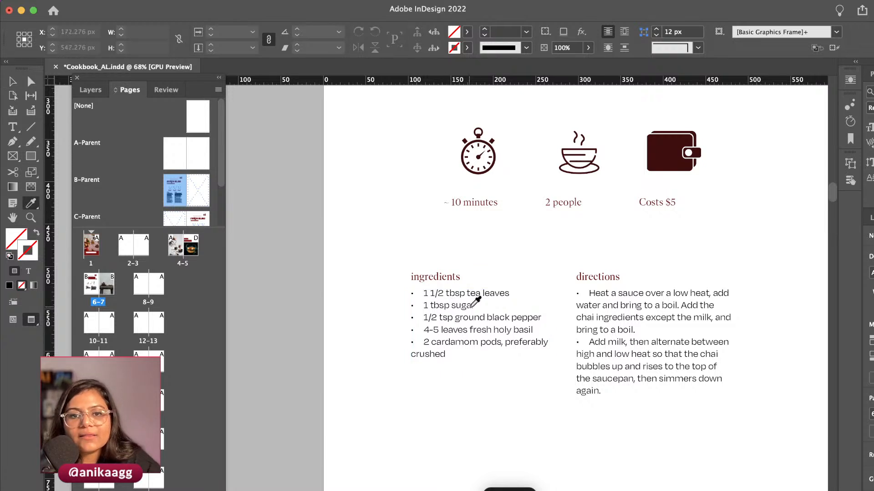
pyautogui.click(478, 307)
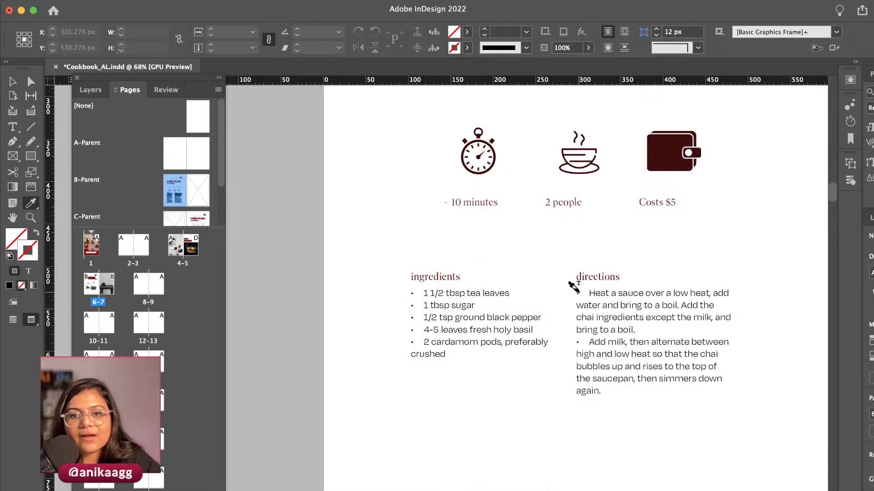
pyautogui.moveTo(588, 292); pyautogui.dragTo(663, 404)
pyautogui.press('super+z')
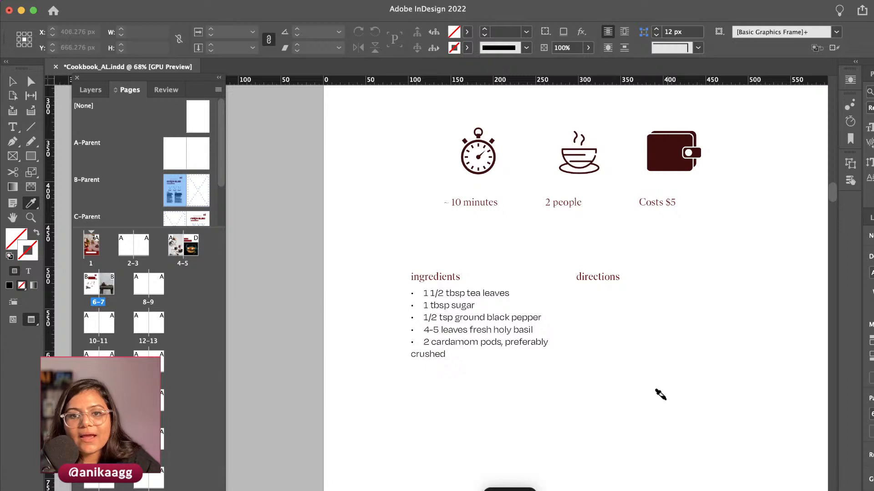
pyautogui.press('v')
pyautogui.click(634, 355)
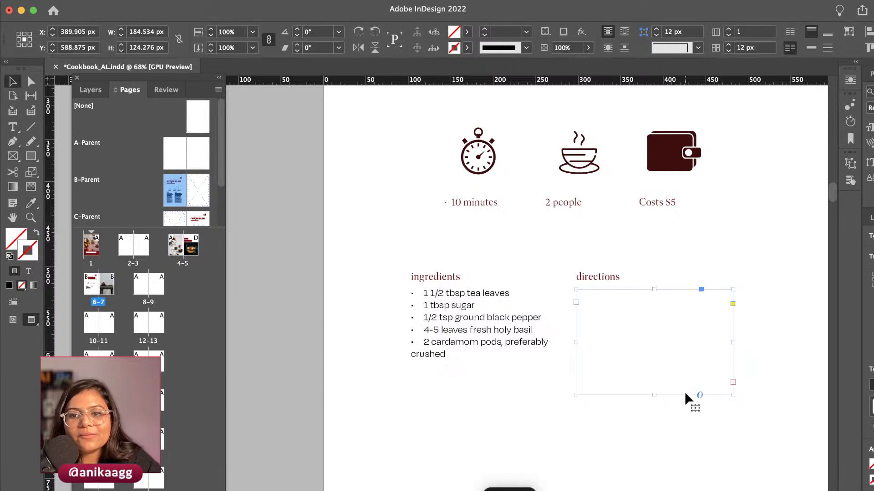
pyautogui.click(415, 444)
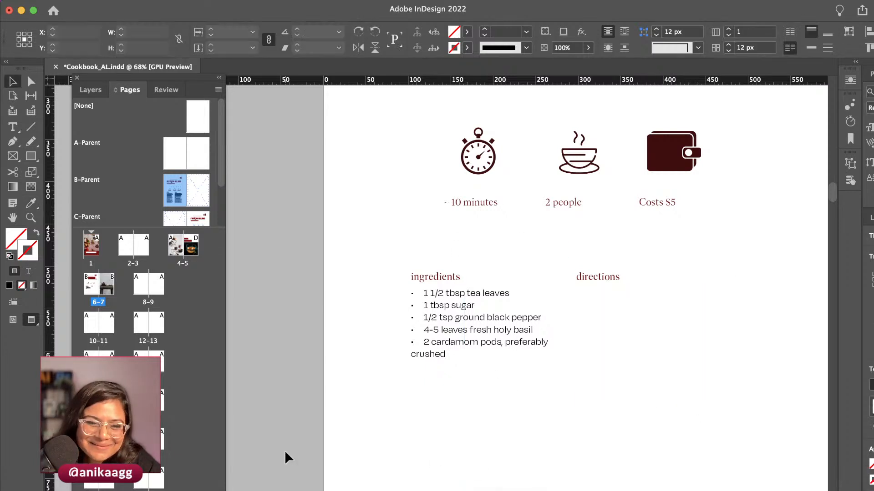
# Sample the ingredients text again, apply its attributes to the directions text frame, and undo the changes
pyautogui.press('i')
pyautogui.click(436, 302)
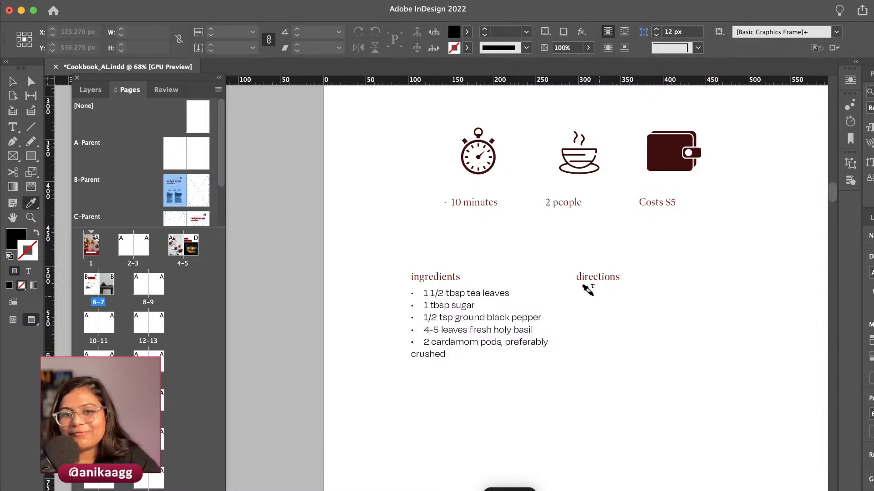
pyautogui.moveTo(584, 296); pyautogui.dragTo(686, 398)
pyautogui.click(615, 336)
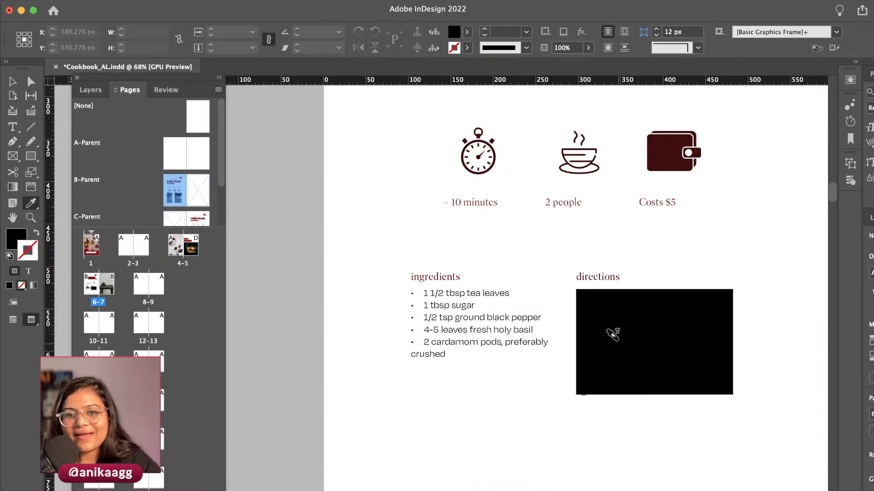
pyautogui.press('super+z')
pyautogui.moveTo(603, 305); pyautogui.dragTo(650, 379)
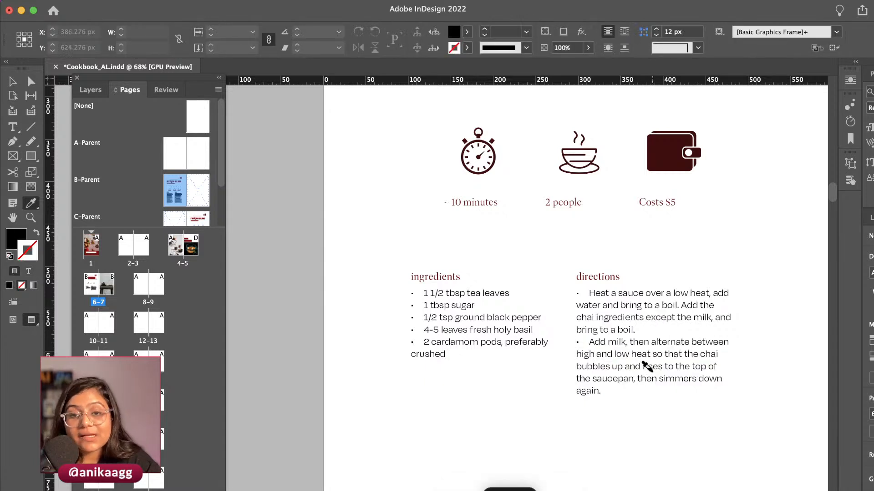
pyautogui.press('v')
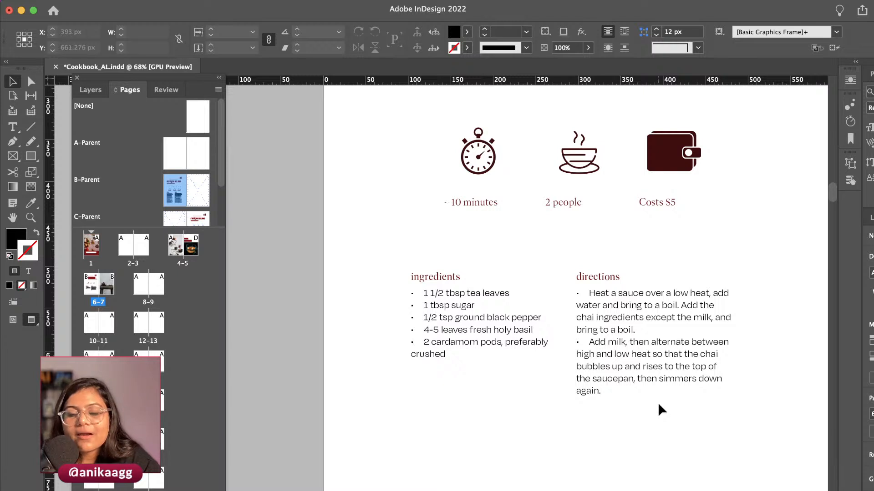
pyautogui.click(656, 376)
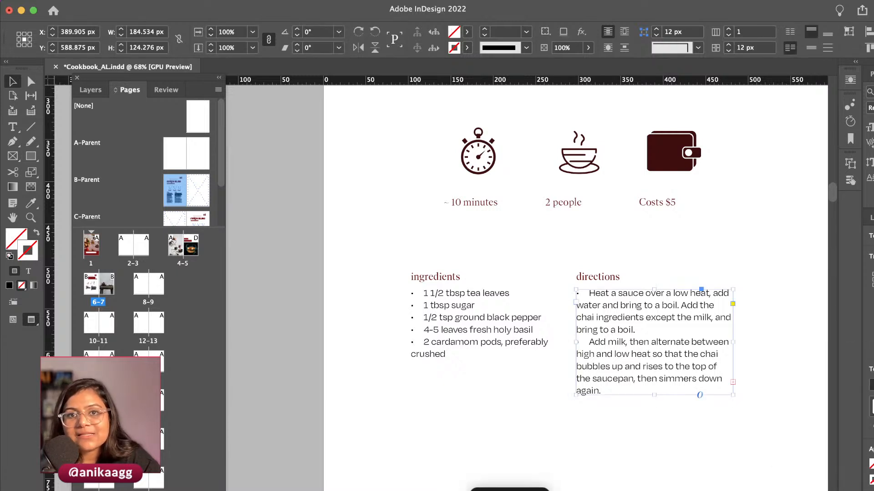
pyautogui.click(714, 462)
pyautogui.click(697, 370)
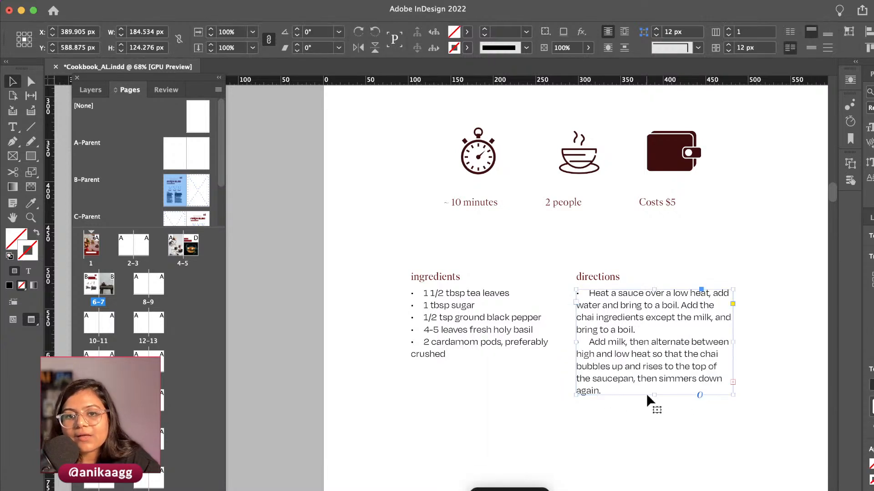
pyautogui.click(521, 343)
pyautogui.click(403, 356)
pyautogui.click(419, 350)
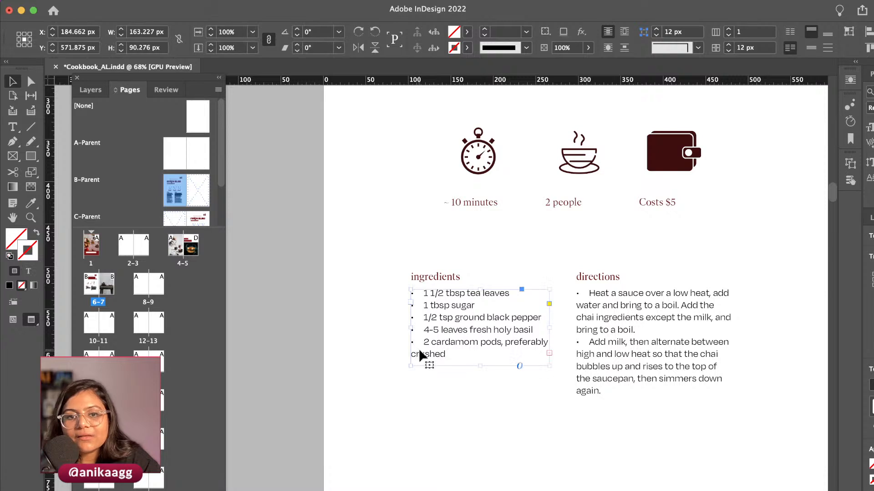
# Move the directions heading and text together to the right to about X 407 px, with guides and frame edges shown
pyautogui.click(612, 384)
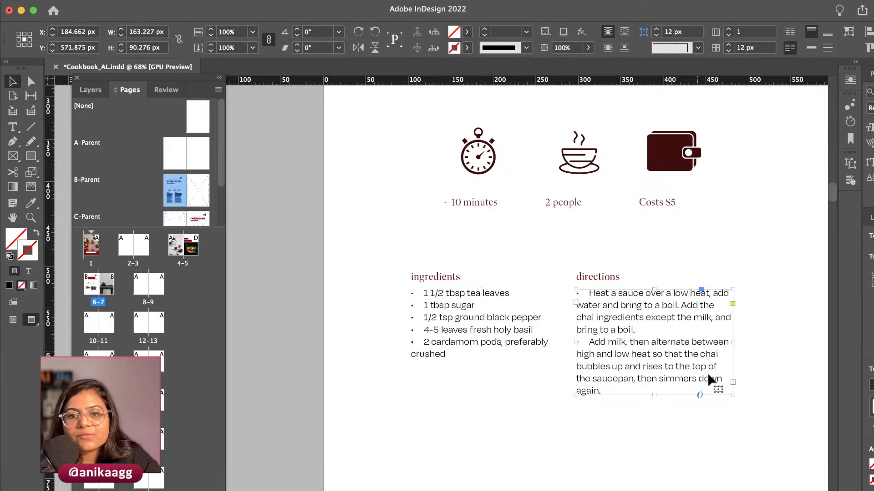
pyautogui.keyDown('shift'); pyautogui.click(621, 279); pyautogui.keyUp('shift')
pyautogui.moveTo(616, 302); pyautogui.dragTo(627, 302)
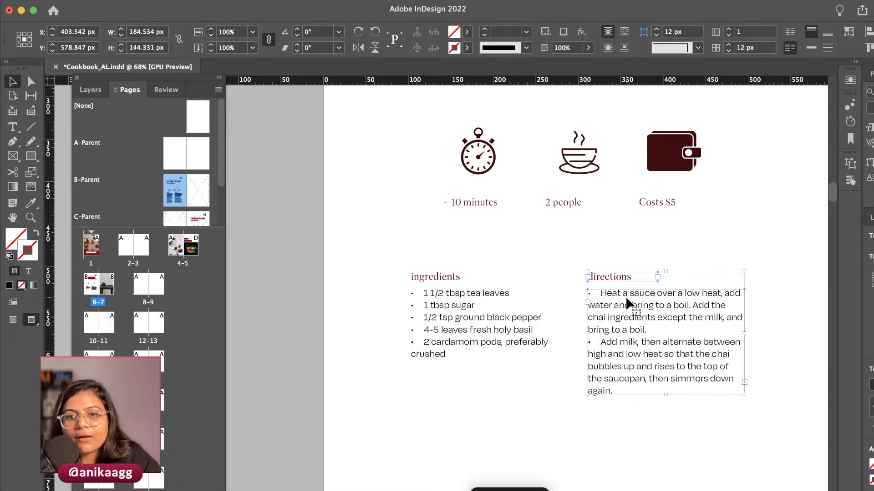
pyautogui.press('w')
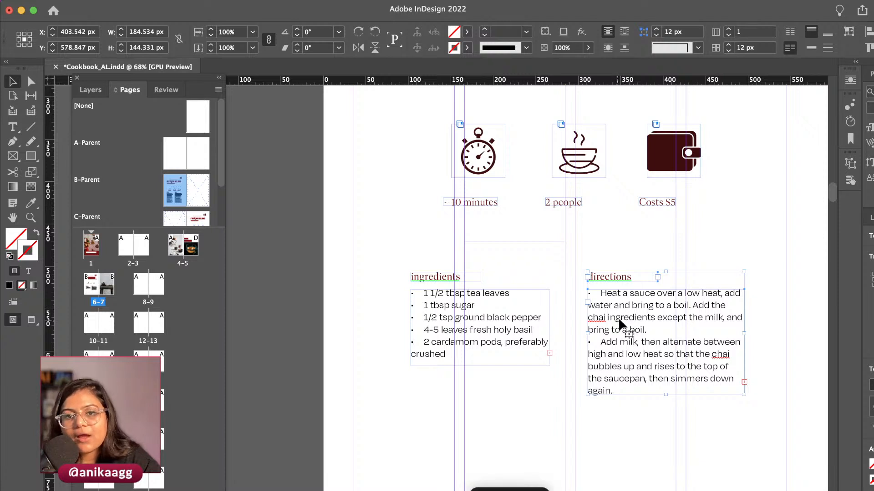
pyautogui.moveTo(619, 326); pyautogui.dragTo(623, 323)
pyautogui.moveTo(621, 323); pyautogui.dragTo(624, 326)
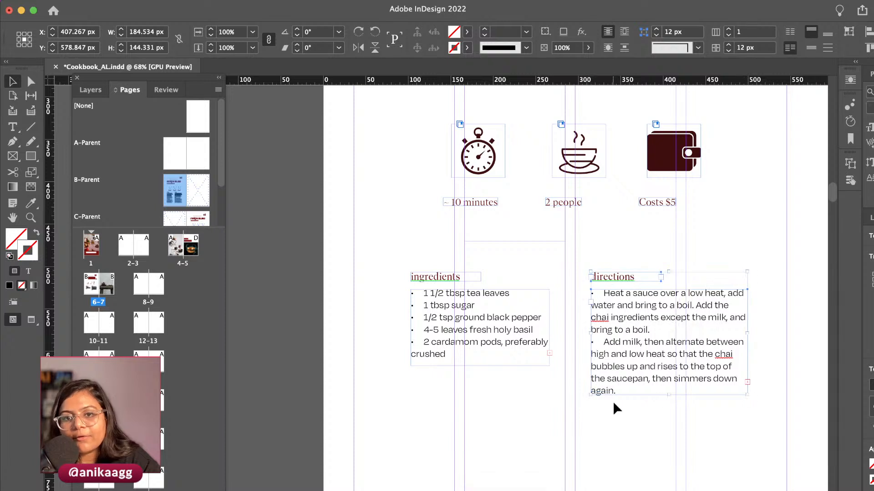
# Try enlarging the ingredients text frame to about 180 by 96 px, and undo the resizing
pyautogui.click(554, 362)
pyautogui.click(426, 297)
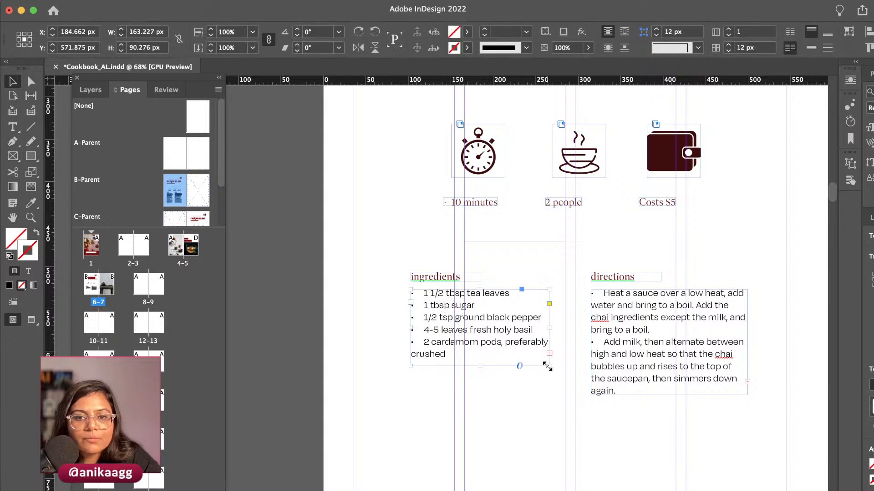
pyautogui.moveTo(547, 367); pyautogui.dragTo(561, 396)
pyautogui.press('super+z')
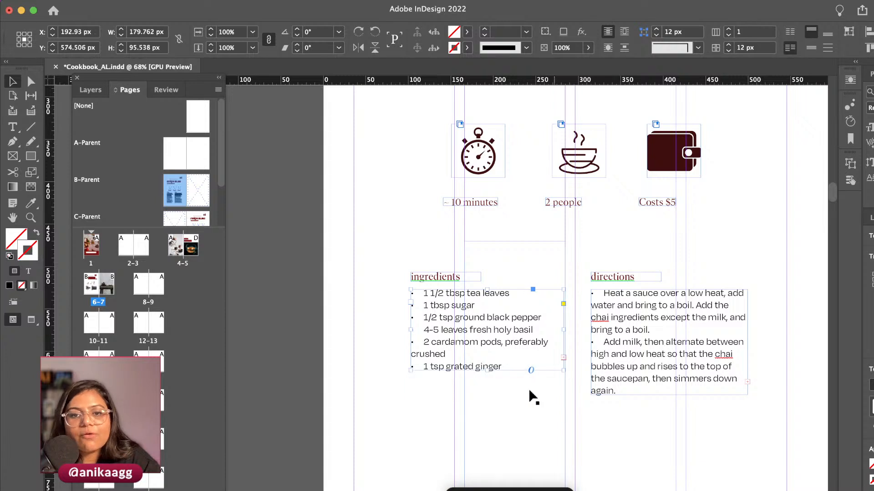
pyautogui.press('super+z')
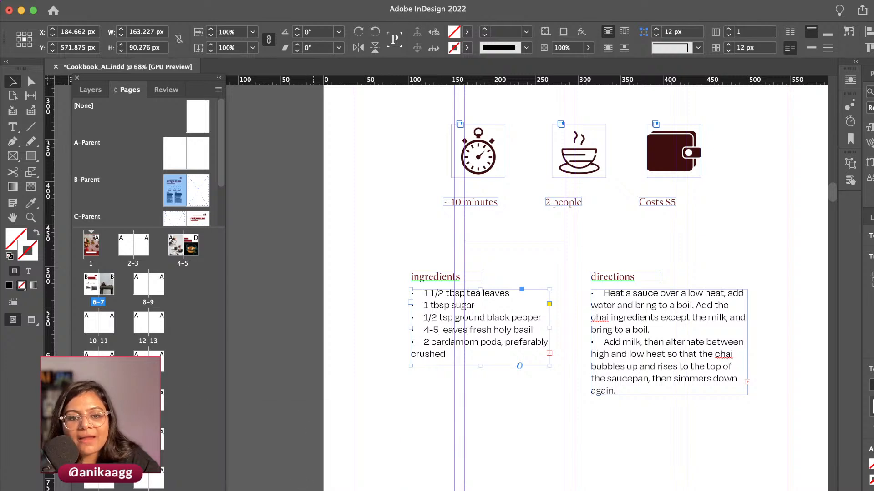
# Open the Preflight report and bring the "ghar ki chai" spread into view beside it
pyautogui.scroll(-10, 528, 282)
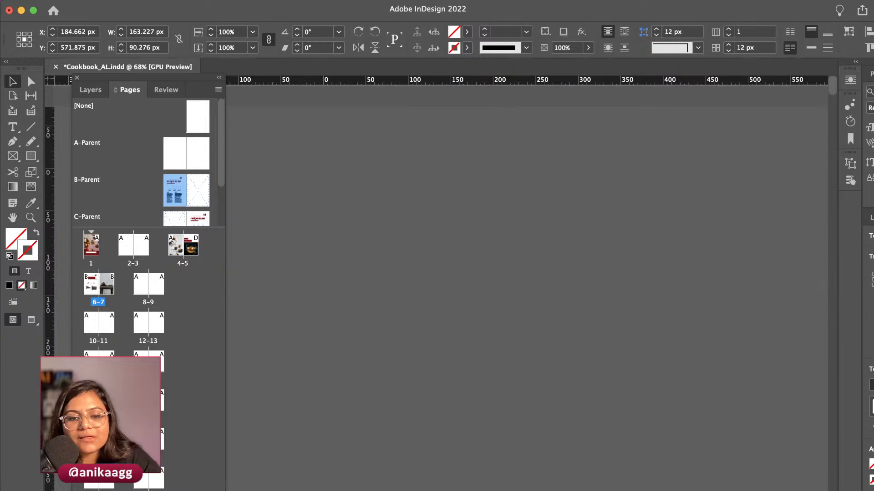
pyautogui.scroll(-5, 346, 416)
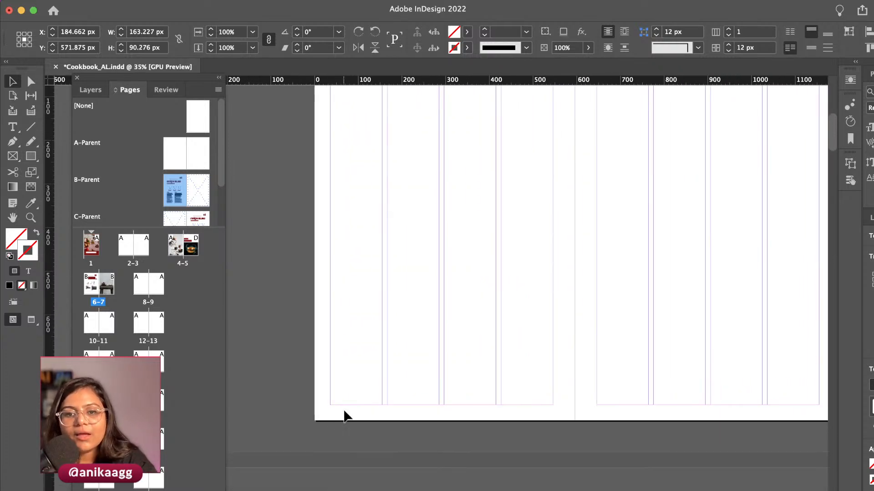
pyautogui.scroll(-10, 346, 416)
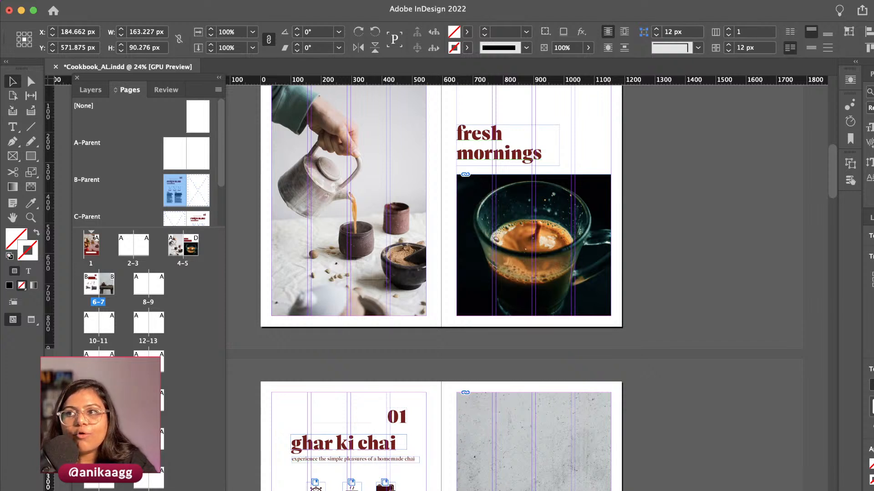
pyautogui.moveTo(526, 201); pyautogui.dragTo(674, 335)
pyautogui.scroll(-3, 391, 441)
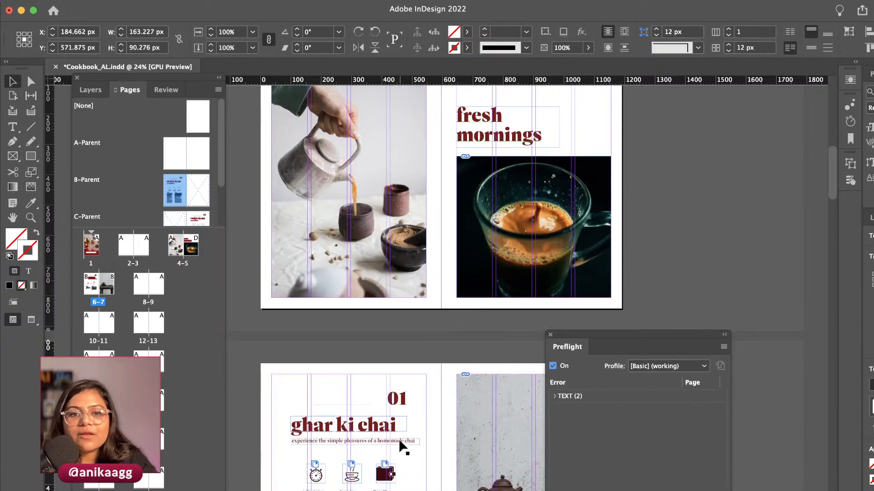
pyautogui.scroll(3, 376, 437)
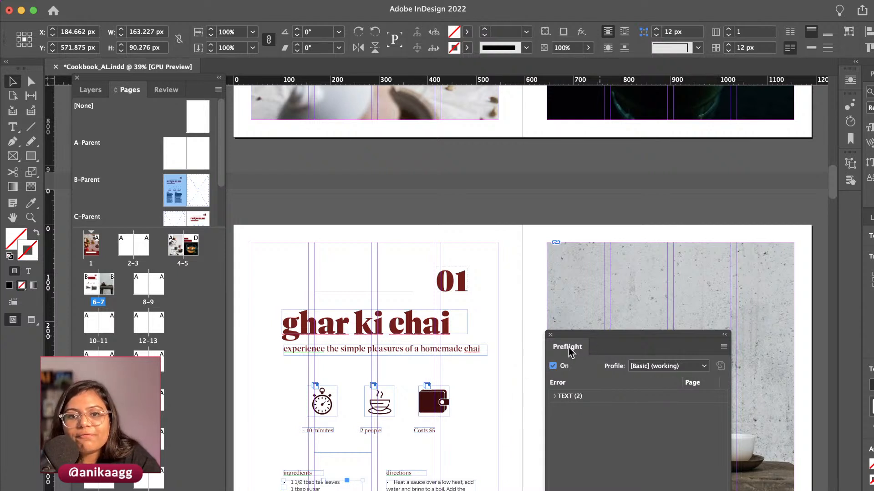
# Expand the Preflight text errors down to the individual overset text frames and place the report over the spread
pyautogui.click(554, 396)
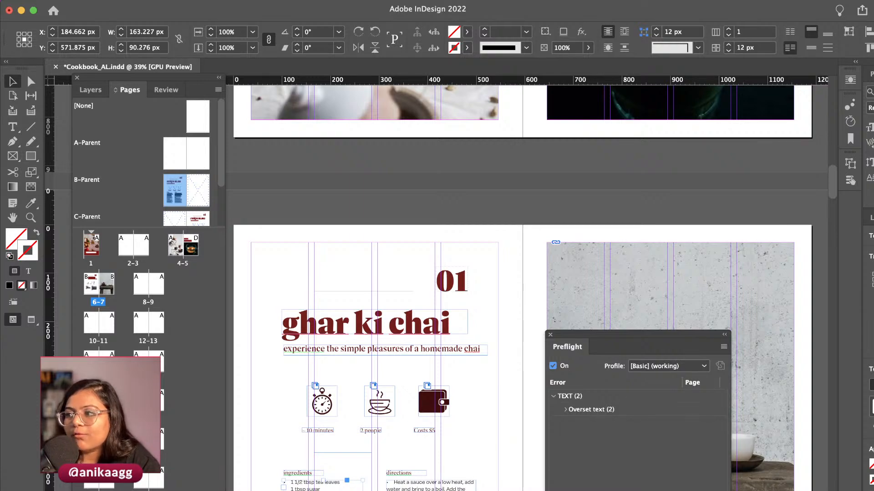
pyautogui.press('super+Tab')
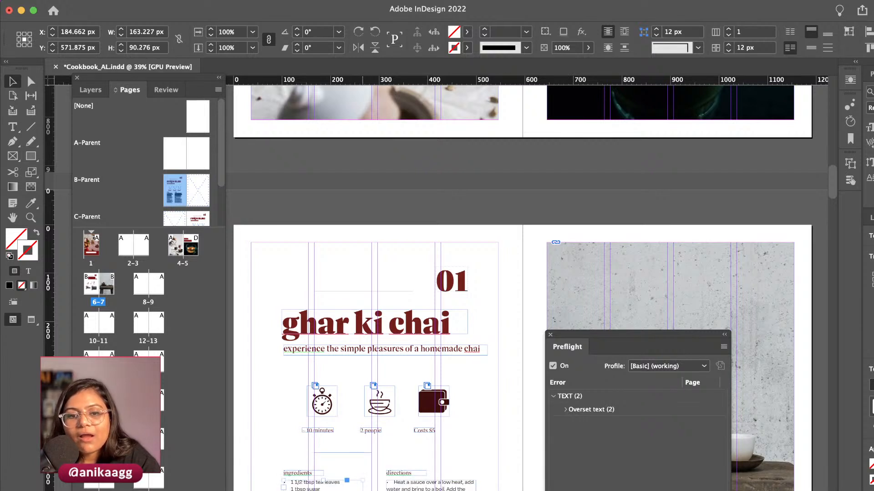
pyautogui.click(569, 414)
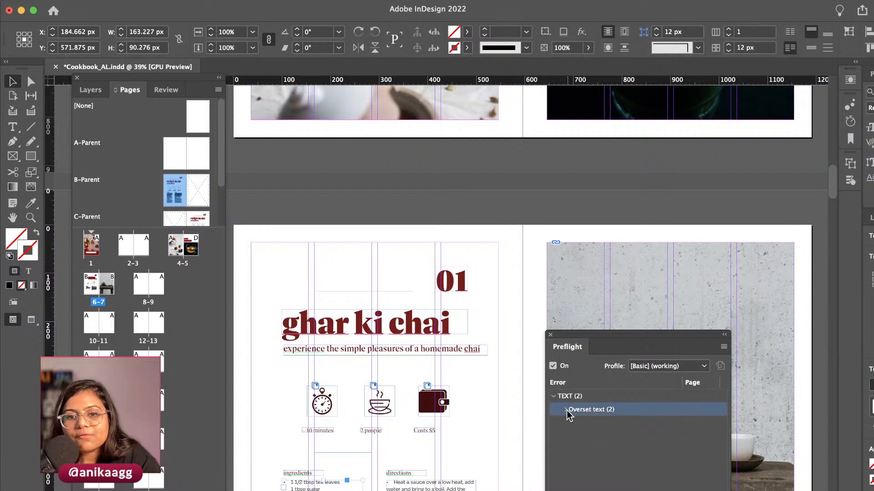
pyautogui.click(566, 410)
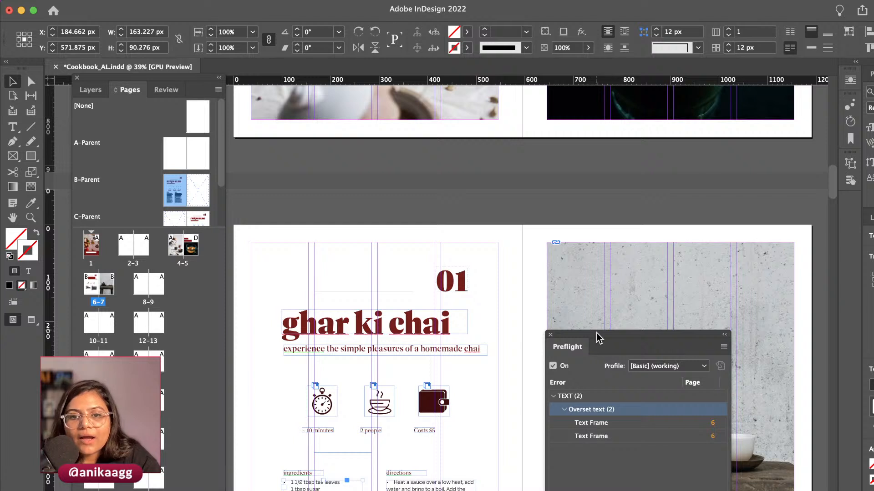
pyautogui.moveTo(597, 337); pyautogui.dragTo(524, 216)
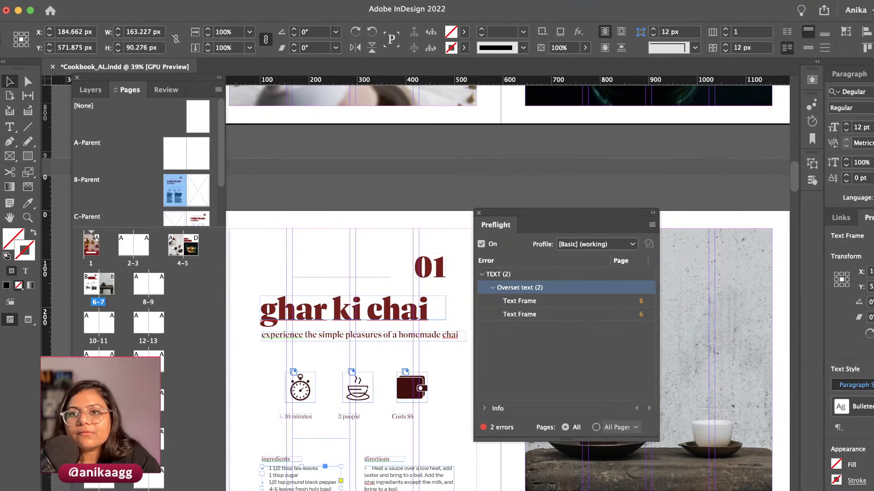
# Reposition and resize the application window so that its status bar with the Preflight error indicator fits on screen
pyautogui.moveTo(873, 0); pyautogui.dragTo(873, 49)
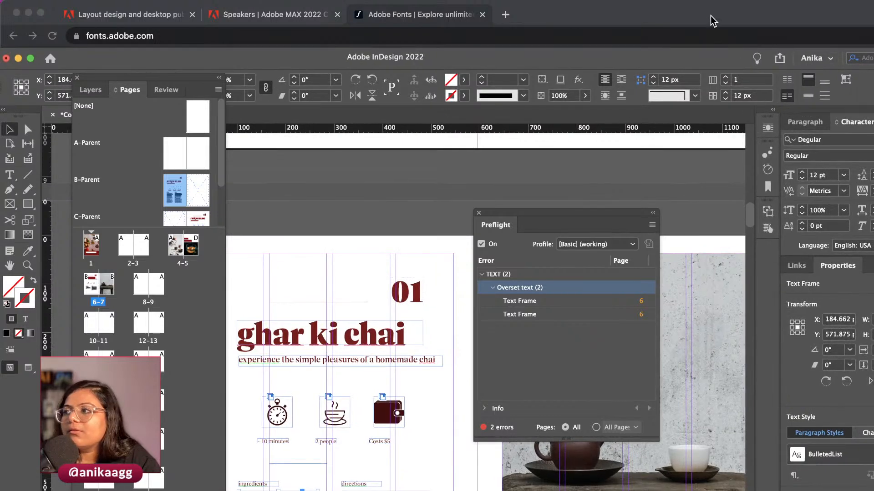
pyautogui.moveTo(685, 55); pyautogui.dragTo(689, 6)
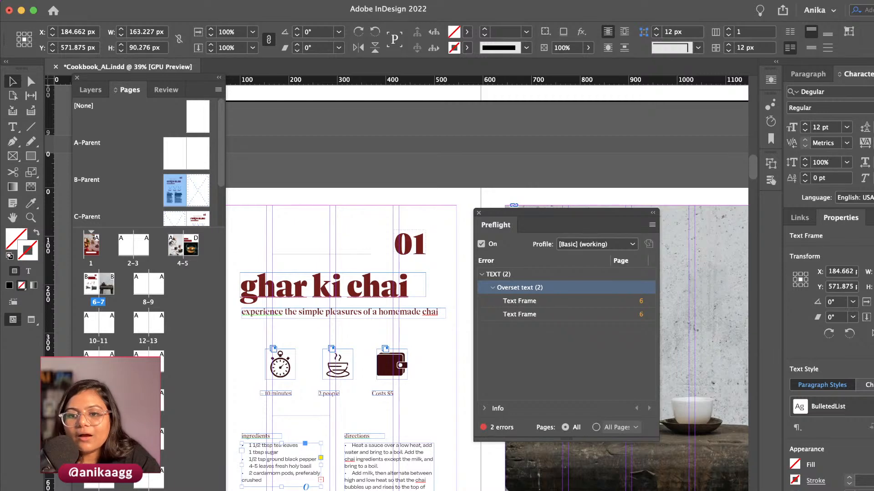
pyautogui.moveTo(873, 490)
pyautogui.mouseDown()
pyautogui.moveTo(873, 469)
pyautogui.moveTo(873, 487)
pyautogui.mouseUp()
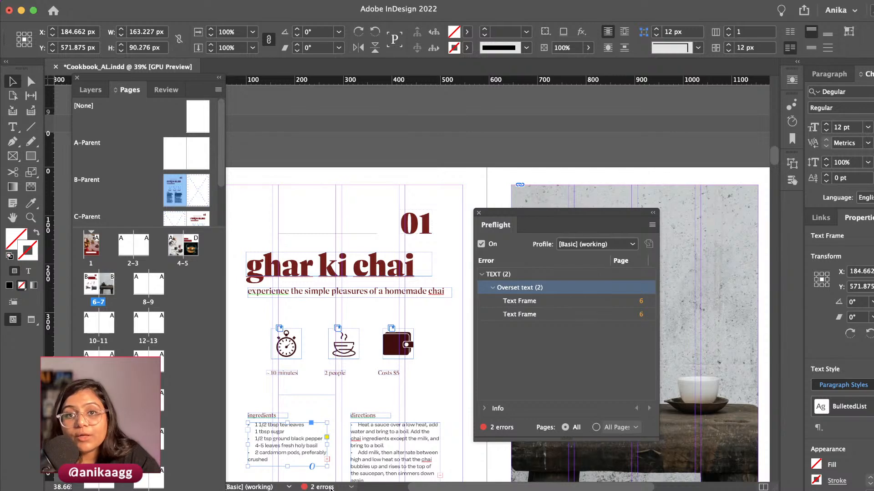
# Examine the overset ingredients and directions text frames on page 6 up close, with the Preflight report moved aside
pyautogui.scroll(20, 536, 246)
pyautogui.click(536, 229)
pyautogui.click(393, 282)
pyautogui.scroll(-15, 392, 288)
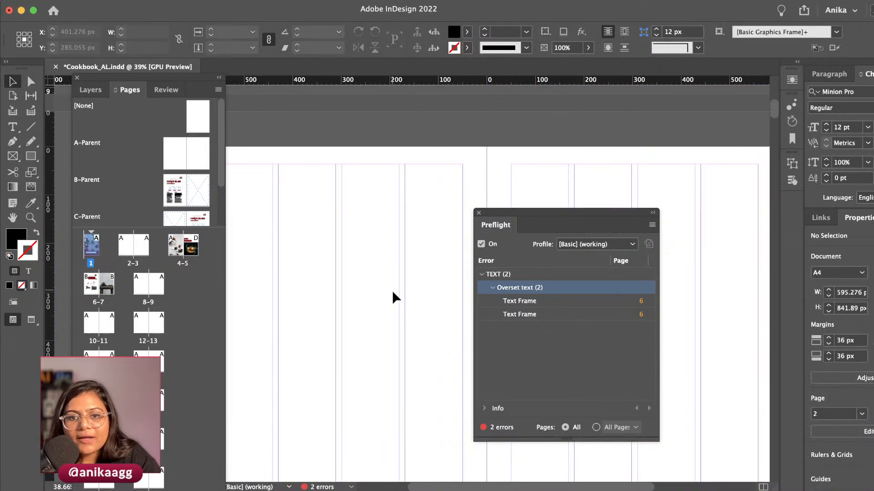
pyautogui.scroll(-15, 396, 305)
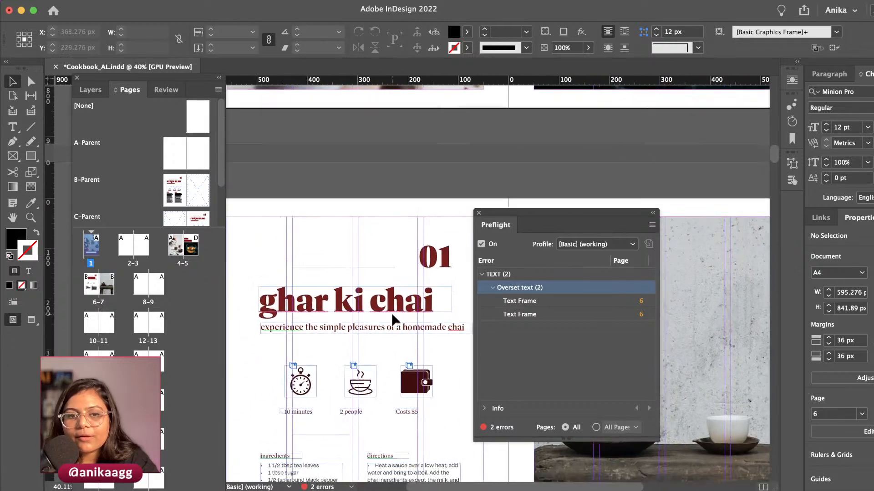
pyautogui.scroll(-4, 391, 314)
pyautogui.moveTo(532, 211); pyautogui.dragTo(618, 156)
pyautogui.scroll(-2, 395, 355)
pyautogui.scroll(4, 396, 362)
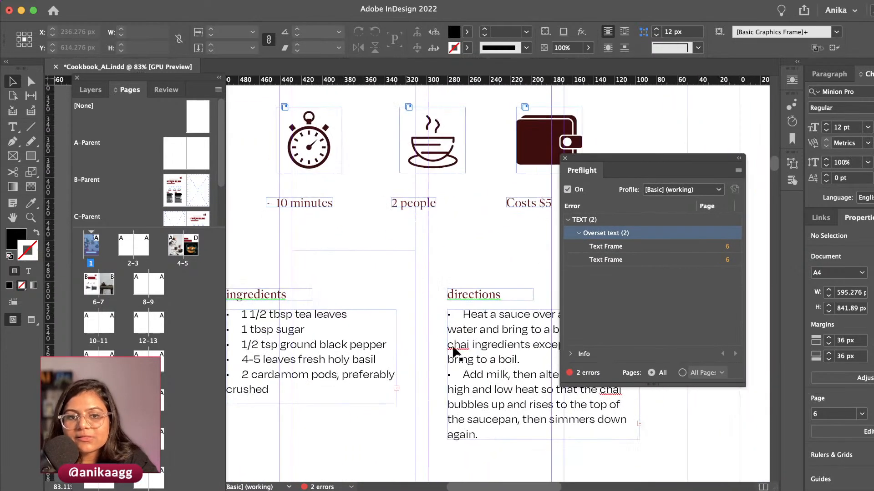
# Go to the first overset text frame listed in the Preflight report, and repeat the jump starting from the cover page
pyautogui.doubleClick(600, 249)
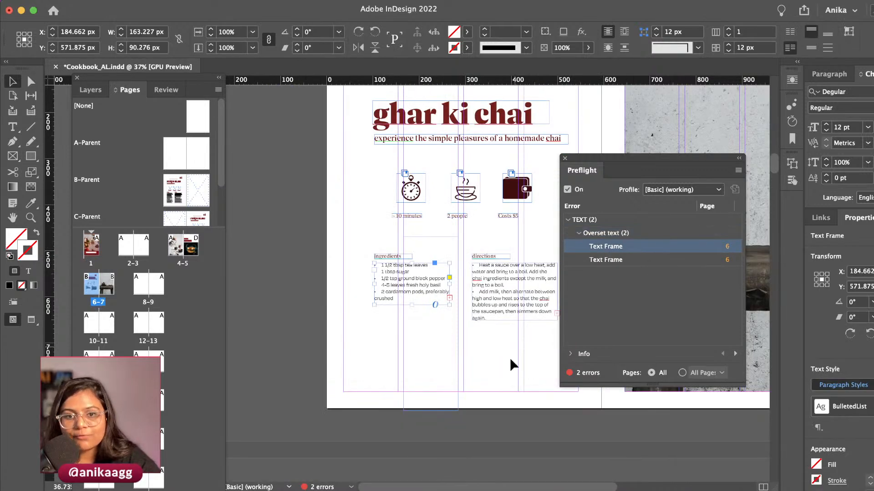
pyautogui.scroll(-15, 498, 367)
pyautogui.click(616, 460)
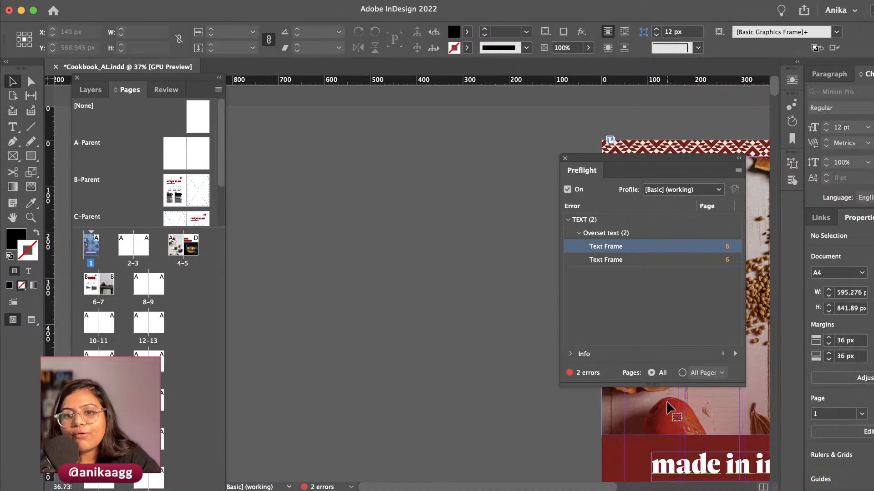
pyautogui.hscroll(5, 615, 455)
pyautogui.hscroll(2, 615, 455)
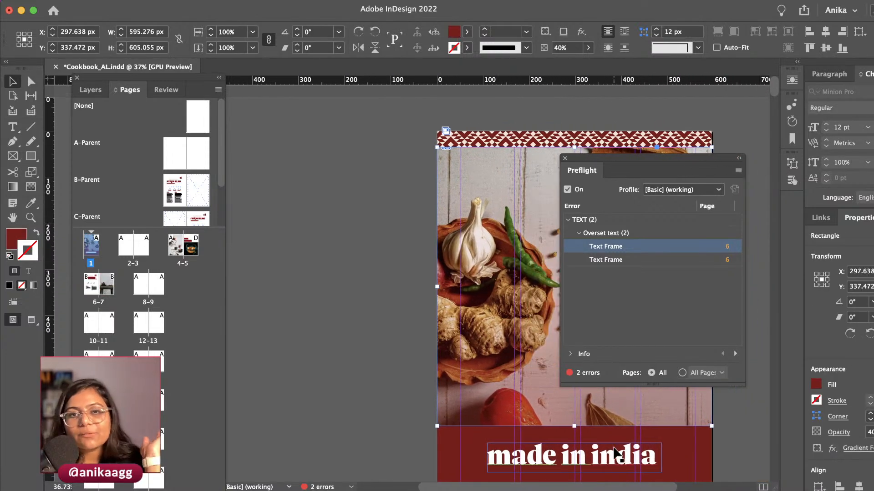
pyautogui.doubleClick(630, 253)
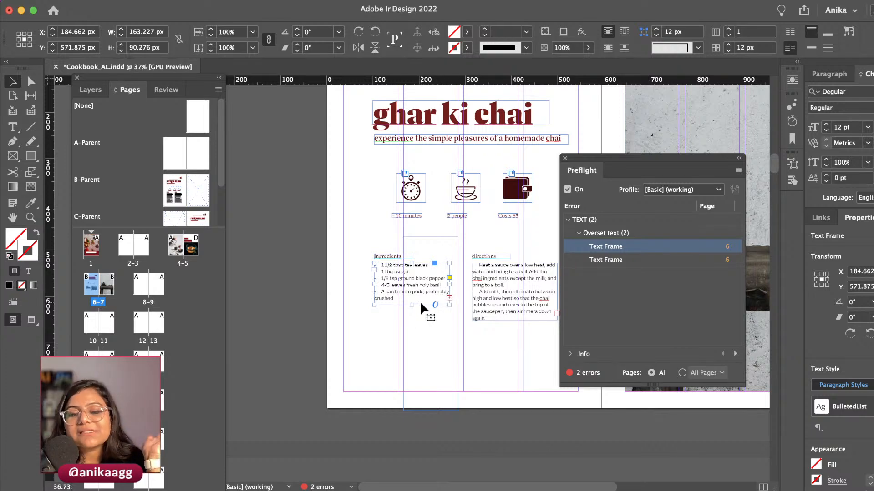
pyautogui.scroll(3, 406, 280)
pyautogui.scroll(8, 480, 318)
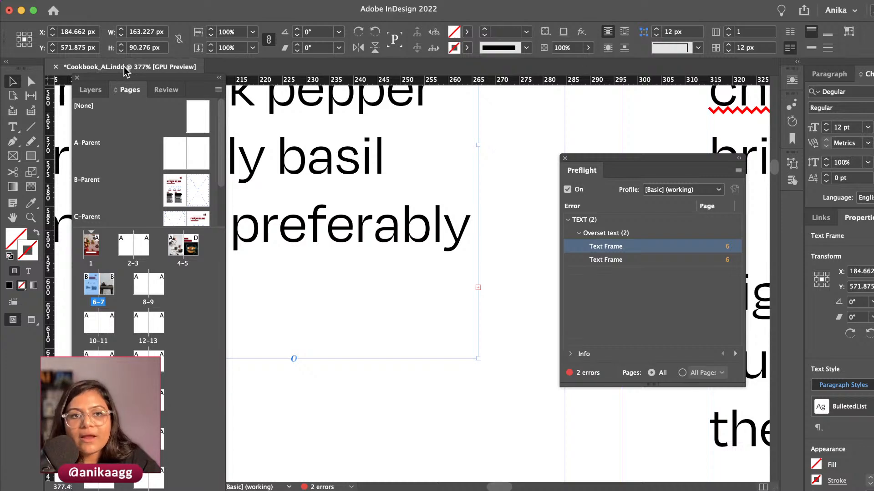
# Move the Pages panel away to the far side of the workspace and bring the whole ingredients text frame into view
pyautogui.moveTo(171, 78); pyautogui.dragTo(613, 37)
pyautogui.moveTo(678, 30); pyautogui.dragTo(872, 26)
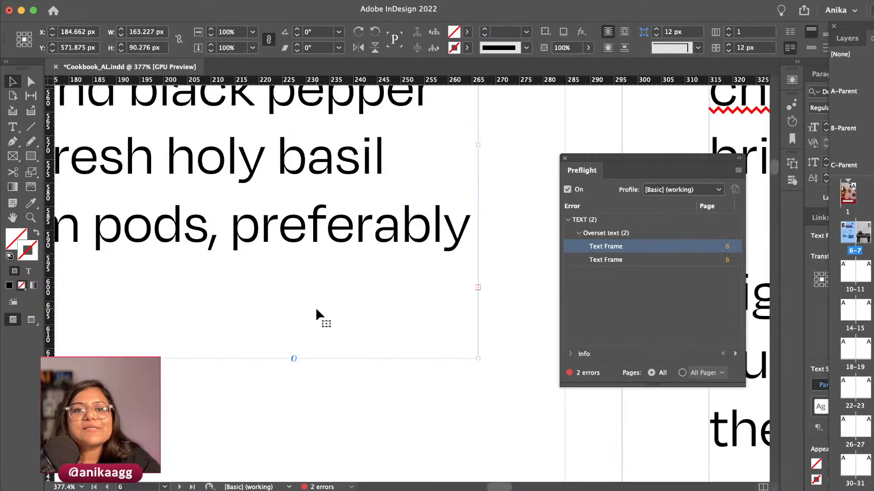
pyautogui.scroll(-5, 323, 299)
pyautogui.scroll(5, 325, 299)
pyautogui.hscroll(-6, 325, 299)
pyautogui.scroll(-5, 328, 307)
pyautogui.scroll(-3, 388, 388)
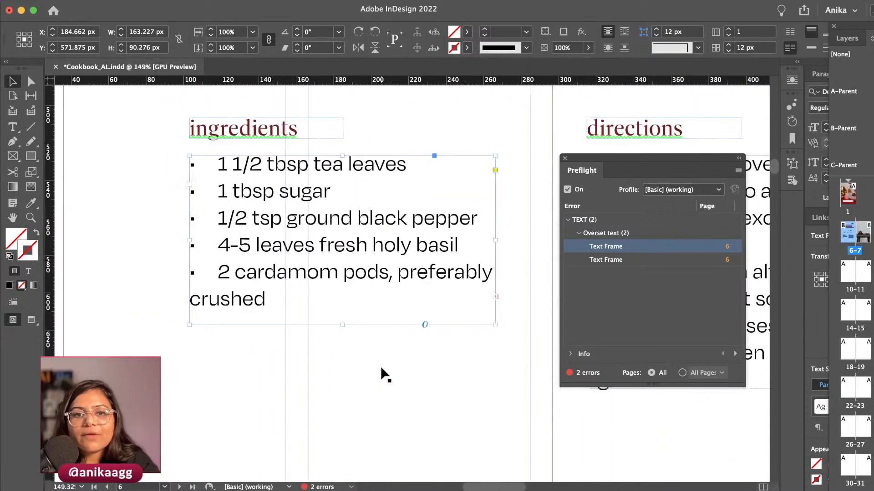
# Try lengthening the ingredients text frame downward to about 152 px high, and undo it
pyautogui.scroll(1, 381, 366)
pyautogui.moveTo(347, 328); pyautogui.dragTo(353, 432)
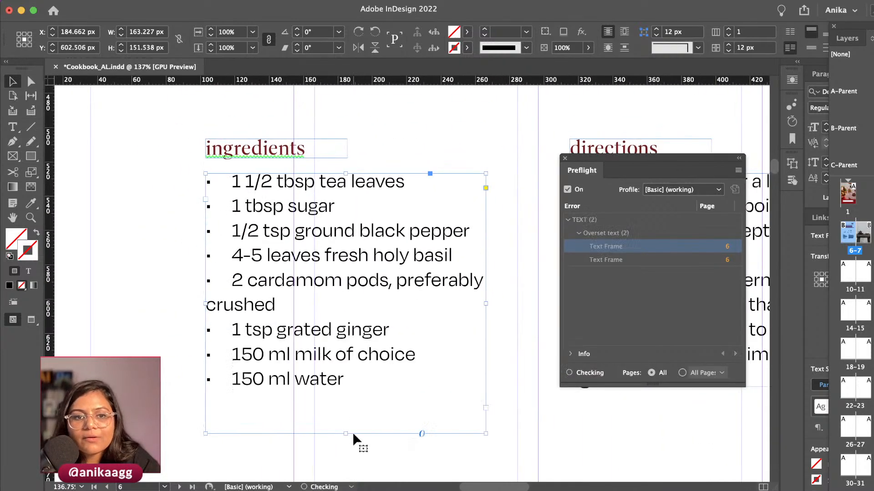
pyautogui.press('super+z')
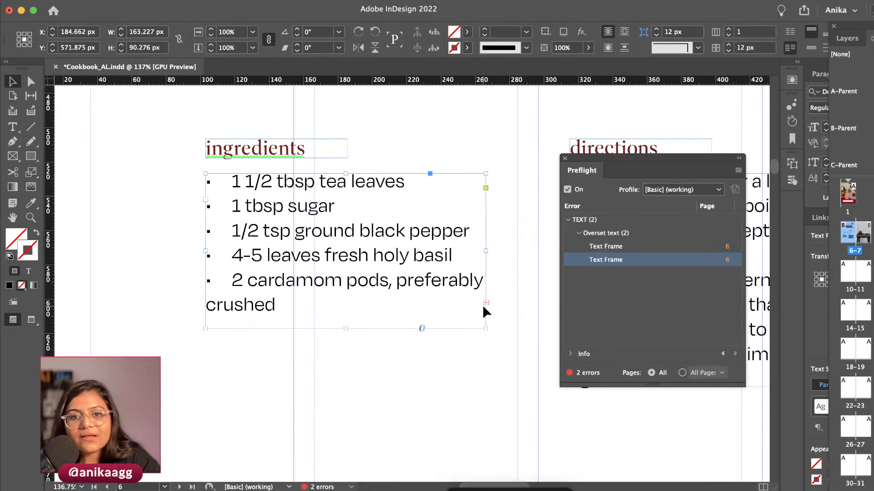
# Try flowing the overset ingredients text into a second frame of about 163 by 63 px below the first, and undo it
pyautogui.click(485, 303)
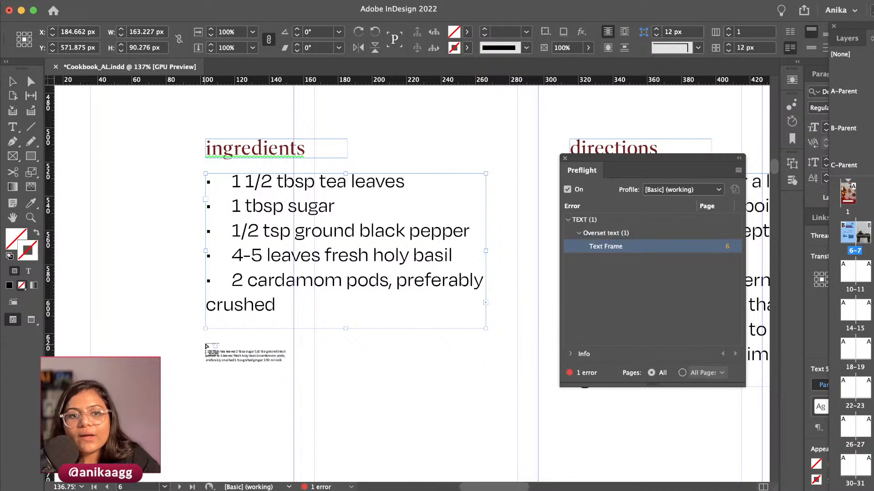
pyautogui.moveTo(206, 345); pyautogui.dragTo(486, 451)
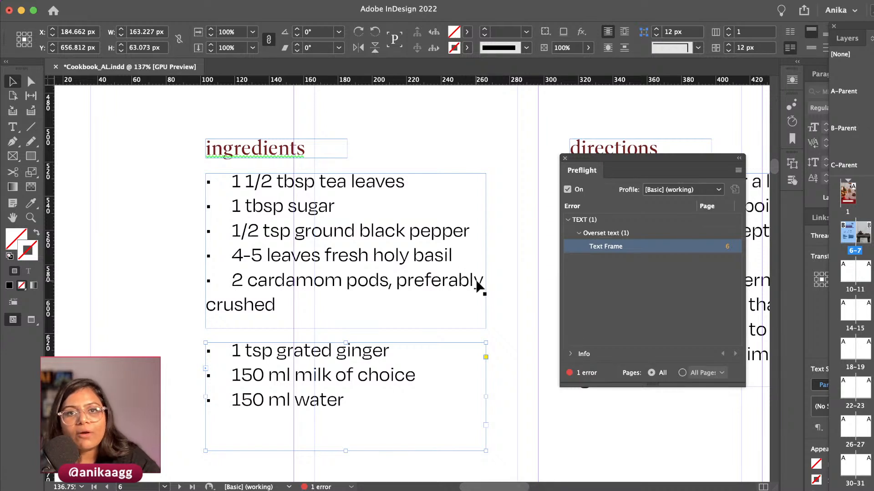
pyautogui.press('super+z')
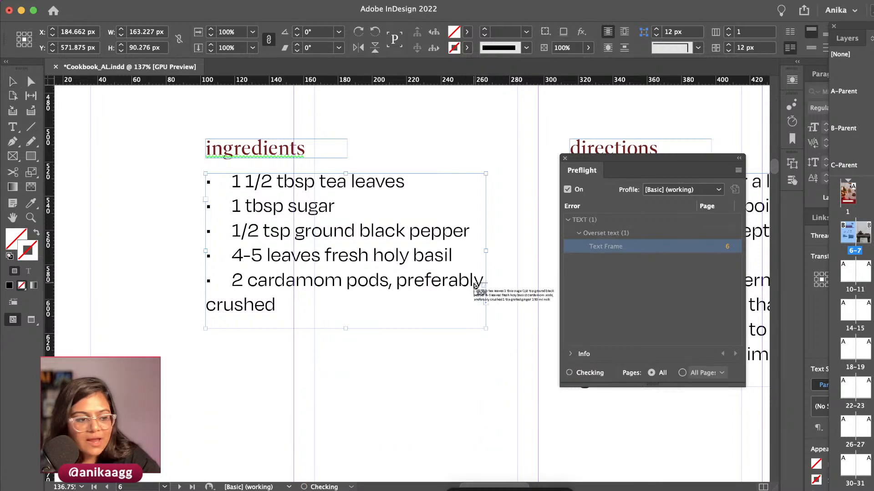
pyautogui.press('Escape')
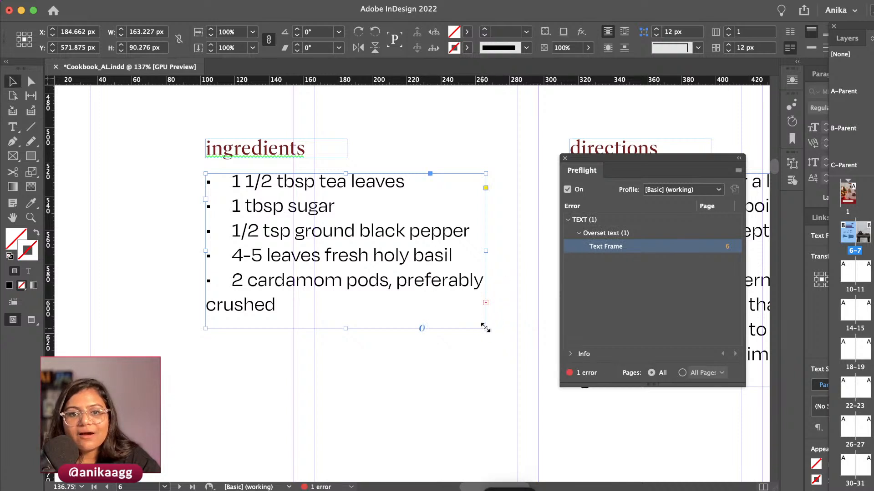
# Enlarge the ingredients text frame to about 171 by 156 px and remove ", preferably crushed" from the cardamom pods line
pyautogui.moveTo(485, 328); pyautogui.dragTo(517, 440)
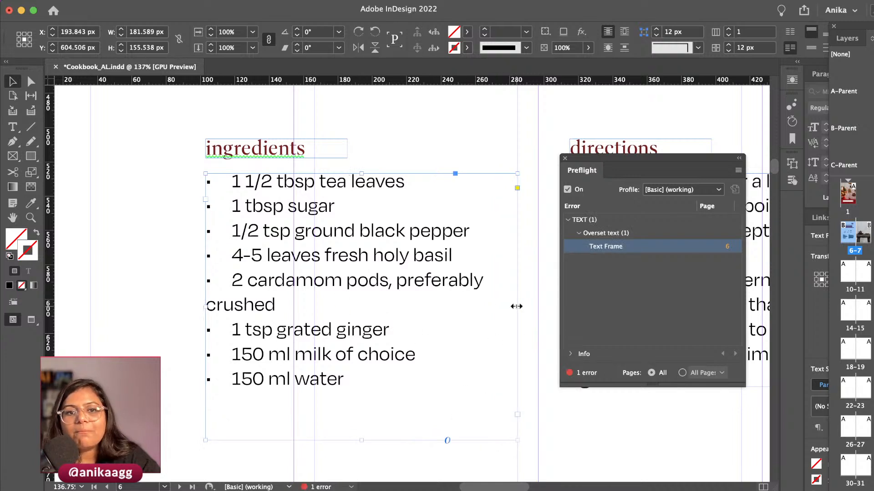
pyautogui.moveTo(517, 306); pyautogui.dragTo(499, 306)
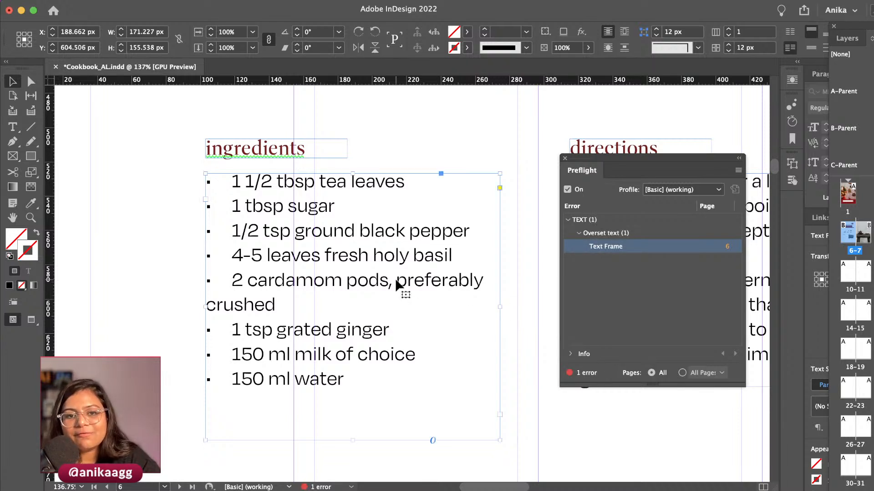
pyautogui.doubleClick(396, 280)
pyautogui.moveTo(396, 279); pyautogui.dragTo(415, 301)
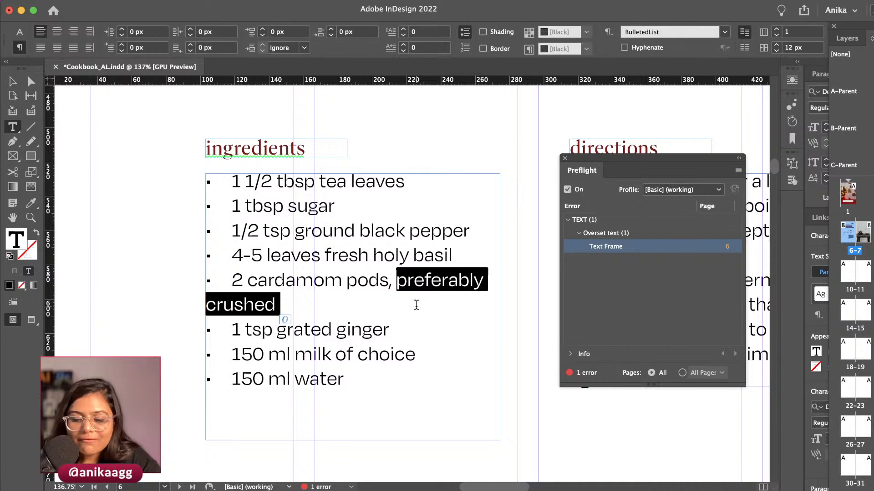
pyautogui.press('BackSpace')
pyautogui.press('BackSpace')
pyautogui.press('BackSpace')
pyautogui.press('Return')
pyautogui.press('Escape')
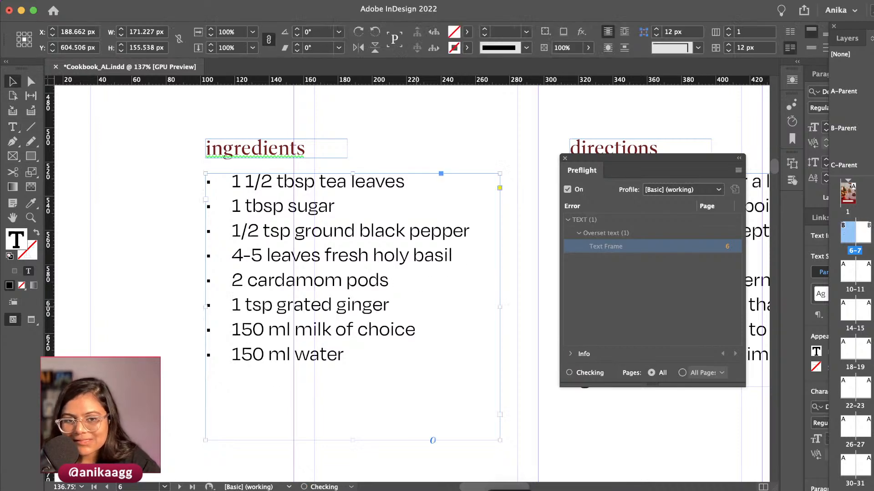
# Shorten the ingredients text frame to about 119 px high, just below the last ingredient
pyautogui.scroll(-3, 415, 306)
pyautogui.moveTo(370, 375); pyautogui.dragTo(369, 339)
pyautogui.scroll(2, 398, 414)
pyautogui.hscroll(2, 399, 414)
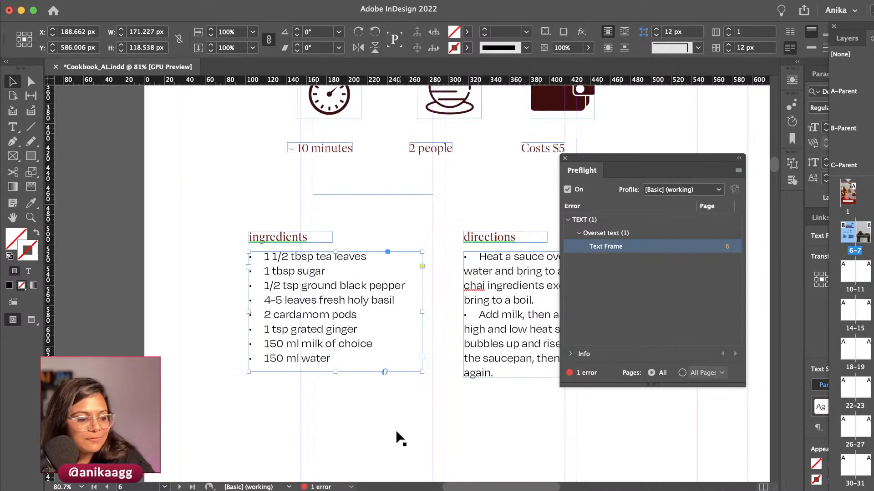
pyautogui.hscroll(1, 411, 353)
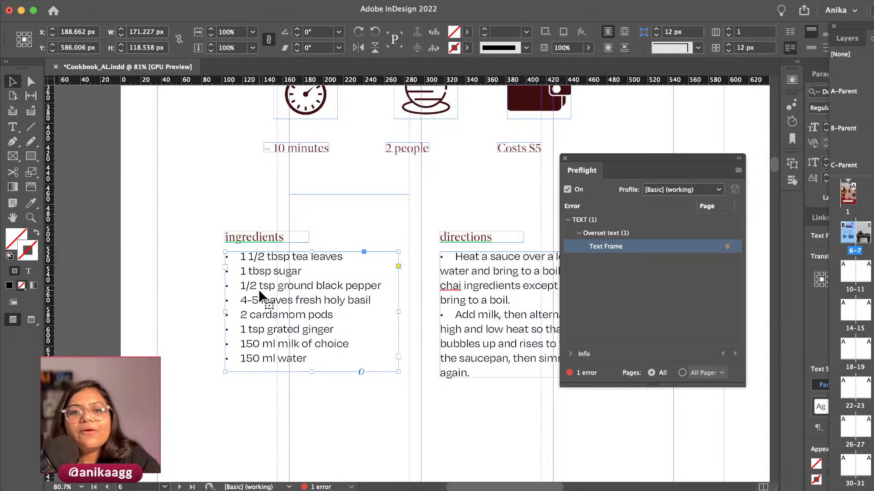
# Delete the stray empty threaded text frame that overlaps the ingredients column on page 6, after checking it in preview mode
pyautogui.click(482, 309)
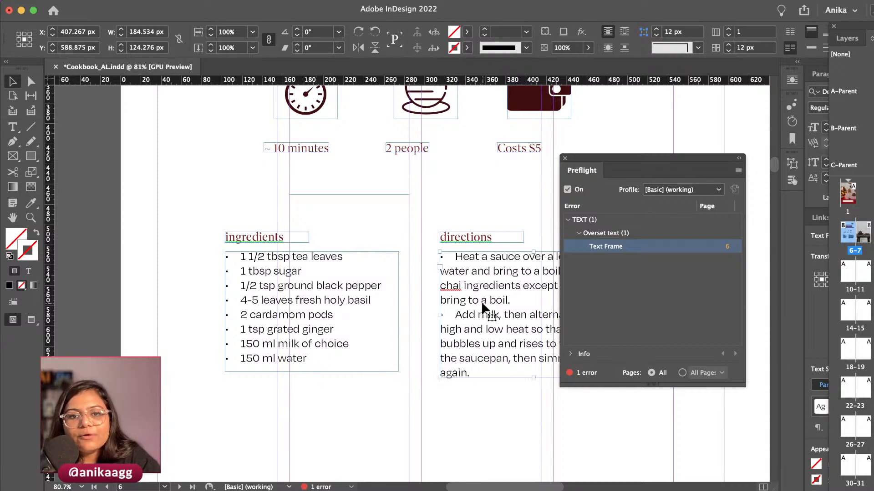
pyautogui.scroll(-5, 436, 232)
pyautogui.scroll(2, 437, 235)
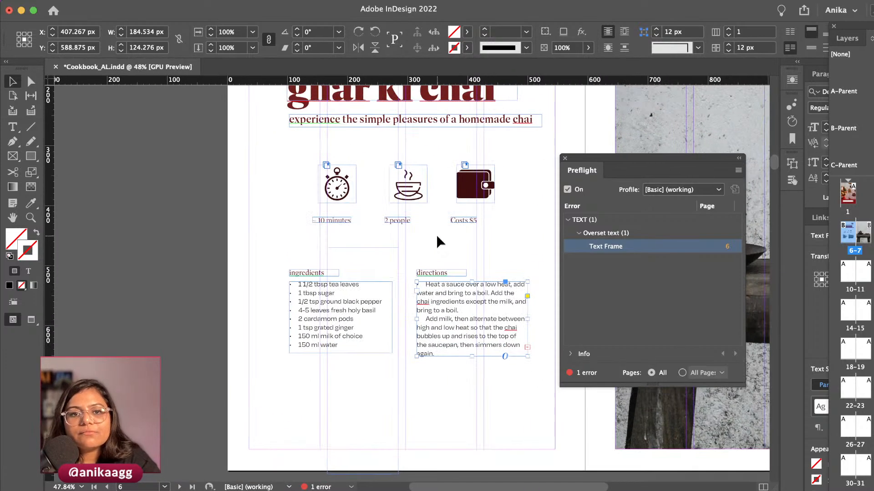
pyautogui.click(364, 255)
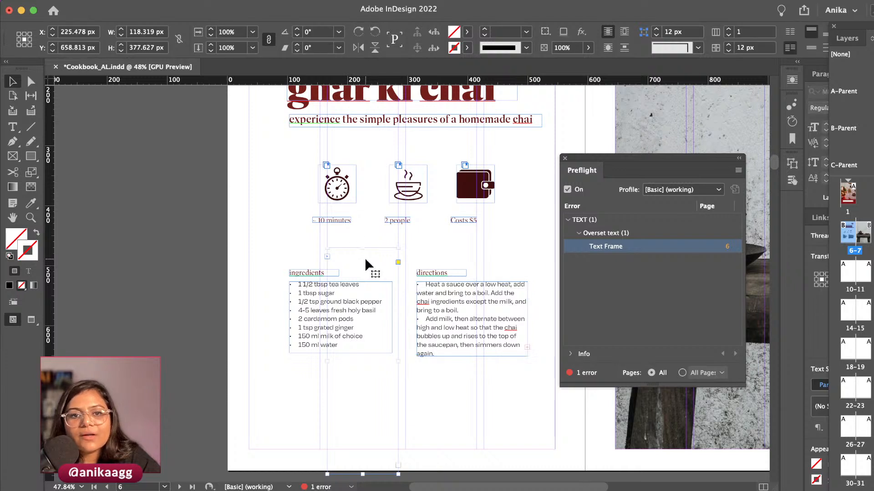
pyautogui.press('w')
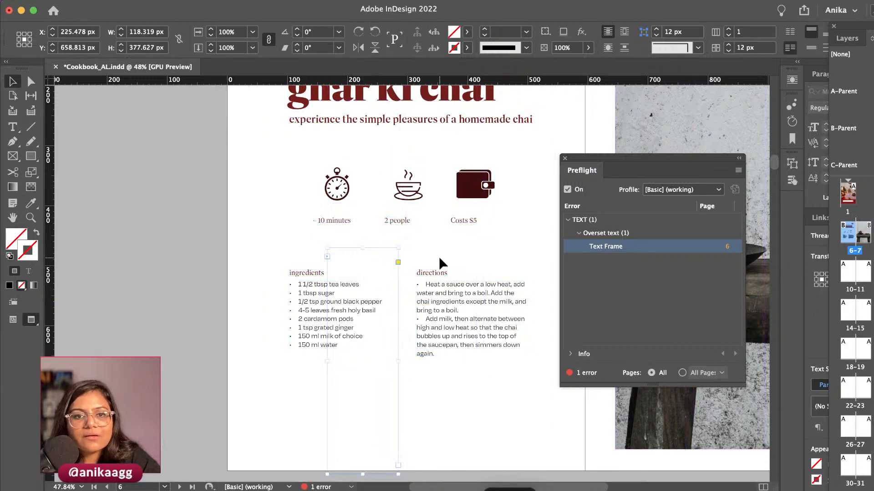
pyautogui.press('w')
pyautogui.press('super+shift+a')
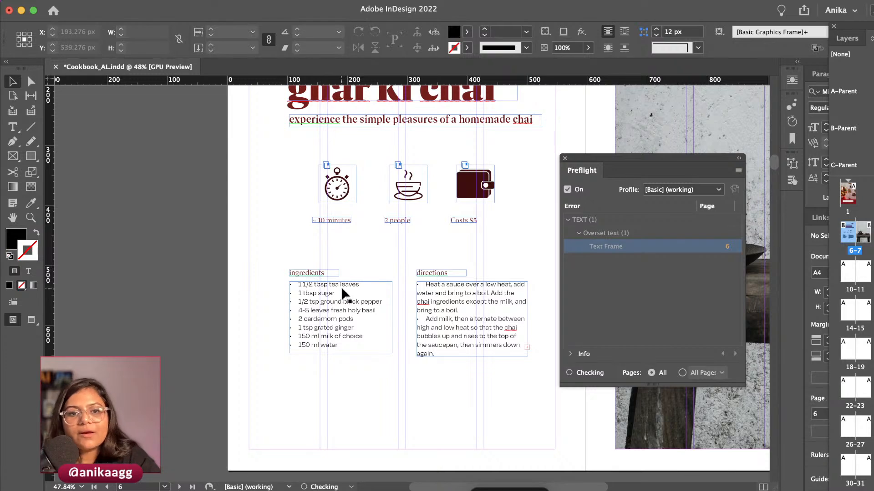
# Shift the title, subtitle, icons with captions and both recipe columns down together on page 6, and preview the spread
pyautogui.scroll(2, 340, 286)
pyautogui.scroll(-2, 339, 301)
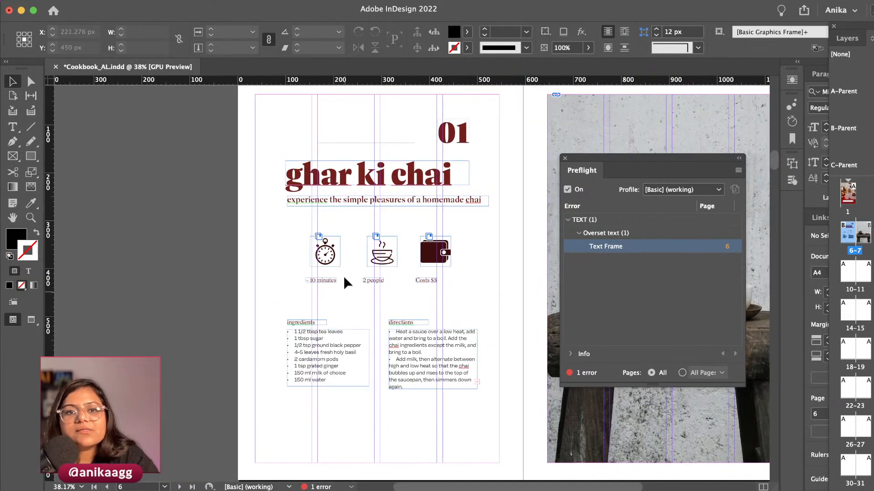
pyautogui.moveTo(269, 162); pyautogui.dragTo(479, 405)
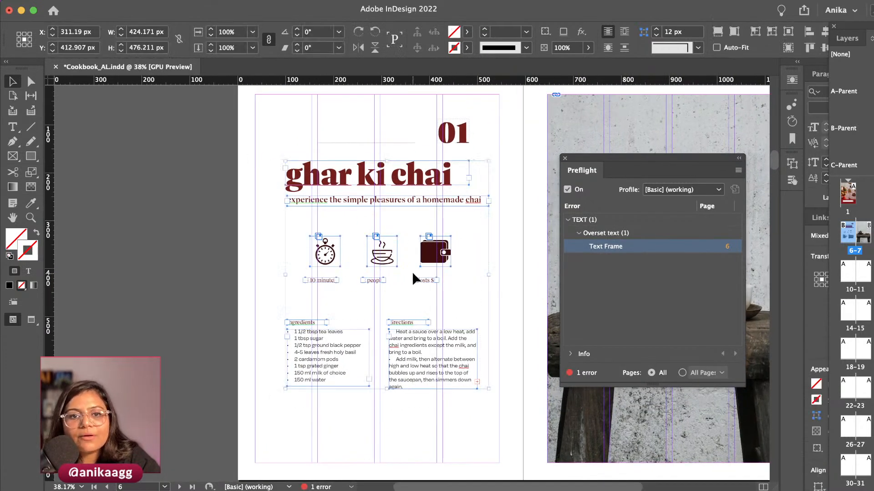
pyautogui.moveTo(429, 257); pyautogui.dragTo(429, 278)
pyautogui.click(219, 251)
pyautogui.press('w')
pyautogui.scroll(2, 222, 253)
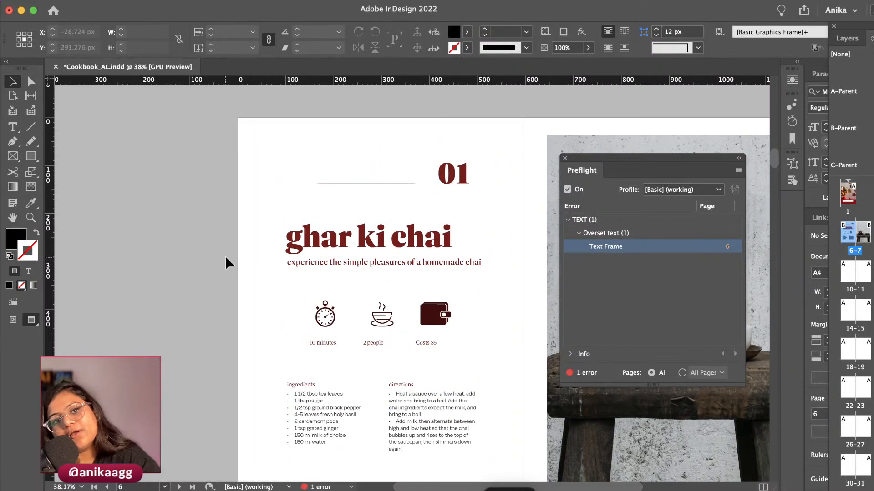
pyautogui.scroll(-2, 232, 259)
pyautogui.scroll(2, 236, 260)
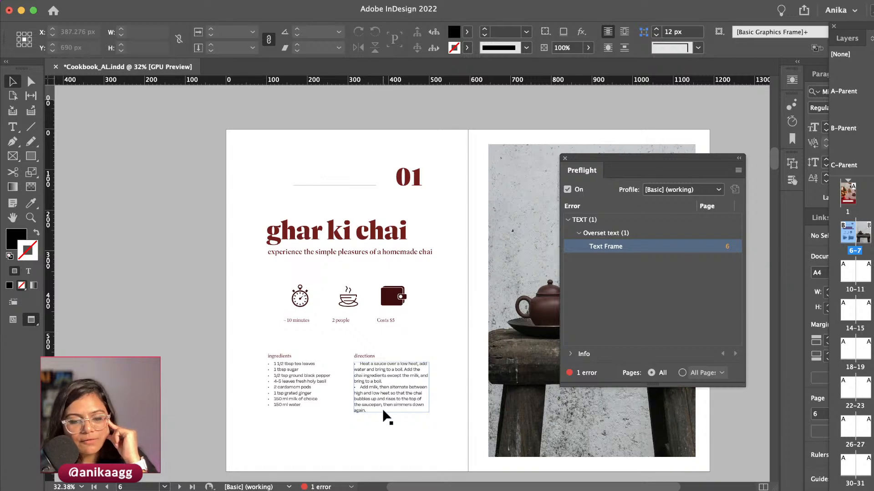
# Undo a trial crop of the wallet icon's frame and scale the wallet graphic down to about 25% inside it
pyautogui.click(401, 304)
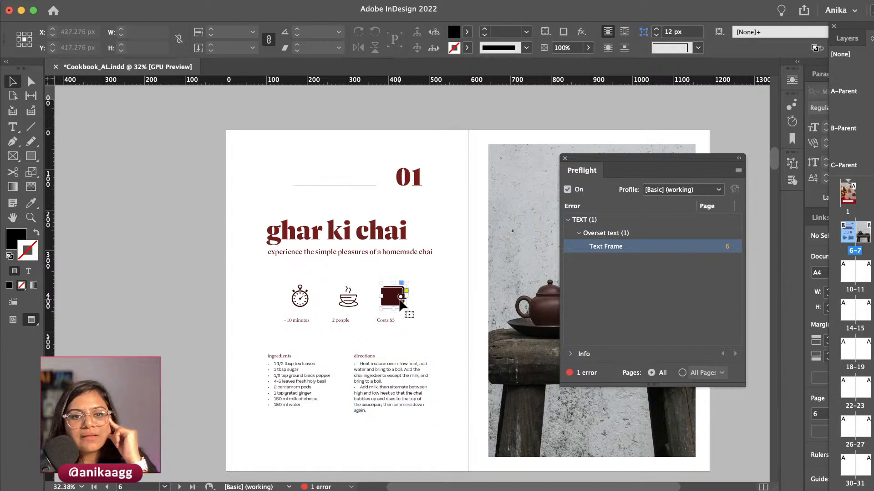
pyautogui.scroll(5, 379, 314)
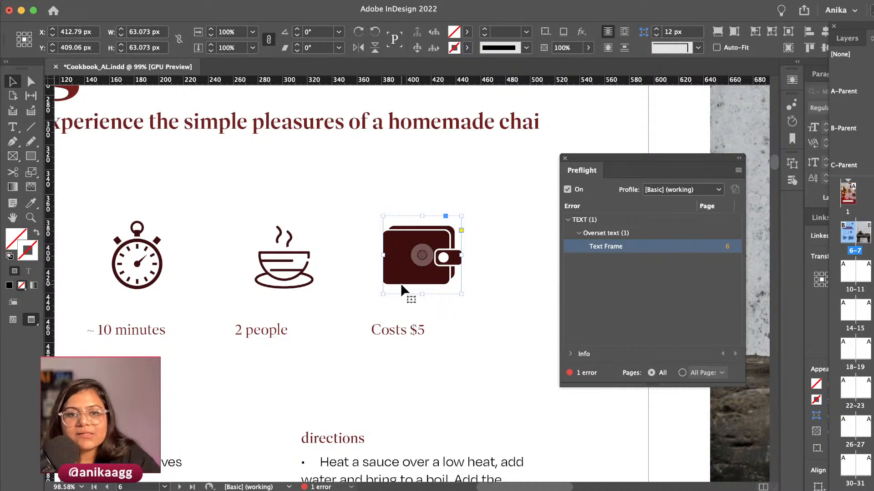
pyautogui.click(422, 255)
pyautogui.press('w')
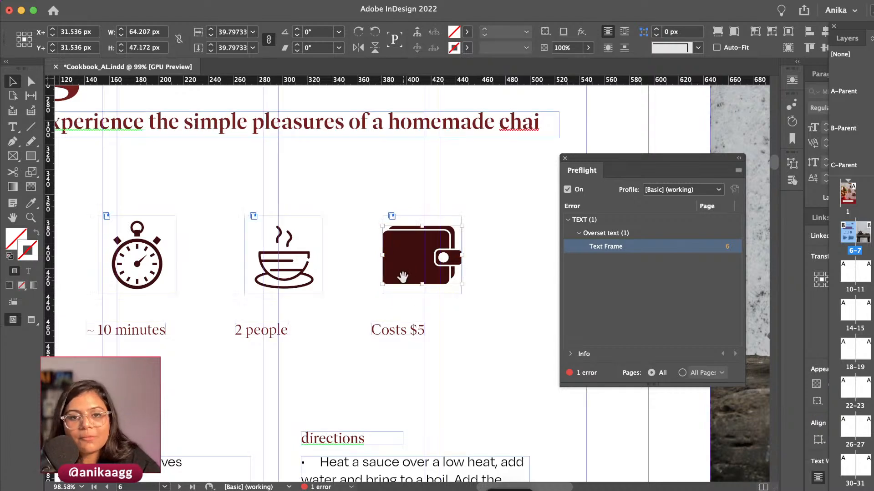
pyautogui.doubleClick(418, 236)
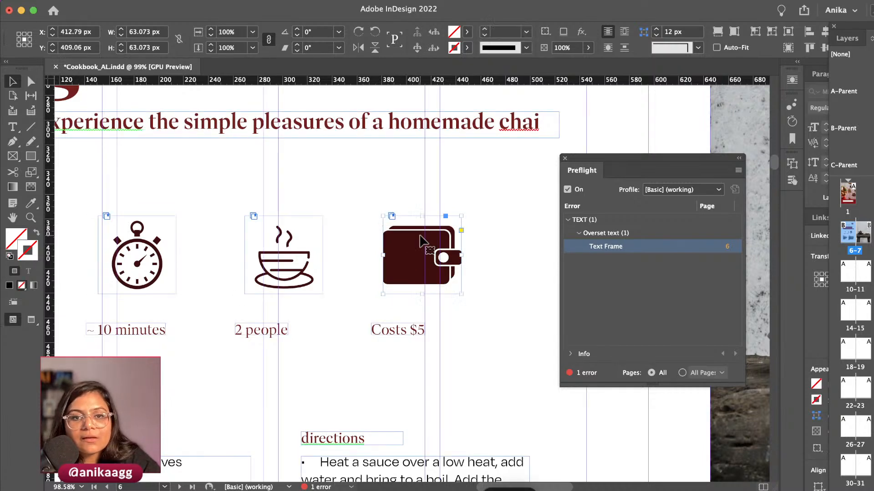
pyautogui.moveTo(422, 216); pyautogui.dragTo(422, 226)
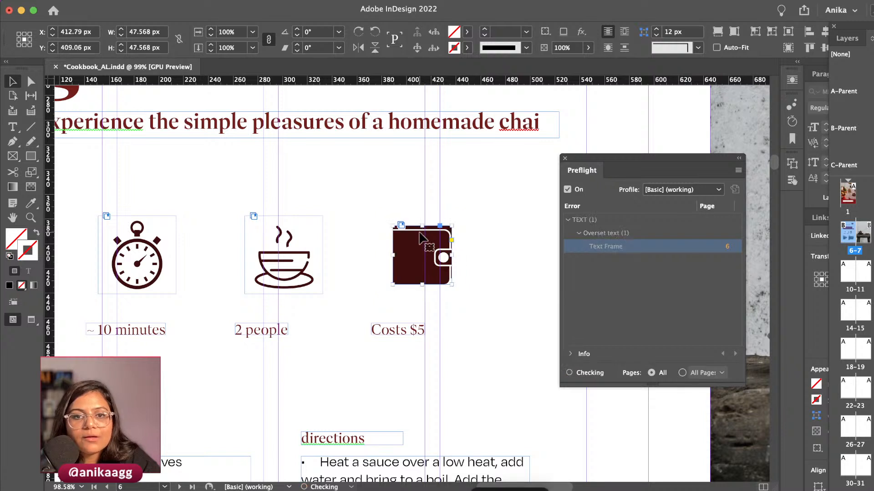
pyautogui.press('super+z')
pyautogui.click(419, 256)
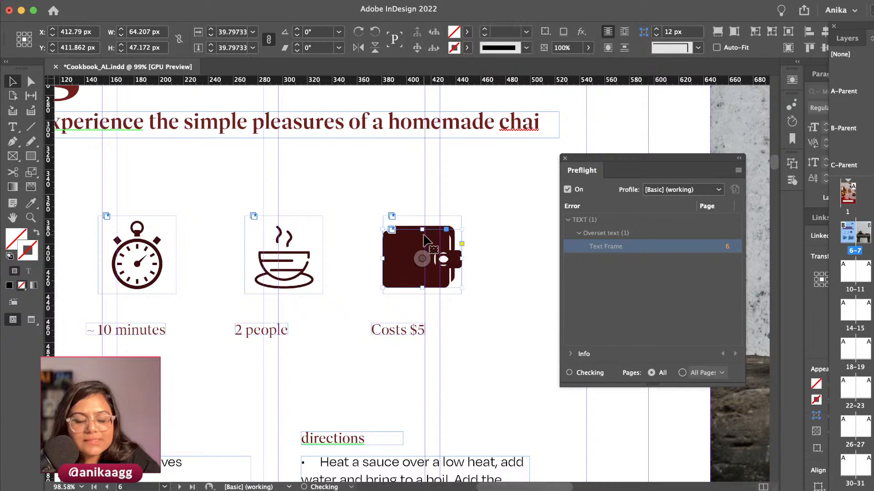
pyautogui.moveTo(424, 224); pyautogui.dragTo(428, 239)
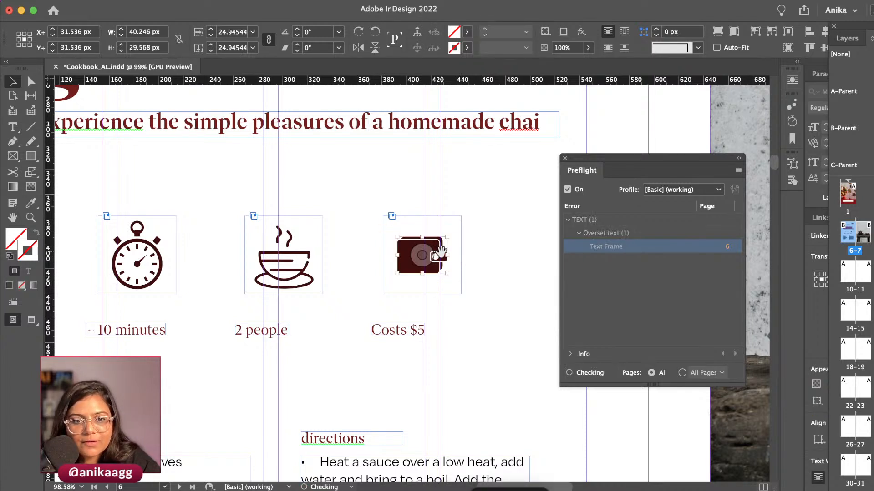
# Lower the wallet graphic inside its frame to line up with the other icons' bases, and place the "Costs $5" caption centred beneath it
pyautogui.press('super+z')
pyautogui.press('super+z')
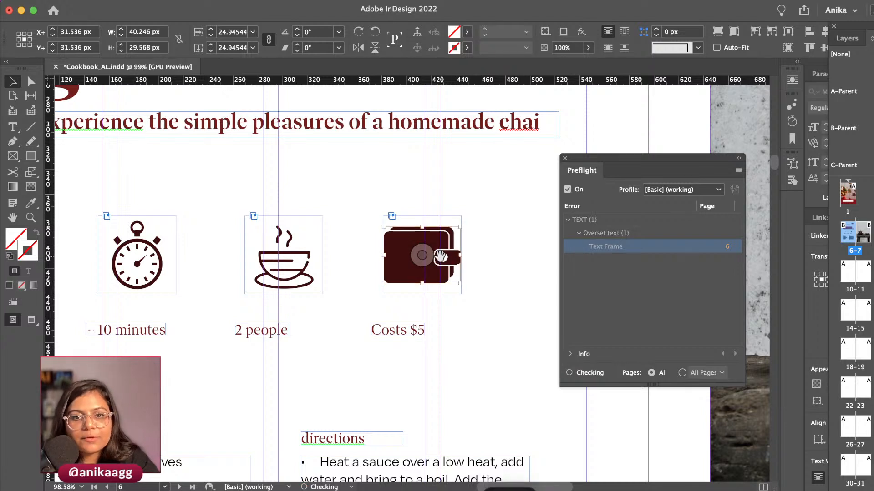
pyautogui.press('Escape')
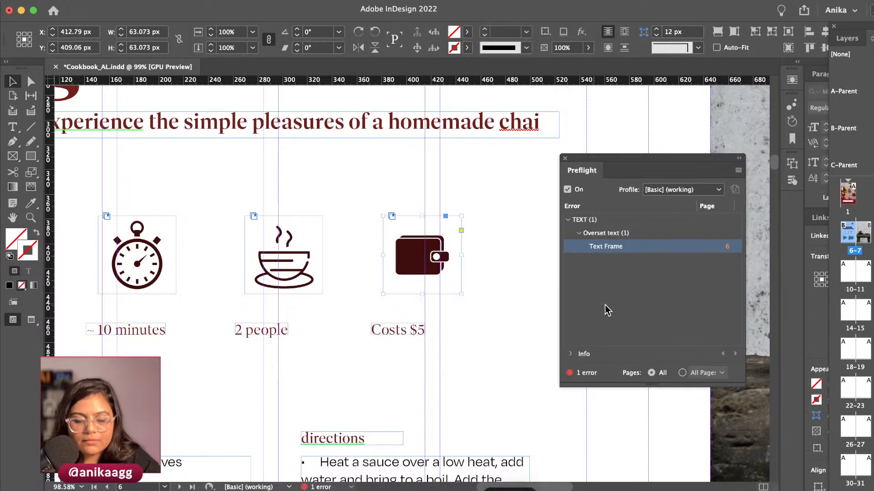
pyautogui.click(436, 251)
pyautogui.moveTo(439, 256); pyautogui.dragTo(443, 266)
pyautogui.click(483, 262)
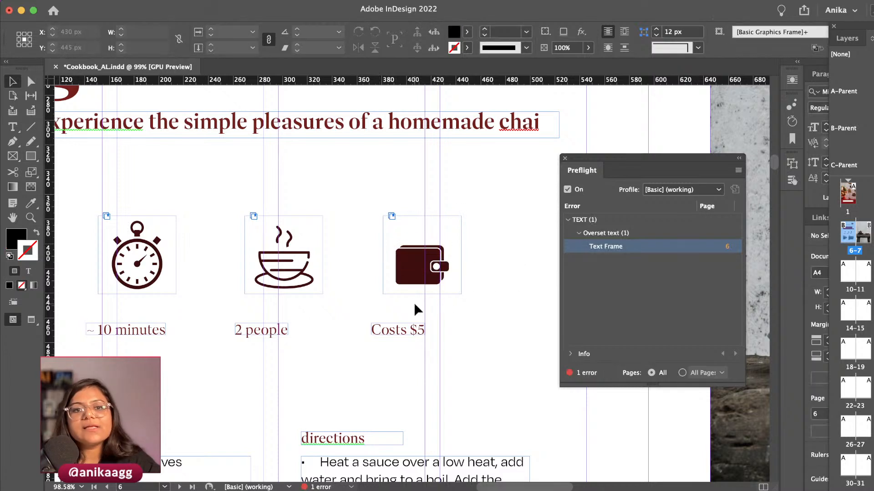
pyautogui.moveTo(402, 331); pyautogui.dragTo(427, 330)
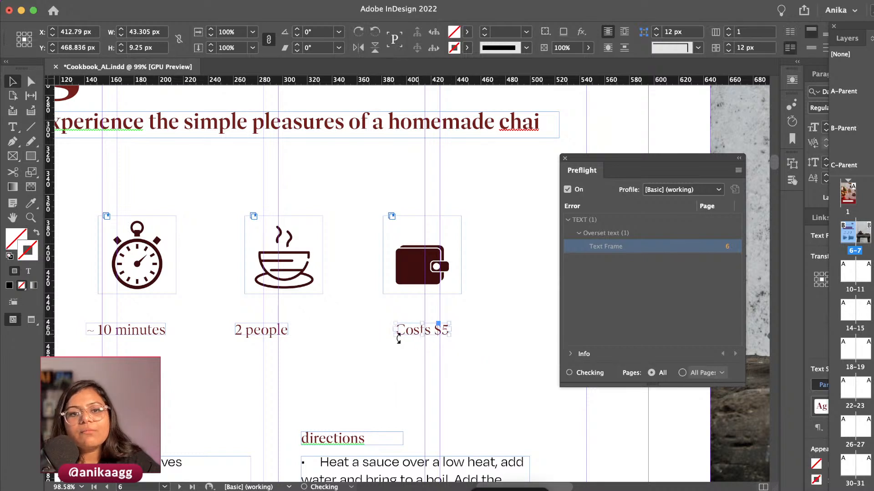
pyautogui.moveTo(273, 334); pyautogui.dragTo(292, 339)
pyautogui.keyDown('shift'); pyautogui.click(302, 275); pyautogui.keyUp('shift')
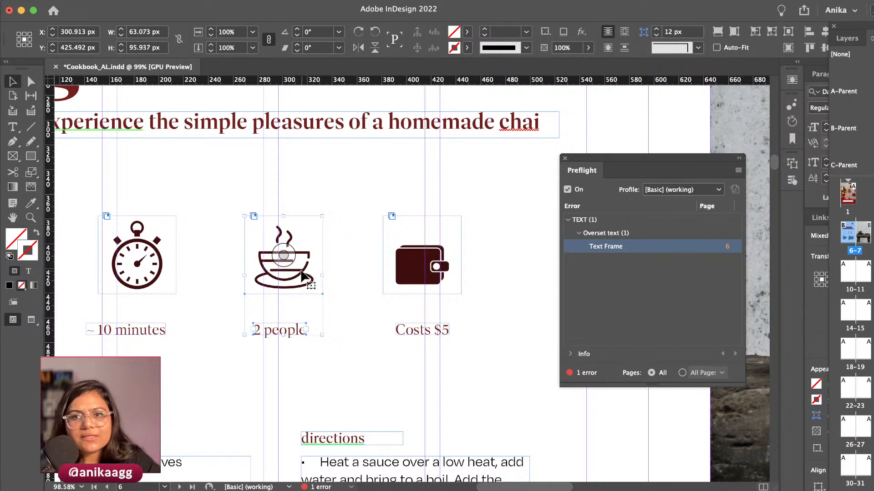
pyautogui.click(328, 276)
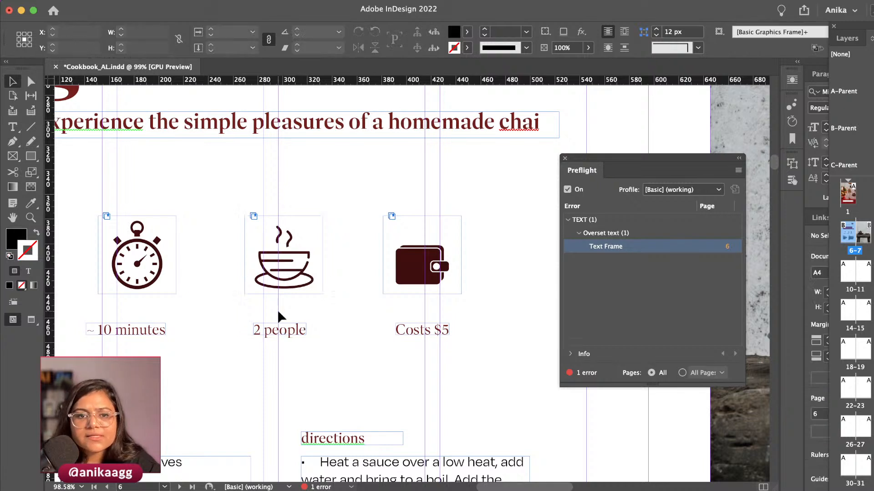
pyautogui.press('super+z')
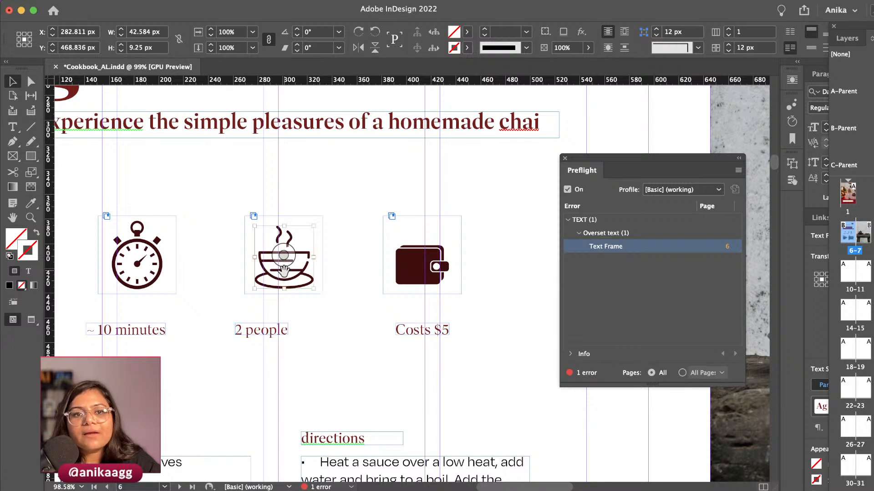
# Select the cup icon with its "2 people" caption and move the floating Pages panel clear of the alignment controls
pyautogui.click(316, 253)
pyautogui.keyDown('shift'); pyautogui.click(273, 334); pyautogui.keyUp('shift')
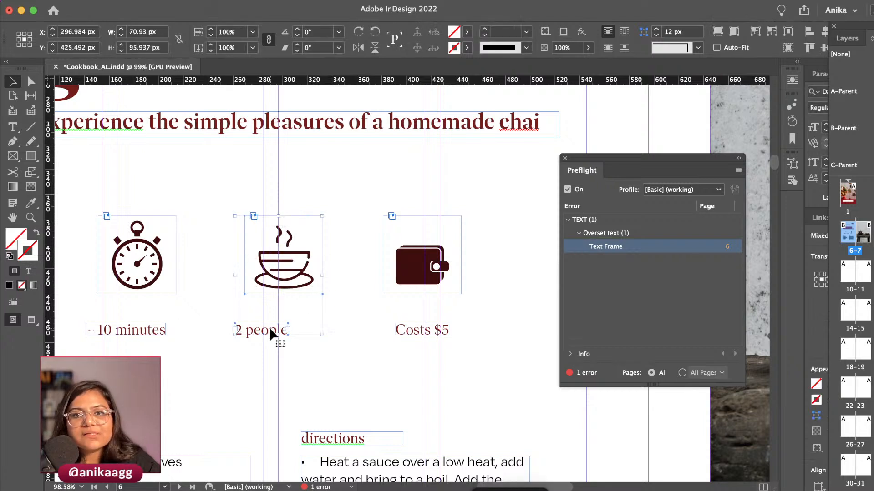
pyautogui.moveTo(870, 26); pyautogui.dragTo(845, 133)
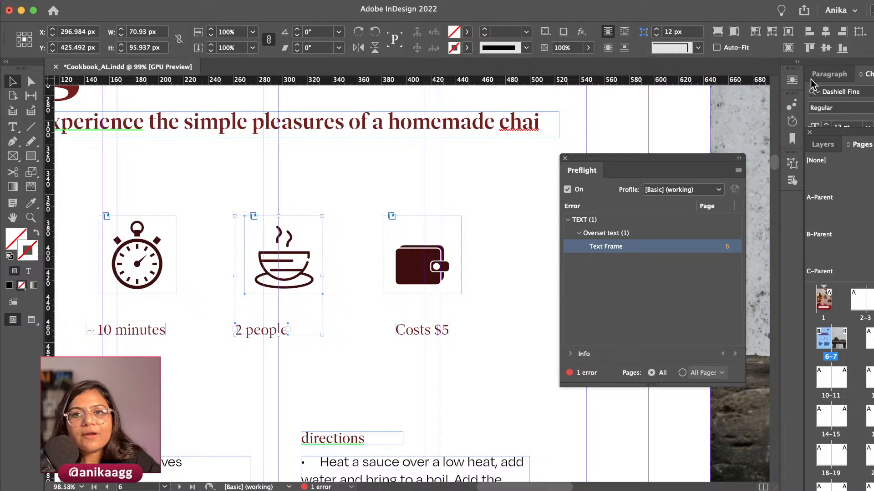
# Undo a trial centring without a key object, and centre the "2 people" caption under the cup using the icon frame as key object
pyautogui.click(826, 39)
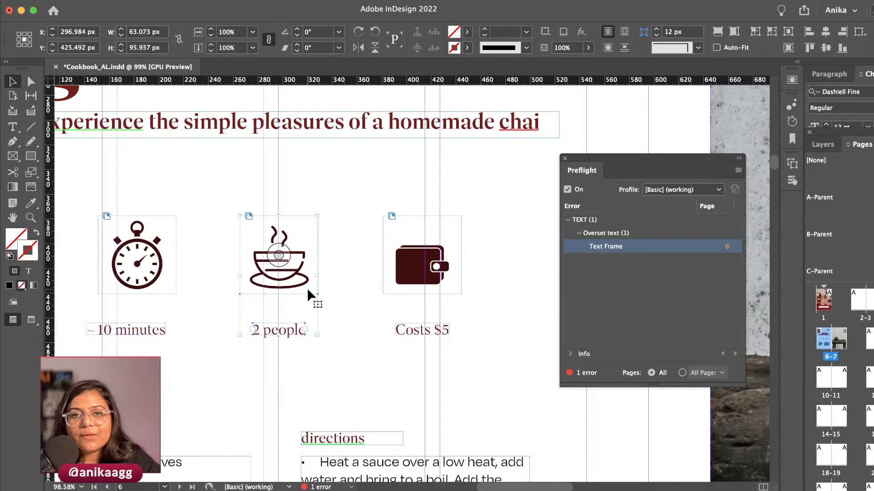
pyautogui.hotkey('ctrl', 'z')
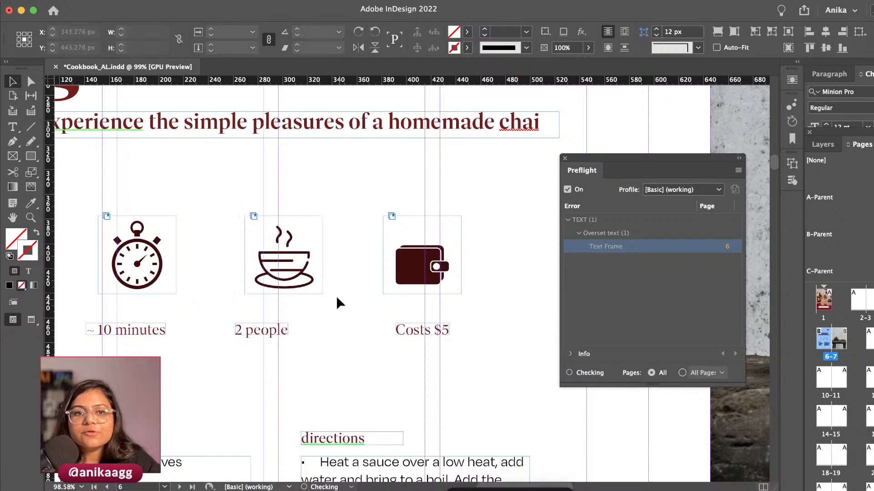
pyautogui.keyDown('shift'); pyautogui.click(274, 328); pyautogui.keyUp('shift')
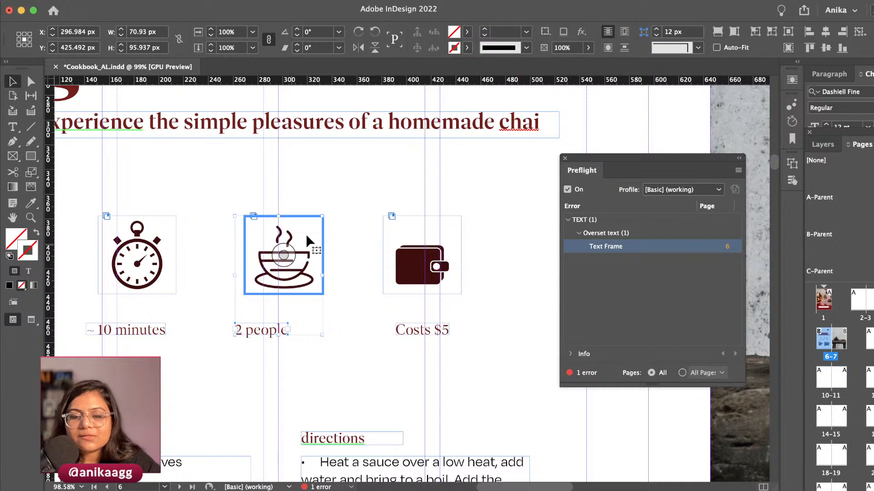
pyautogui.click(333, 206)
pyautogui.click(284, 255)
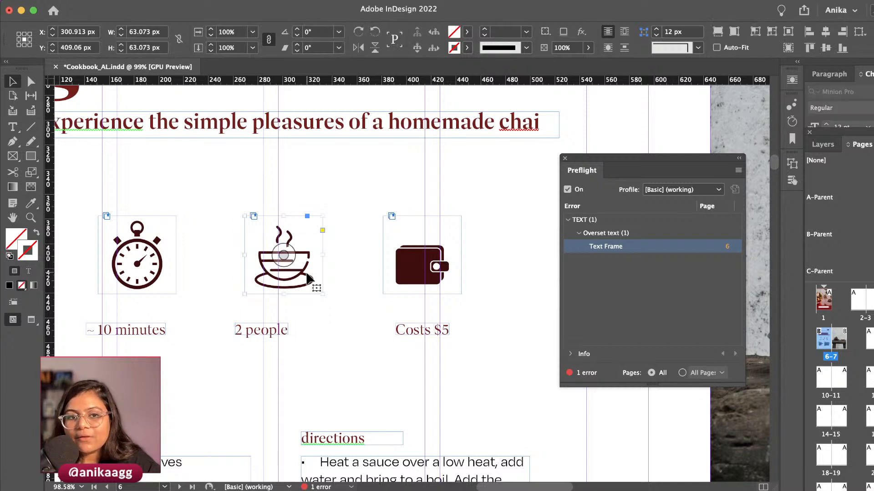
pyautogui.keyDown('shift'); pyautogui.click(287, 326); pyautogui.keyUp('shift')
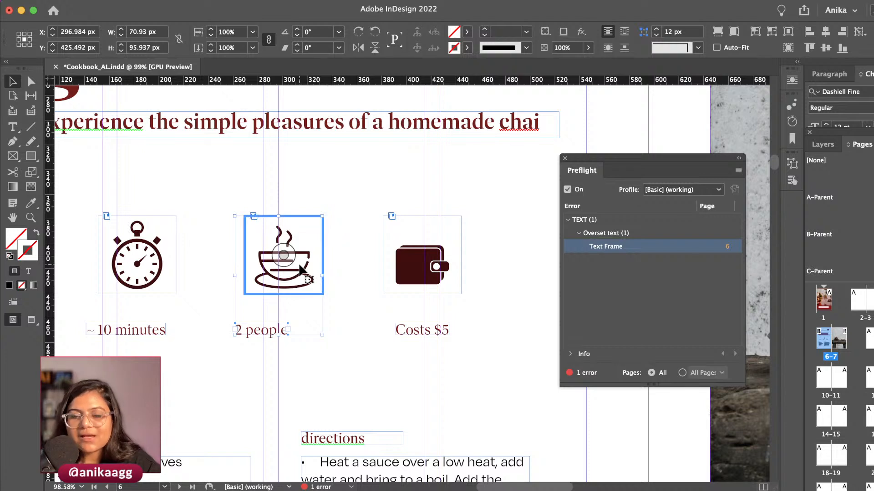
pyautogui.click(825, 32)
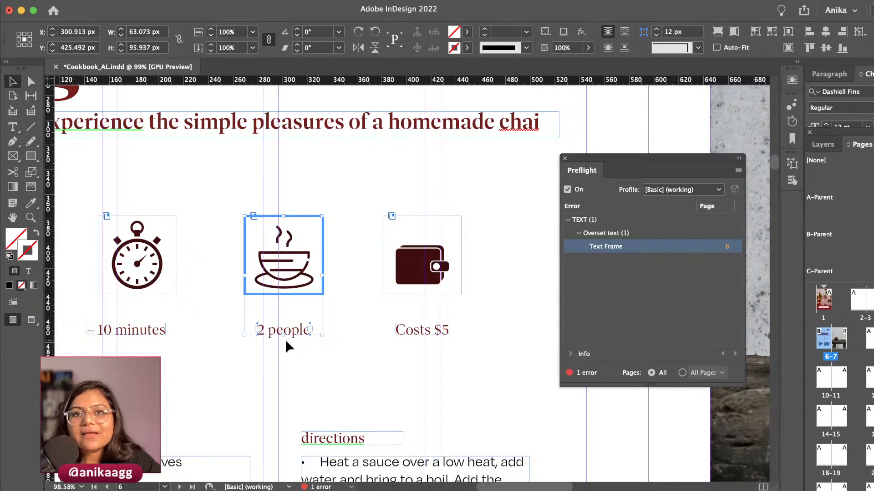
# Centre the "Costs $5" caption under the wallet and the "~ 10 minutes" caption under the stopwatch, using each icon frame as key object
pyautogui.click(407, 286)
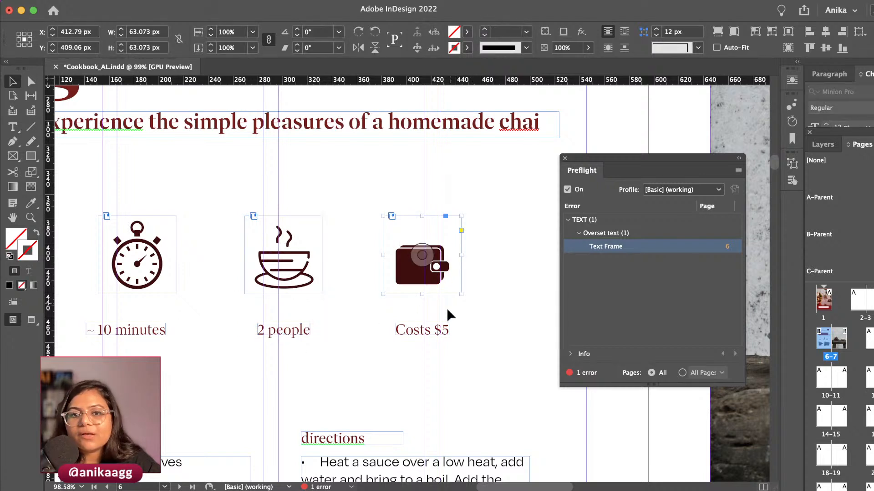
pyautogui.keyDown('shift'); pyautogui.click(438, 331); pyautogui.keyUp('shift')
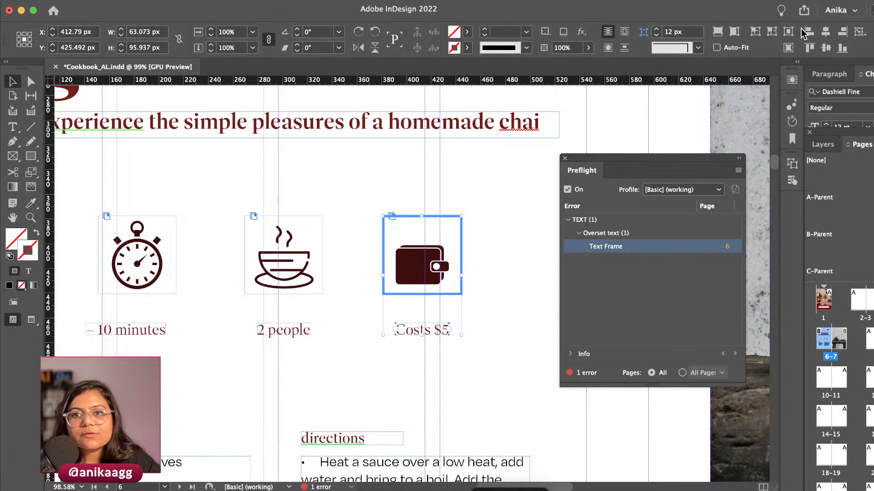
pyautogui.click(99, 279)
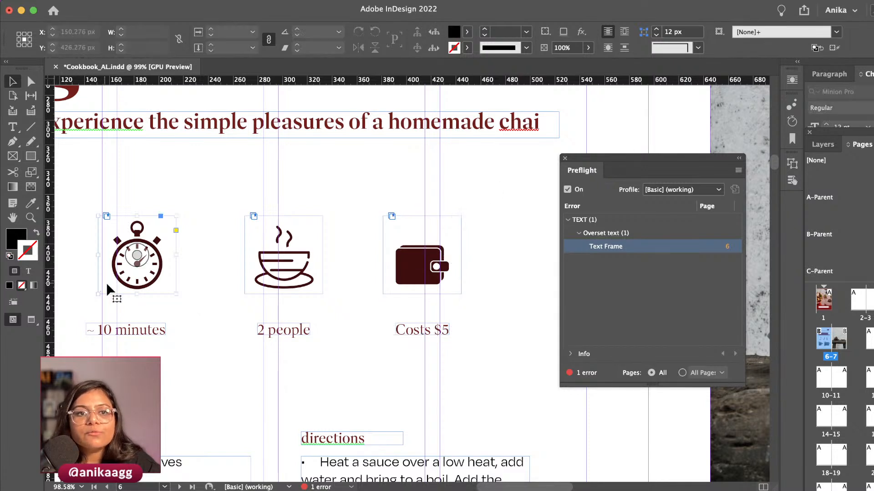
pyautogui.keyDown('shift'); pyautogui.click(129, 331); pyautogui.keyUp('shift')
pyautogui.click(137, 257)
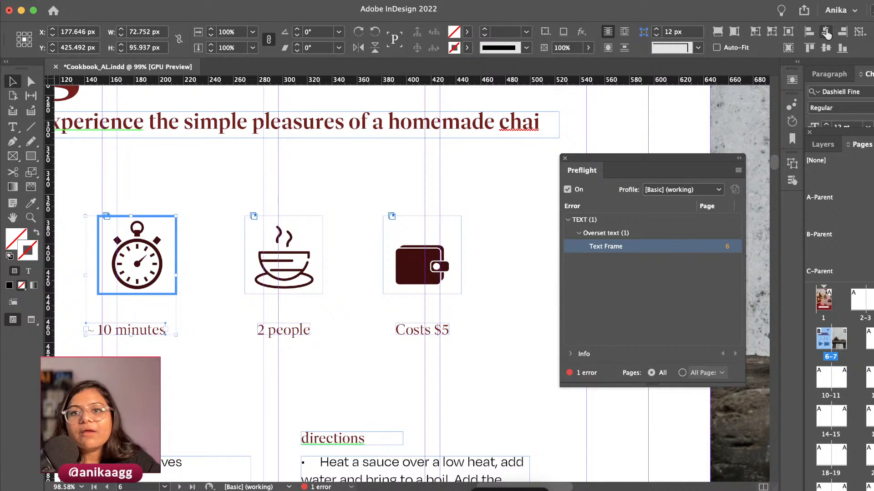
pyautogui.click(826, 33)
pyautogui.click(392, 179)
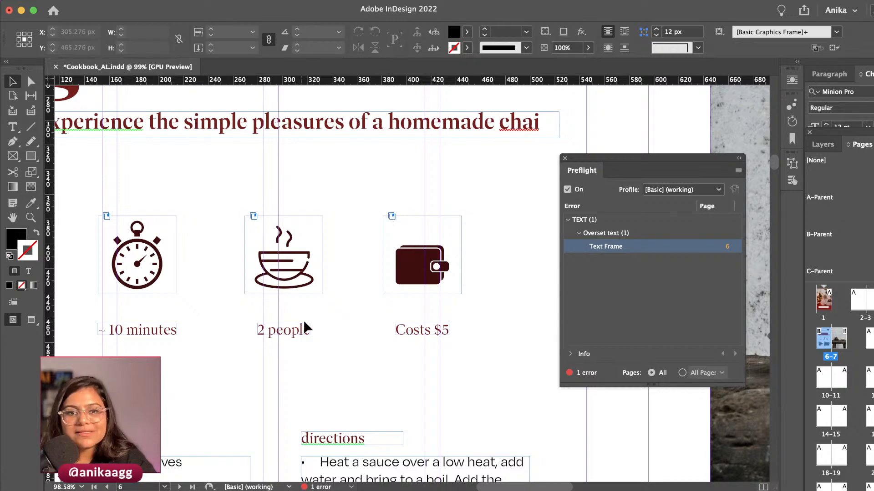
# Move the "ingredients" and "directions" headings up together slightly to widen the gap above their text columns
pyautogui.scroll(-5, 303, 320)
pyautogui.scroll(3, 403, 274)
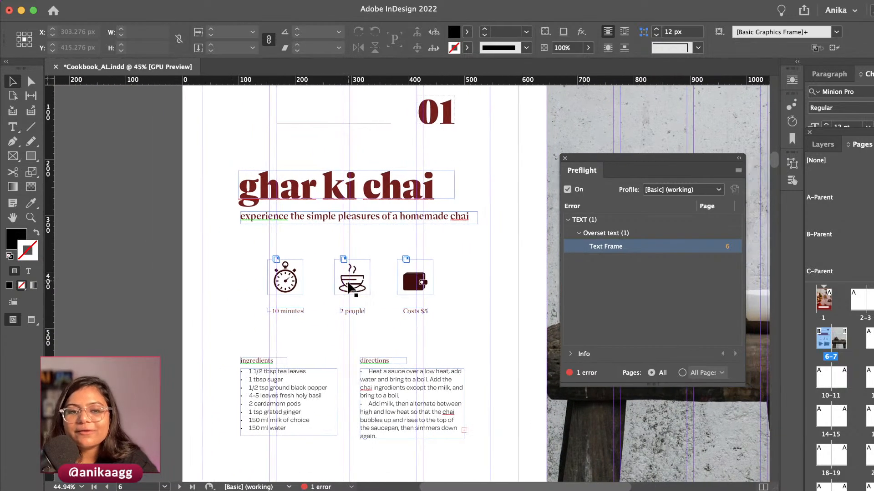
pyautogui.click(309, 312)
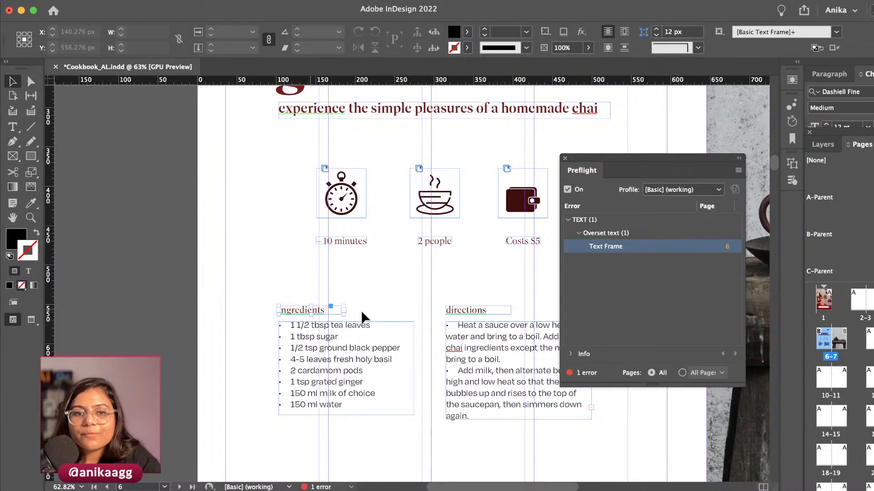
pyautogui.keyDown('shift'); pyautogui.click(472, 308); pyautogui.keyUp('shift')
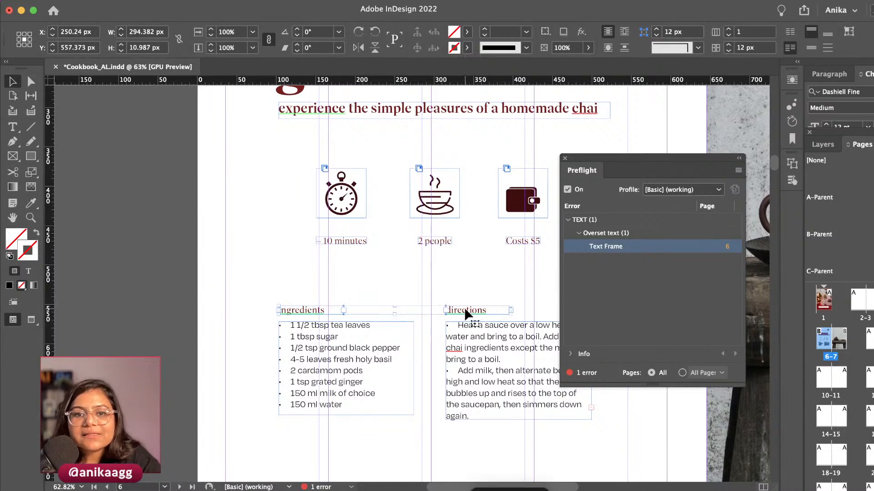
pyautogui.moveTo(464, 308); pyautogui.dragTo(463, 304)
pyautogui.click(465, 287)
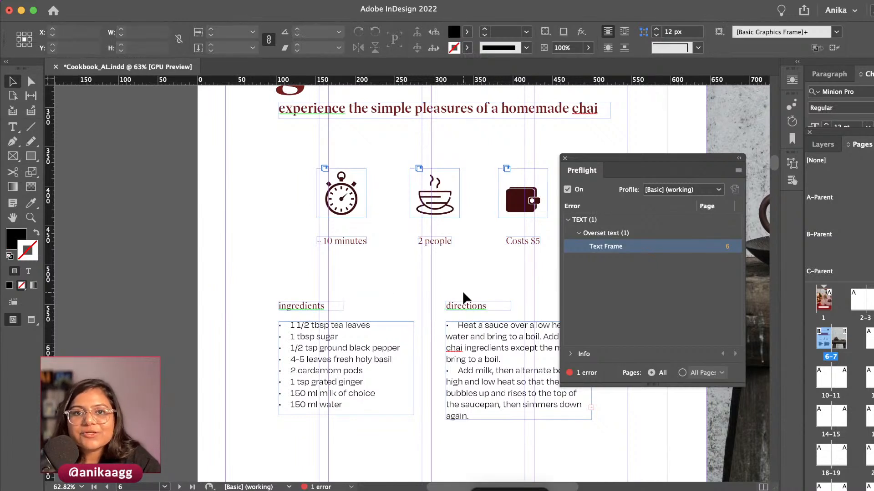
# Go to the overset text frame listed in Preflight and enlarge the directions frame to about 230 px wide and 189 px high
pyautogui.scroll(2, 419, 267)
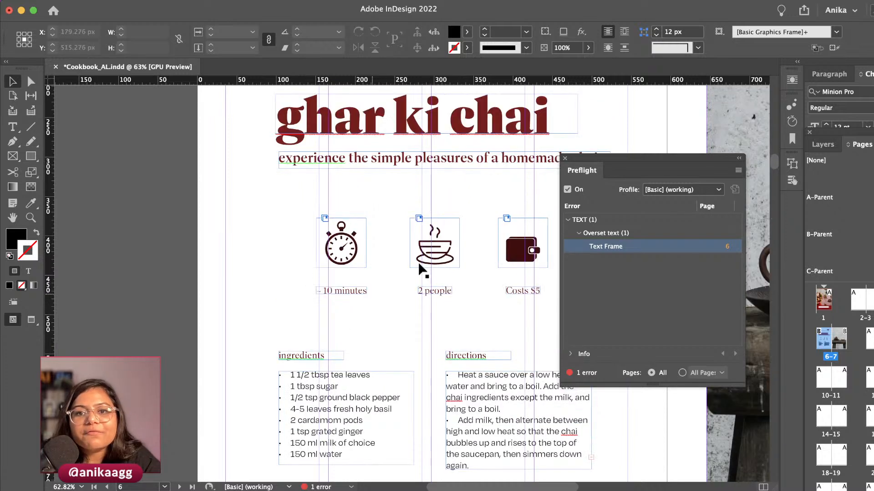
pyautogui.moveTo(599, 161); pyautogui.dragTo(628, 181)
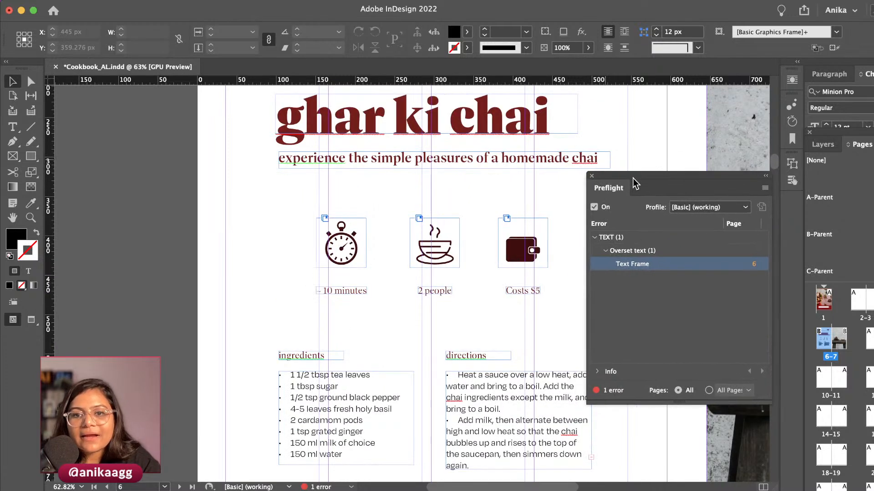
pyautogui.doubleClick(640, 267)
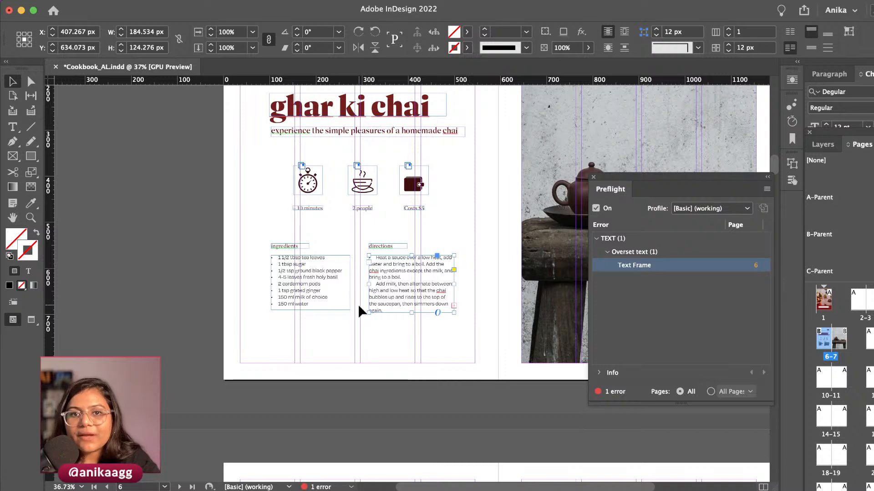
pyautogui.scroll(5, 417, 327)
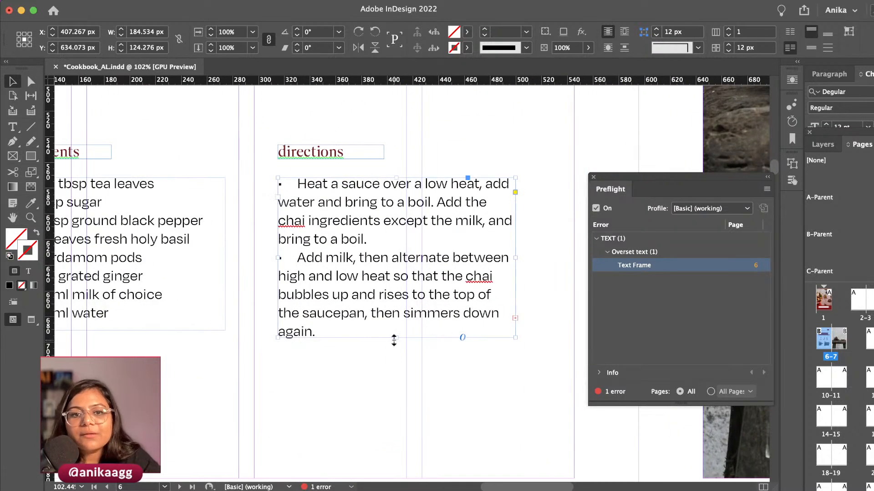
pyautogui.moveTo(394, 341); pyautogui.dragTo(402, 421)
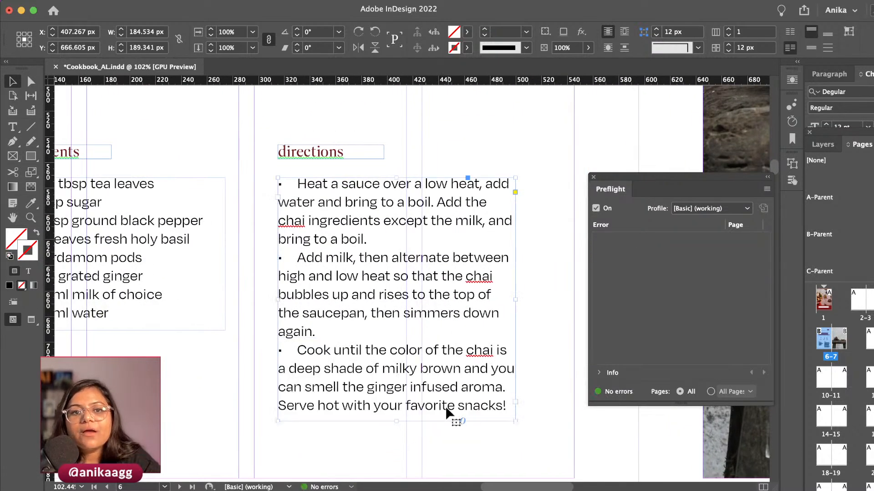
pyautogui.moveTo(515, 300); pyautogui.dragTo(573, 301)
pyautogui.click(479, 151)
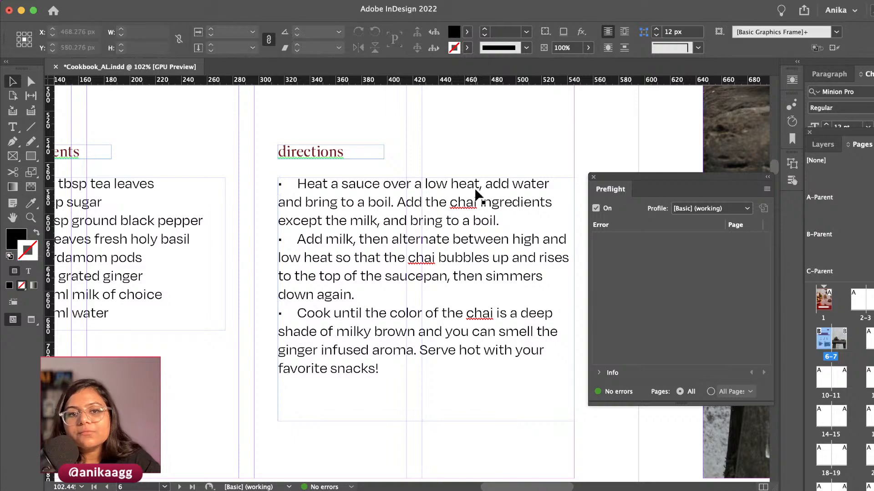
# Shorten the directions text frame to about 158 px high, just below its last line, and review the whole spread
pyautogui.press('super+alt+0')
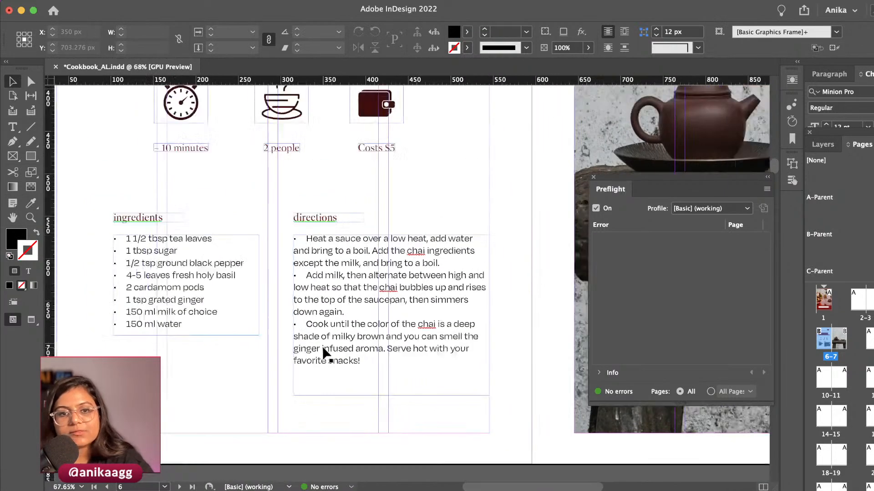
pyautogui.click(370, 385)
pyautogui.scroll(3, 371, 386)
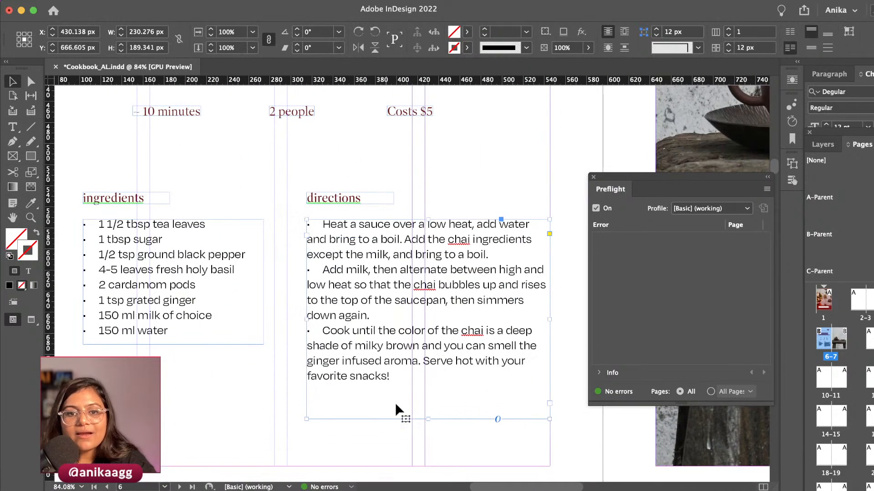
pyautogui.moveTo(428, 416); pyautogui.dragTo(423, 386)
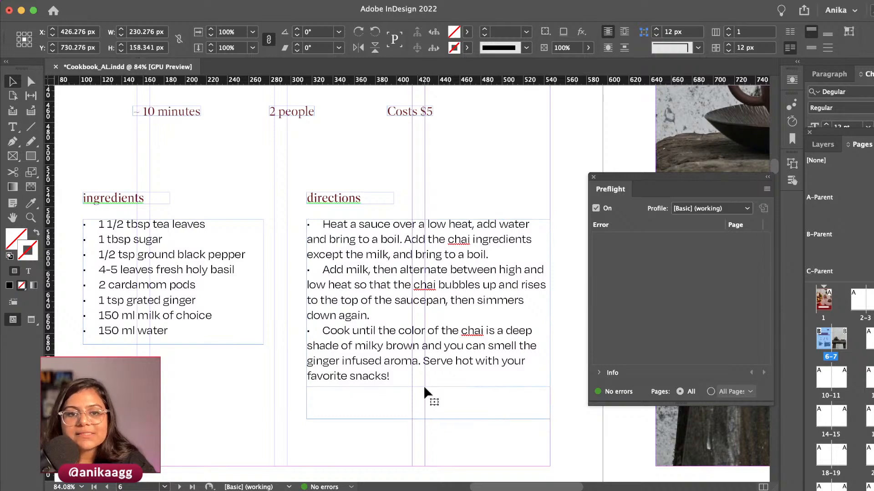
pyautogui.click(238, 385)
pyautogui.scroll(-2, 237, 384)
pyautogui.scroll(-3, 240, 386)
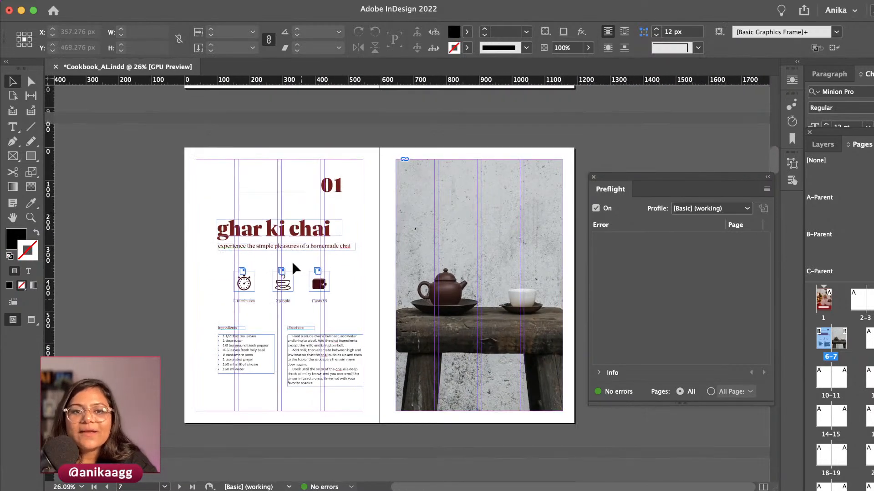
pyautogui.scroll(2, 267, 201)
pyautogui.scroll(-1, 265, 204)
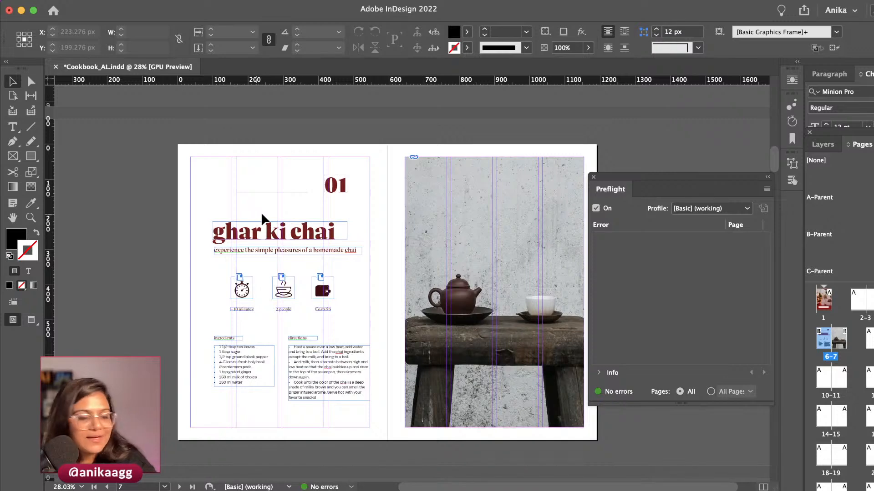
# Save the cookbook, preview the finished chai spread without guides and move the Preflight panel clear of the pages
pyautogui.scroll(-2, 381, 304)
pyautogui.scroll(3, 382, 304)
pyautogui.scroll(-1, 383, 304)
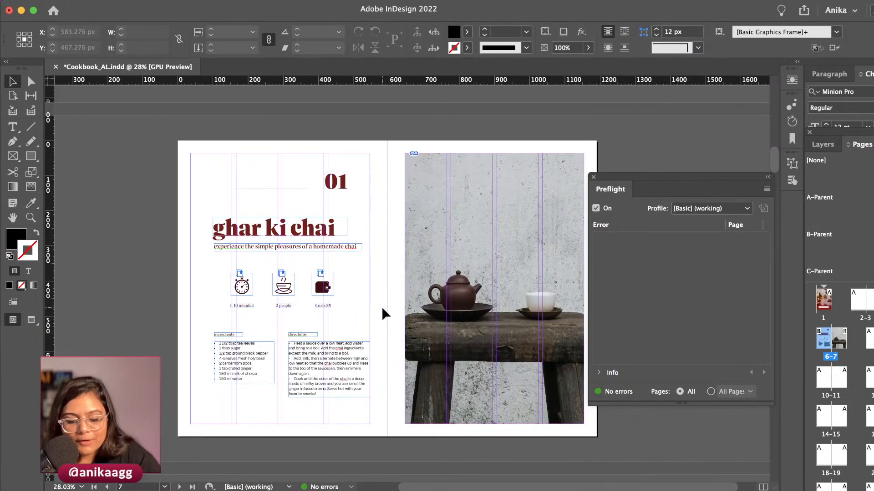
pyautogui.press('super+s')
pyautogui.press('w')
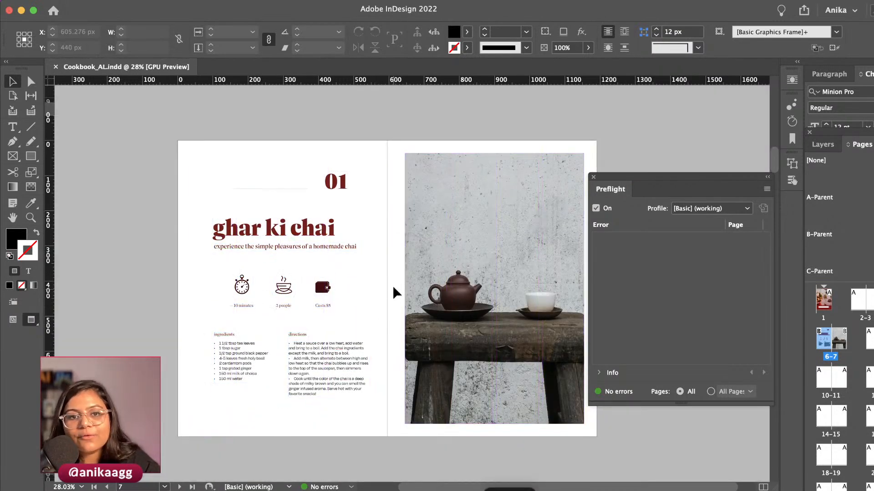
pyautogui.moveTo(644, 182); pyautogui.dragTo(774, 188)
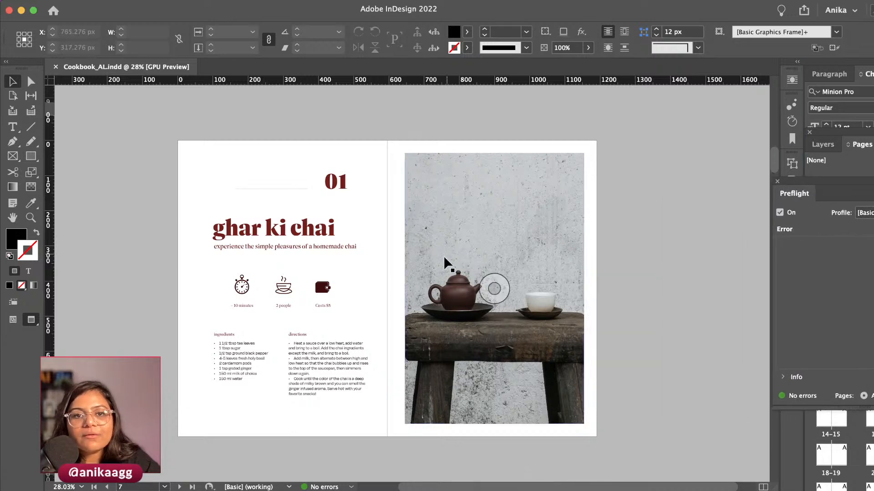
# Apply the D-Parent page to page 3 and override its header frame so the text is editable
pyautogui.scroll(10, 444, 268)
pyautogui.scroll(5, 428, 273)
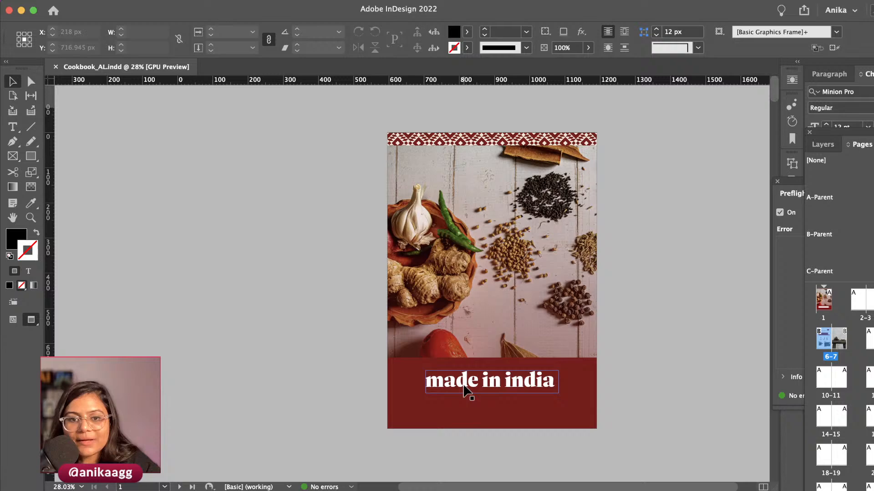
pyautogui.click(465, 389)
pyautogui.scroll(-5, 640, 371)
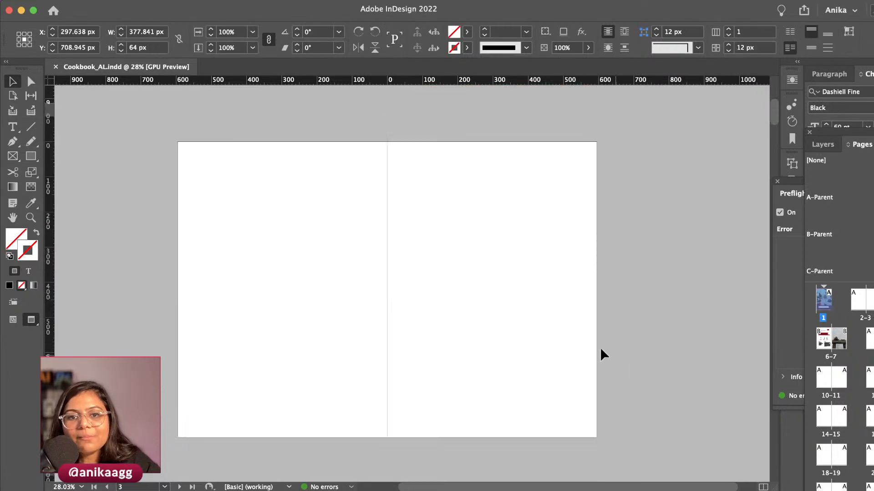
pyautogui.scroll(-2, 837, 218)
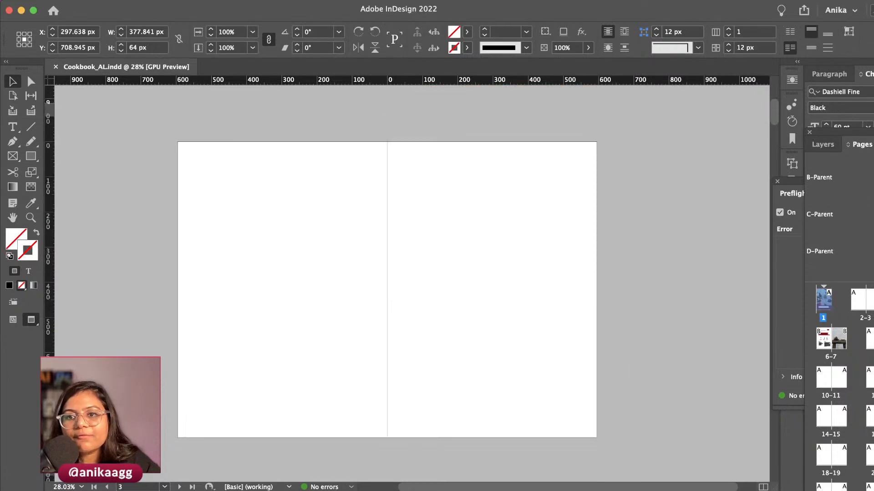
pyautogui.moveTo(761, 297); pyautogui.dragTo(866, 300)
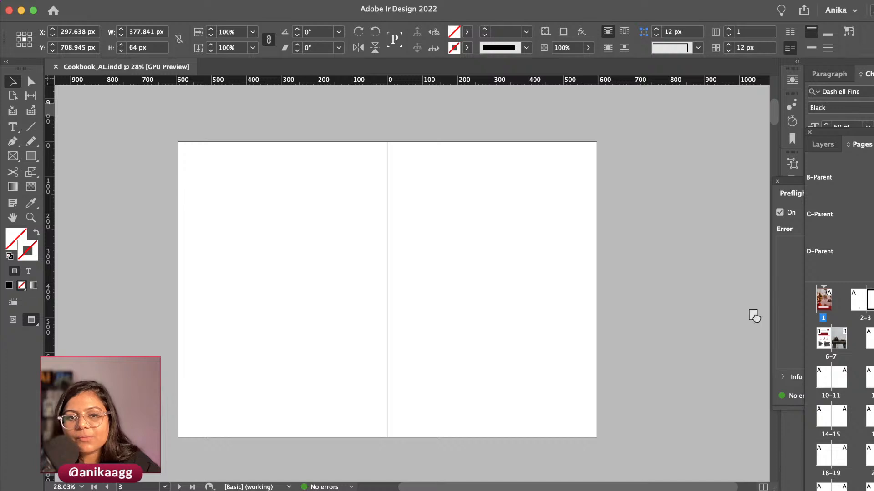
pyautogui.keyDown('shift'); pyautogui.keyDown('super'); pyautogui.click(479, 220); pyautogui.keyUp('super'); pyautogui.keyUp('shift')
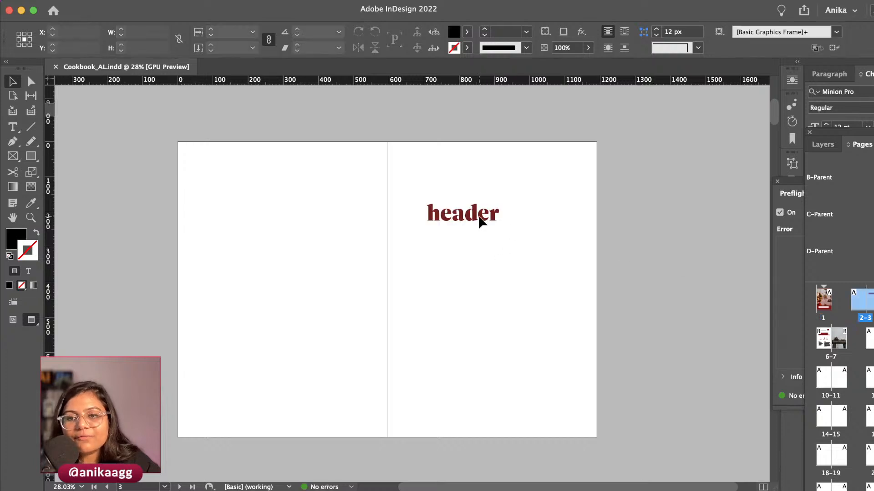
# Replace the header text on page 3 with "made in india" and enlarge its frame to about 422 px wide and 64 px high
pyautogui.doubleClick(479, 220)
pyautogui.press('super+a')
pyautogui.write('made')
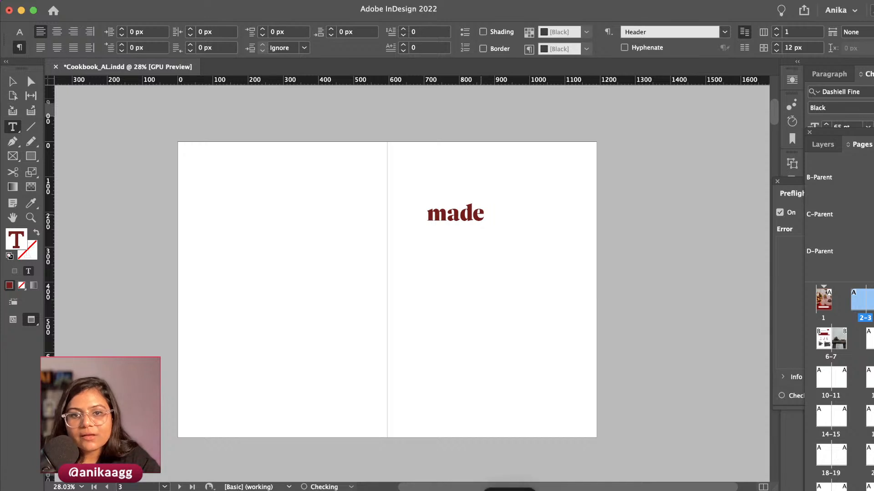
pyautogui.press('Escape')
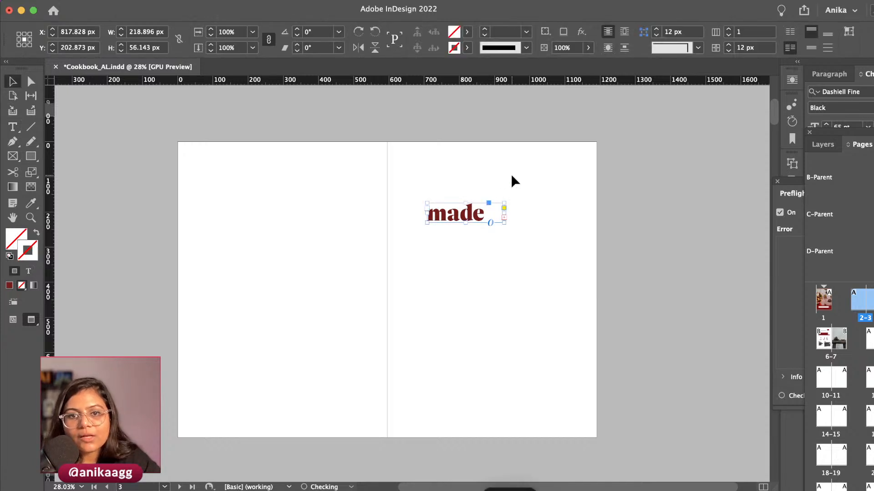
pyautogui.moveTo(503, 223); pyautogui.dragTo(584, 227)
pyautogui.click(609, 268)
pyautogui.click(540, 220)
pyautogui.click(610, 242)
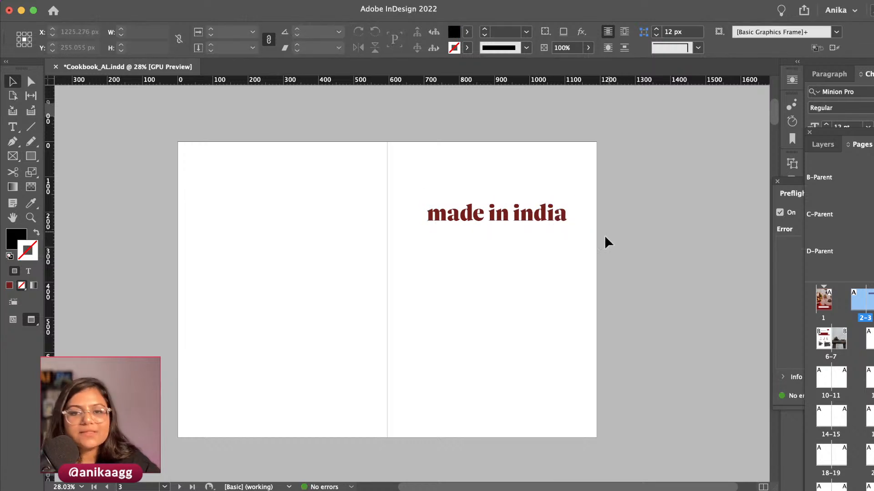
pyautogui.click(541, 219)
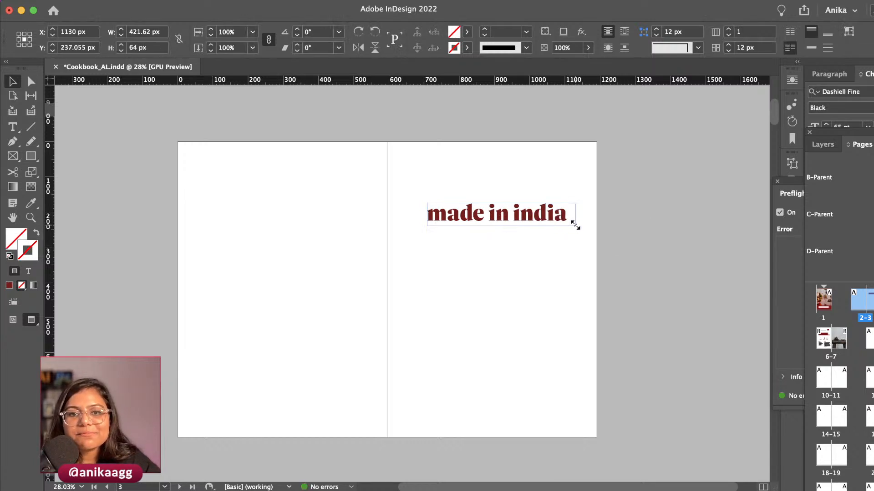
pyautogui.click(631, 226)
# Add a text frame about 379 px wide below the cover title reading "TECHNIQUES - INGREDIENTS - TRADITIONAL RECIPES"
pyautogui.scroll(5, 536, 229)
pyautogui.click(499, 275)
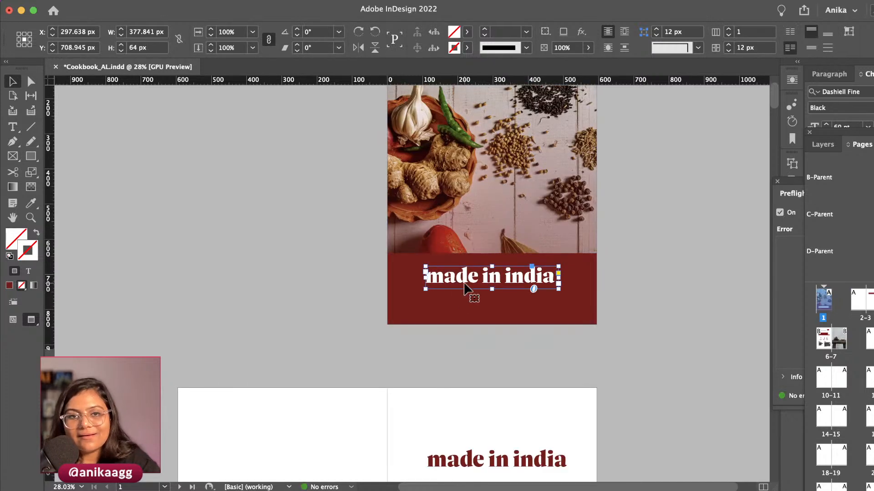
pyautogui.scroll(5, 455, 291)
pyautogui.scroll(1, 482, 278)
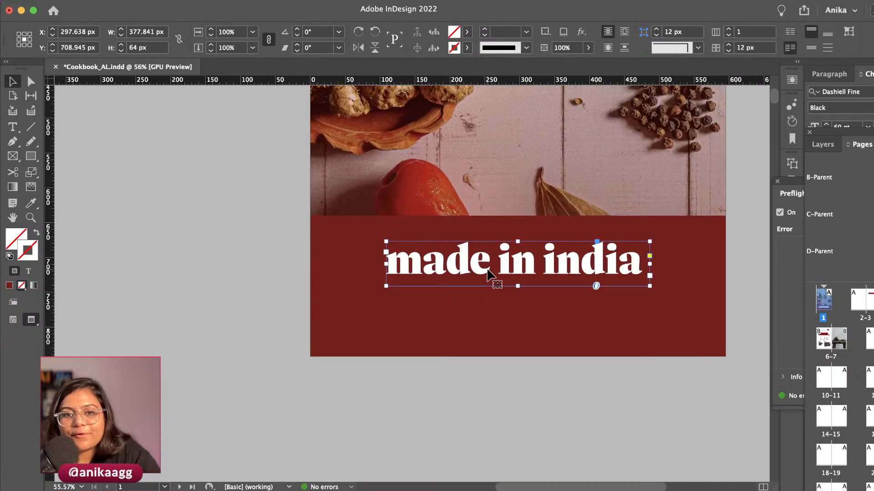
pyautogui.click(13, 127)
pyautogui.moveTo(399, 294); pyautogui.dragTo(655, 309)
pyautogui.write('TECHNIQUES')
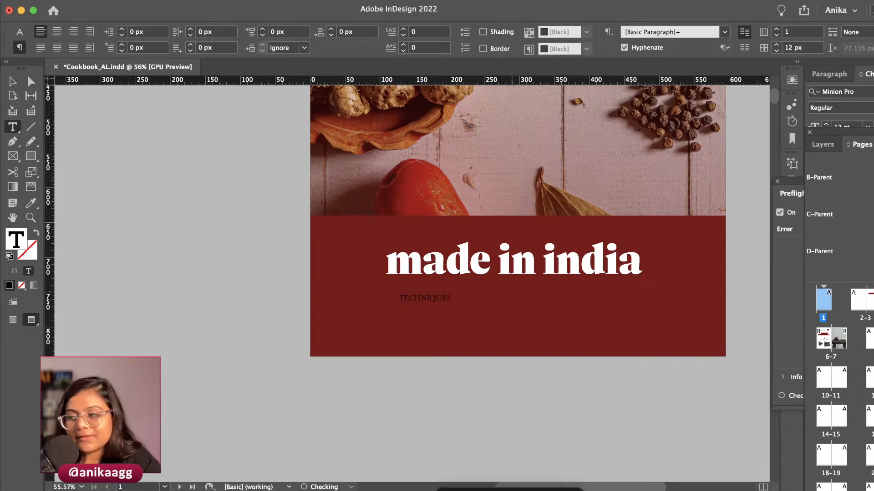
pyautogui.write(' - INGREDIENTS -')
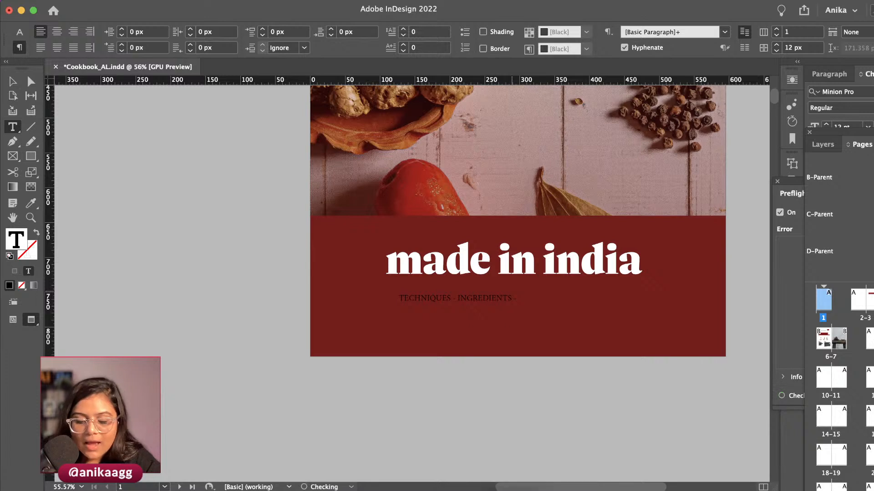
pyautogui.write(' TRADITIONAL')
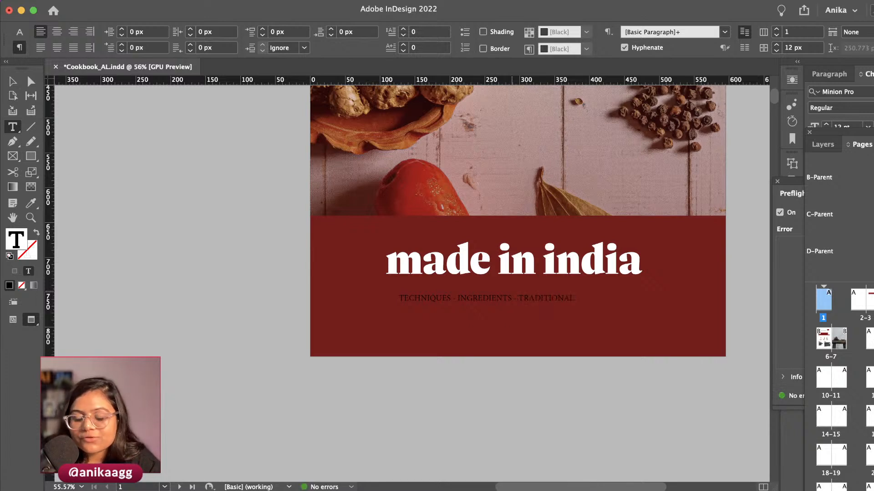
pyautogui.write(' RECIPES')
pyautogui.press('Escape')
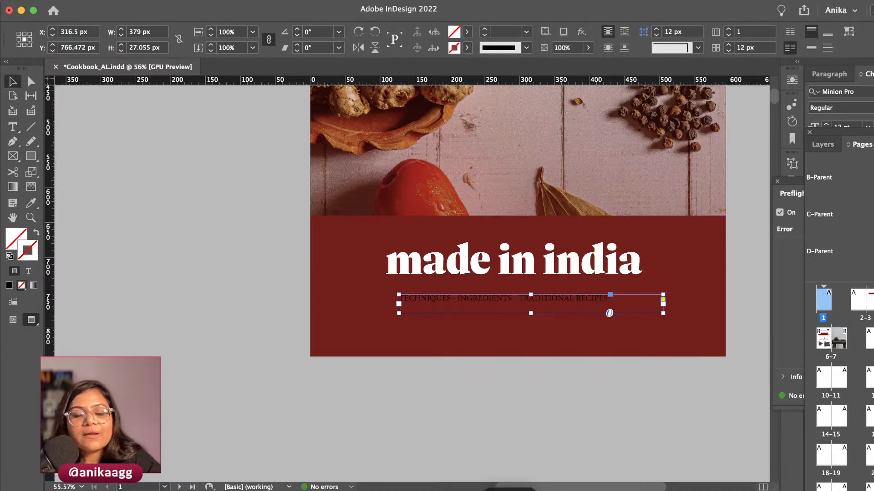
# Apply the Tagline paragraph style to the cover tagline and move its frame onto the pasteboard below the cover, with guides shown
pyautogui.moveTo(861, 144); pyautogui.dragTo(201, 121)
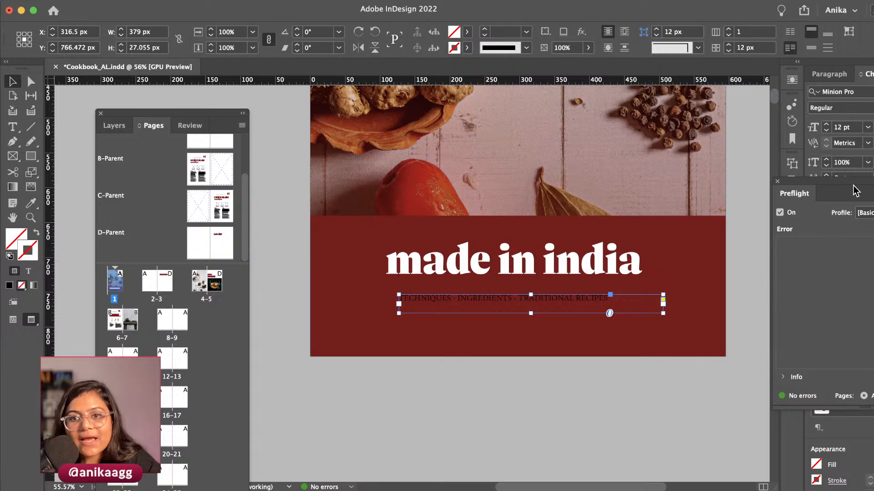
pyautogui.click(833, 74)
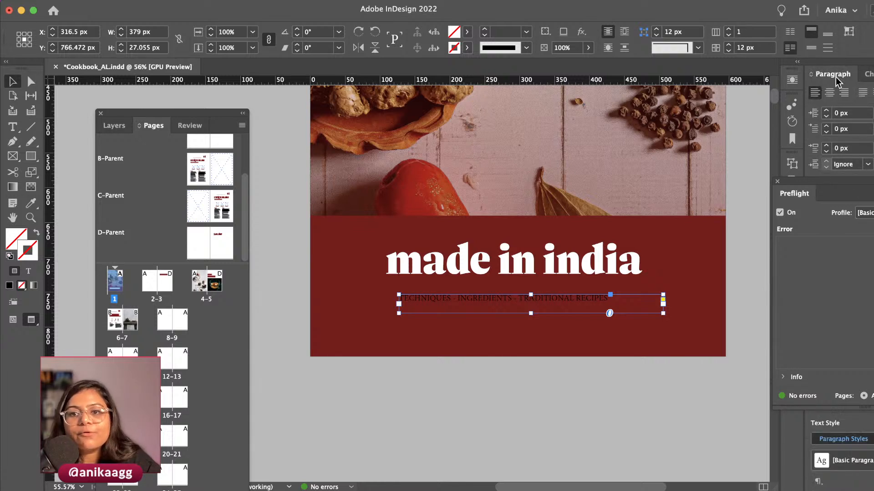
pyautogui.click(851, 460)
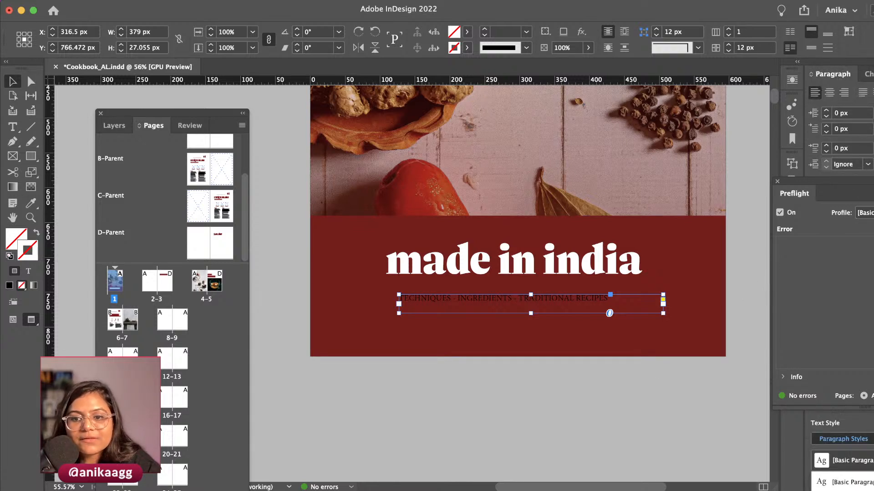
pyautogui.click(850, 490)
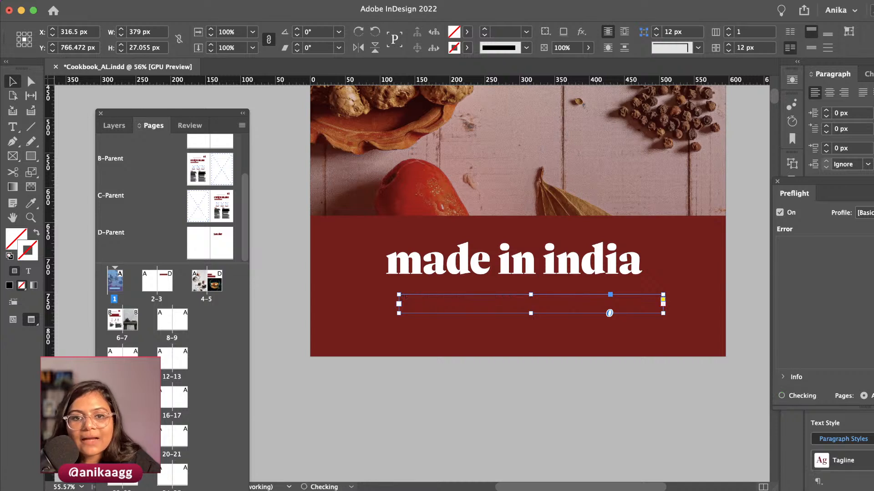
pyautogui.moveTo(564, 302); pyautogui.dragTo(528, 380)
pyautogui.press('w')
pyautogui.click(603, 453)
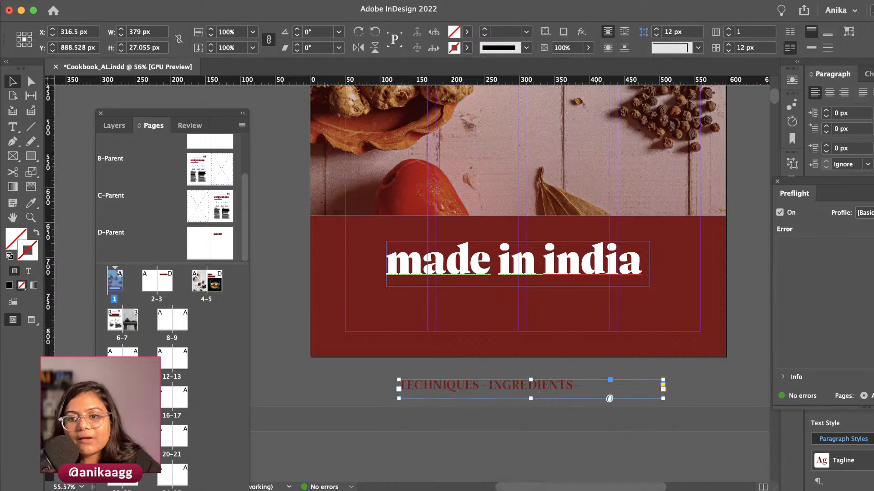
# Create a paragraph style named "Tagline Cover" from the tagline text and set its character colour to [Paper]
pyautogui.click(853, 460)
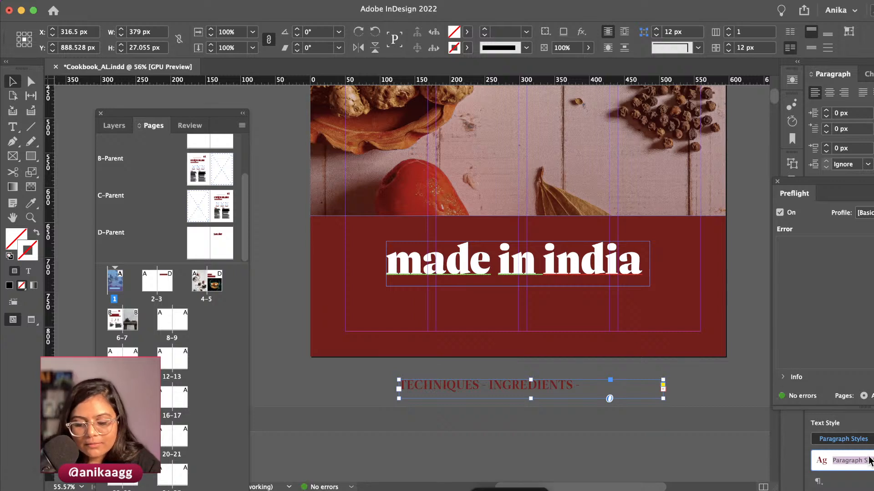
pyautogui.write('Tagline Cover')
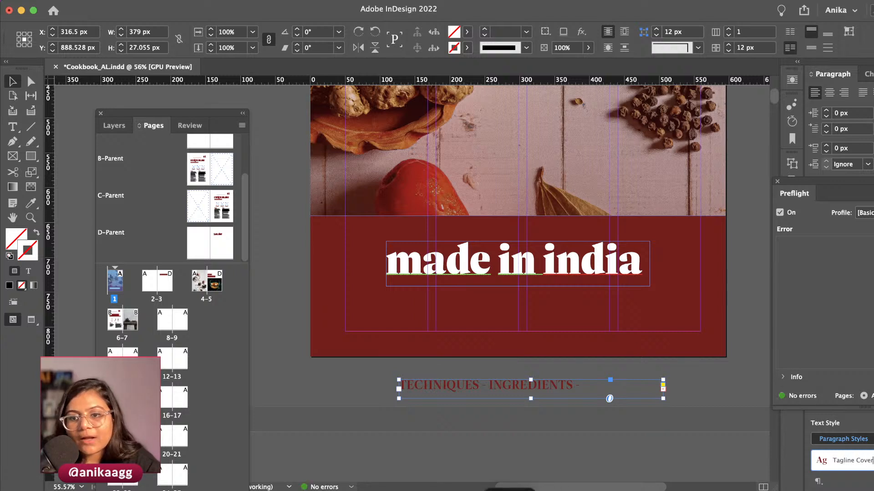
pyautogui.press('Return')
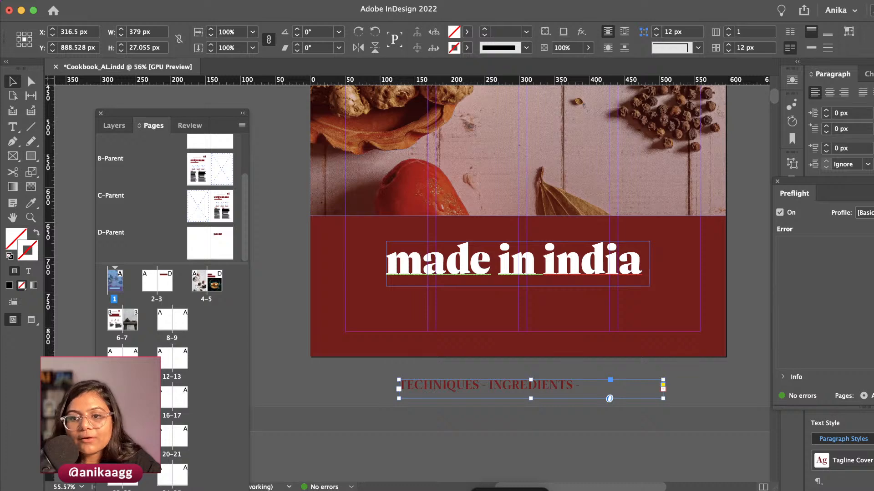
pyautogui.doubleClick(851, 460)
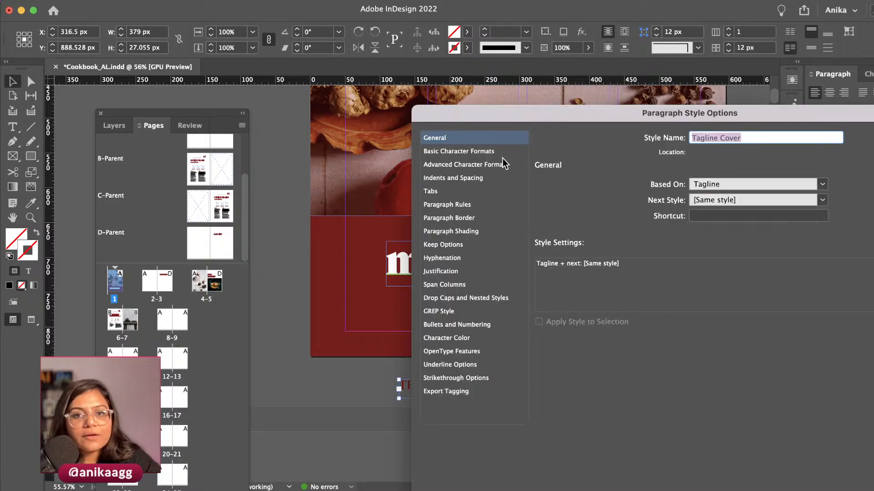
pyautogui.click(466, 339)
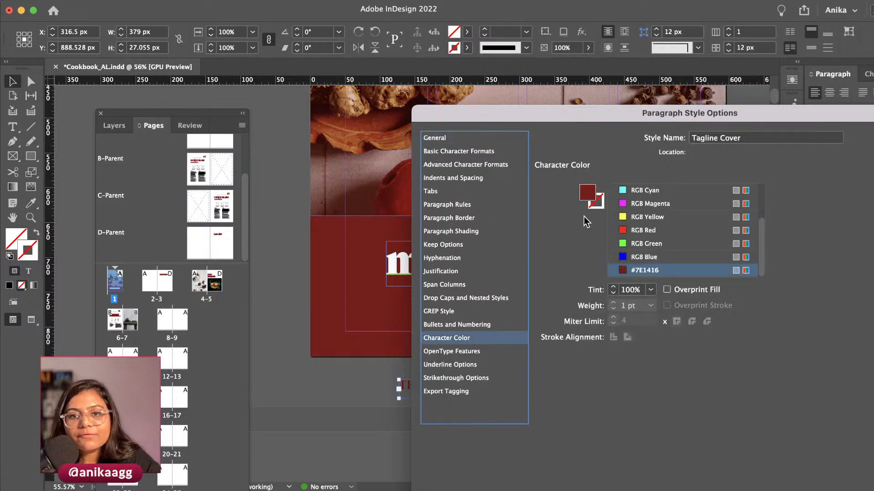
pyautogui.scroll(3, 647, 234)
pyautogui.click(642, 217)
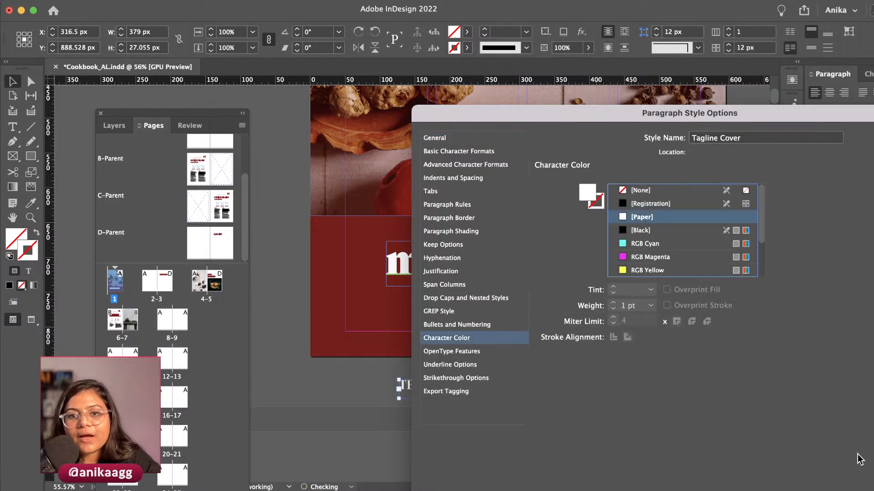
pyautogui.press('Return')
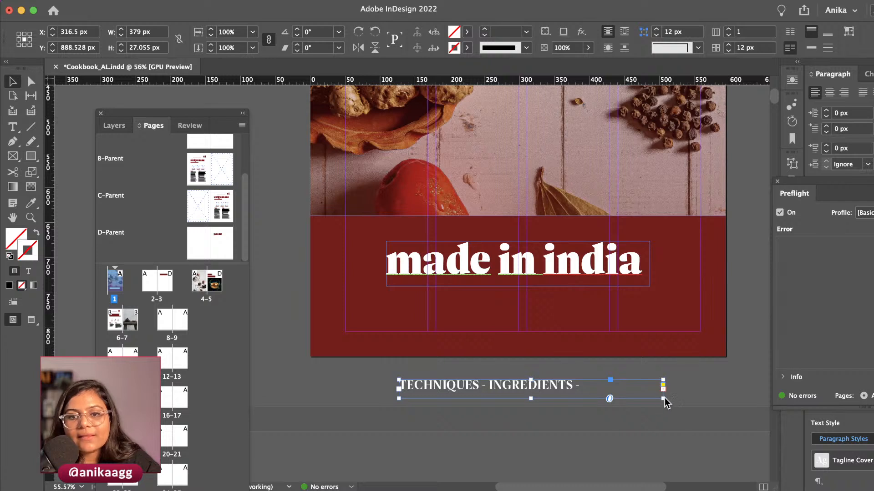
# Resize the tagline frame to about 432 px wide and 21 px high and place it directly under the "made in india" cover title
pyautogui.moveTo(663, 400); pyautogui.dragTo(698, 394)
pyautogui.moveTo(585, 395); pyautogui.dragTo(558, 301)
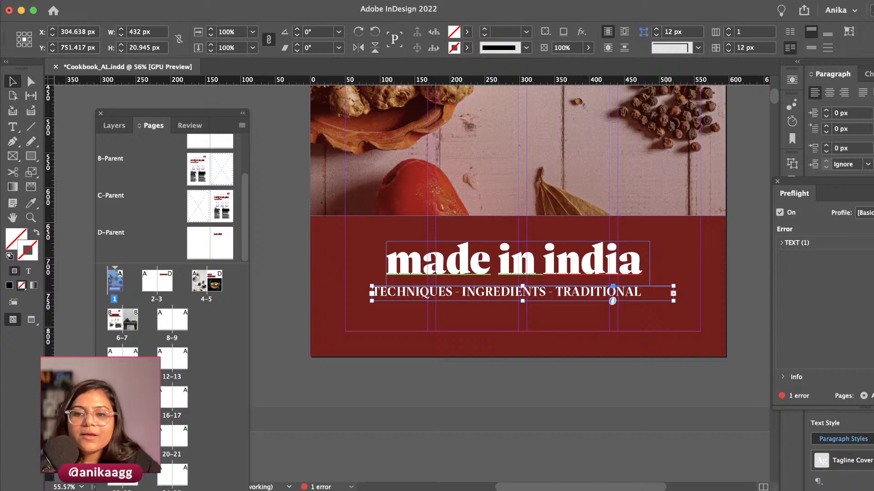
# Set the font style of the Tagline Cover paragraph style to Medium
pyautogui.click(856, 461)
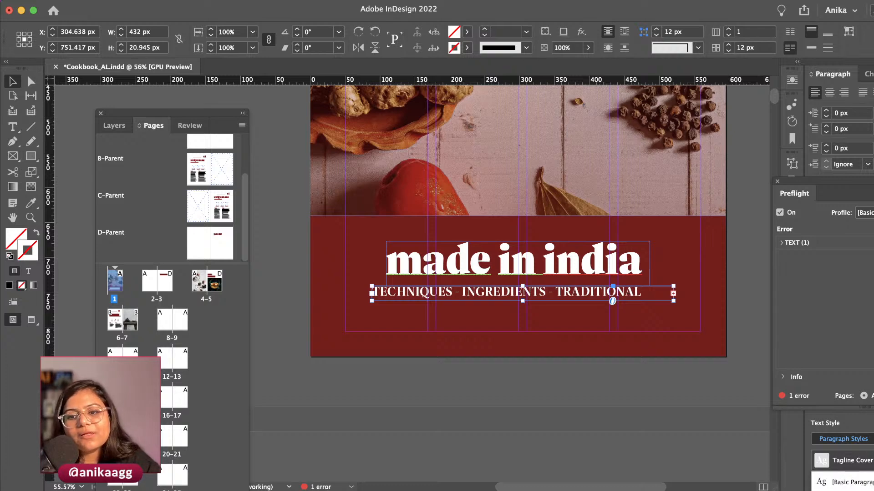
pyautogui.doubleClick(852, 490)
pyautogui.click(450, 152)
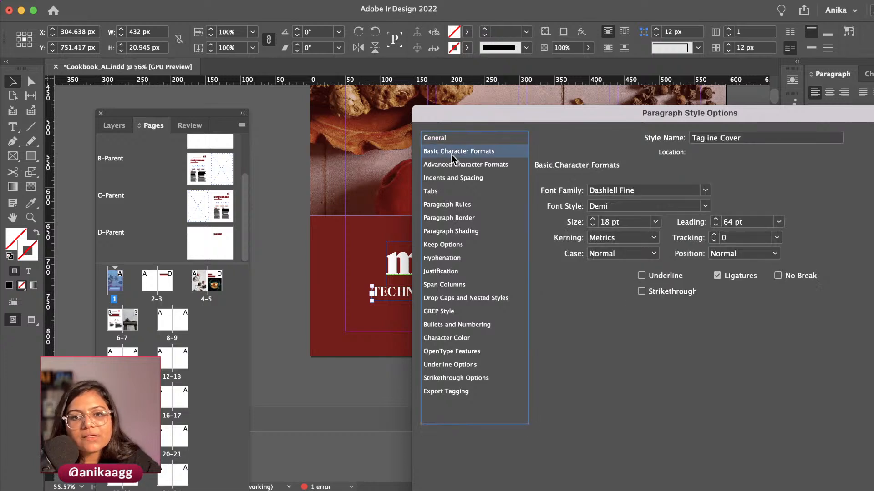
pyautogui.click(705, 206)
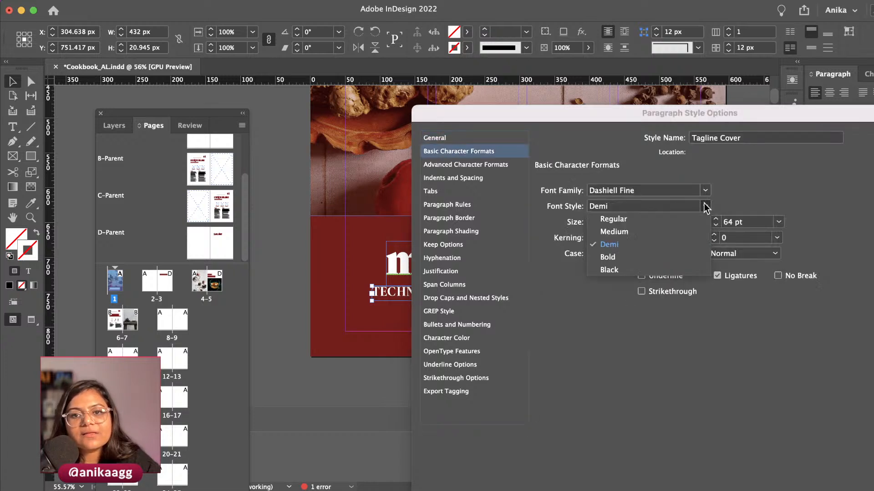
pyautogui.click(667, 231)
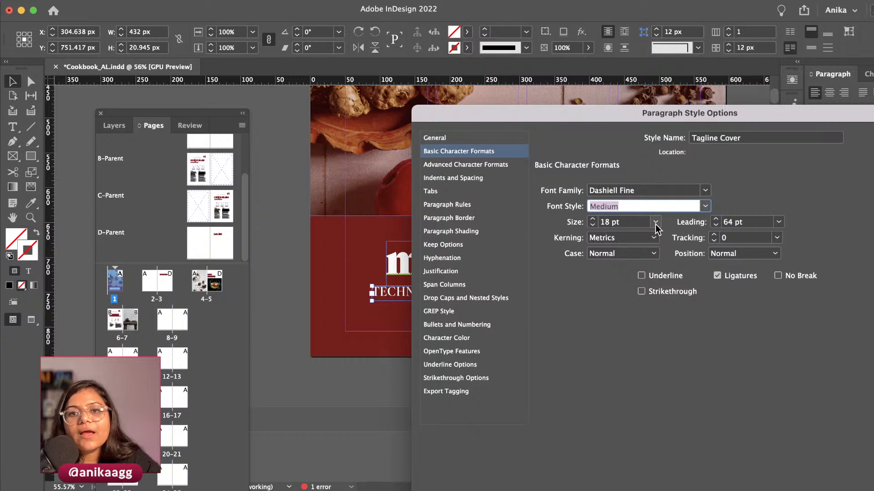
pyautogui.press('Return')
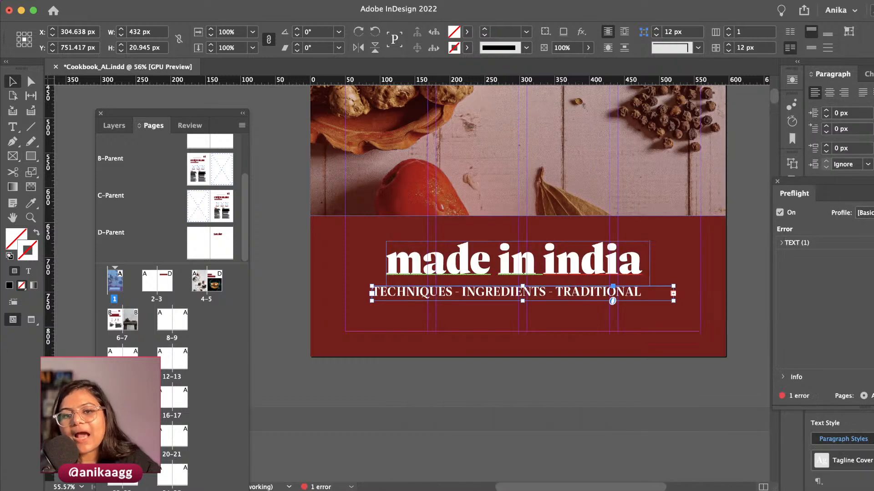
pyautogui.click(595, 388)
# Apply the Header style to the "made in india" cover title and create a paragraph style named "Header Cover" based on it
pyautogui.click(533, 258)
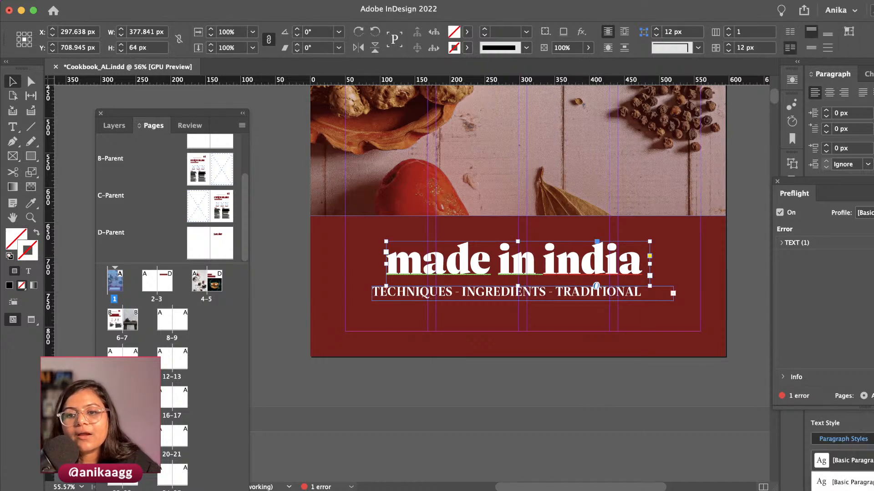
pyautogui.click(869, 458)
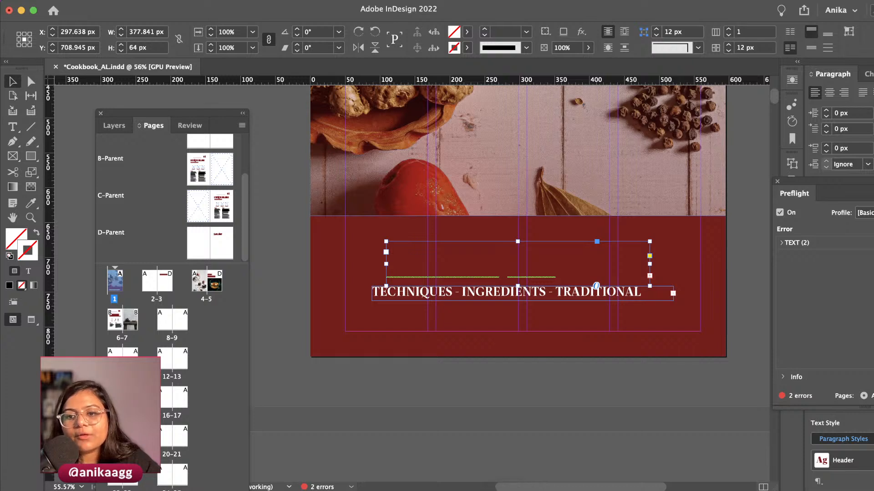
pyautogui.click(842, 461)
pyautogui.write('Header')
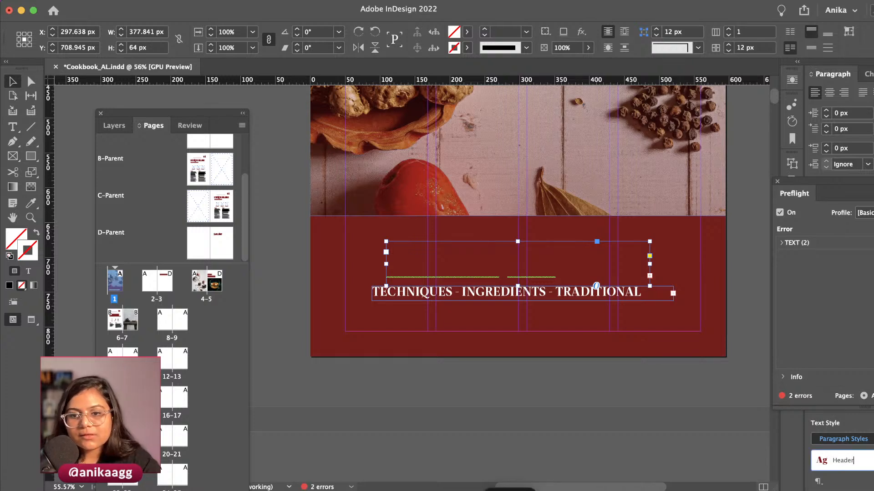
pyautogui.write(' Cover')
pyautogui.press('Return')
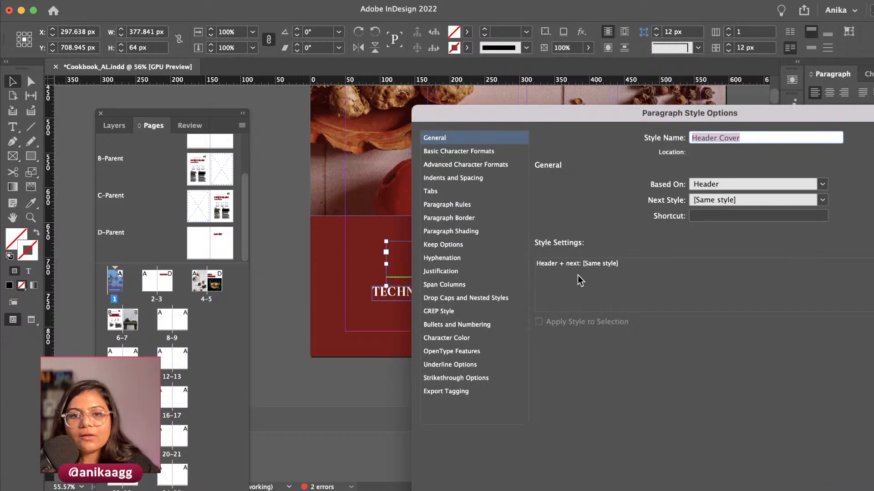
# Set the character colour of the Header Cover paragraph style to [Paper]
pyautogui.click(486, 343)
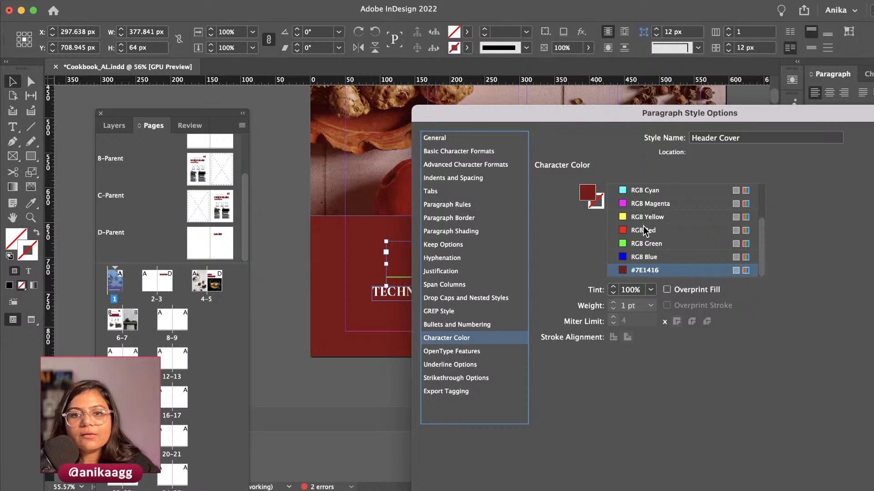
pyautogui.scroll(3, 637, 219)
pyautogui.click(641, 217)
pyautogui.press('Return')
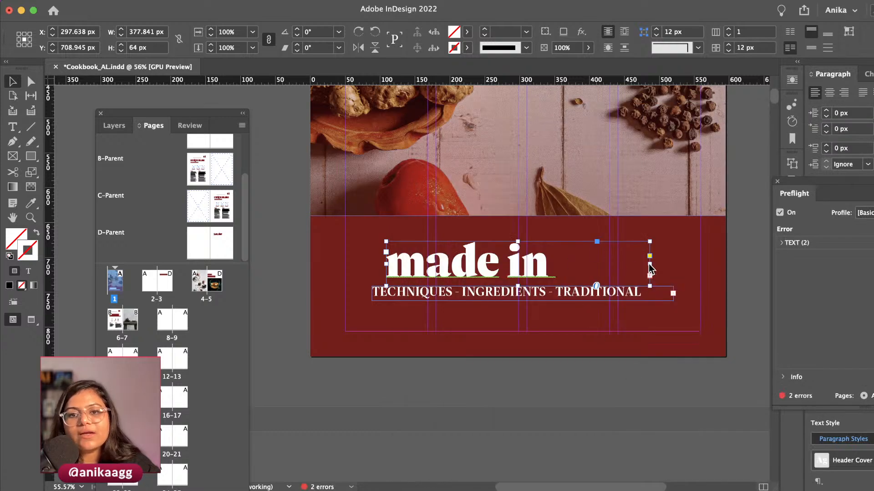
# Resize the cover title frame to about 406 px wide and 56 px high, and narrow the tagline frame to about 411 px
pyautogui.moveTo(650, 242); pyautogui.dragTo(684, 248)
pyautogui.moveTo(602, 276); pyautogui.dragTo(572, 266)
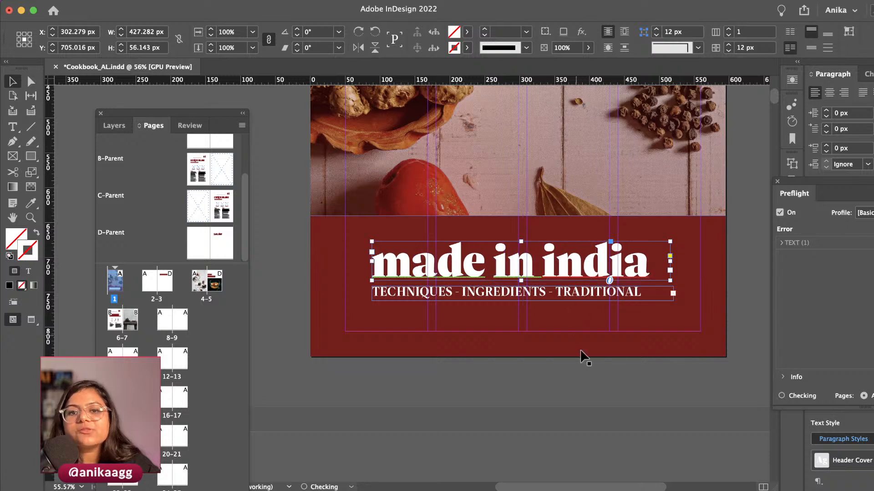
pyautogui.click(571, 396)
pyautogui.click(662, 273)
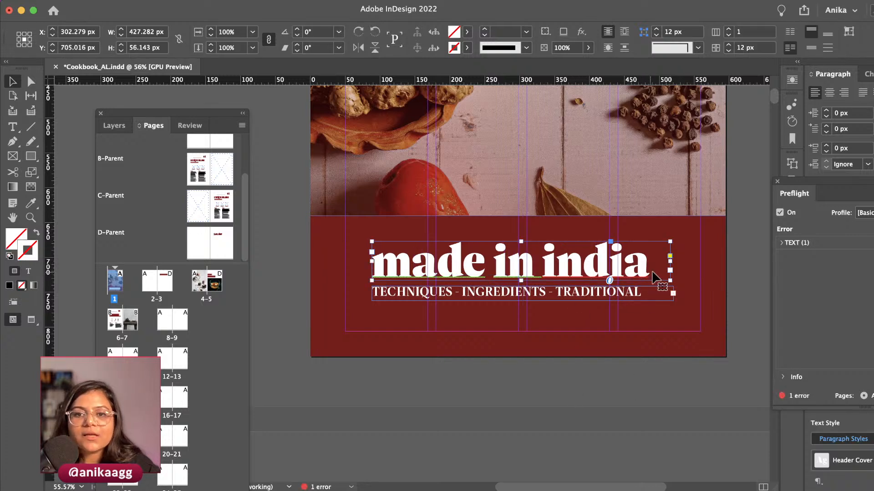
pyautogui.moveTo(666, 267); pyautogui.dragTo(659, 298)
pyautogui.press('super+z')
pyautogui.click(638, 296)
pyautogui.click(590, 304)
# Shift the cover title and tagline frames together to the right to centre them in the red band
pyautogui.click(535, 259)
pyautogui.keyDown('shift'); pyautogui.click(542, 292); pyautogui.keyUp('shift')
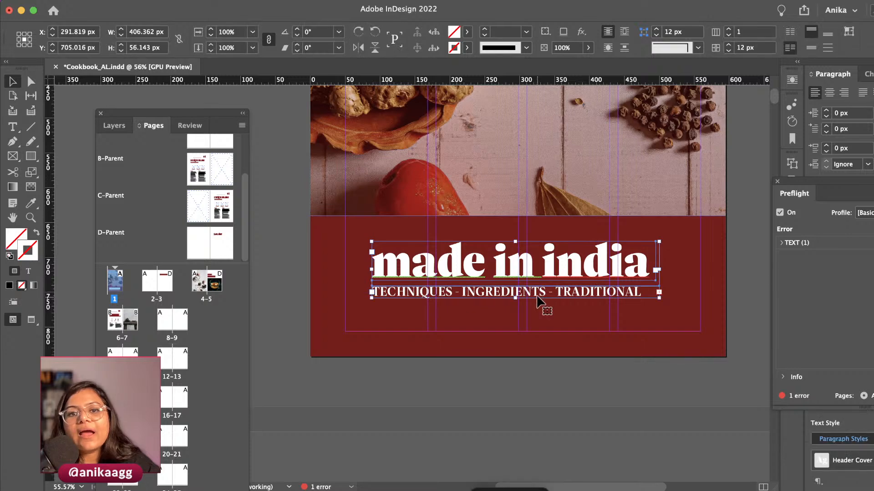
pyautogui.moveTo(541, 292); pyautogui.dragTo(550, 298)
pyautogui.click(540, 384)
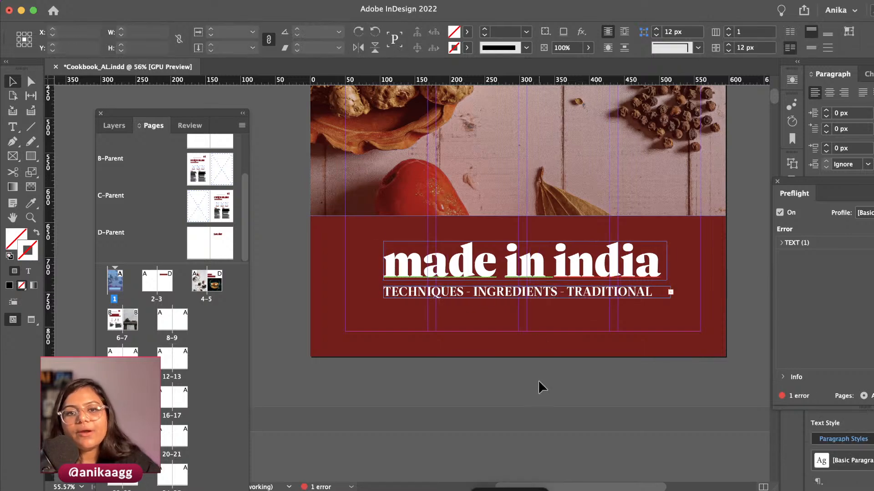
# Check the whole cover without guides, then move the title and tagline together slightly lower in the red band, to Y about 731 px
pyautogui.press('super+0')
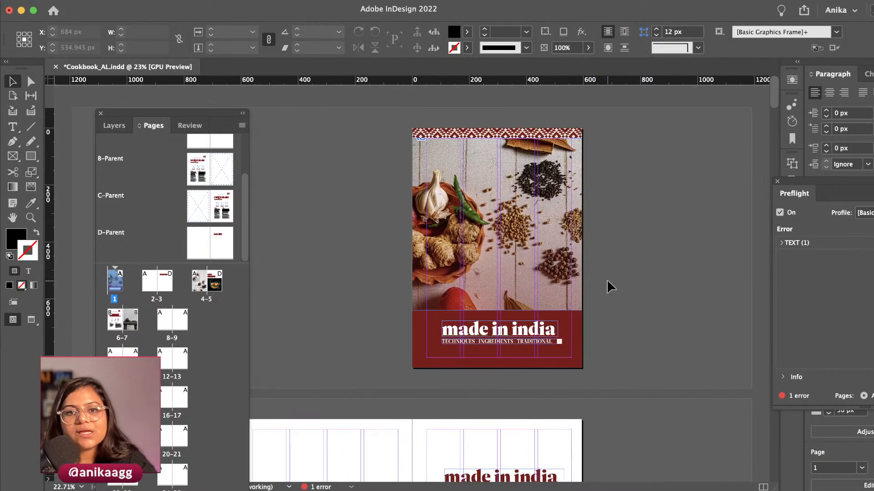
pyautogui.press('w')
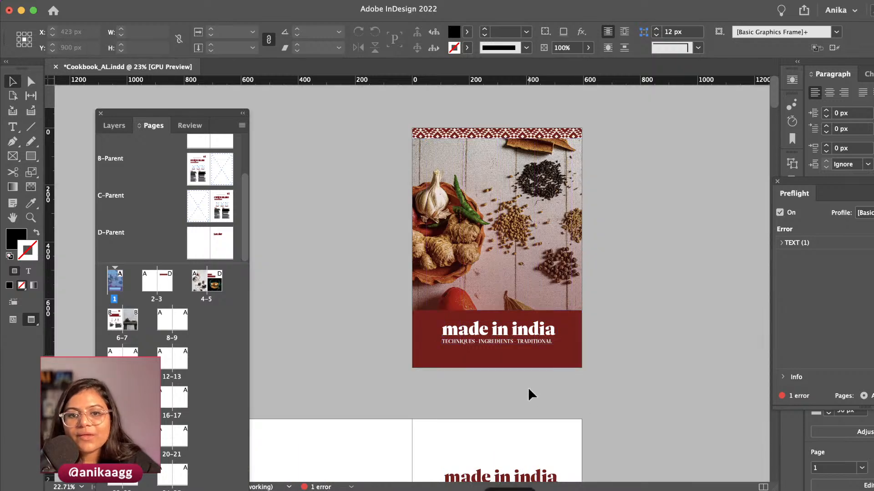
pyautogui.press('w')
pyautogui.scroll(3, 499, 353)
pyautogui.click(502, 327)
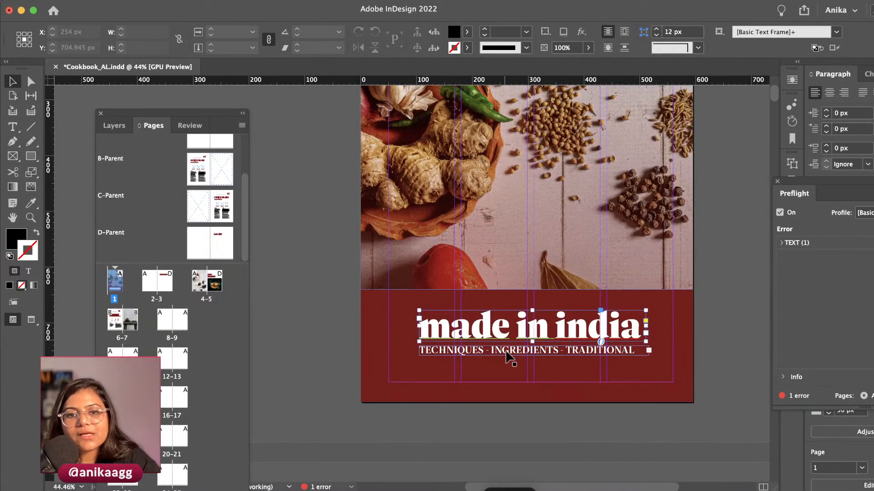
pyautogui.keyDown('shift'); pyautogui.click(507, 350); pyautogui.keyUp('shift')
pyautogui.moveTo(507, 350); pyautogui.dragTo(508, 366)
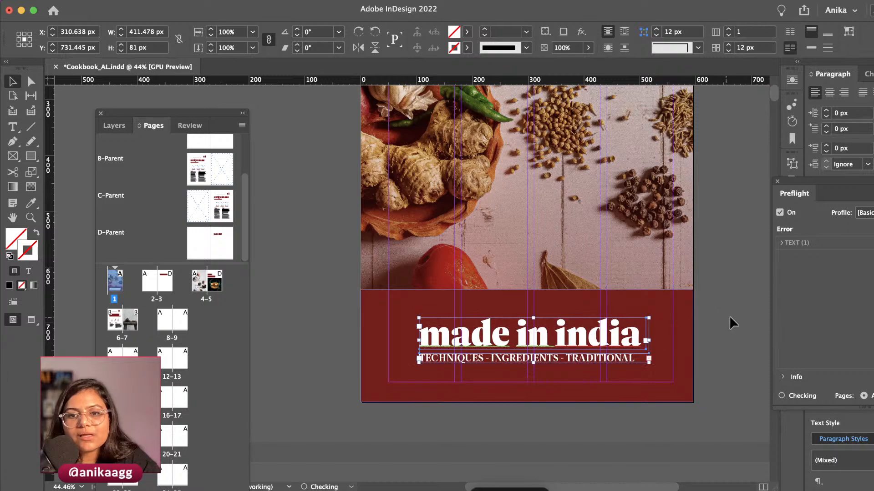
pyautogui.click(731, 321)
# Review the cover and the layouts of the B-Parent, C-Parent and D-Parent spreads
pyautogui.scroll(-1, 678, 345)
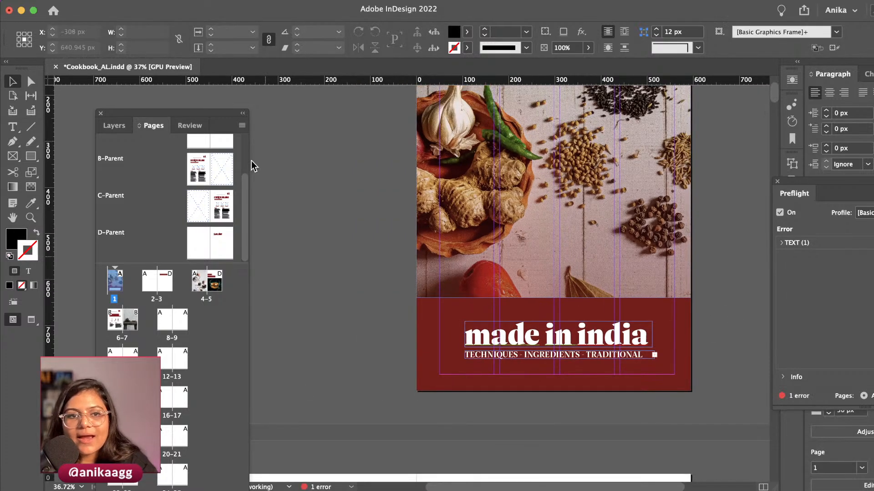
pyautogui.moveTo(190, 114); pyautogui.dragTo(114, 28)
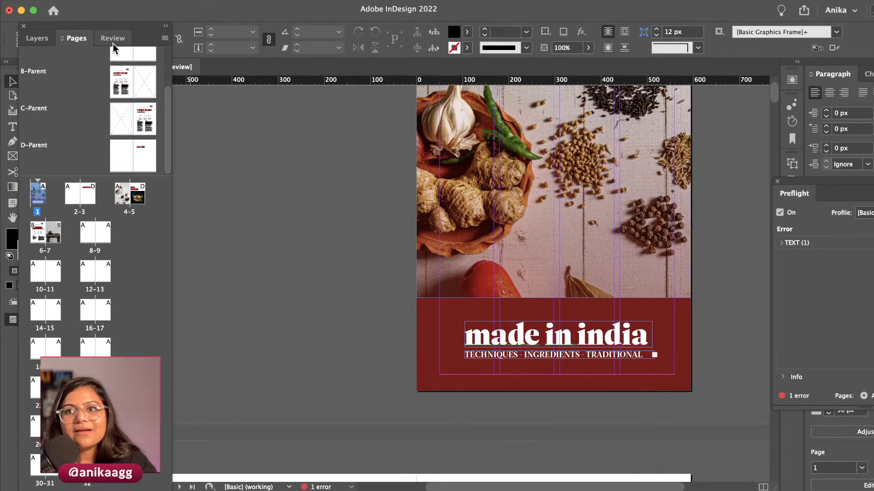
pyautogui.scroll(4, 714, 235)
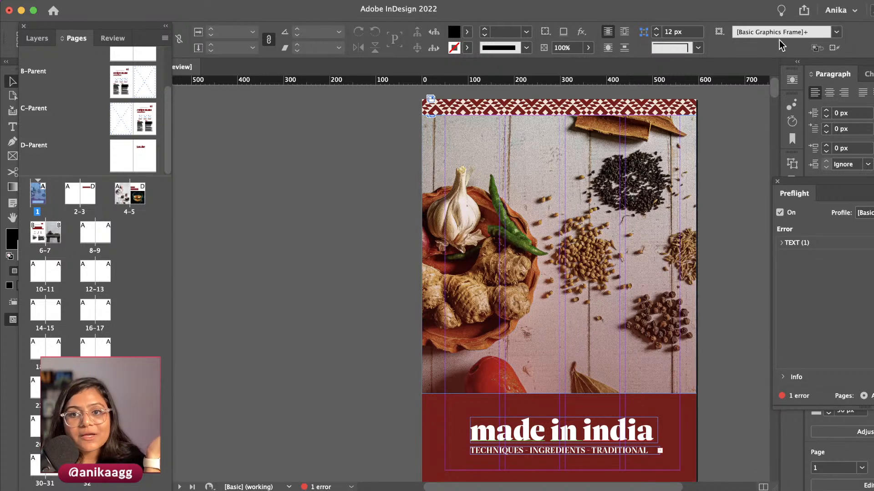
pyautogui.moveTo(116, 31); pyautogui.dragTo(309, 66)
pyautogui.doubleClick(316, 120)
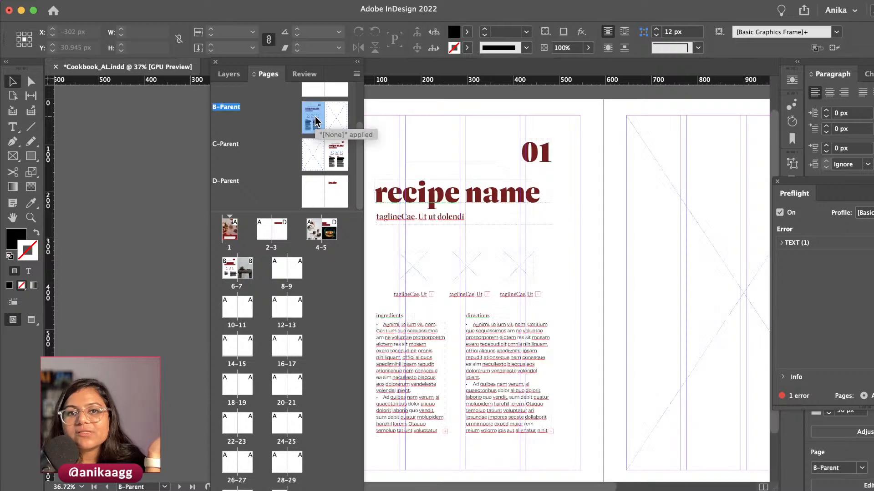
pyautogui.doubleClick(333, 155)
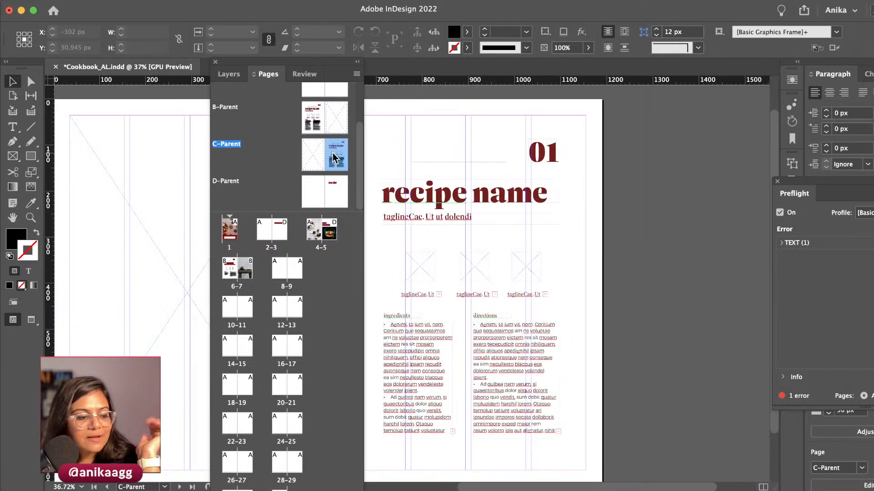
pyautogui.doubleClick(327, 195)
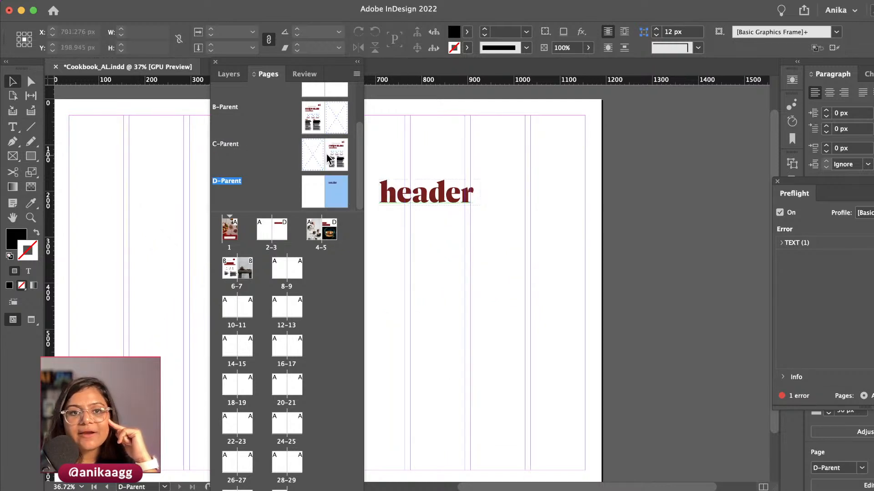
pyautogui.scroll(3, 321, 139)
# Return to the cover page and review the spreads through the "ghar ki chai" recipe, with guides hidden in preview mode
pyautogui.doubleClick(235, 233)
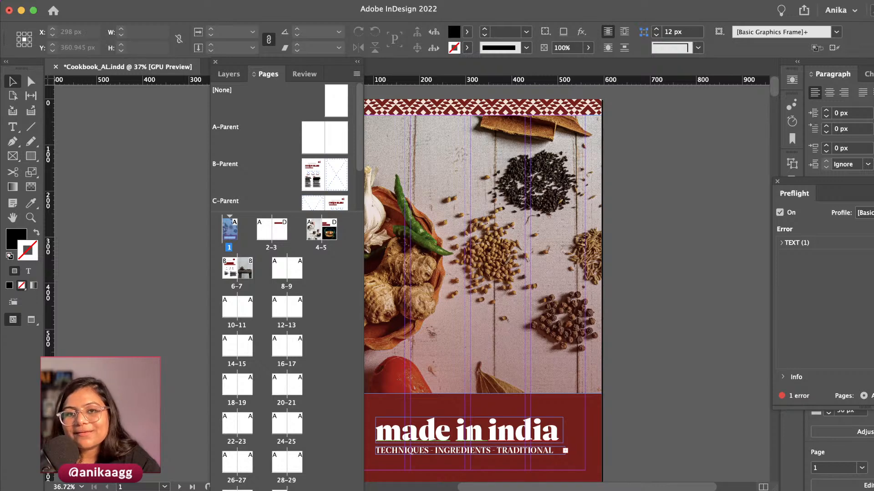
pyautogui.moveTo(276, 65); pyautogui.dragTo(125, 59)
pyautogui.scroll(-10, 470, 333)
pyautogui.hscroll(-5, 470, 332)
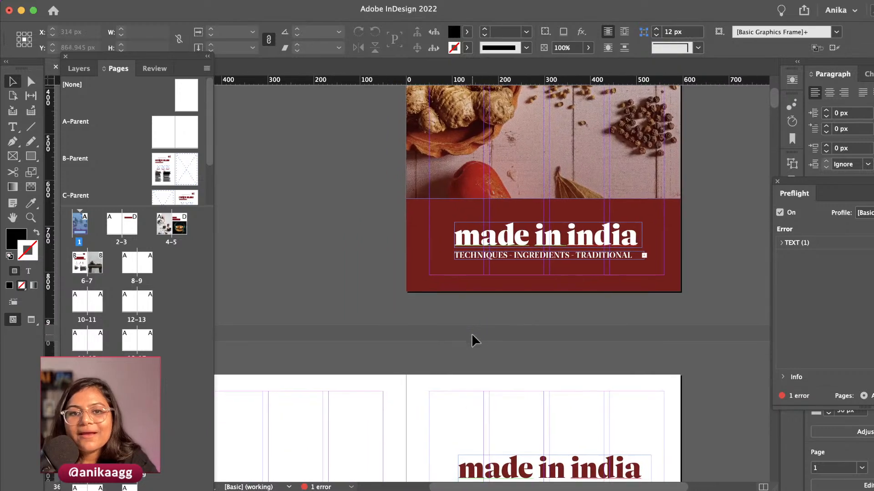
pyautogui.scroll(-10, 470, 336)
pyautogui.hscroll(-1, 471, 336)
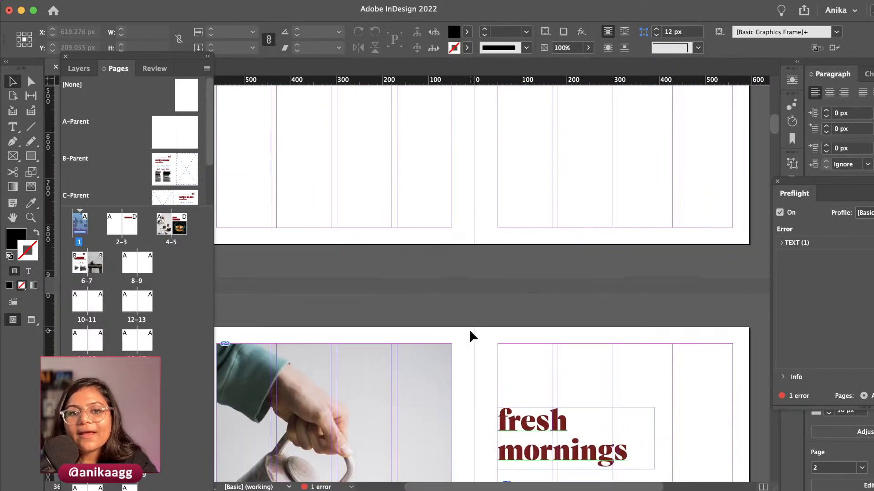
pyautogui.scroll(-9, 468, 336)
pyautogui.hscroll(-1, 467, 336)
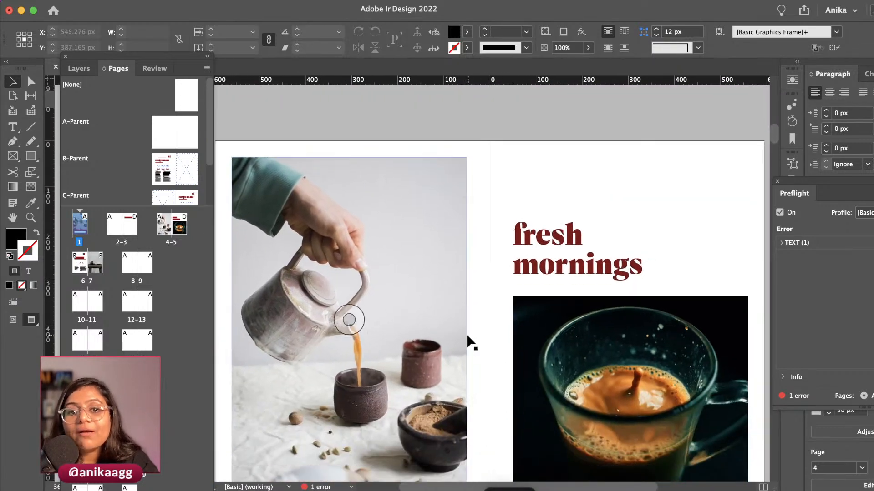
pyautogui.scroll(-20, 467, 337)
pyautogui.hscroll(-2, 467, 337)
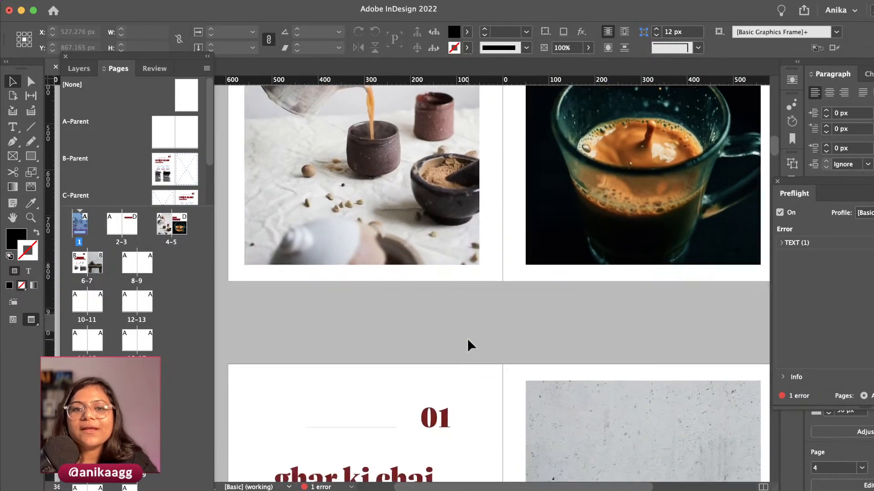
pyautogui.scroll(4, 469, 342)
pyautogui.hscroll(1, 469, 341)
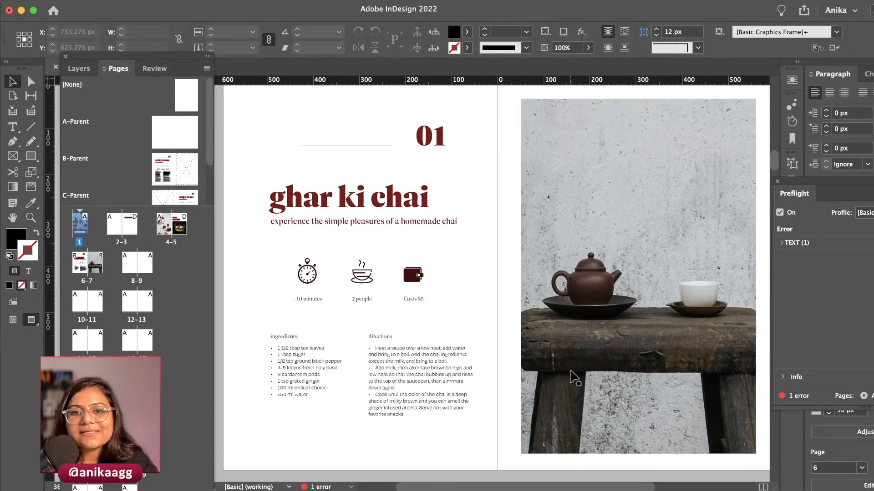